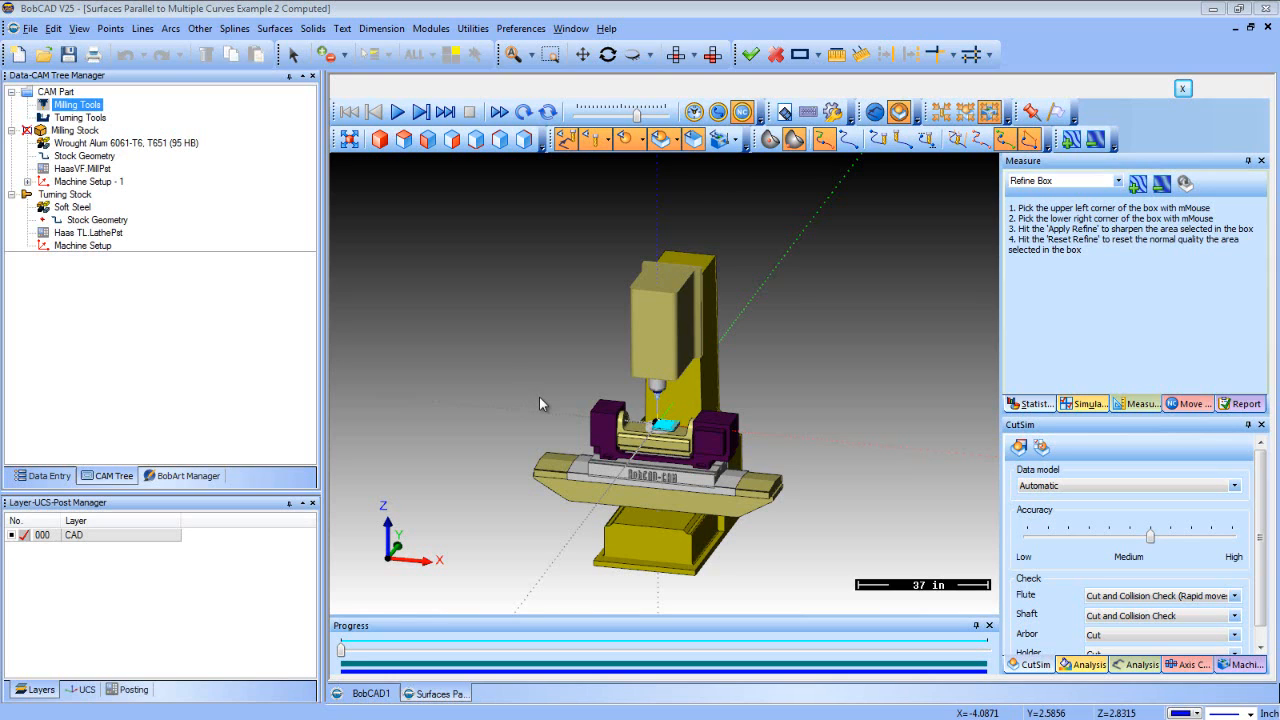
# Show the machine housing around the five-axis mill in the simulation
pyautogui.scroll(-3, 539, 397)
pyautogui.scroll(4, 539, 397)
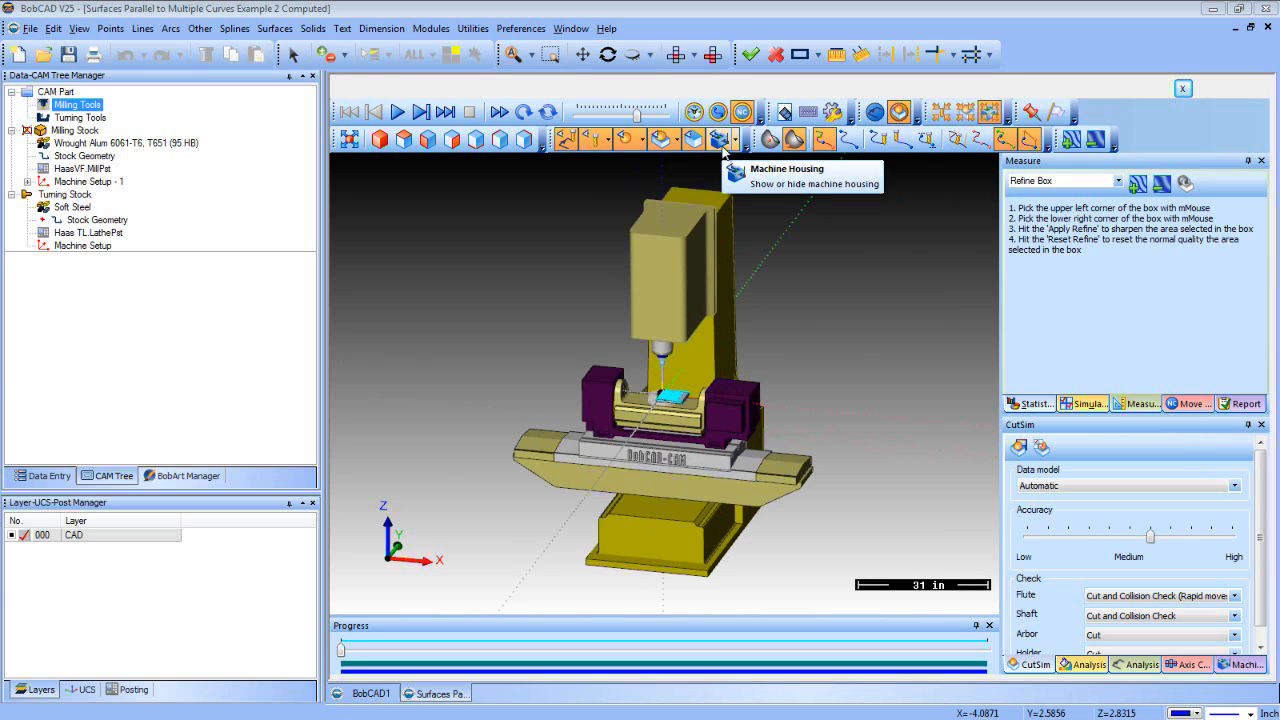
pyautogui.click(719, 140)
pyautogui.scroll(-3, 648, 352)
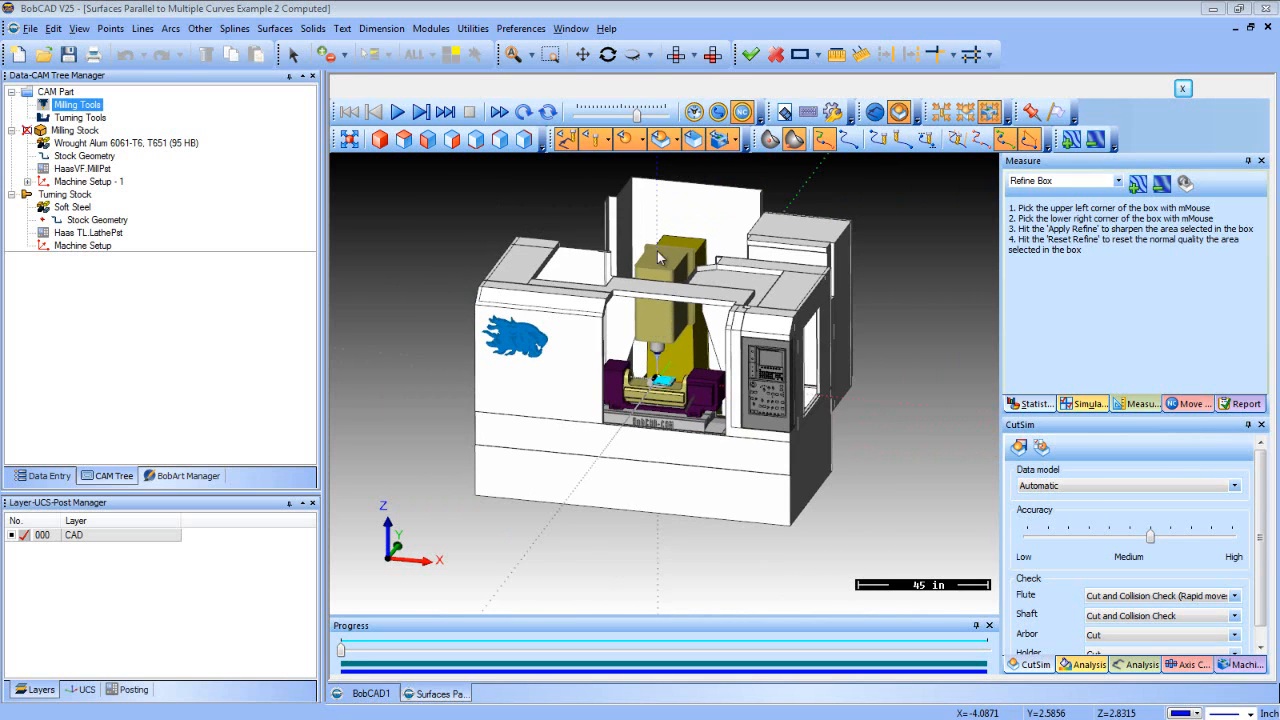
pyautogui.scroll(2, 647, 178)
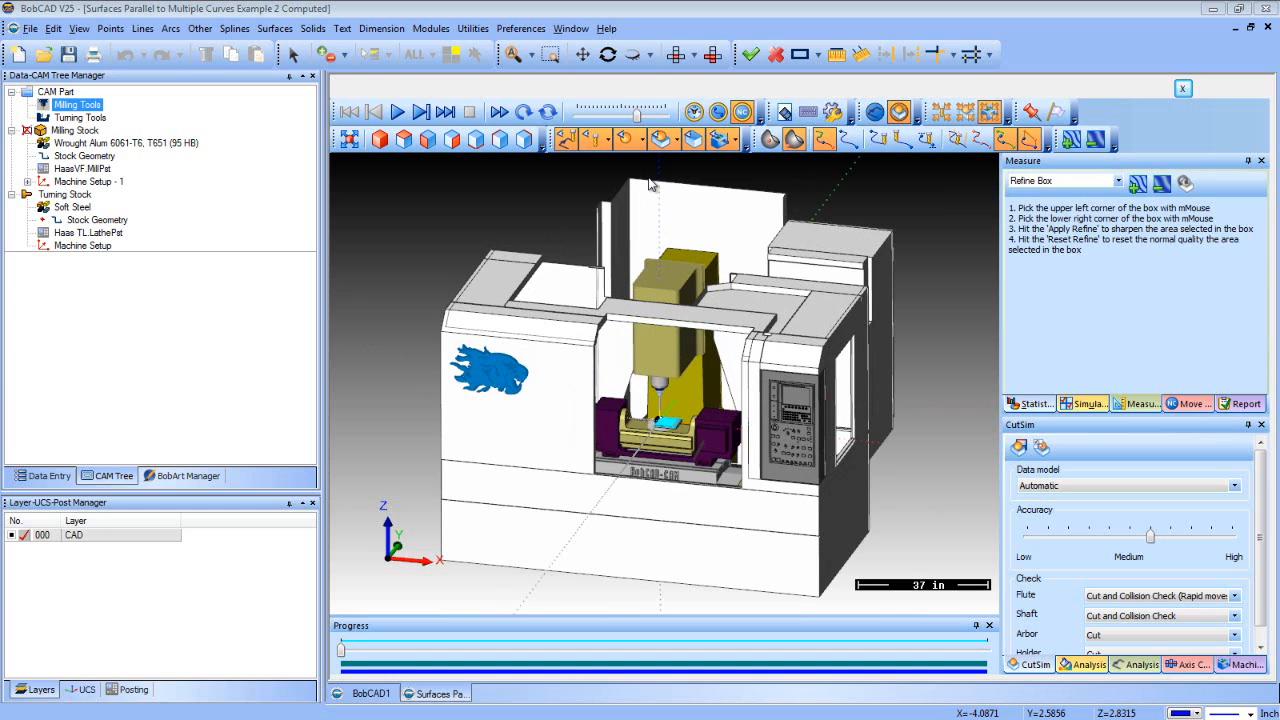
pyautogui.scroll(3, 660, 338)
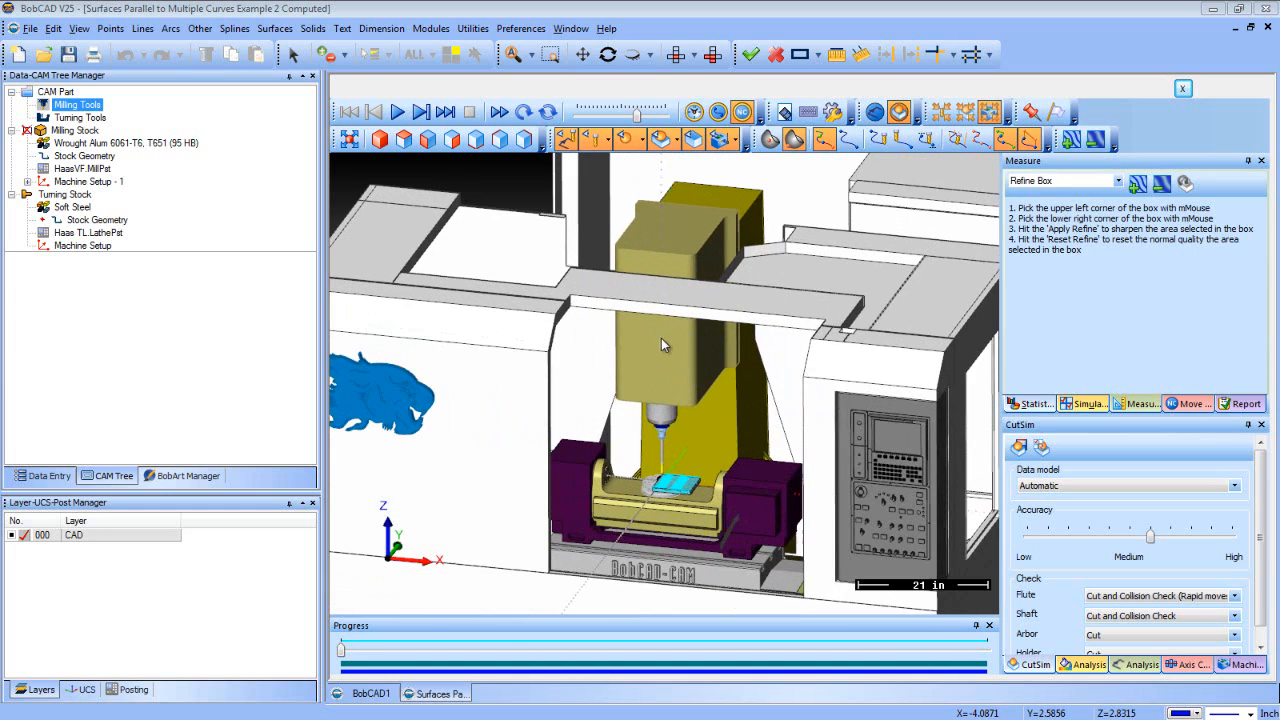
# Run the machining simulation, adjust its playback speed, and watch the table and tool move inside the housing
pyautogui.click(397, 112)
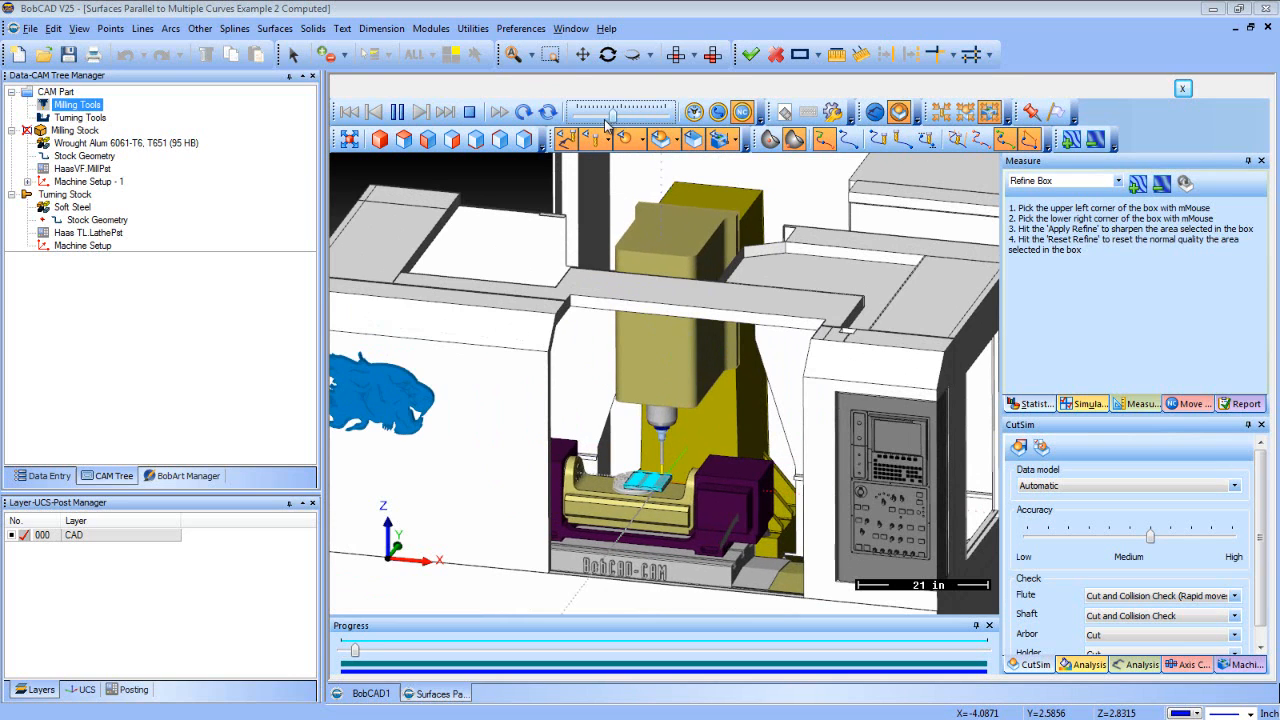
pyautogui.click(662, 118)
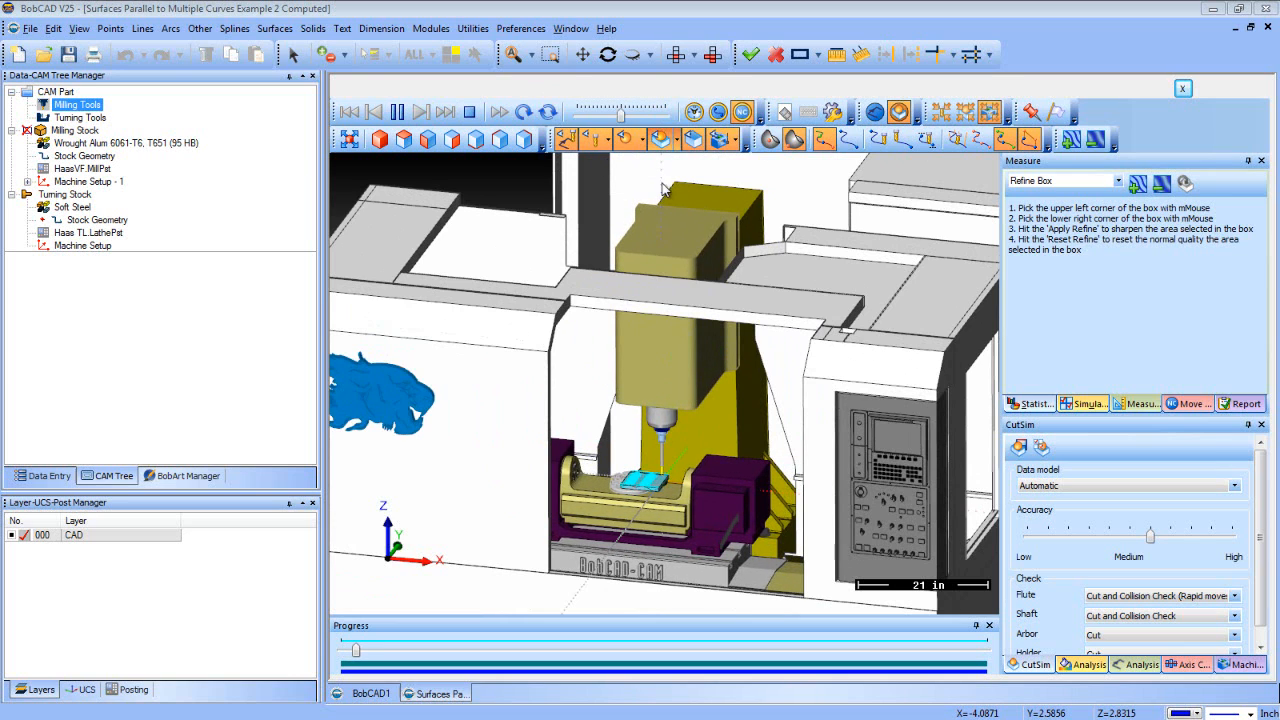
pyautogui.click(660, 112)
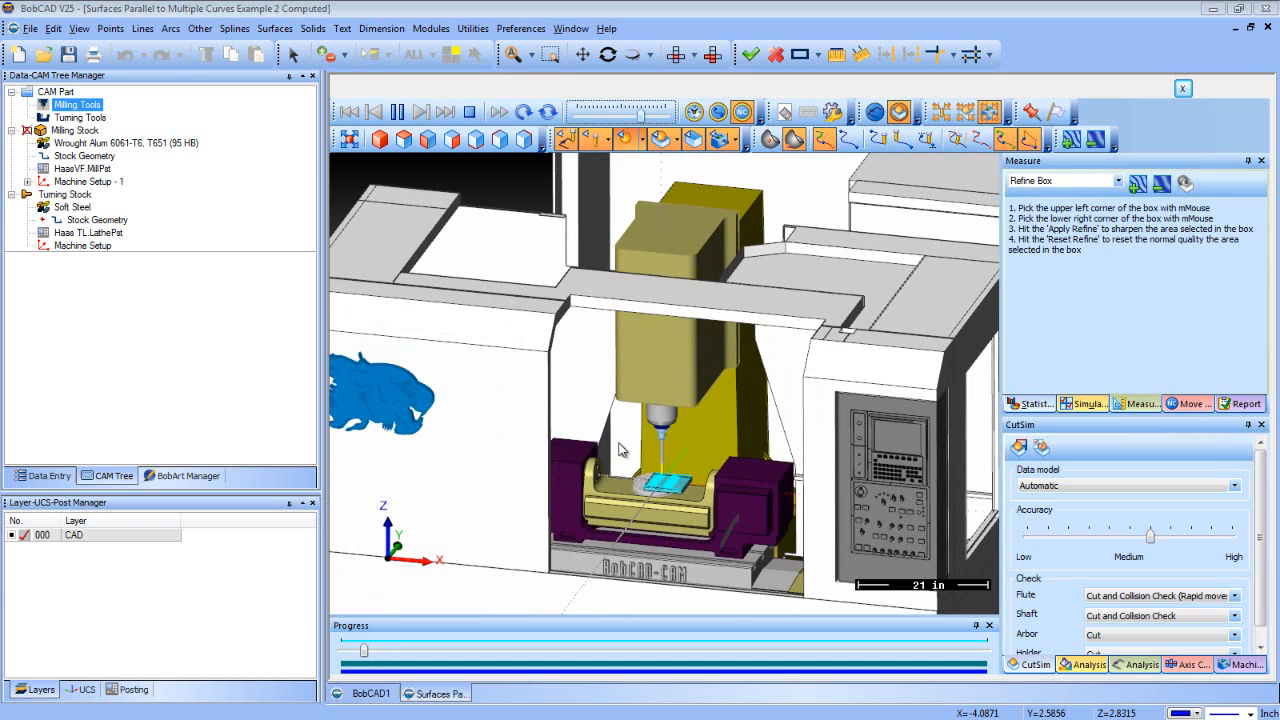
pyautogui.scroll(2, 600, 518)
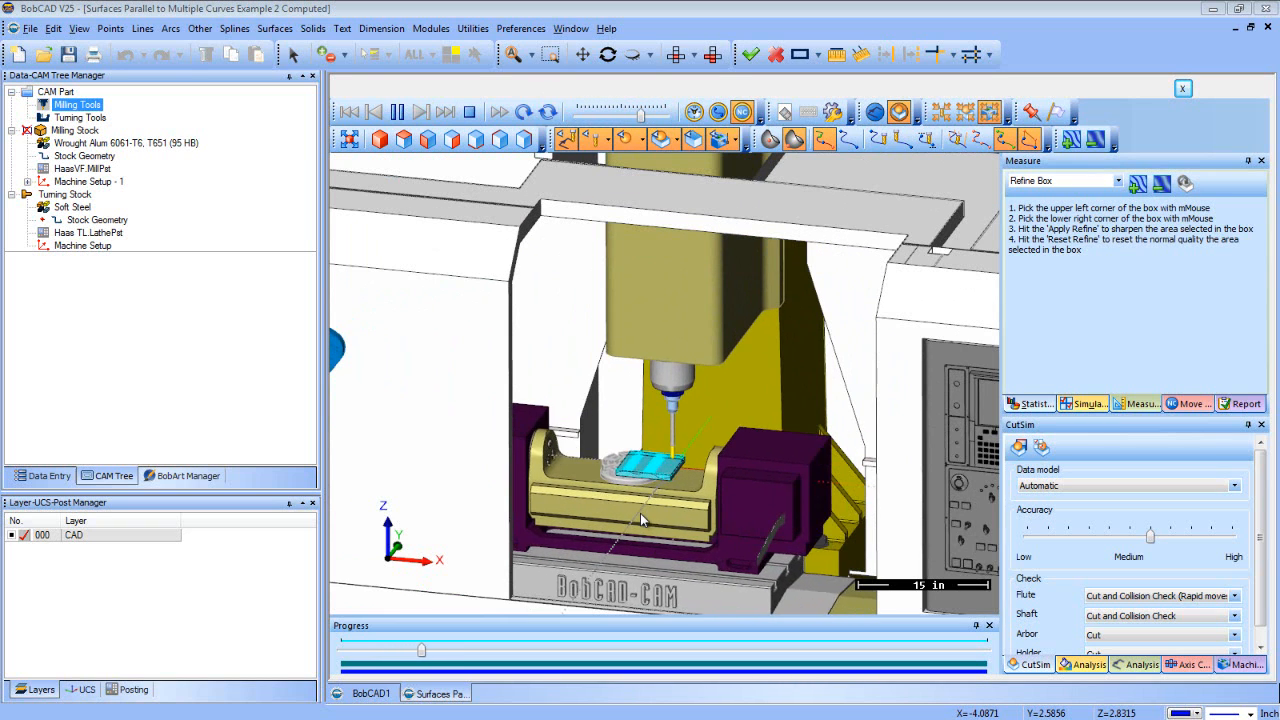
pyautogui.scroll(-2, 640, 513)
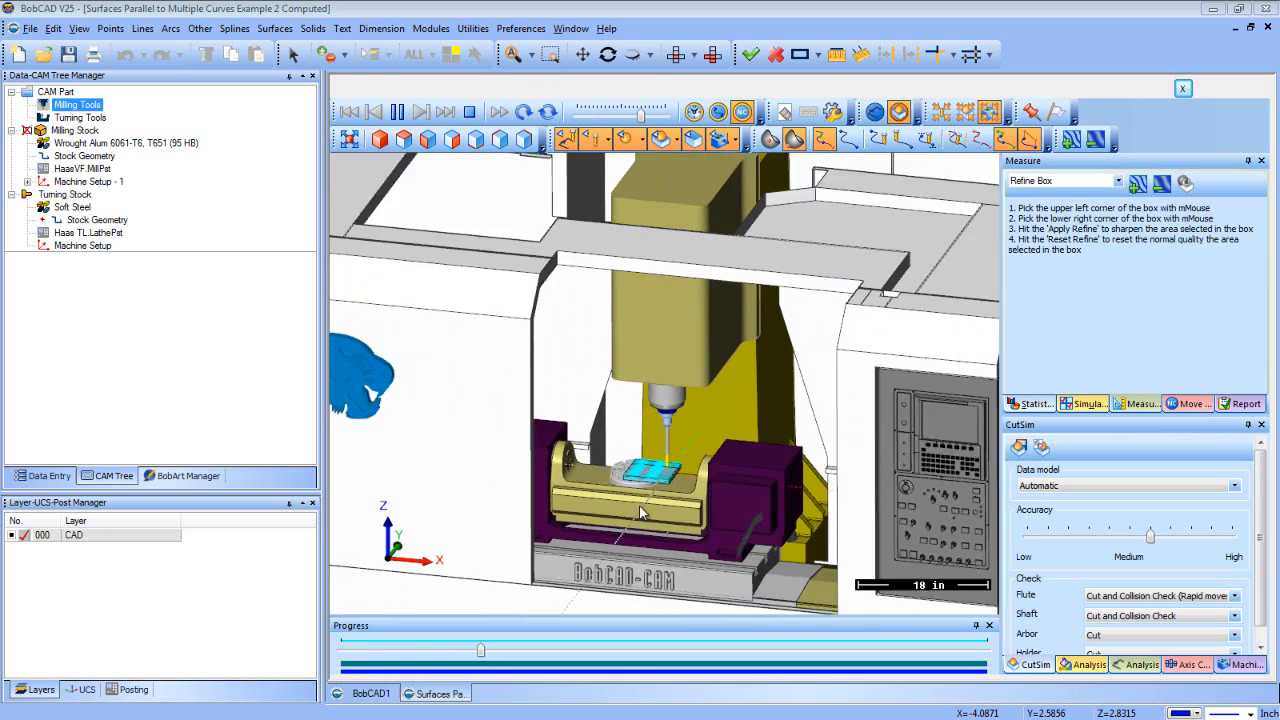
pyautogui.scroll(-2, 639, 505)
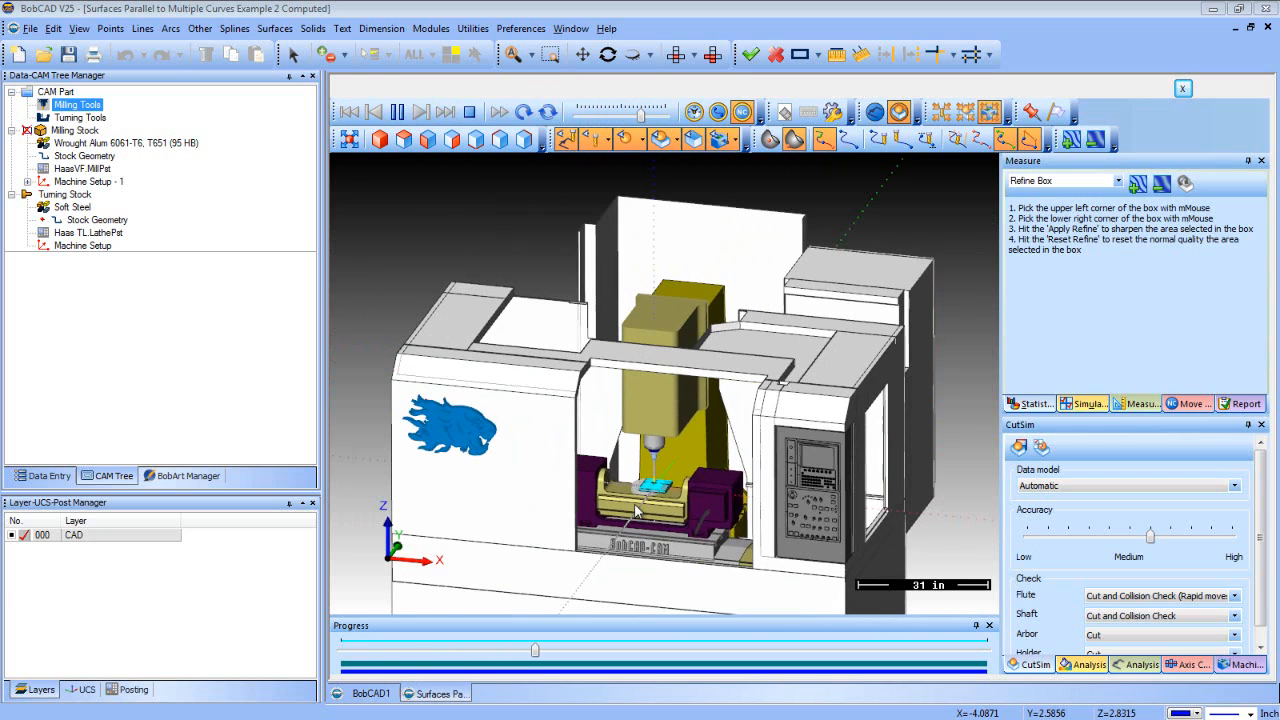
# Make the machine housing translucent, and finally hide it to expose the moving machine components
pyautogui.click(719, 139)
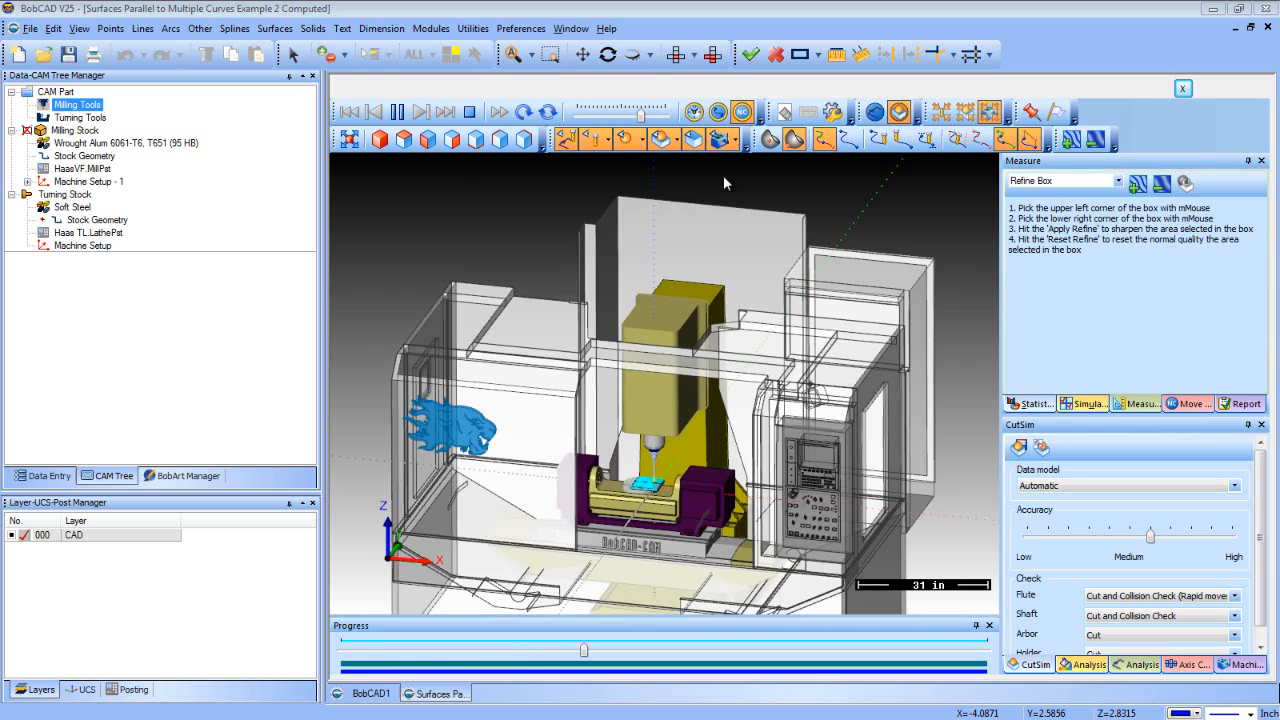
pyautogui.click(719, 139)
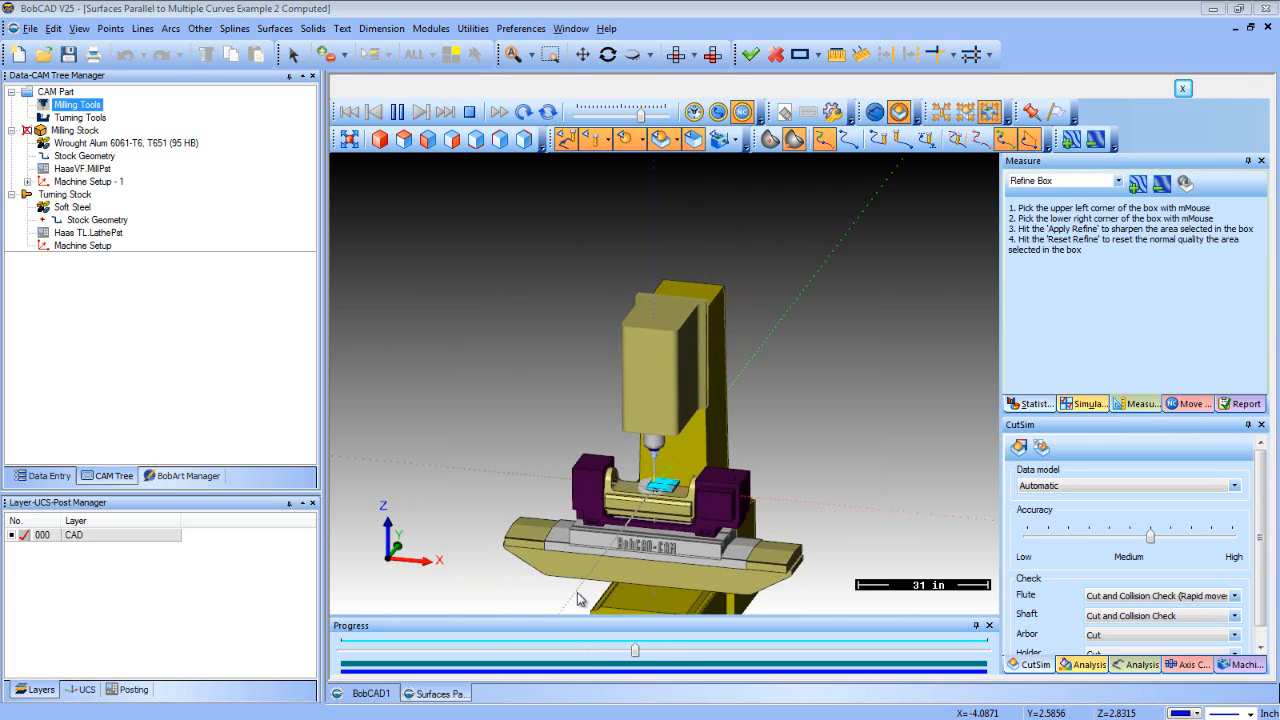
pyautogui.scroll(2, 584, 570)
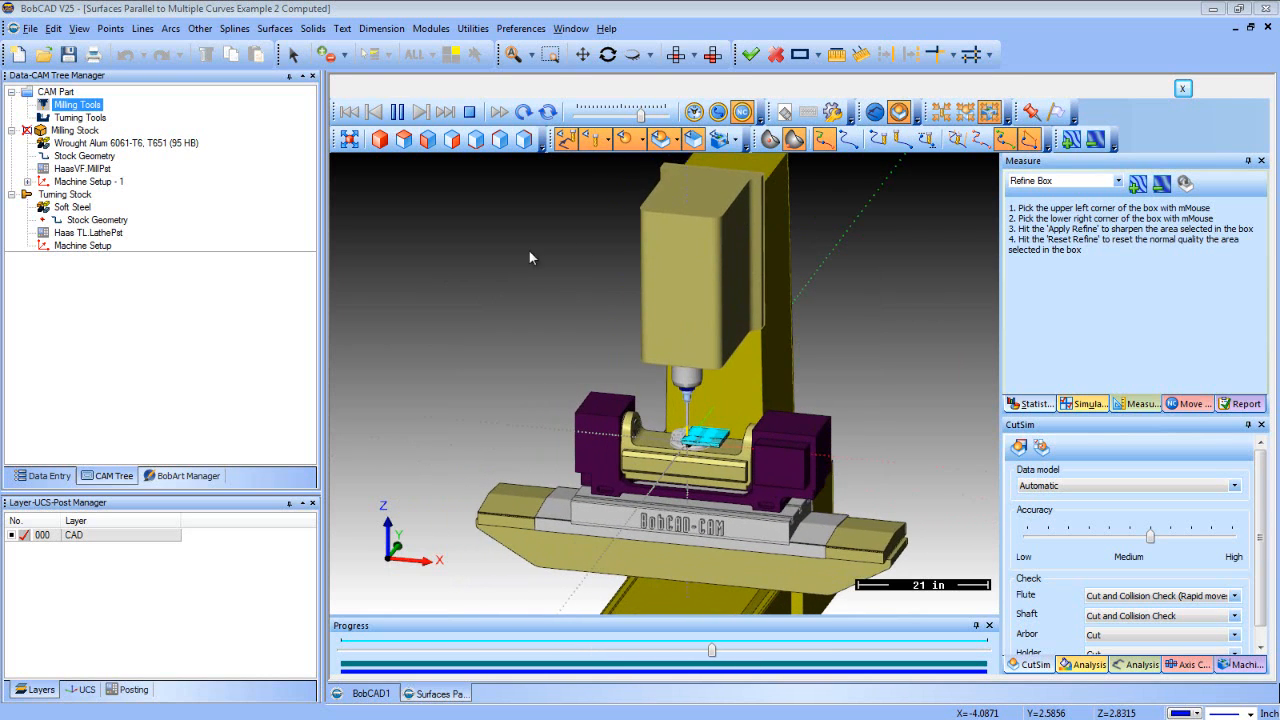
# Stop the running simulation, inspect the machine's table and spindle, and exit the simulation
pyautogui.click(469, 111)
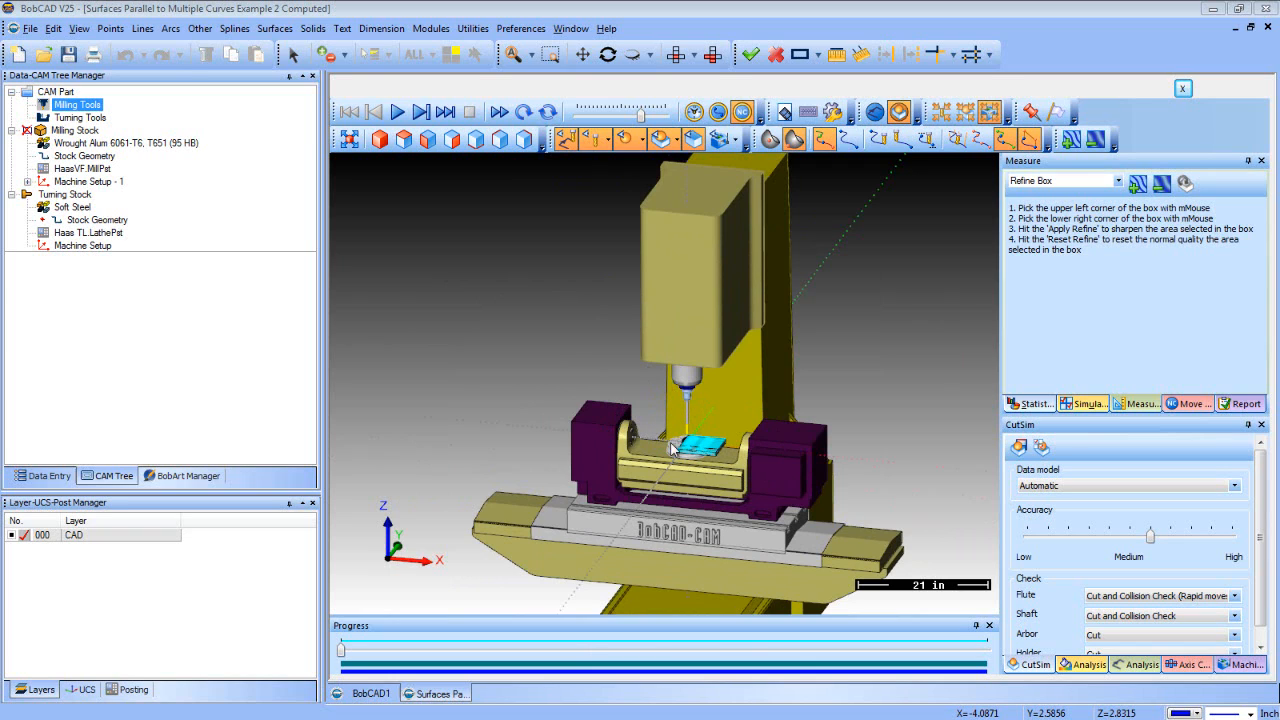
pyautogui.scroll(-5, 684, 554)
pyautogui.scroll(4, 729, 580)
pyautogui.scroll(2, 724, 578)
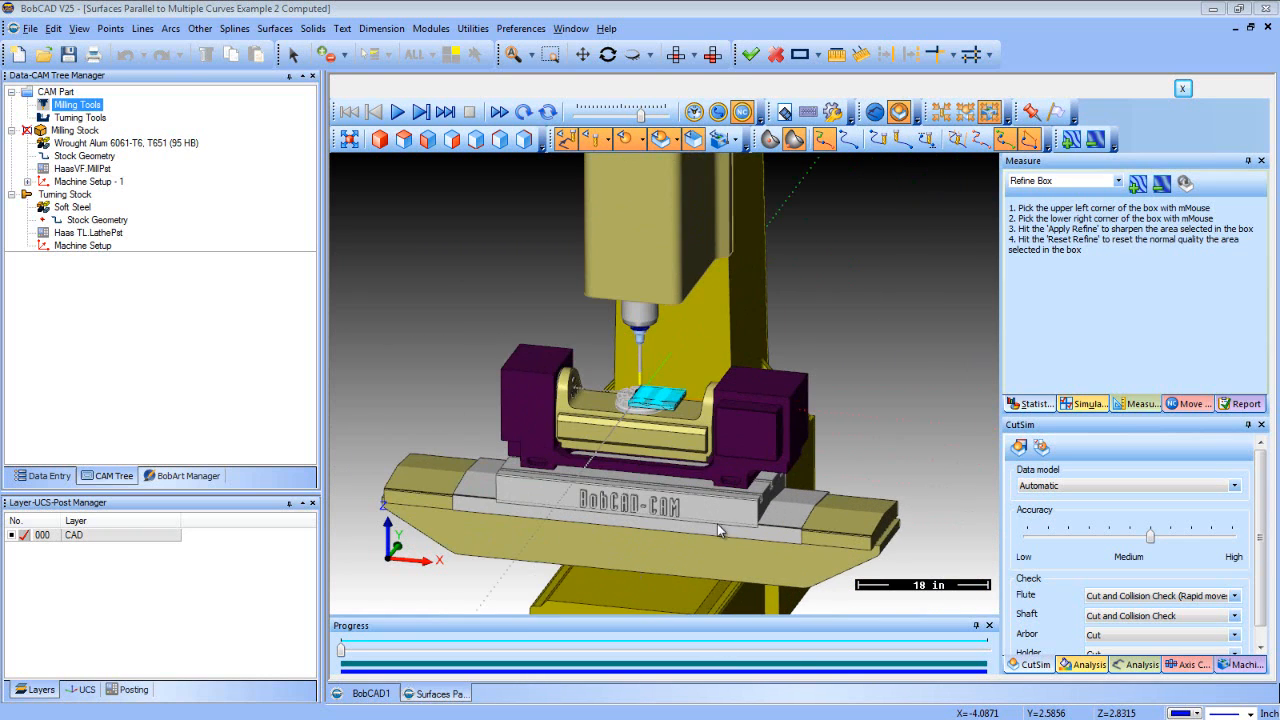
pyautogui.scroll(1, 562, 382)
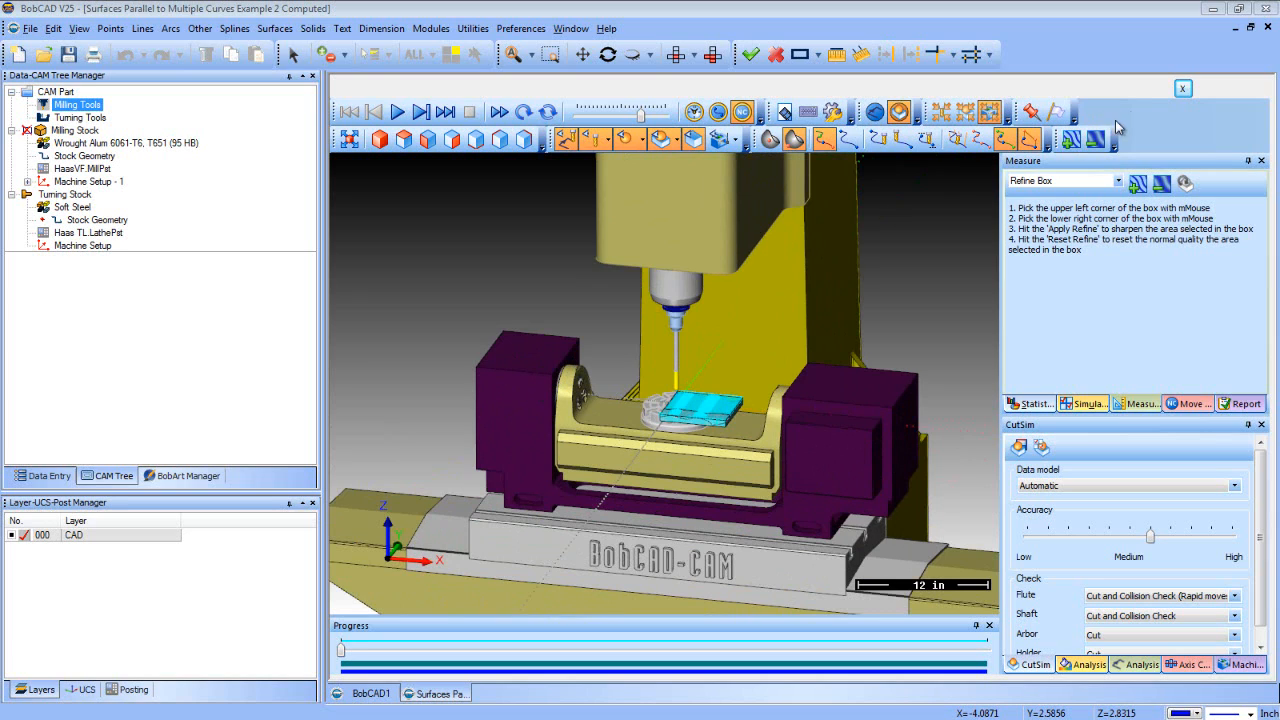
pyautogui.click(1183, 91)
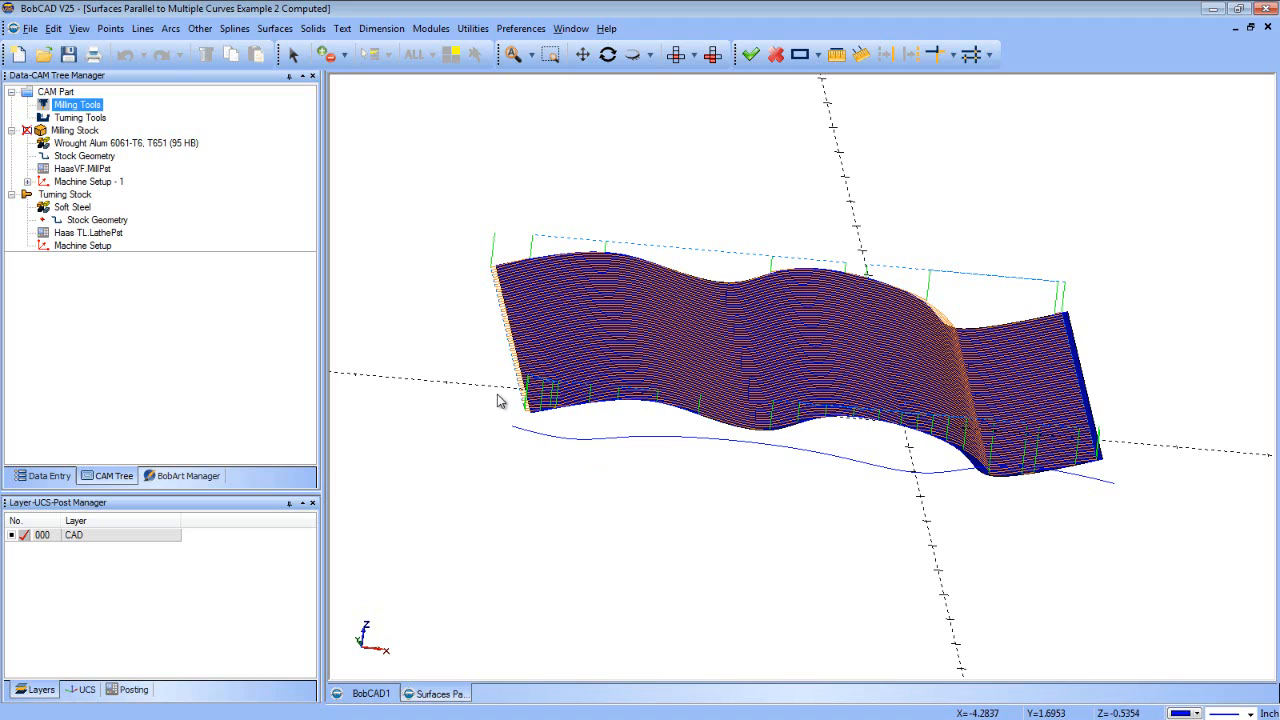
# Examine the machine definition tree of the 5 AXIS BOBCAD MILL in the milling settings, and discard the changes
pyautogui.click(150, 143)
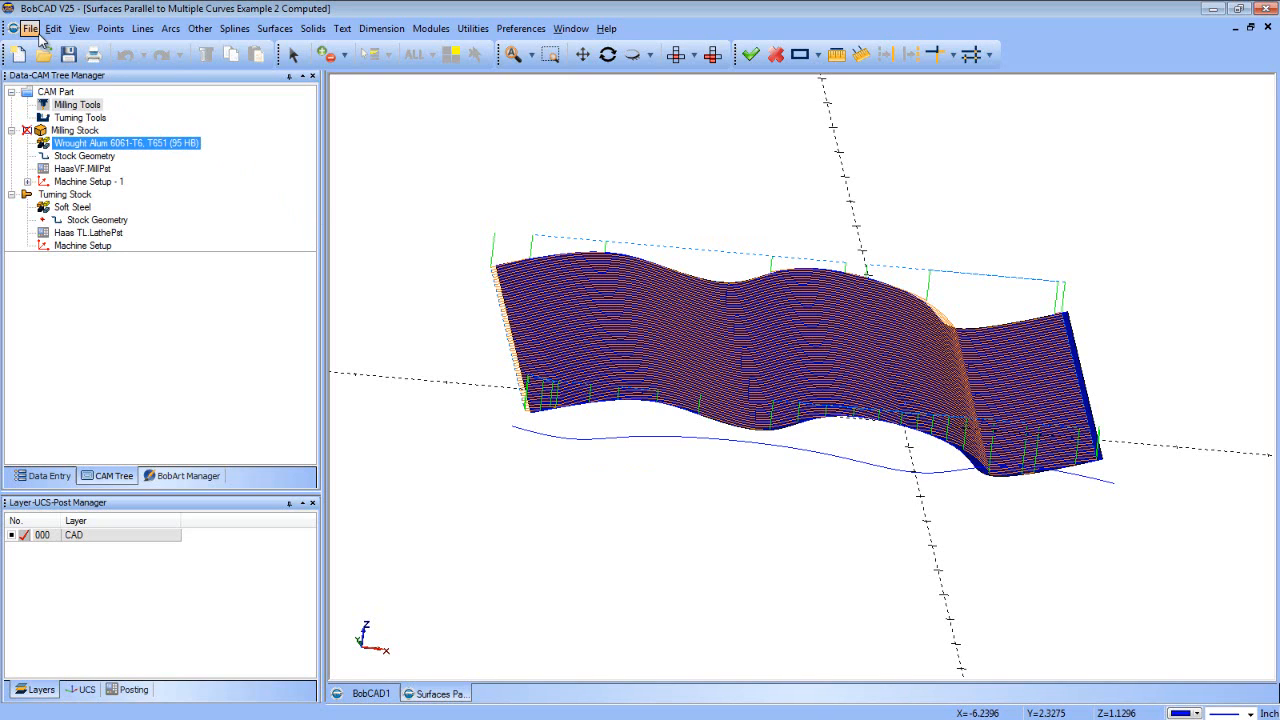
pyautogui.rightClick(84, 104)
pyautogui.click(338, 284)
pyautogui.click(588, 192)
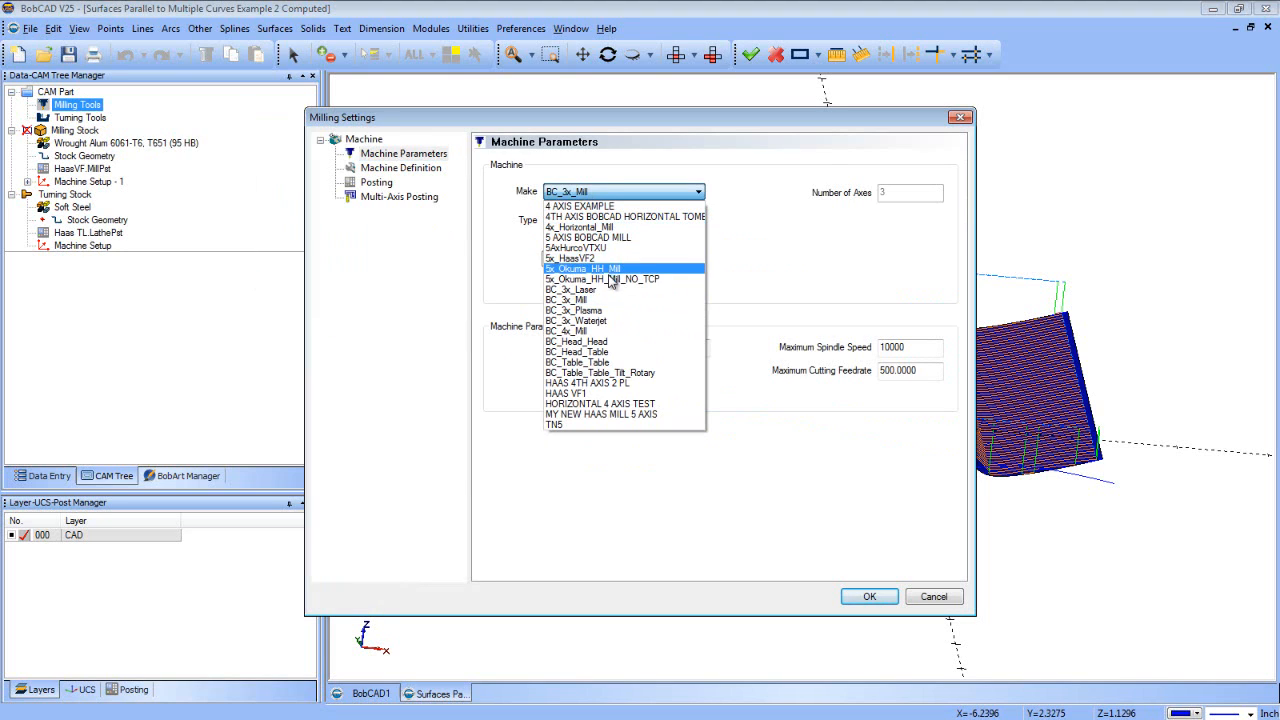
pyautogui.click(613, 238)
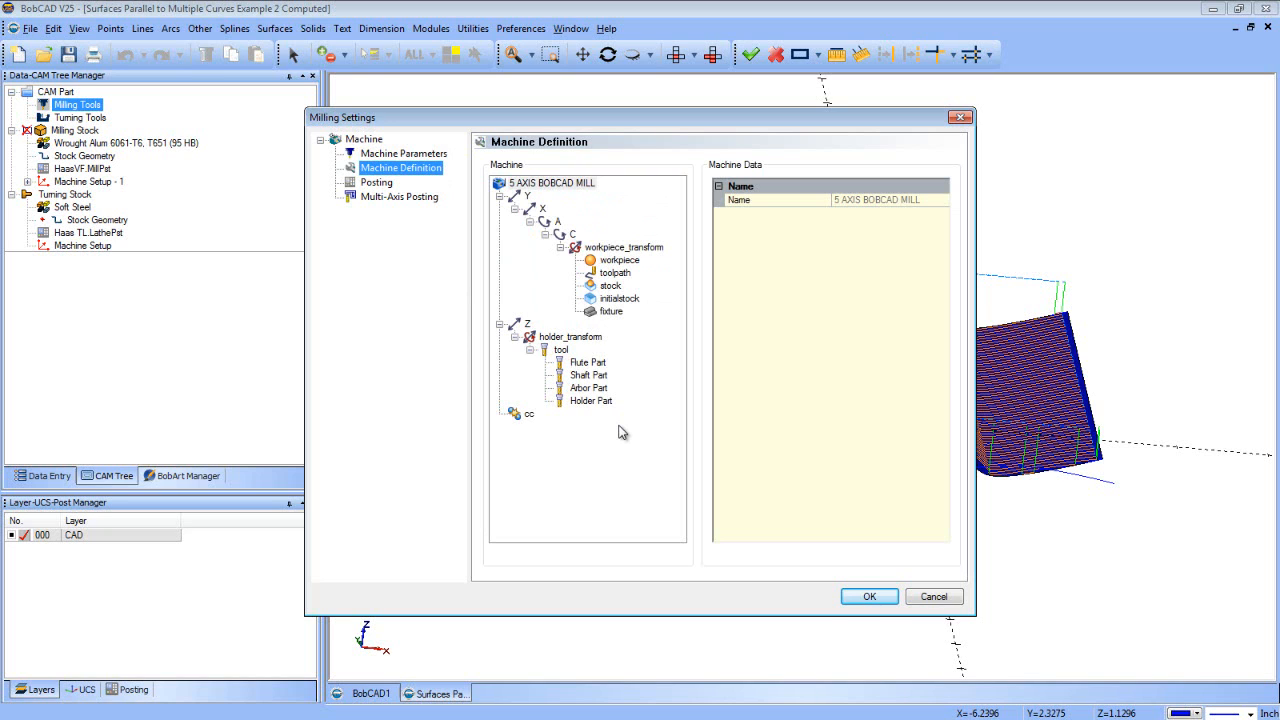
pyautogui.click(941, 597)
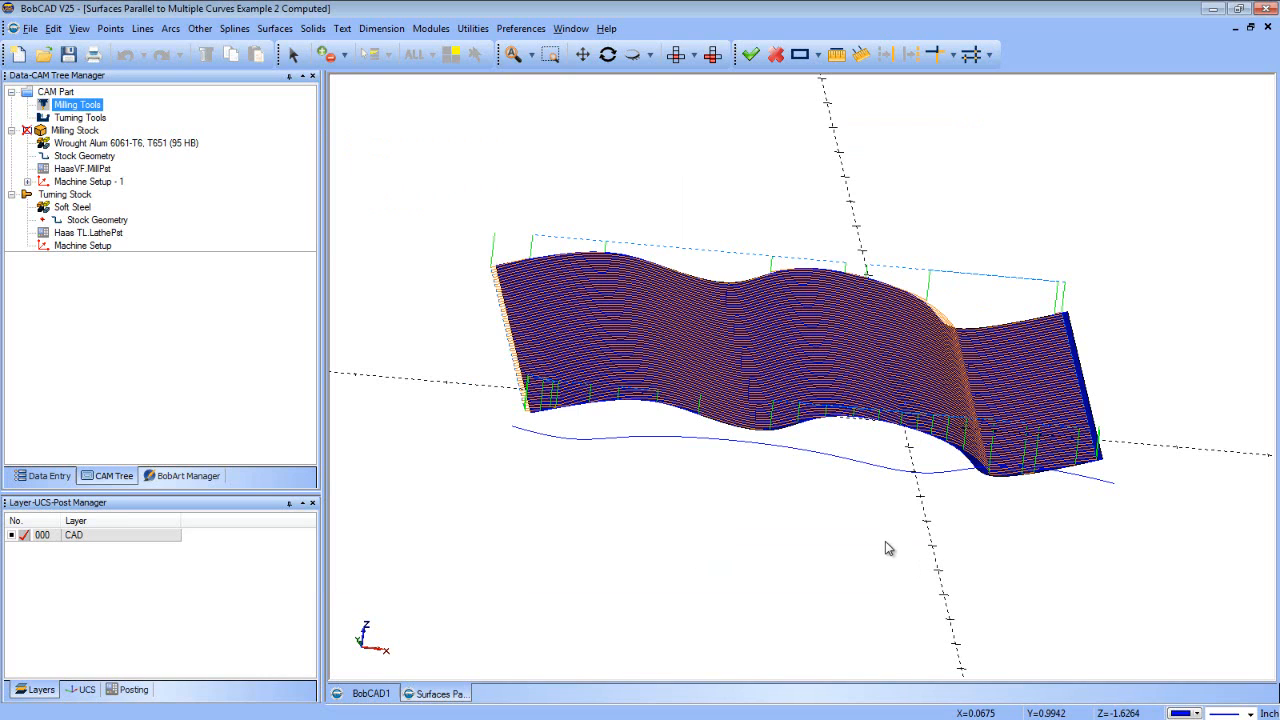
# Browse to the desktop folder MACHI NE PART FILES for opening a file, and filter it to STL files
pyautogui.click(30, 28)
pyautogui.click(42, 62)
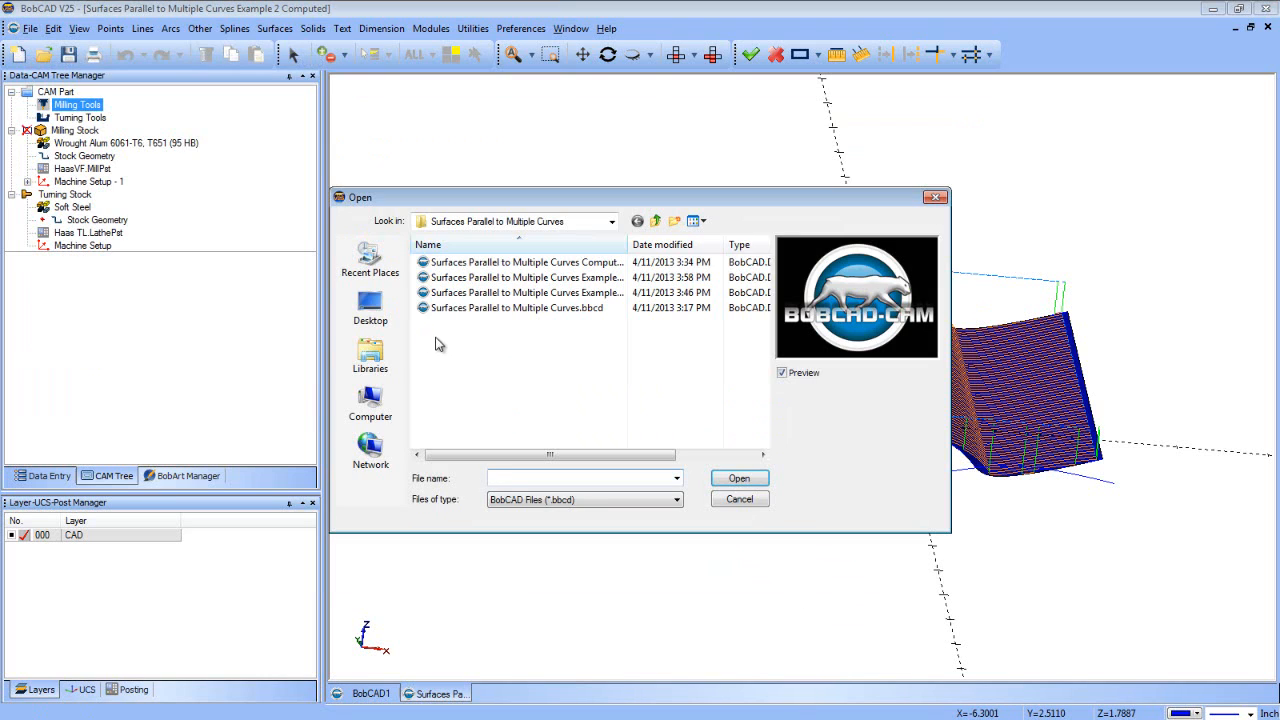
pyautogui.click(370, 306)
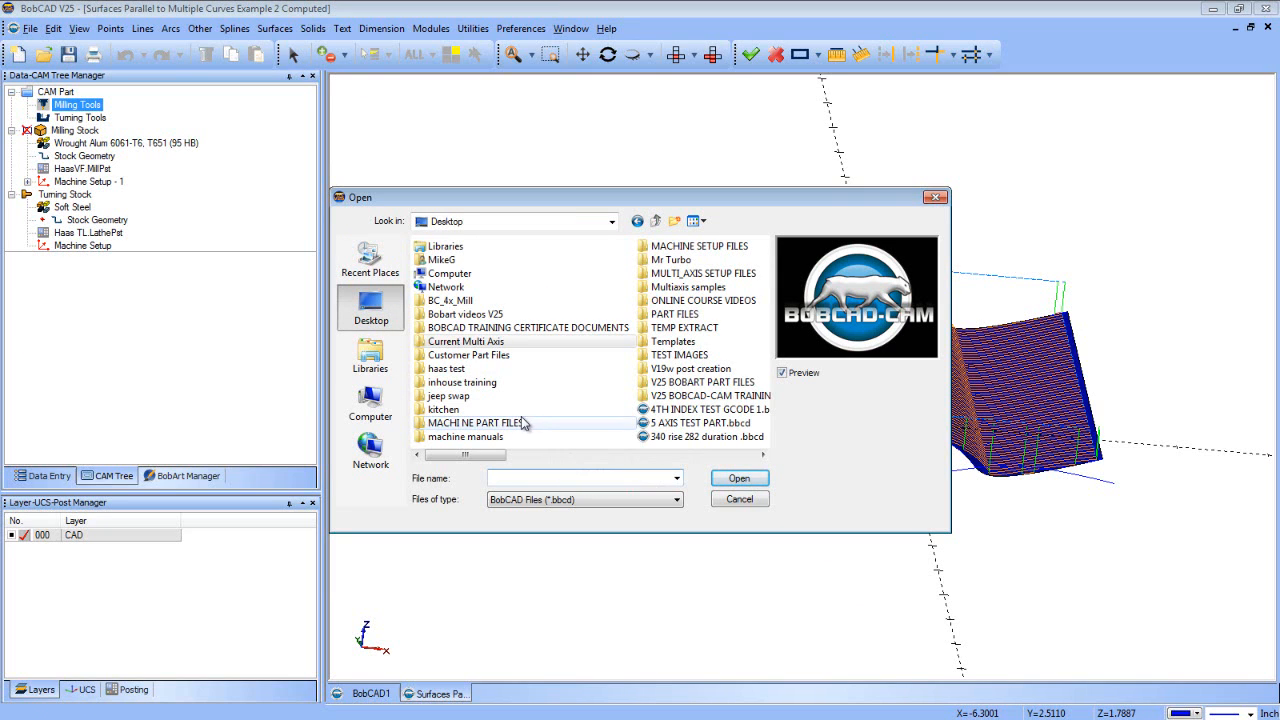
pyautogui.doubleClick(521, 423)
pyautogui.click(607, 499)
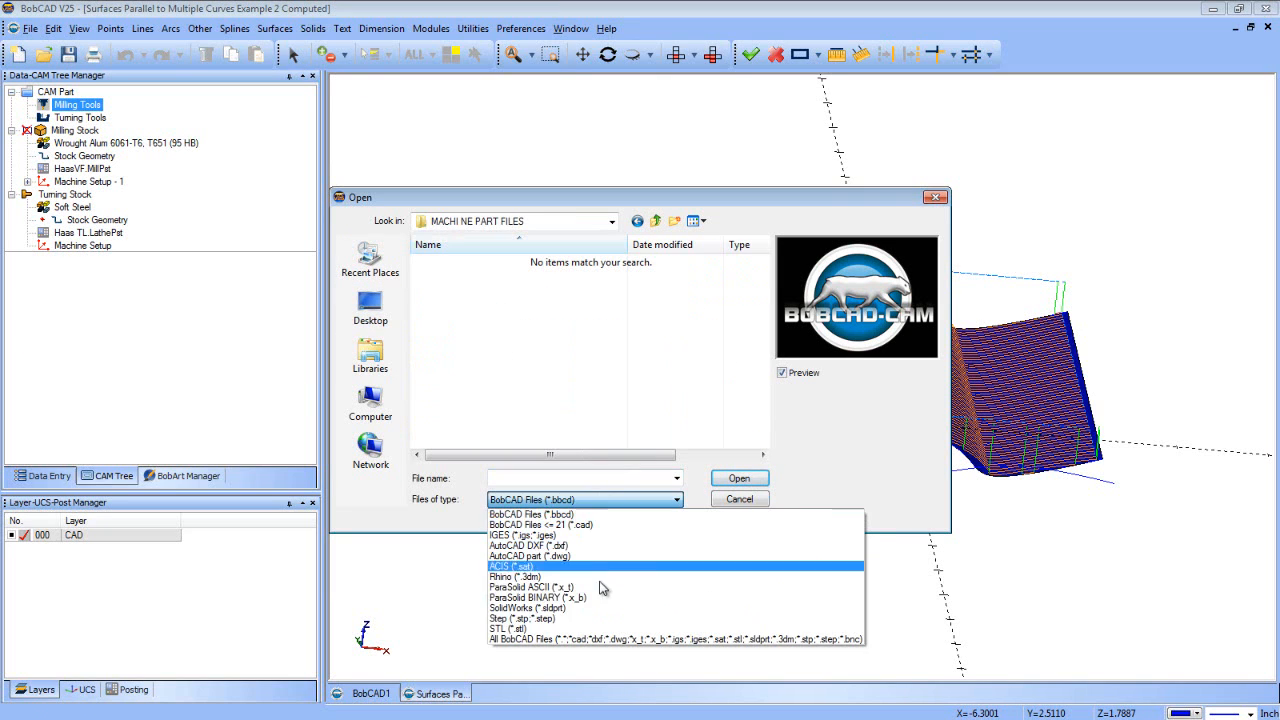
pyautogui.click(597, 628)
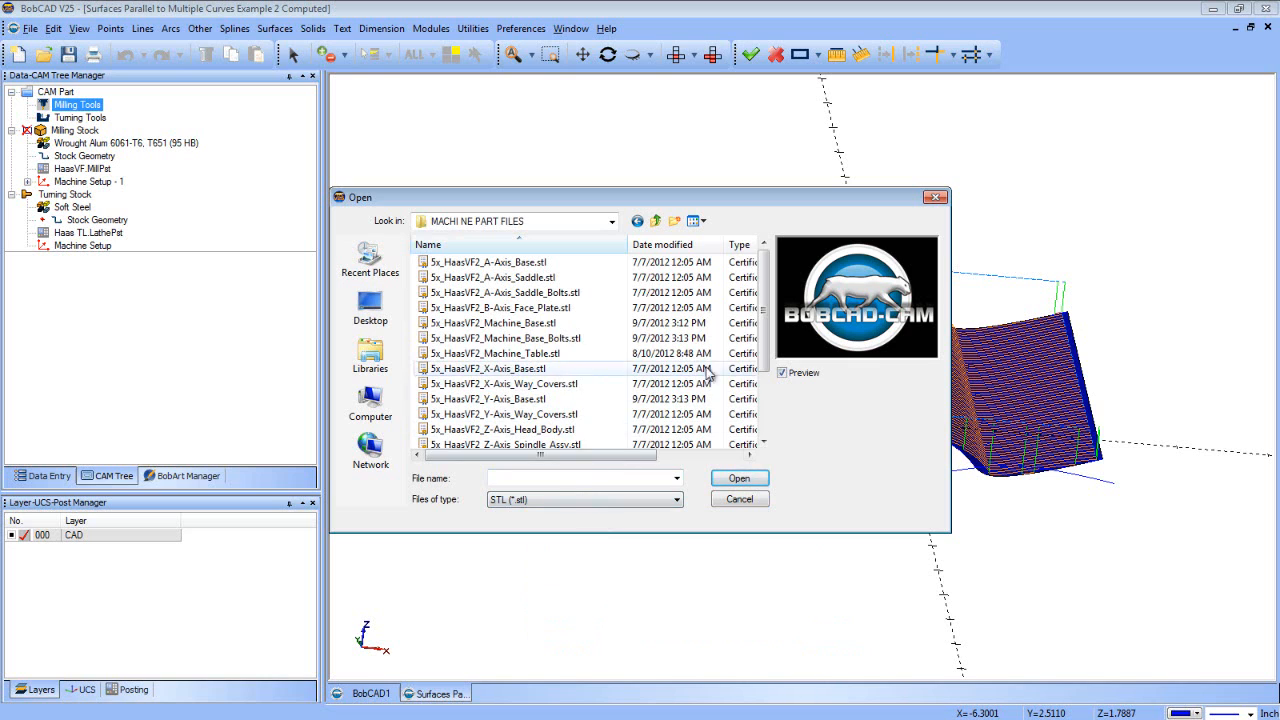
# Review the STL machine components in the folder, and open 5x_HaasVF2_Machine_Base.stl
pyautogui.moveTo(768, 338)
pyautogui.mouseDown()
pyautogui.moveTo(770, 397)
pyautogui.moveTo(766, 318)
pyautogui.mouseUp()
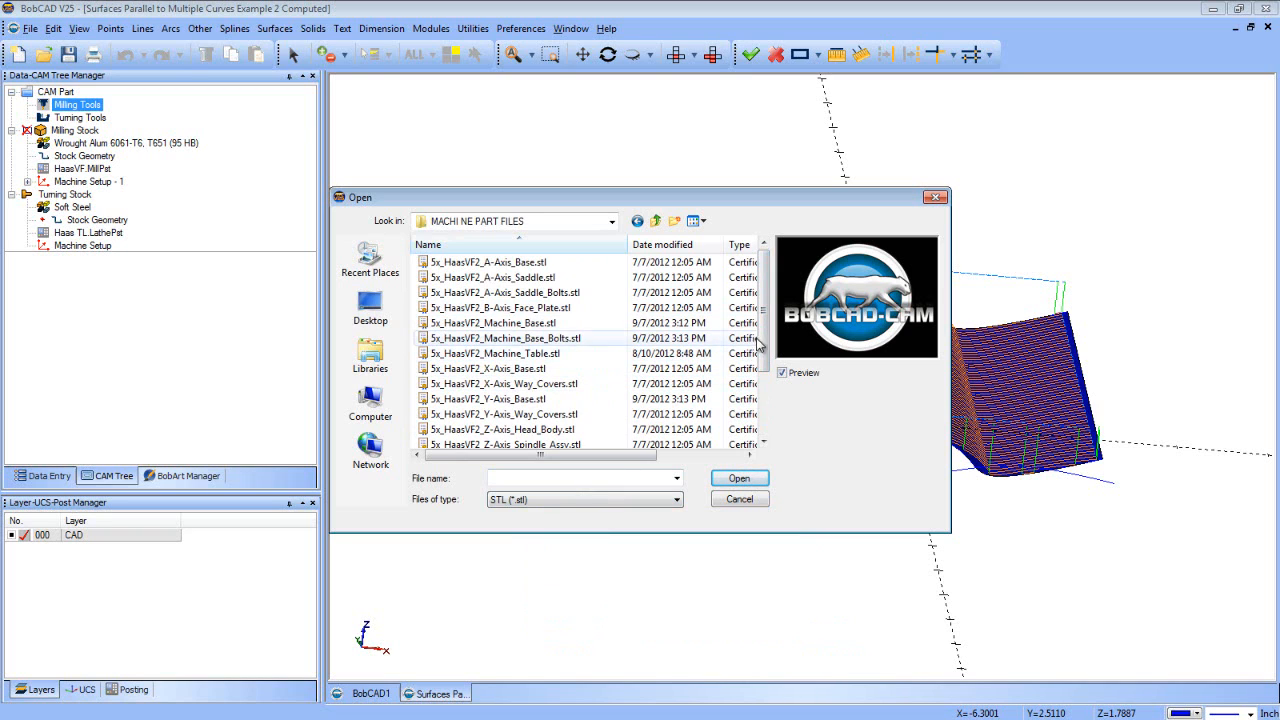
pyautogui.scroll(-2, 765, 349)
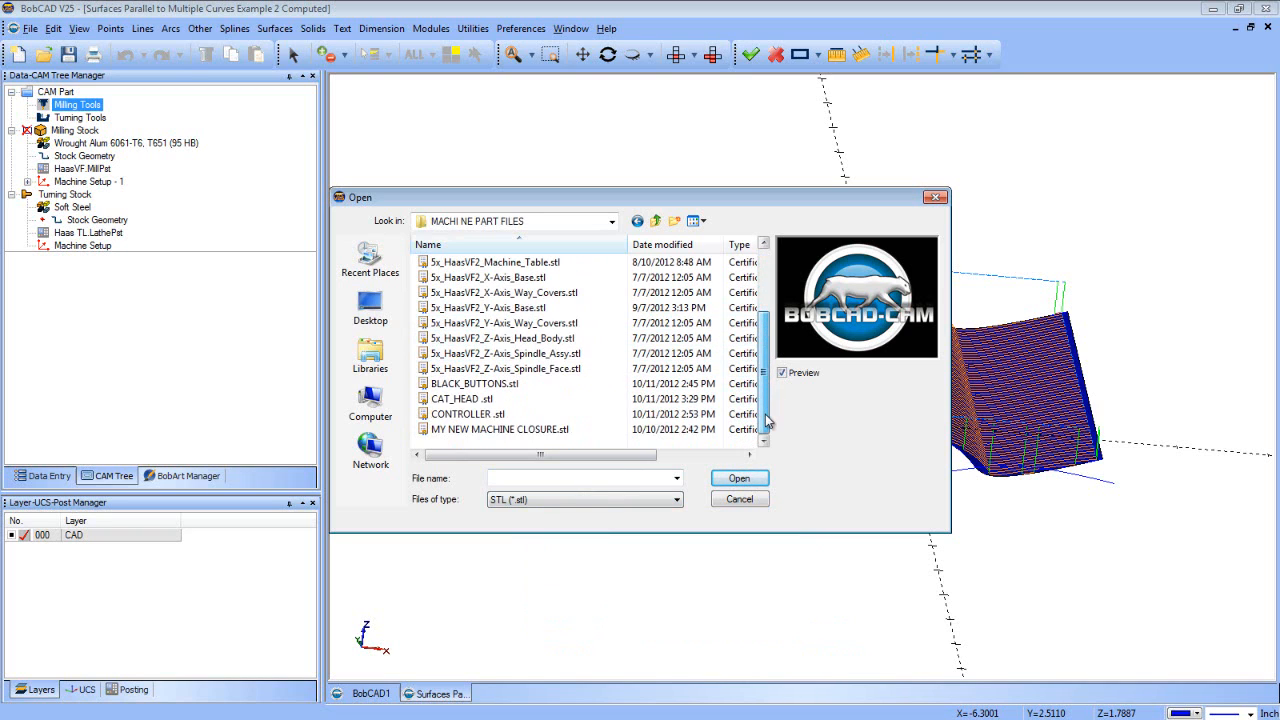
pyautogui.click(567, 369)
pyautogui.scroll(1, 567, 369)
pyautogui.scroll(1, 556, 350)
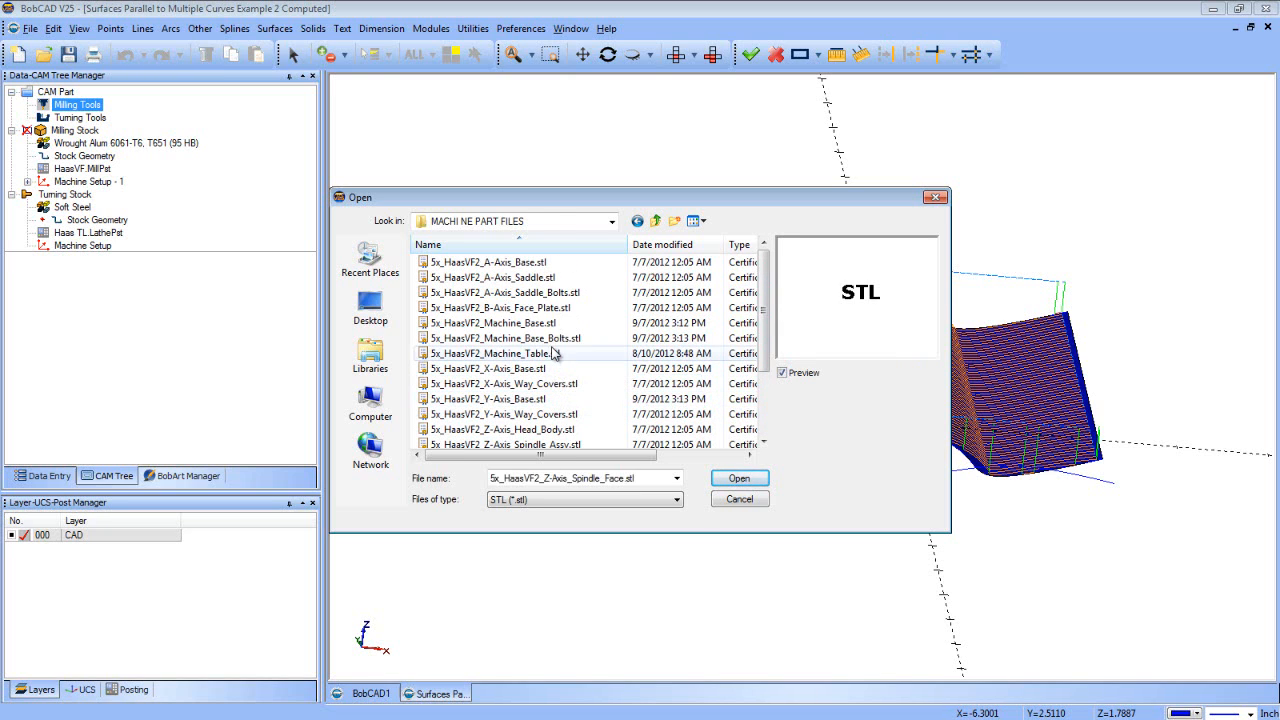
pyautogui.click(541, 325)
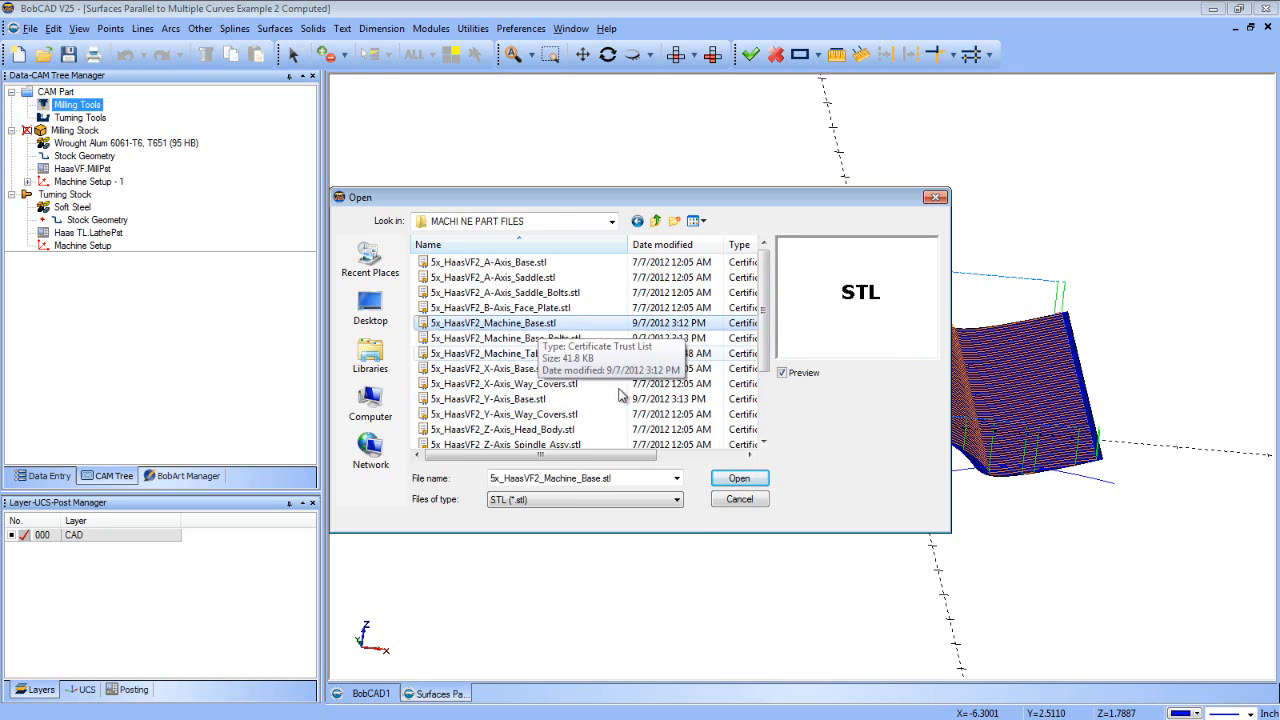
pyautogui.click(735, 478)
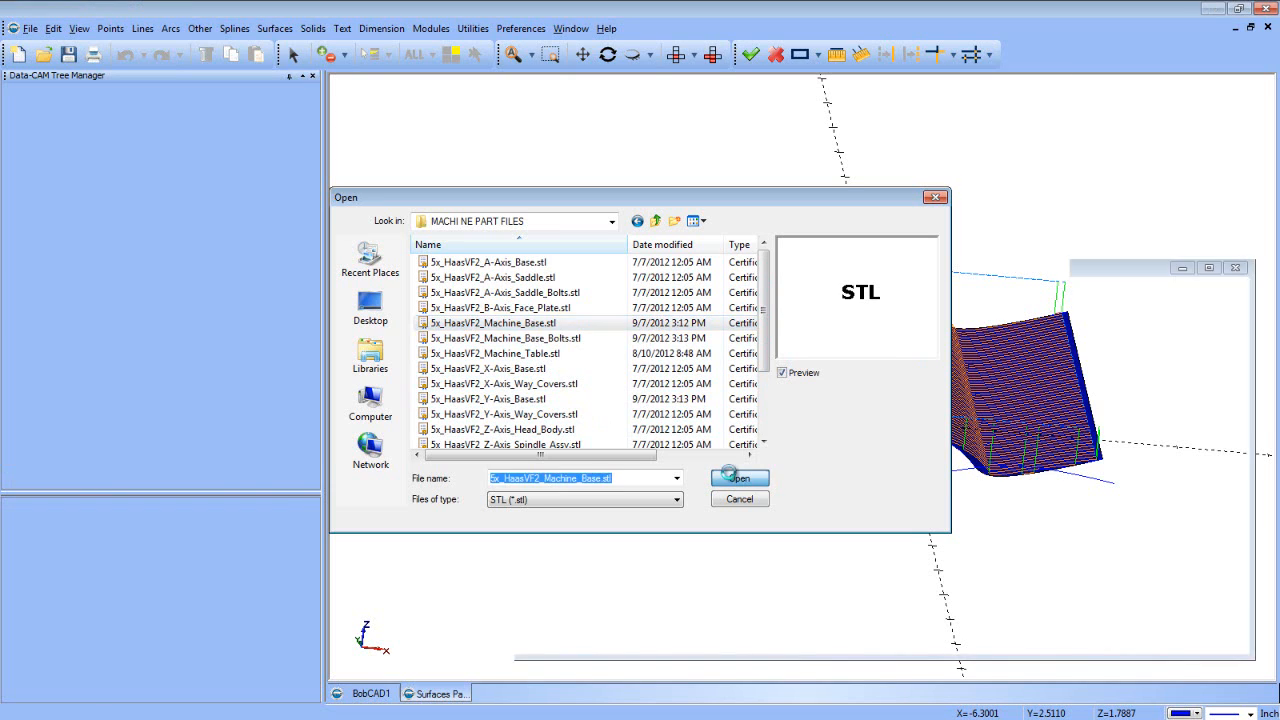
# Change the color of the imported machine base to dark grey, and inspect its position relative to the origin
pyautogui.moveTo(810, 378); pyautogui.dragTo(742, 386, button='middle')
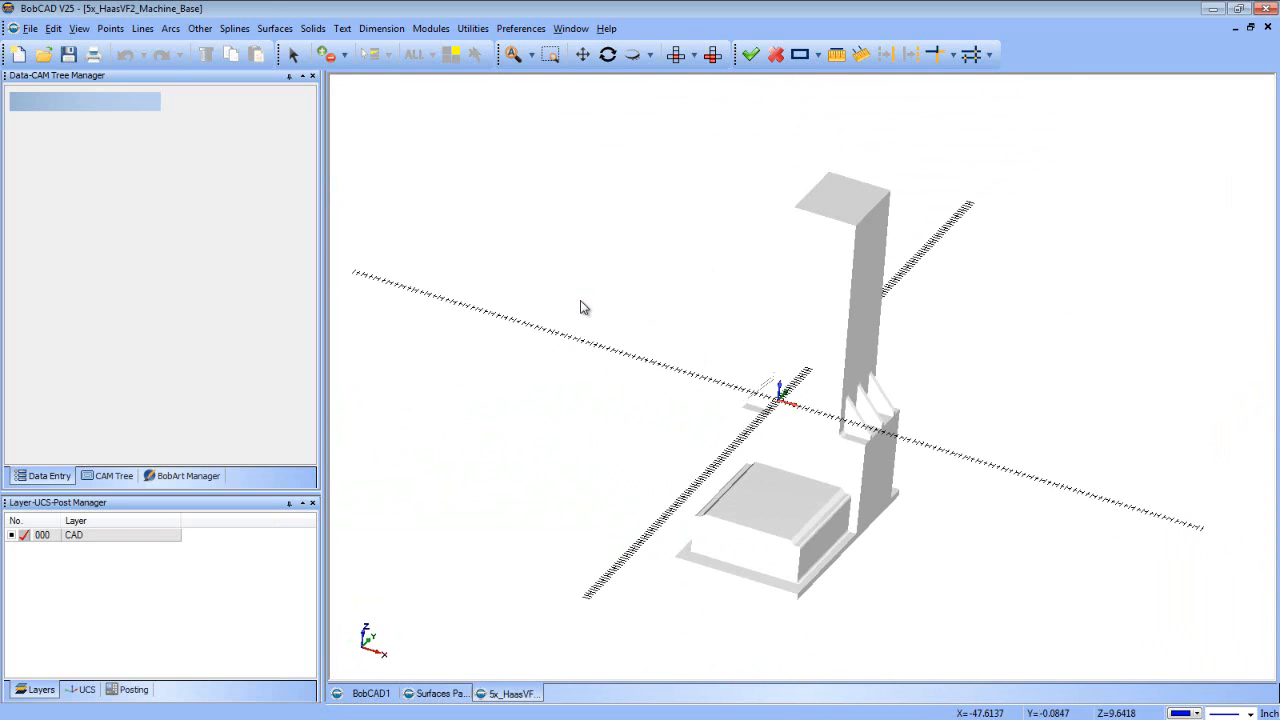
pyautogui.click(293, 54)
pyautogui.click(791, 285)
pyautogui.rightClick(629, 251)
pyautogui.moveTo(773, 392)
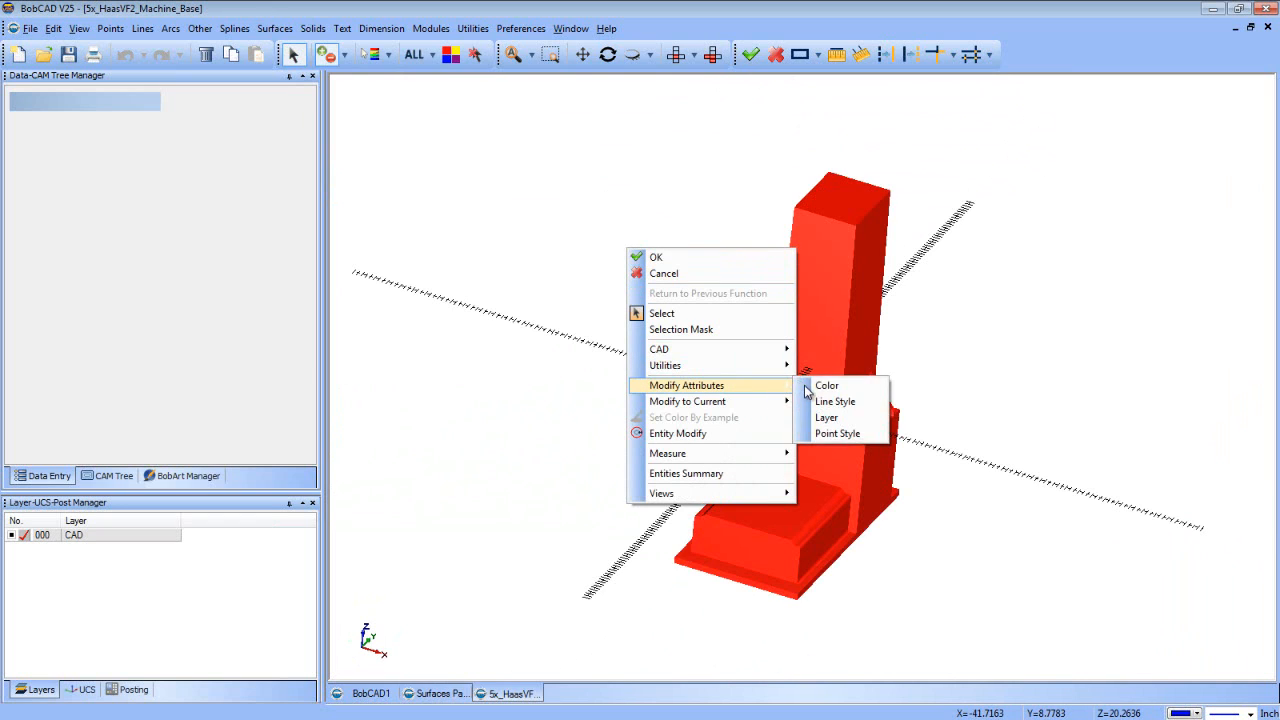
pyautogui.click(825, 385)
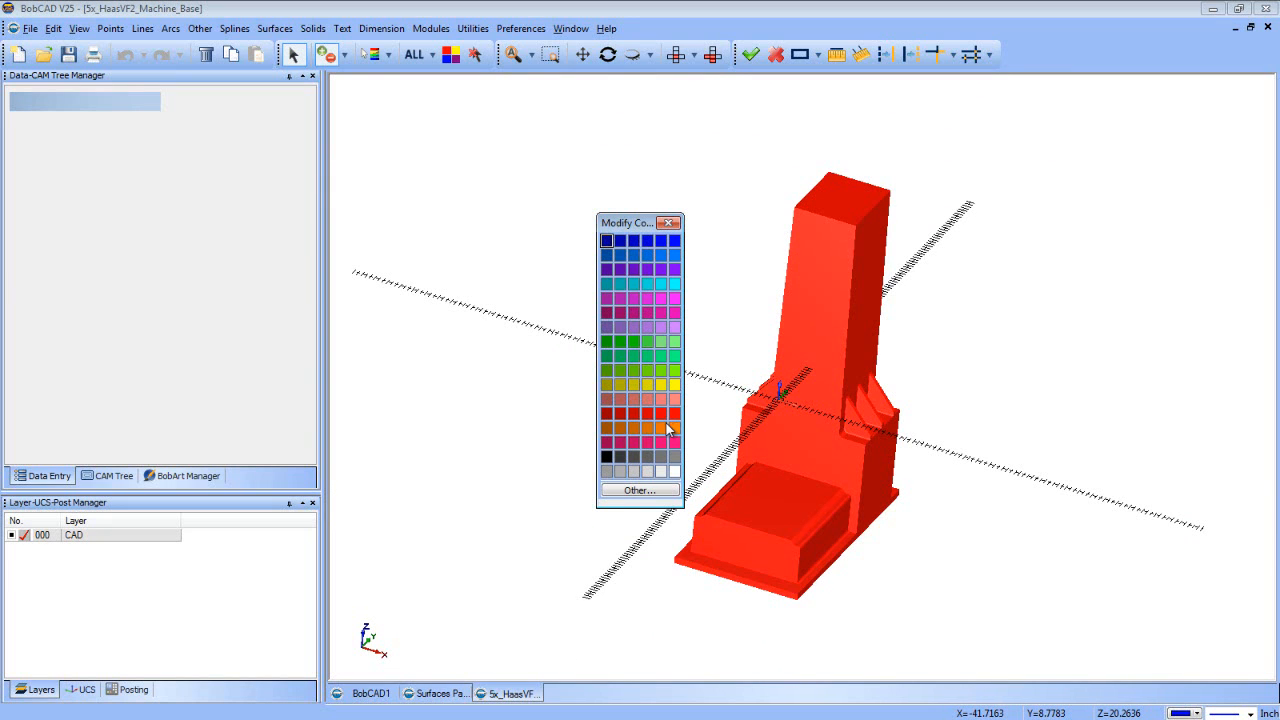
pyautogui.click(642, 457)
pyautogui.moveTo(620, 471); pyautogui.dragTo(760, 410, button='middle')
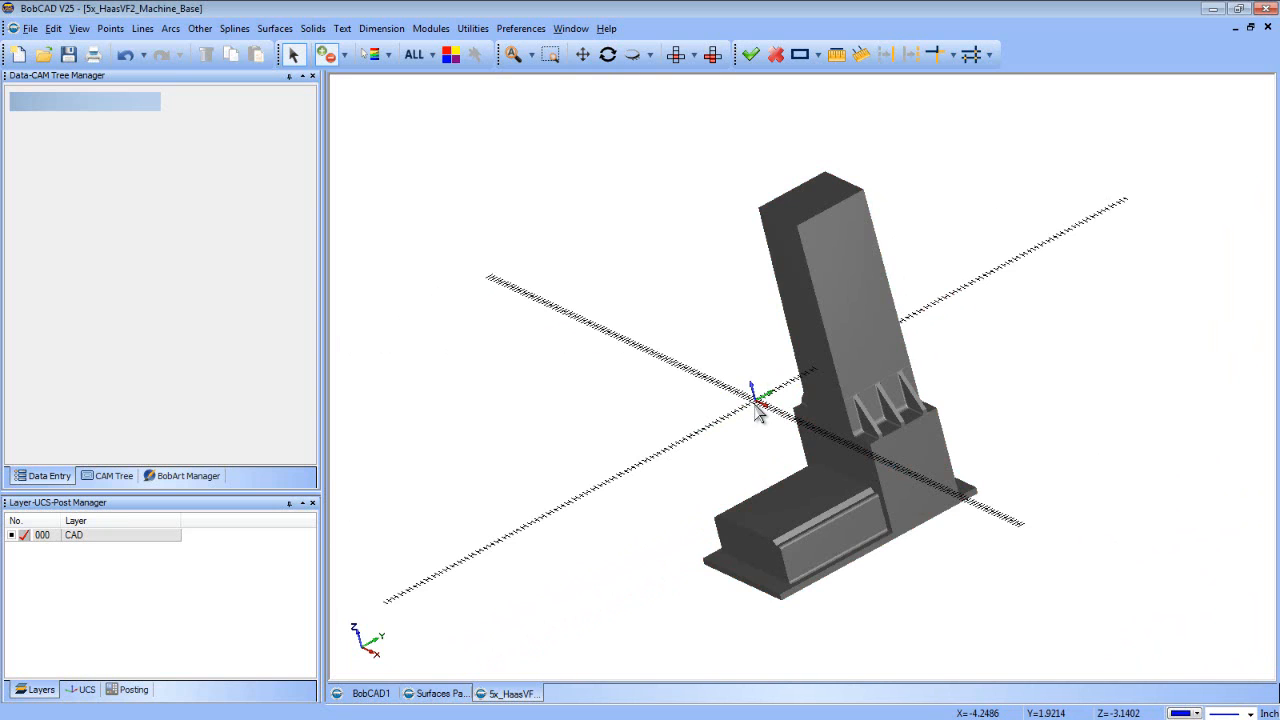
# Switch to the Surfaces Parallel to Multiple Curves example and start its mill simulation
pyautogui.click(435, 693)
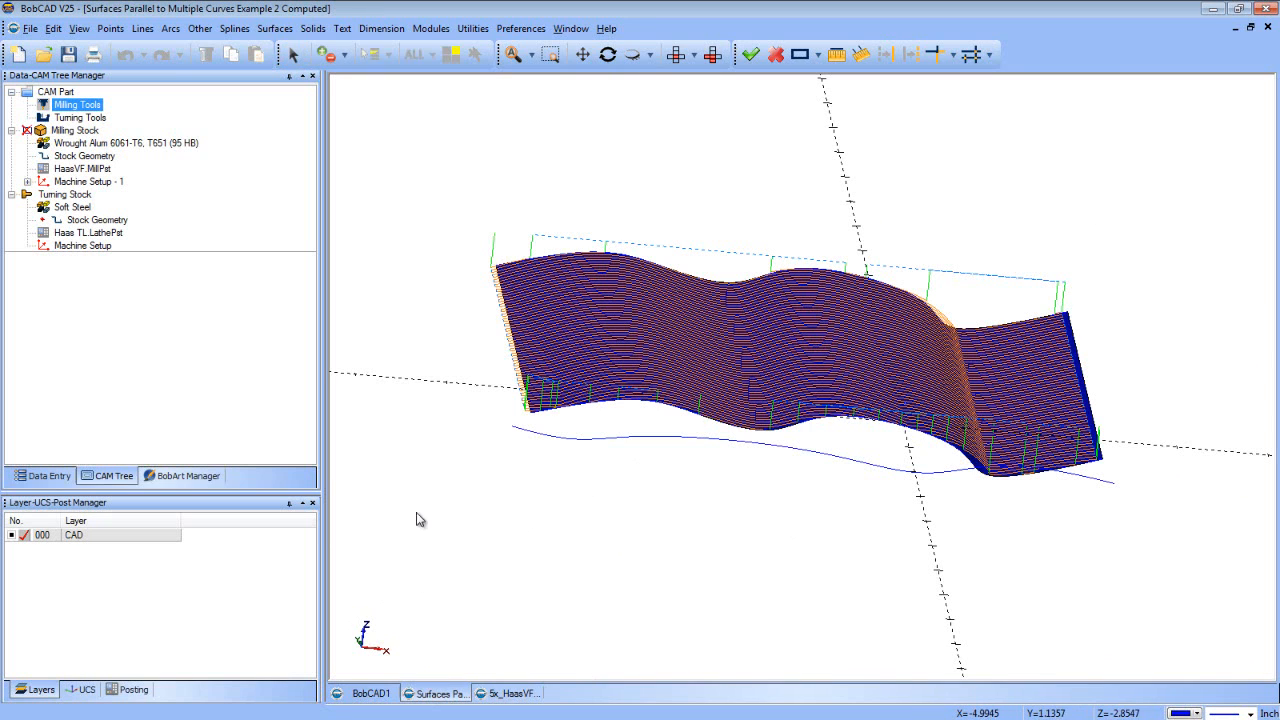
pyautogui.click(431, 28)
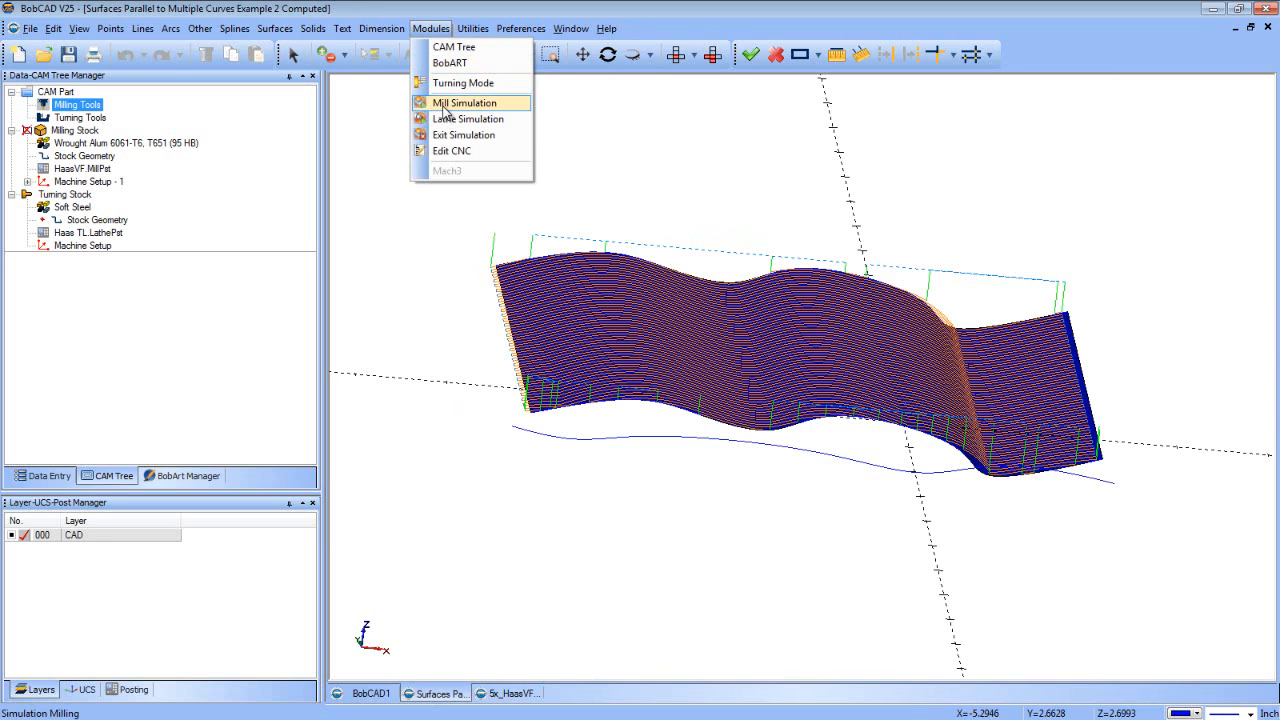
pyautogui.click(444, 104)
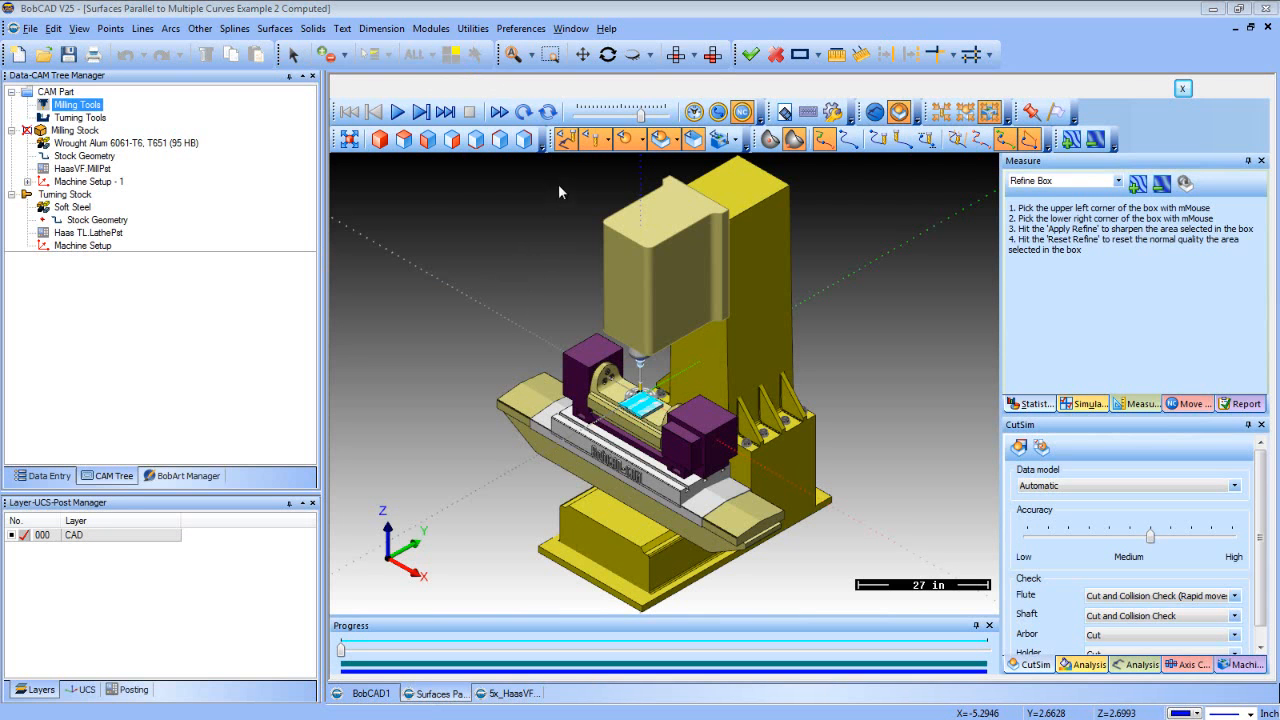
# Hide the toolpath, tool, stock and workpiece in the simulation, leaving only the machine components around the rotary table
pyautogui.click(692, 144)
pyautogui.click(630, 145)
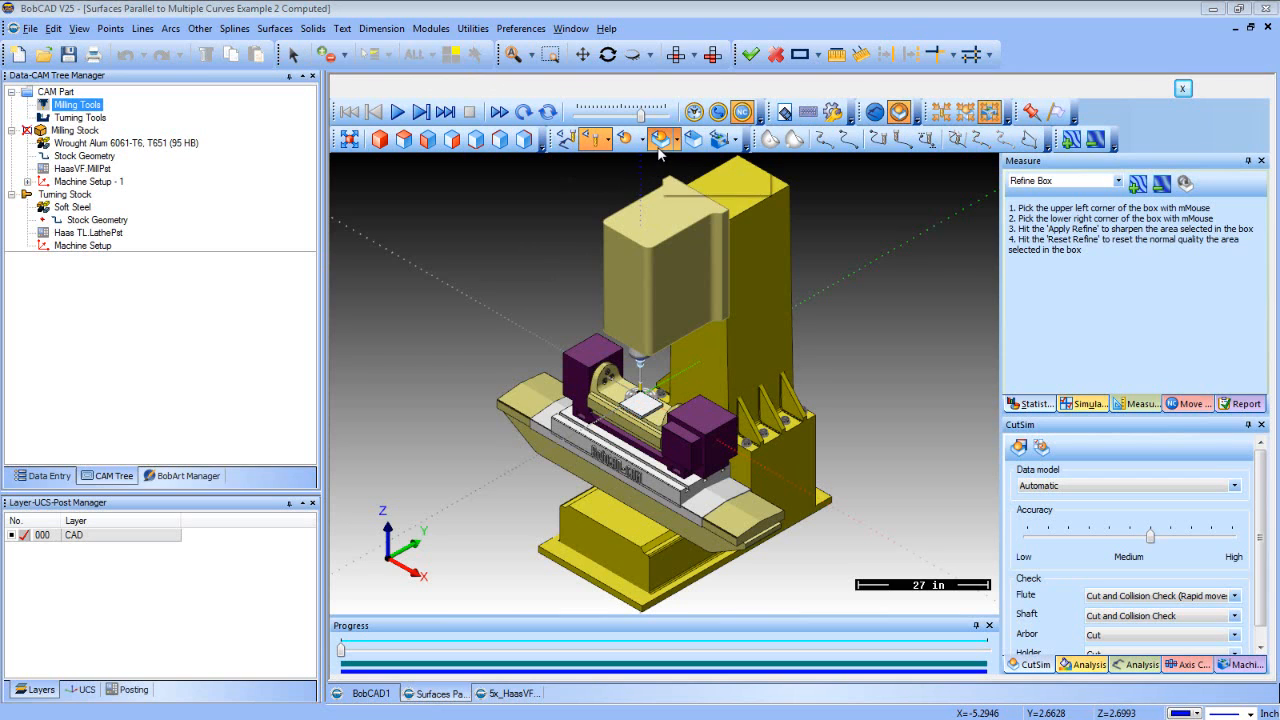
pyautogui.click(659, 146)
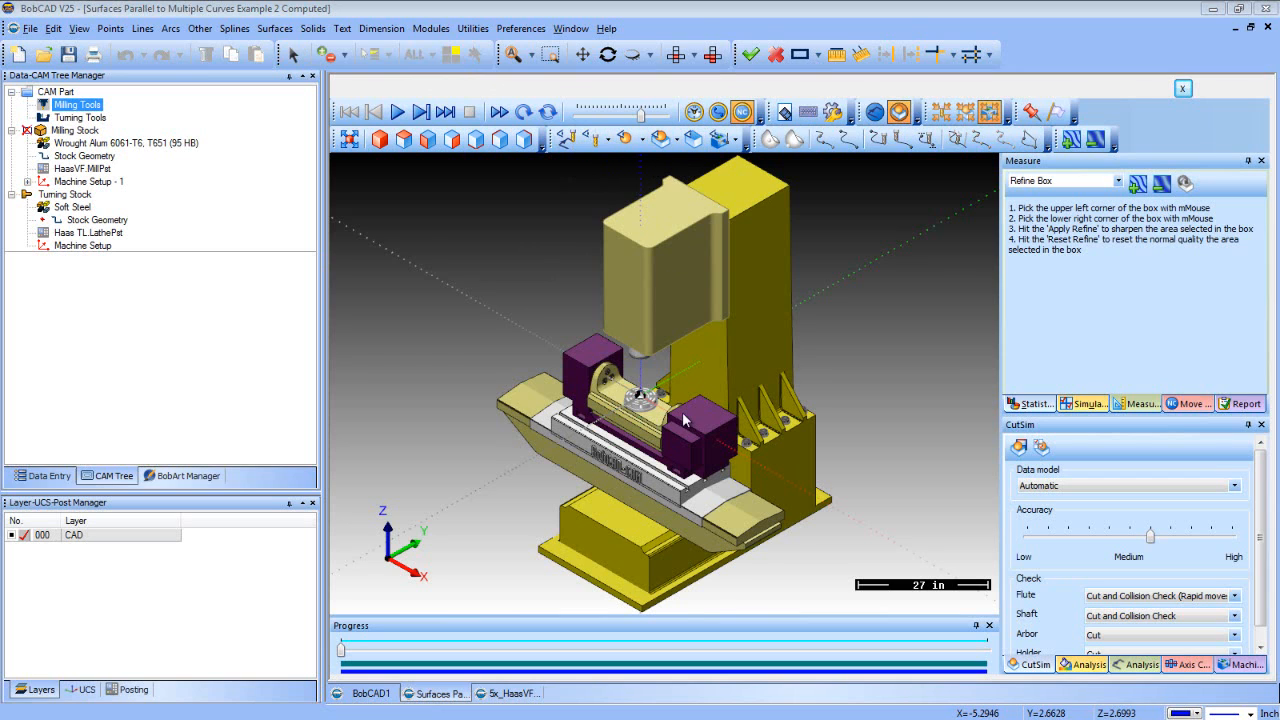
pyautogui.scroll(3, 653, 485)
pyautogui.moveTo(693, 386); pyautogui.dragTo(526, 422, button='middle')
pyautogui.moveTo(637, 383); pyautogui.dragTo(680, 315, button='middle')
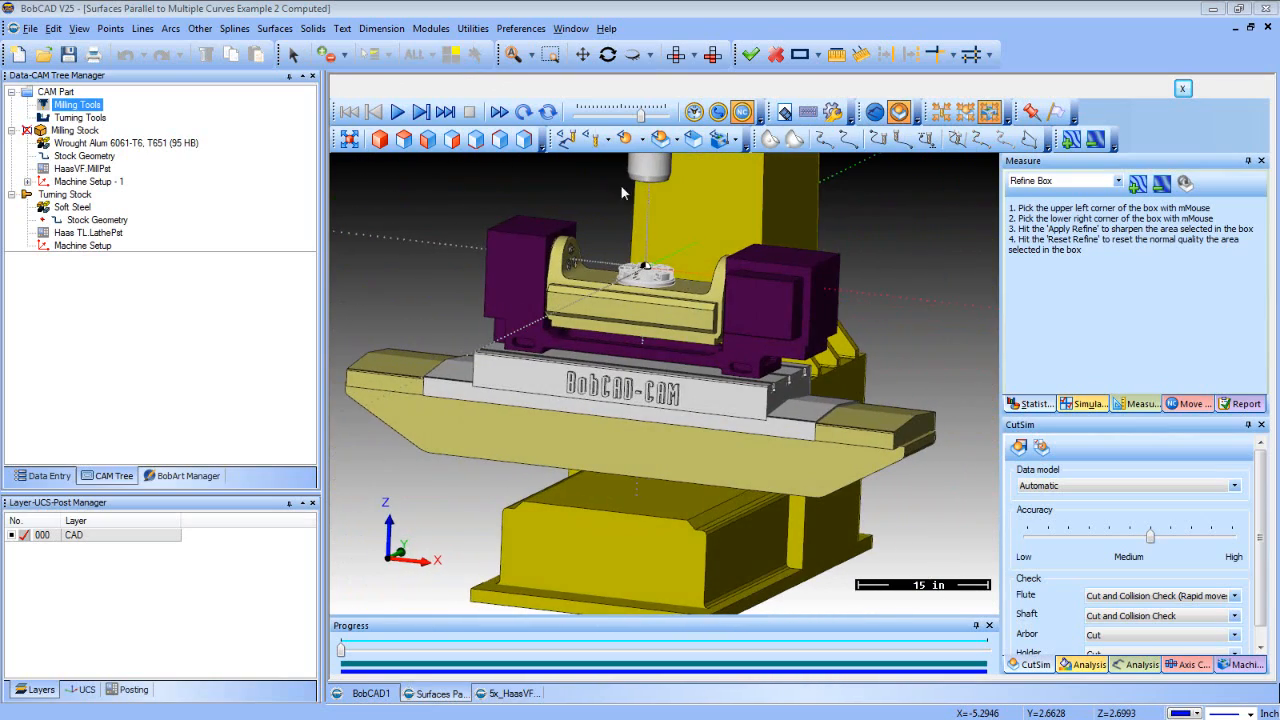
pyautogui.scroll(5, 622, 186)
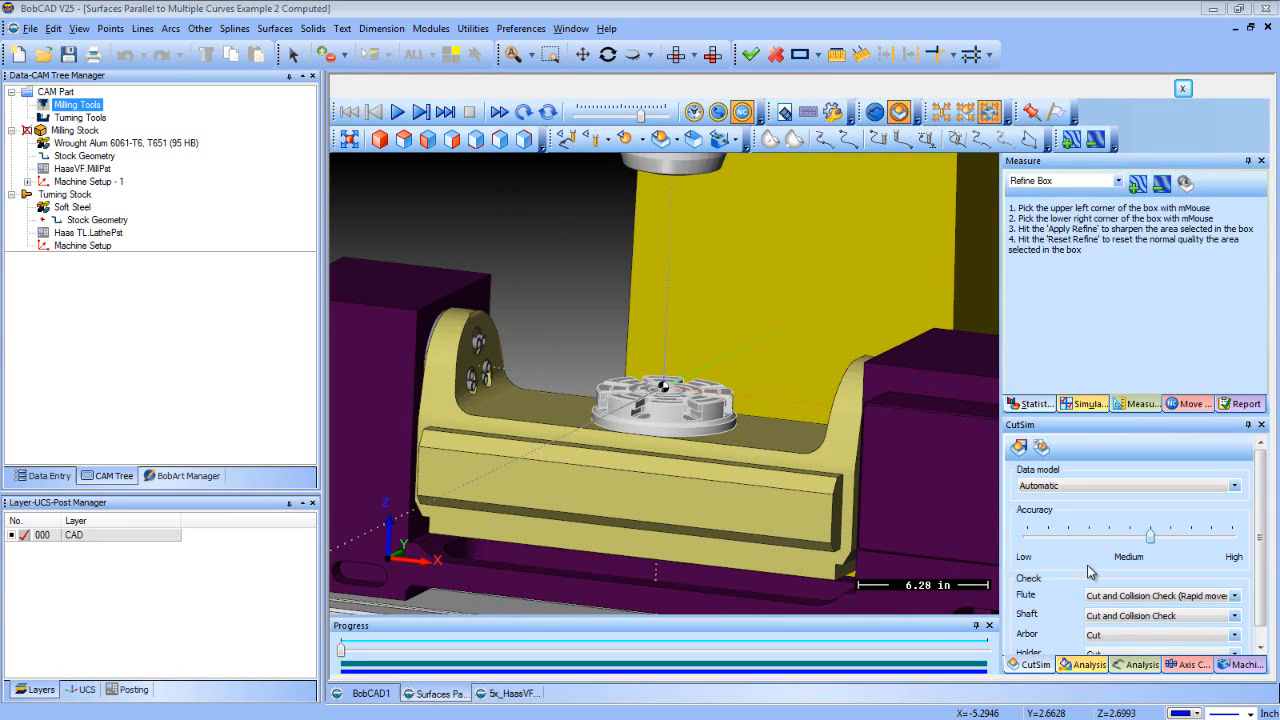
# Move the machine's Z axis to 0 with the simulation's axis control
pyautogui.click(1180, 665)
pyautogui.click(1083, 557)
pyautogui.doubleClick(1086, 565)
pyautogui.click(799, 430)
pyautogui.click(767, 451)
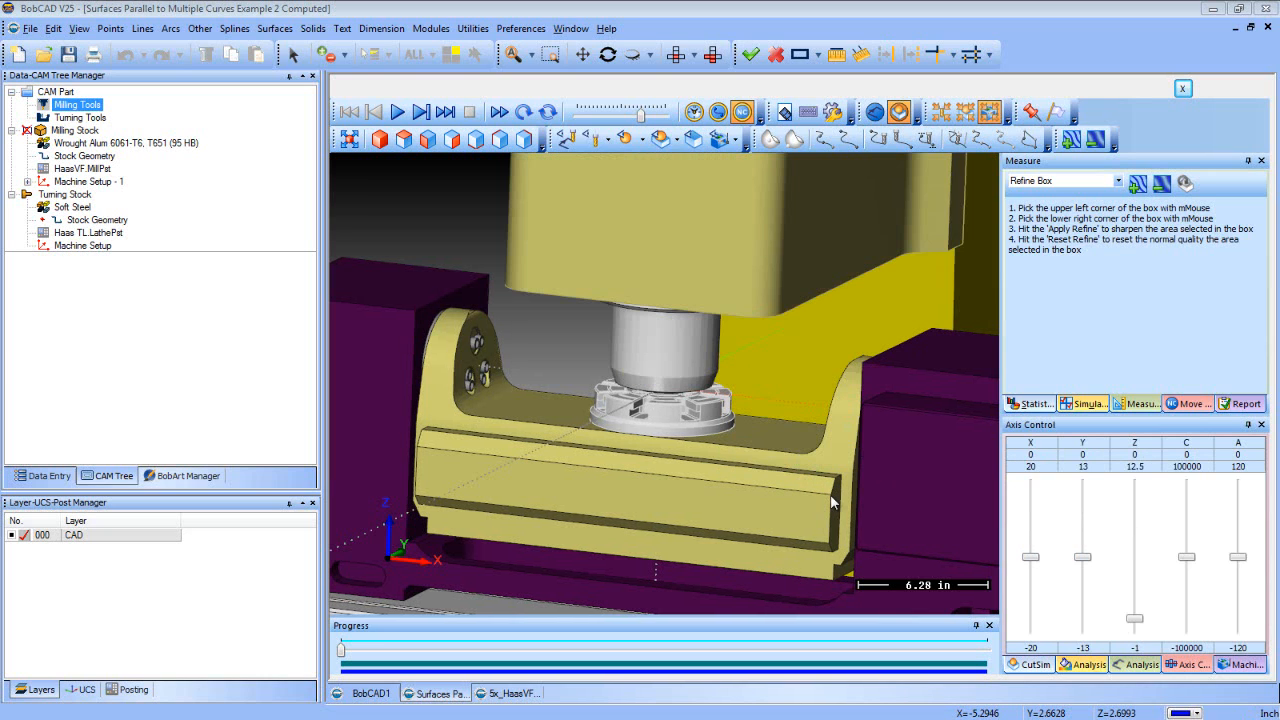
# Inspect the simulated machine at its zero position from several angles, and exit the simulation to return to the machine base model
pyautogui.moveTo(681, 421); pyautogui.dragTo(652, 421, button='middle')
pyautogui.scroll(-5, 653, 419)
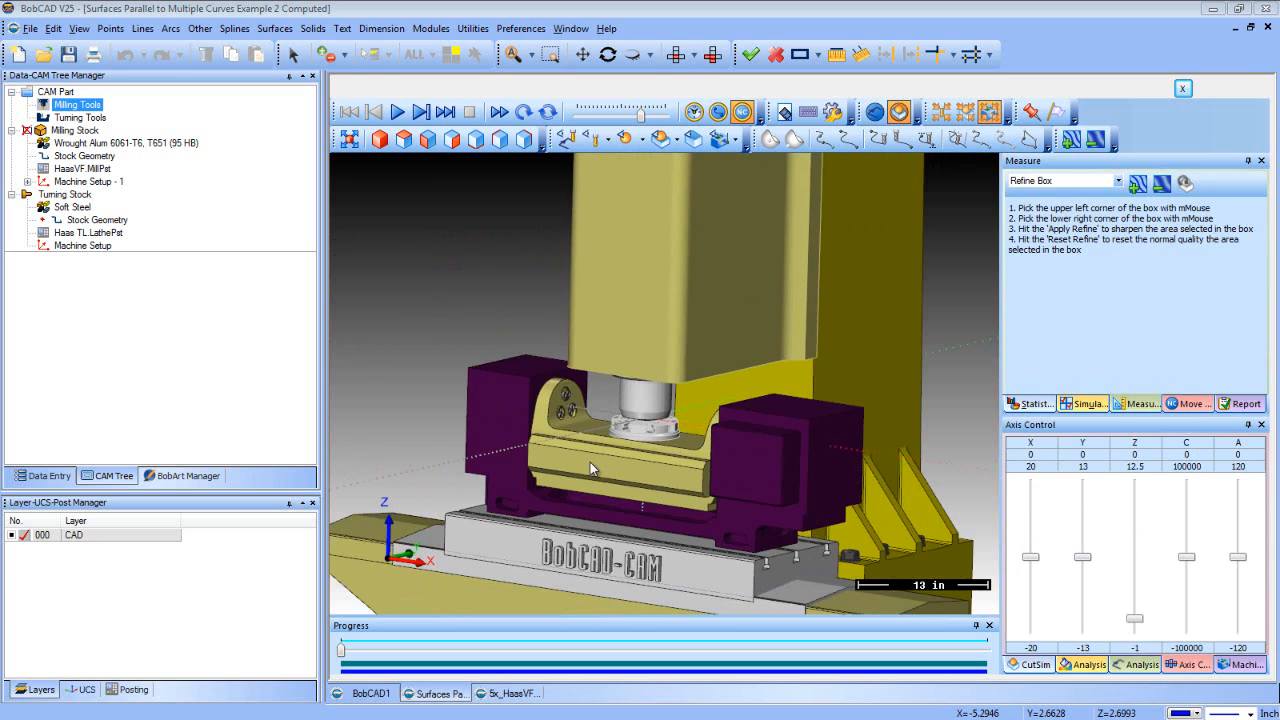
pyautogui.scroll(-5, 590, 462)
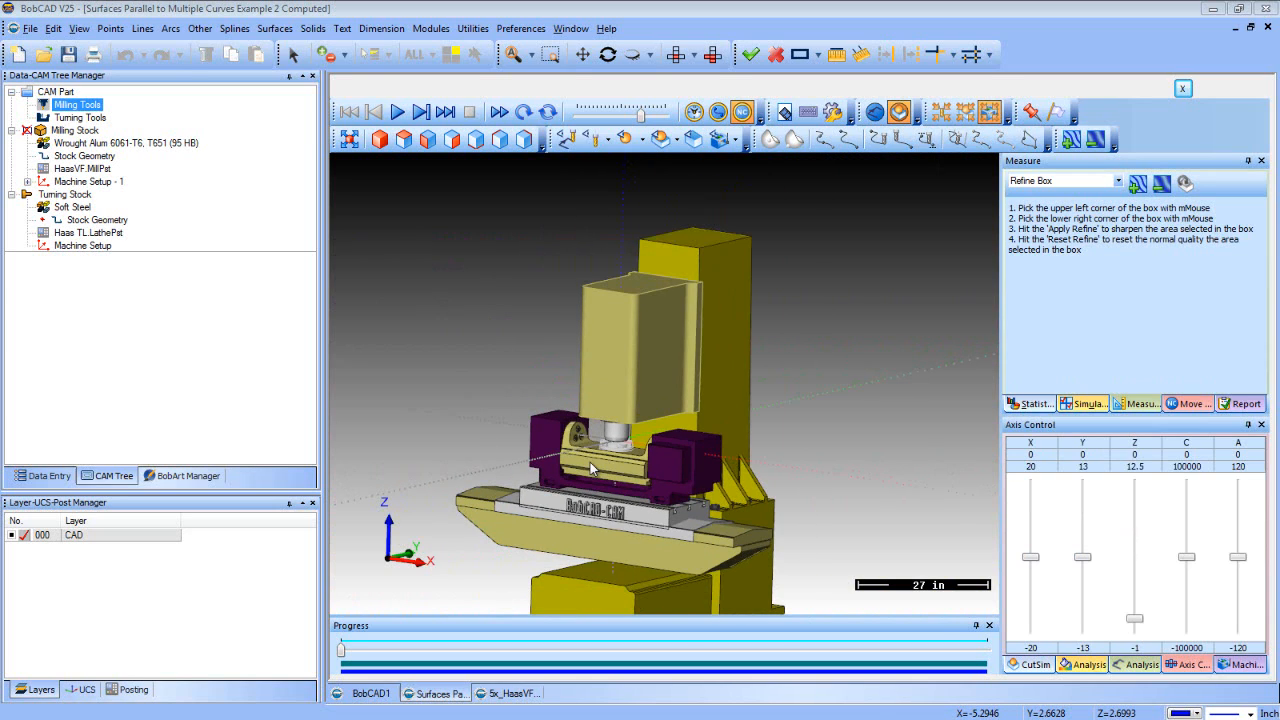
pyautogui.scroll(5, 590, 462)
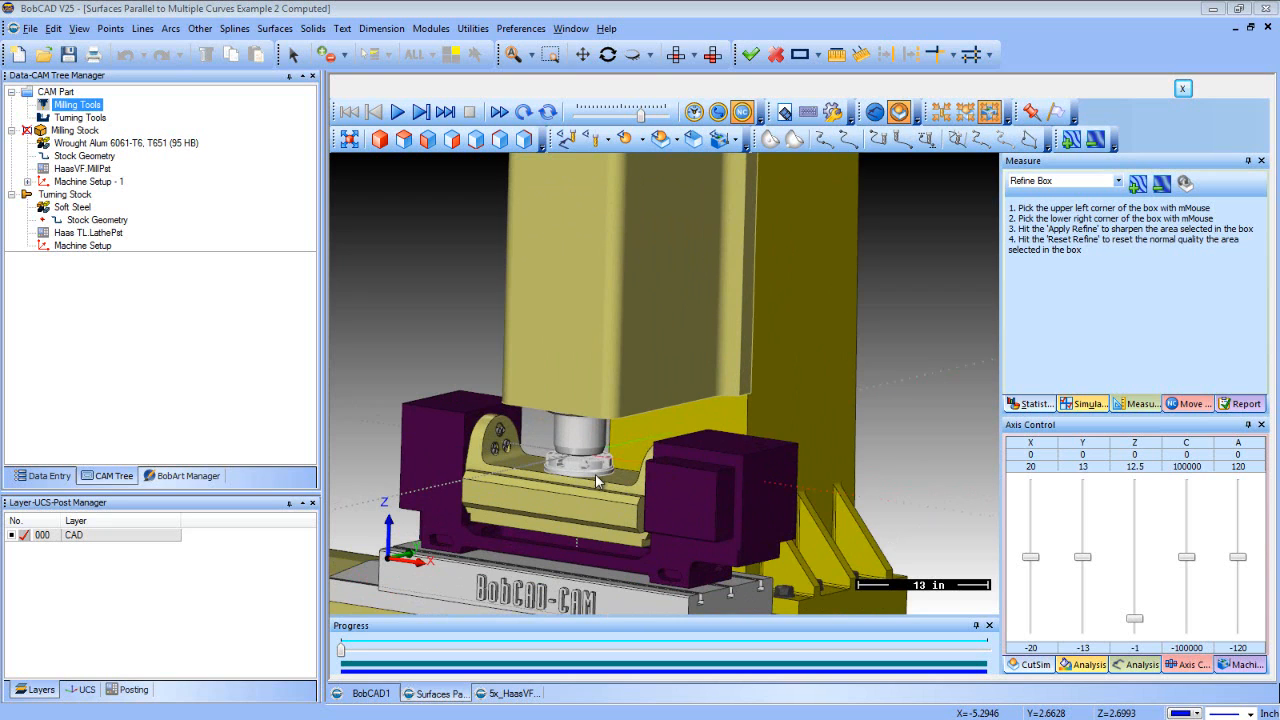
pyautogui.scroll(-6, 489, 522)
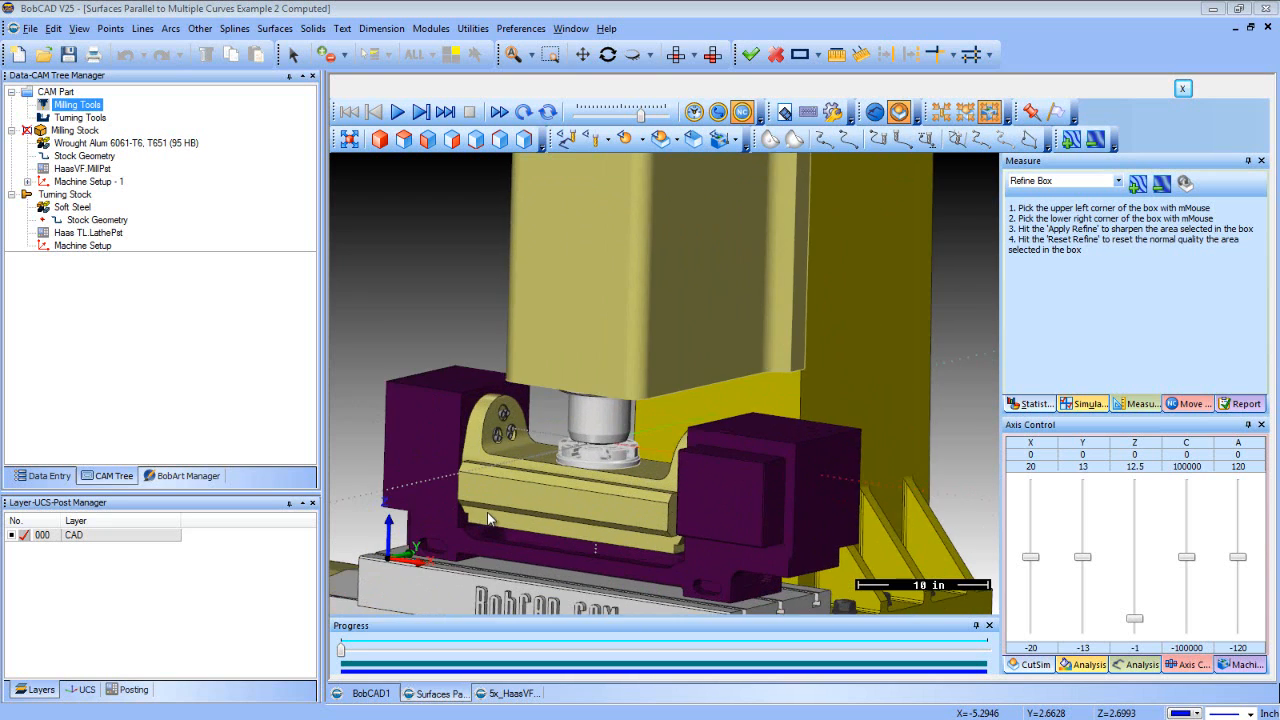
pyautogui.moveTo(575, 550); pyautogui.dragTo(466, 538, button='middle')
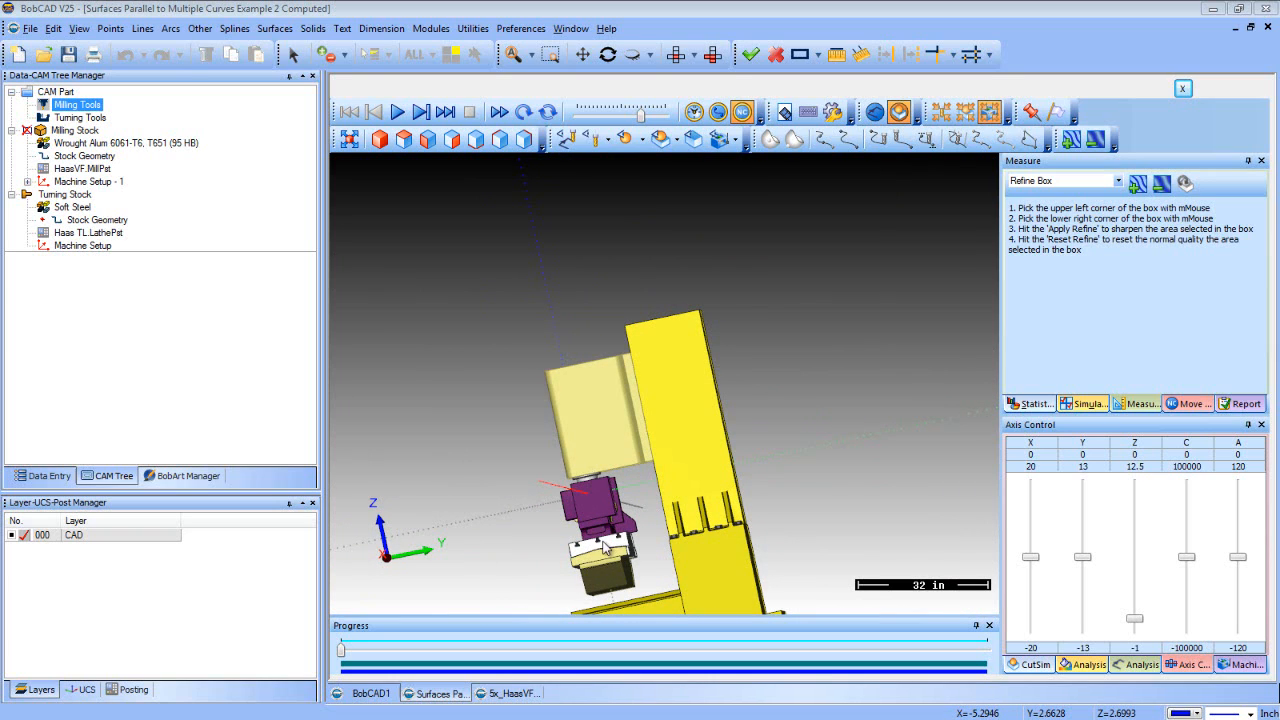
pyautogui.moveTo(604, 545); pyautogui.dragTo(638, 549, button='middle')
pyautogui.click(1182, 88)
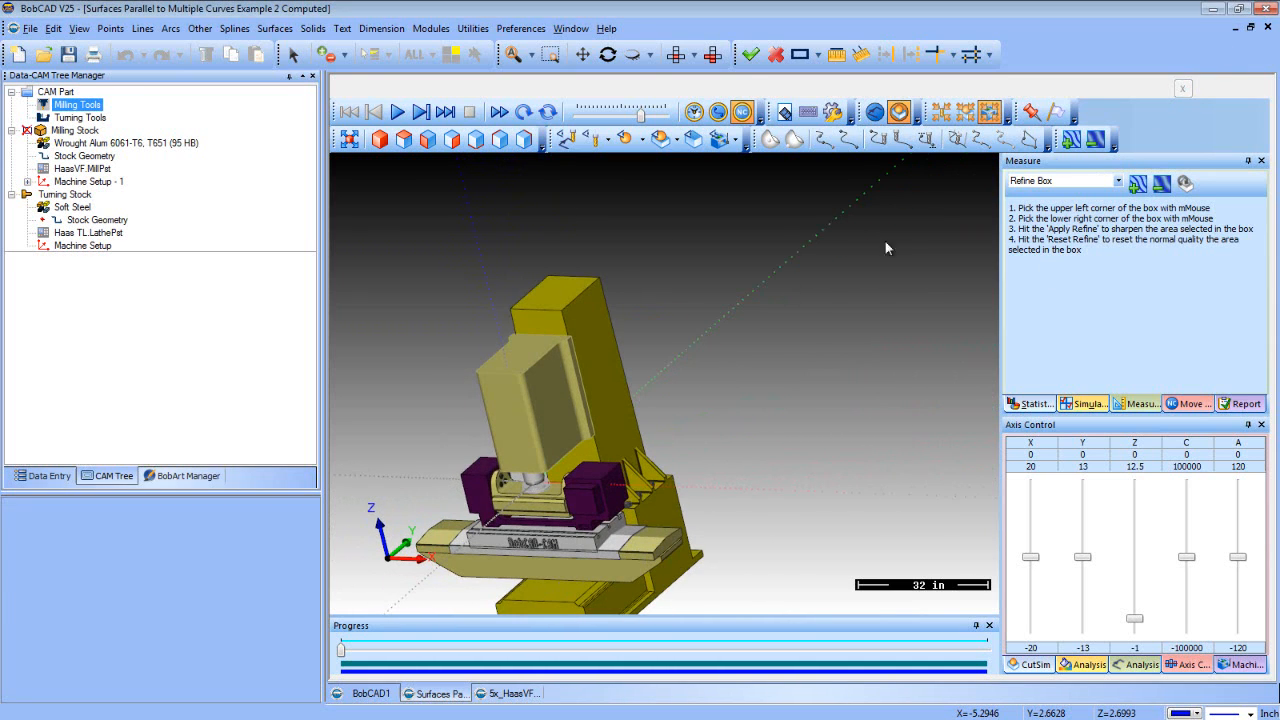
pyautogui.click(506, 693)
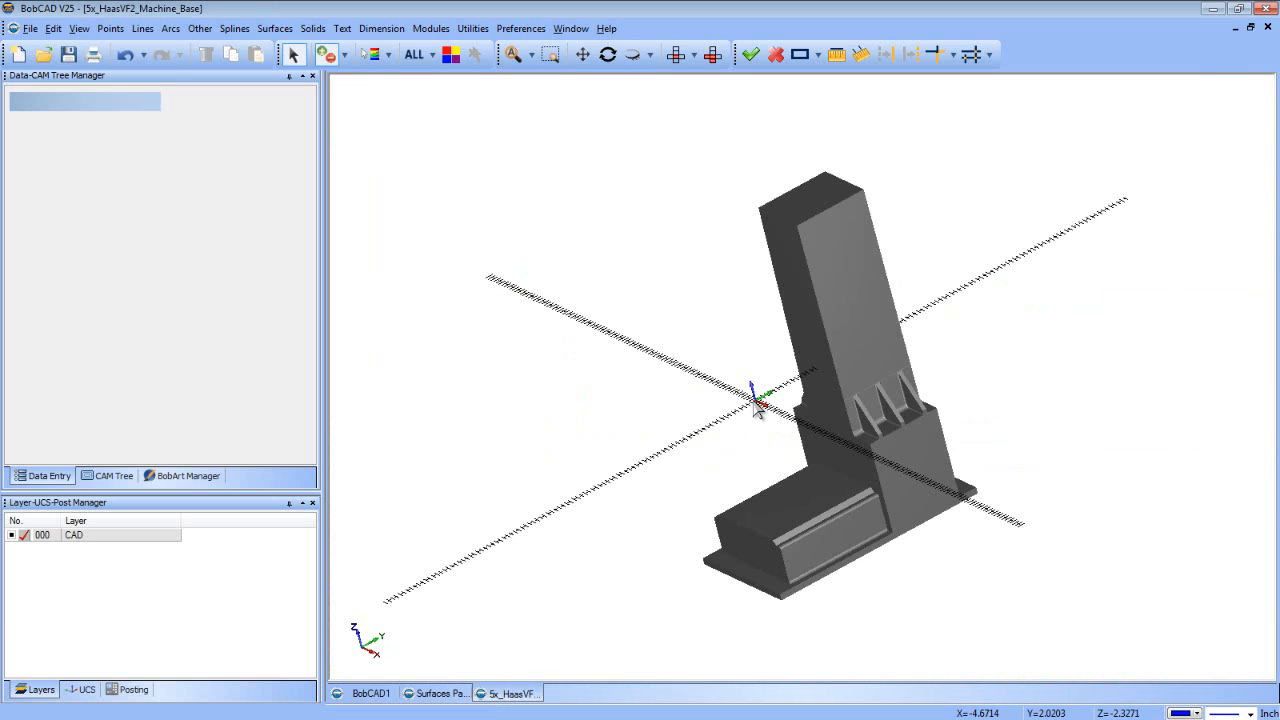
pyautogui.moveTo(718, 464)
pyautogui.mouseDown(button='middle')
pyautogui.moveTo(800, 486)
pyautogui.moveTo(803, 528)
pyautogui.moveTo(766, 457)
pyautogui.moveTo(703, 451)
pyautogui.mouseUp(button='middle')
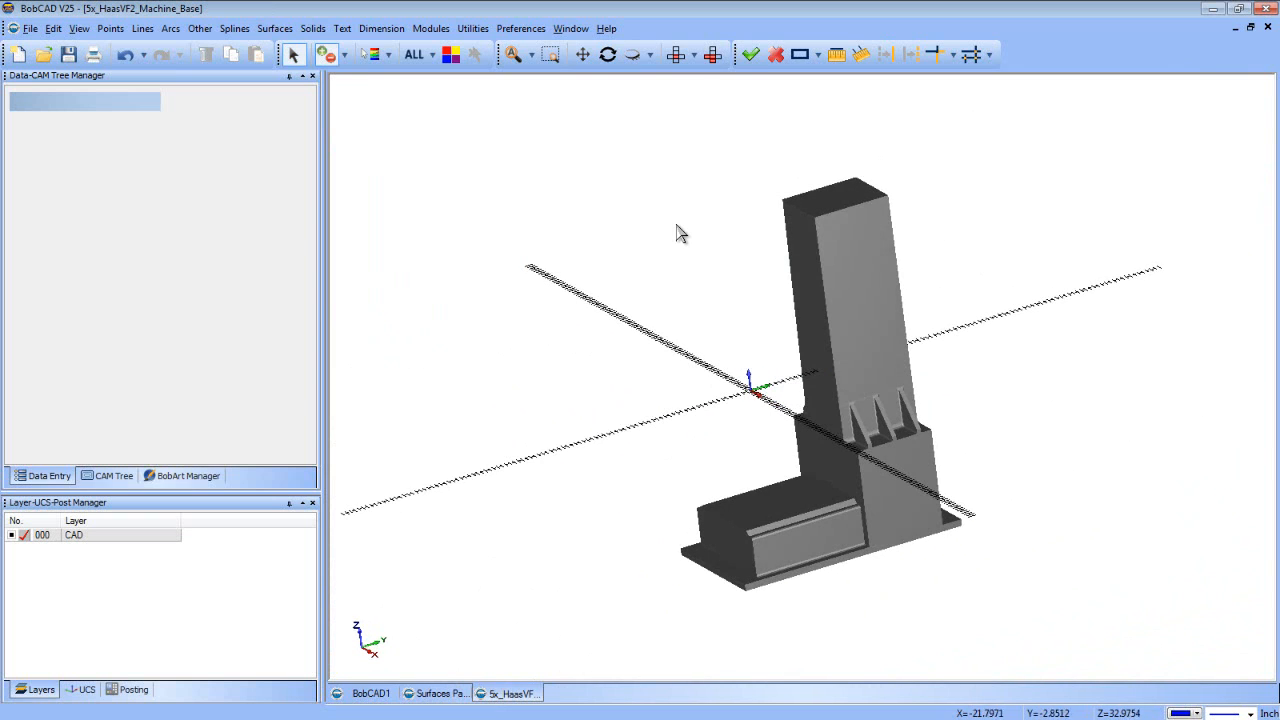
# Open 5x_HaasVF2_Y-Axis_Base.stl from the MACHI NE PART FILES folder, filtering the folder to STL files
pyautogui.click(30, 28)
pyautogui.click(87, 64)
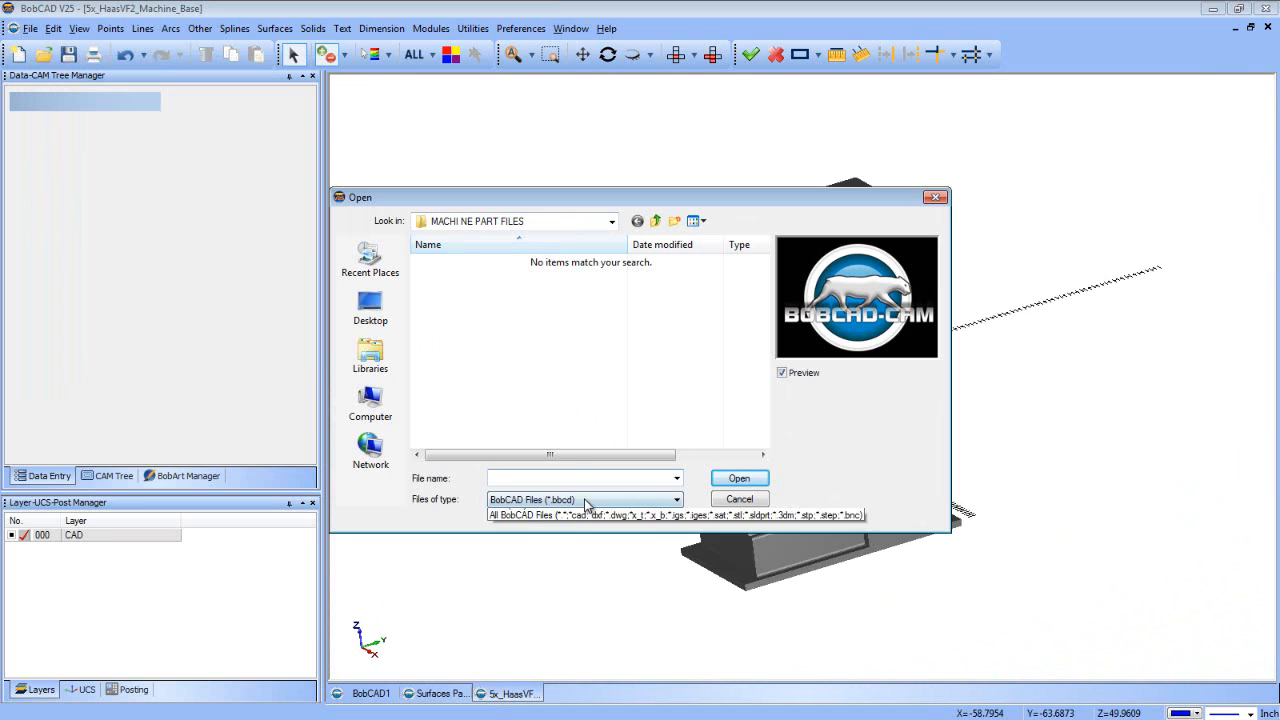
pyautogui.click(587, 505)
pyautogui.click(573, 620)
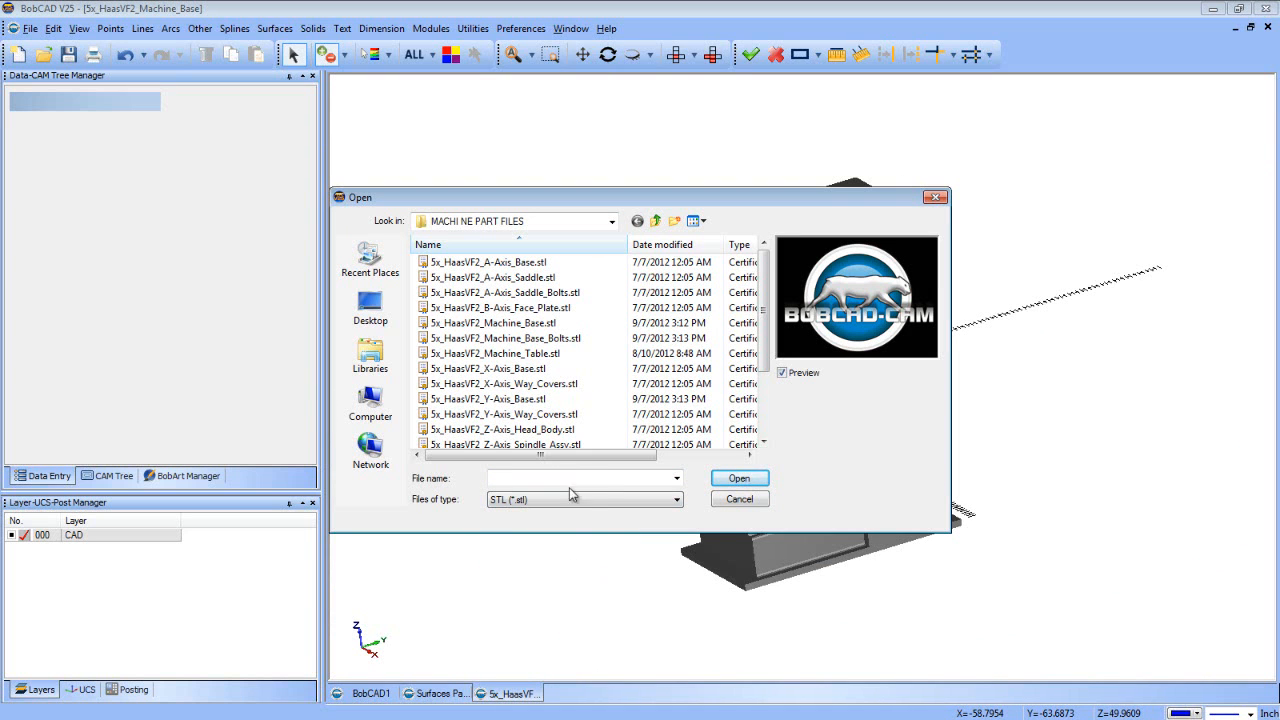
pyautogui.click(488, 399)
pyautogui.click(739, 478)
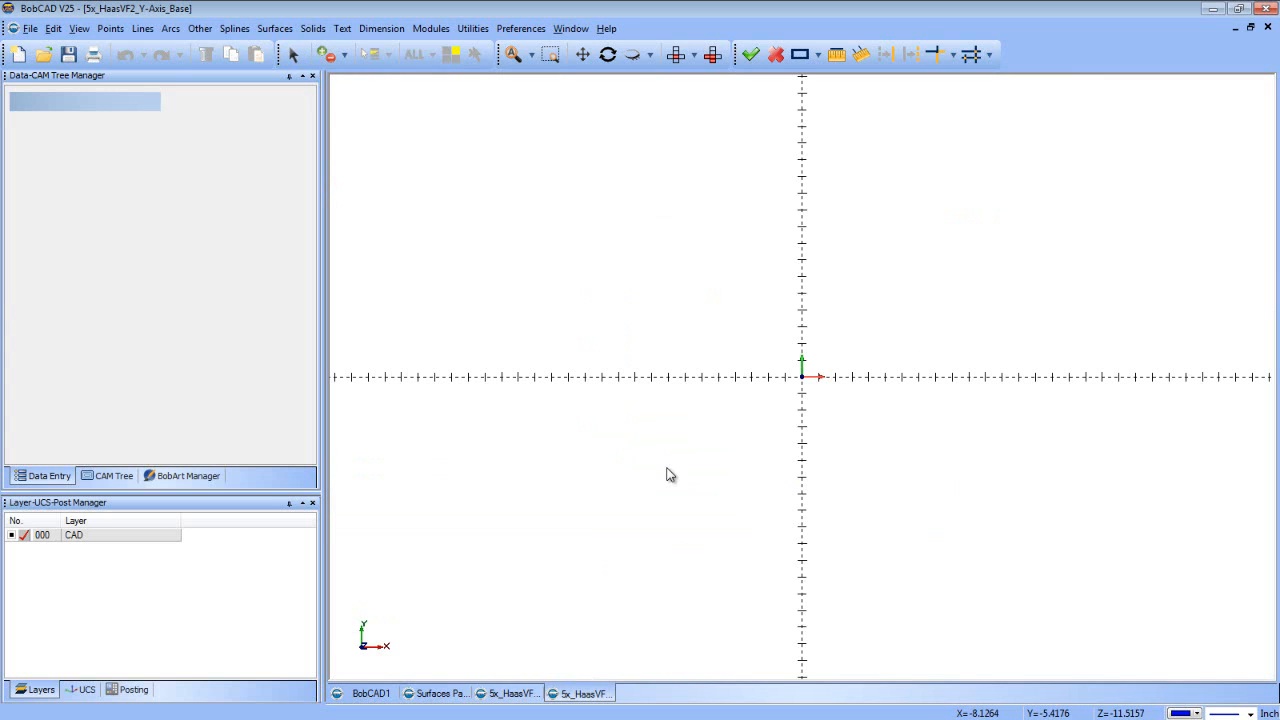
# Change the color of the Y-axis base to dark grey, and inspect its position relative to the origin
pyautogui.moveTo(754, 466)
pyautogui.mouseDown(button='middle')
pyautogui.moveTo(817, 391)
pyautogui.moveTo(770, 386)
pyautogui.moveTo(789, 434)
pyautogui.moveTo(763, 417)
pyautogui.moveTo(757, 474)
pyautogui.moveTo(745, 466)
pyautogui.mouseUp(button='middle')
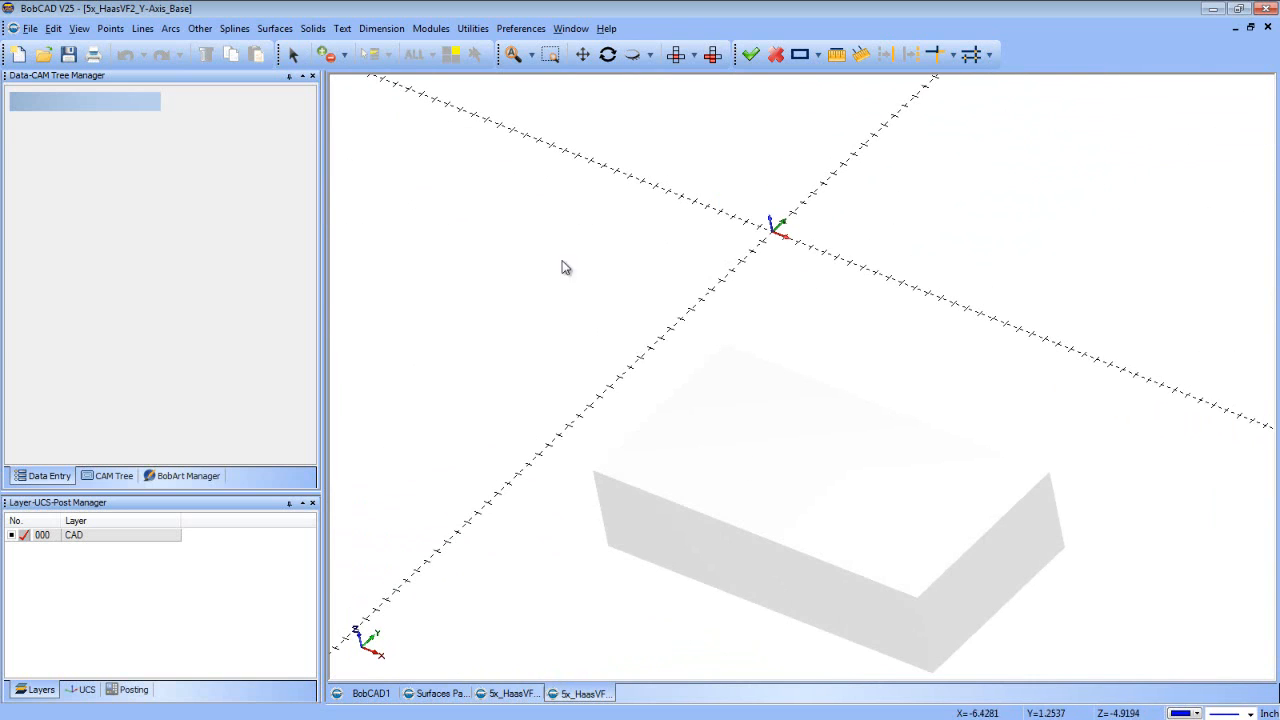
pyautogui.click(661, 423)
pyautogui.rightClick(628, 283)
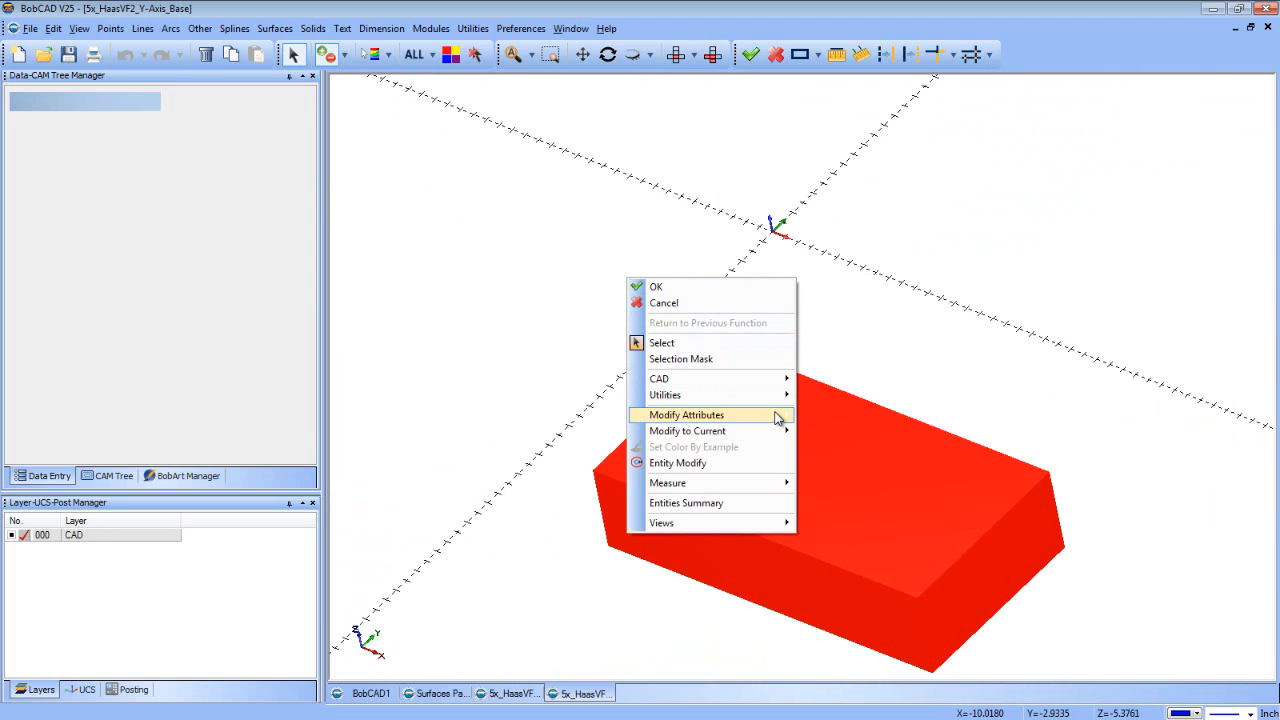
pyautogui.moveTo(778, 418)
pyautogui.click(825, 415)
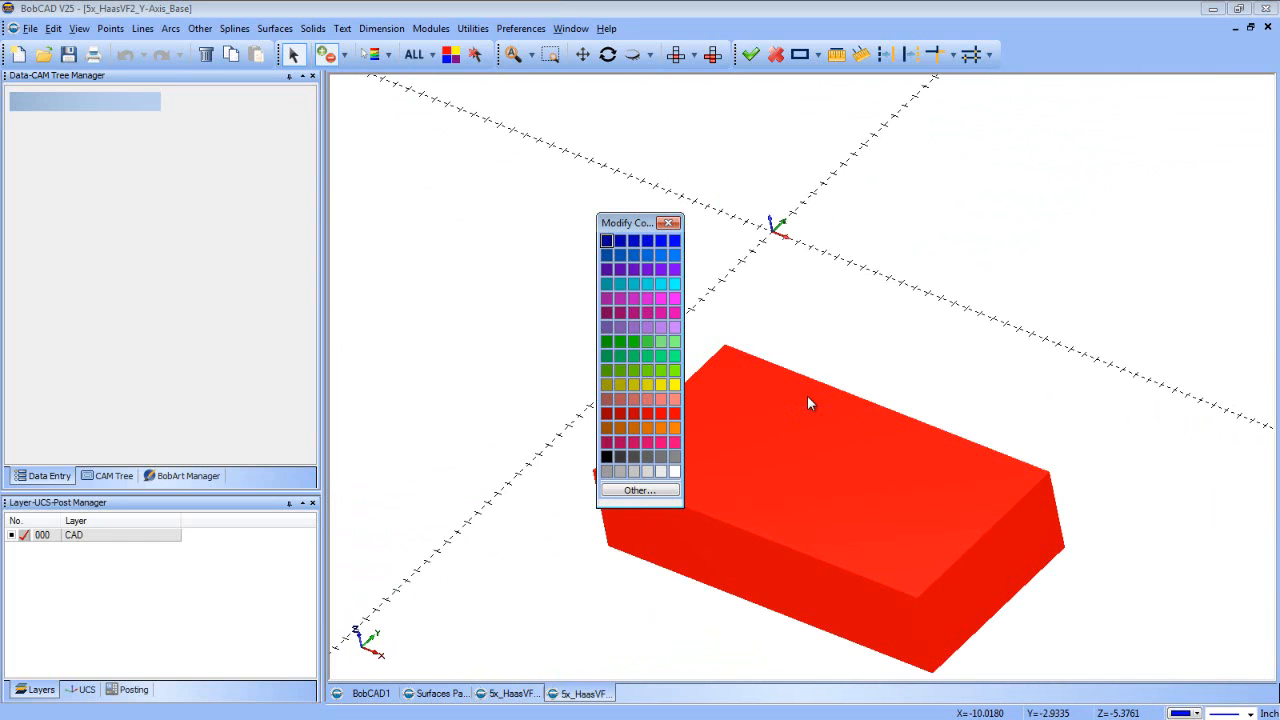
pyautogui.click(630, 457)
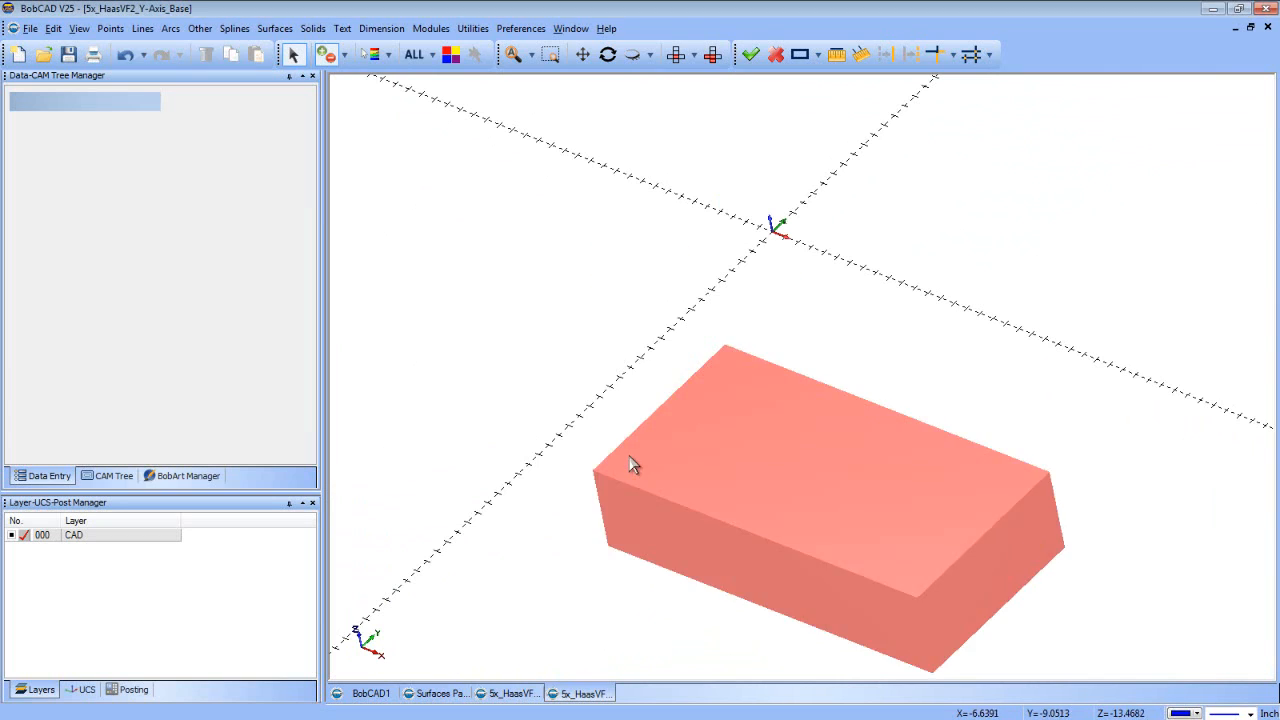
pyautogui.moveTo(576, 388); pyautogui.dragTo(682, 403, button='middle')
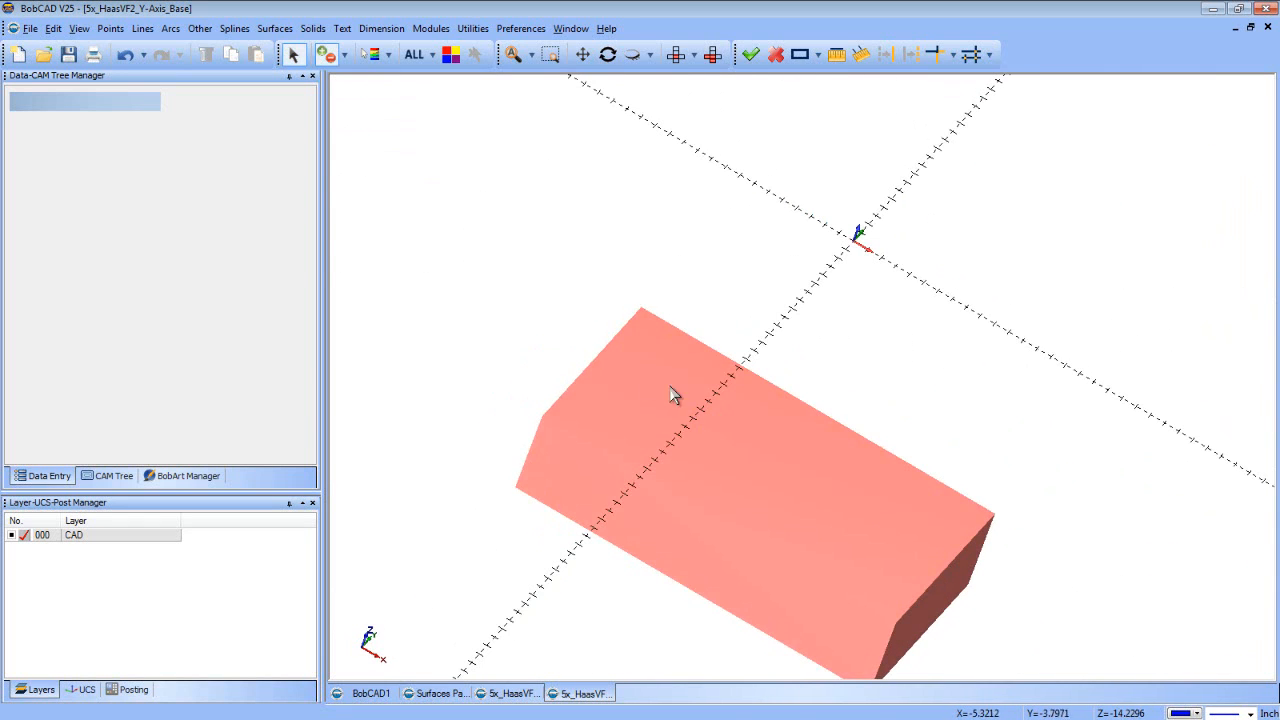
pyautogui.moveTo(806, 322); pyautogui.dragTo(760, 297, button='middle')
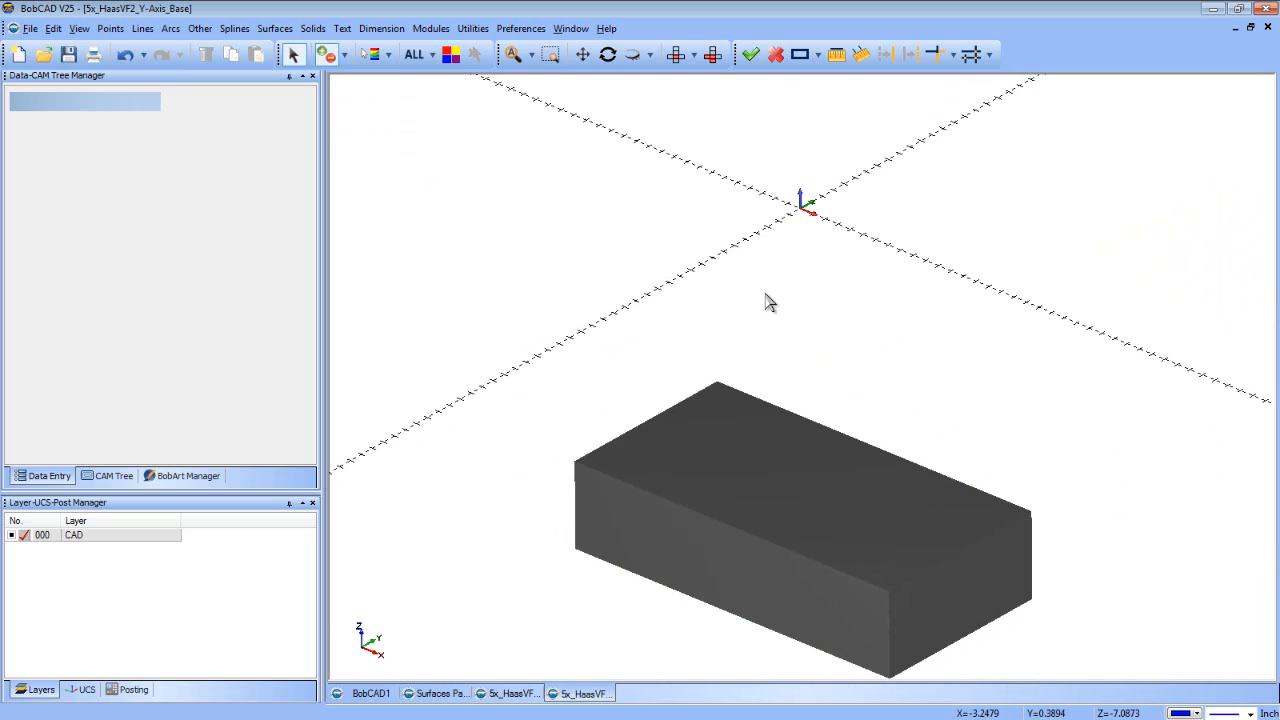
# Open 5x_HaasVF2_Machine_Base_Bolts.stl from the same folder, using the STL file filter
pyautogui.click(29, 28)
pyautogui.click(50, 62)
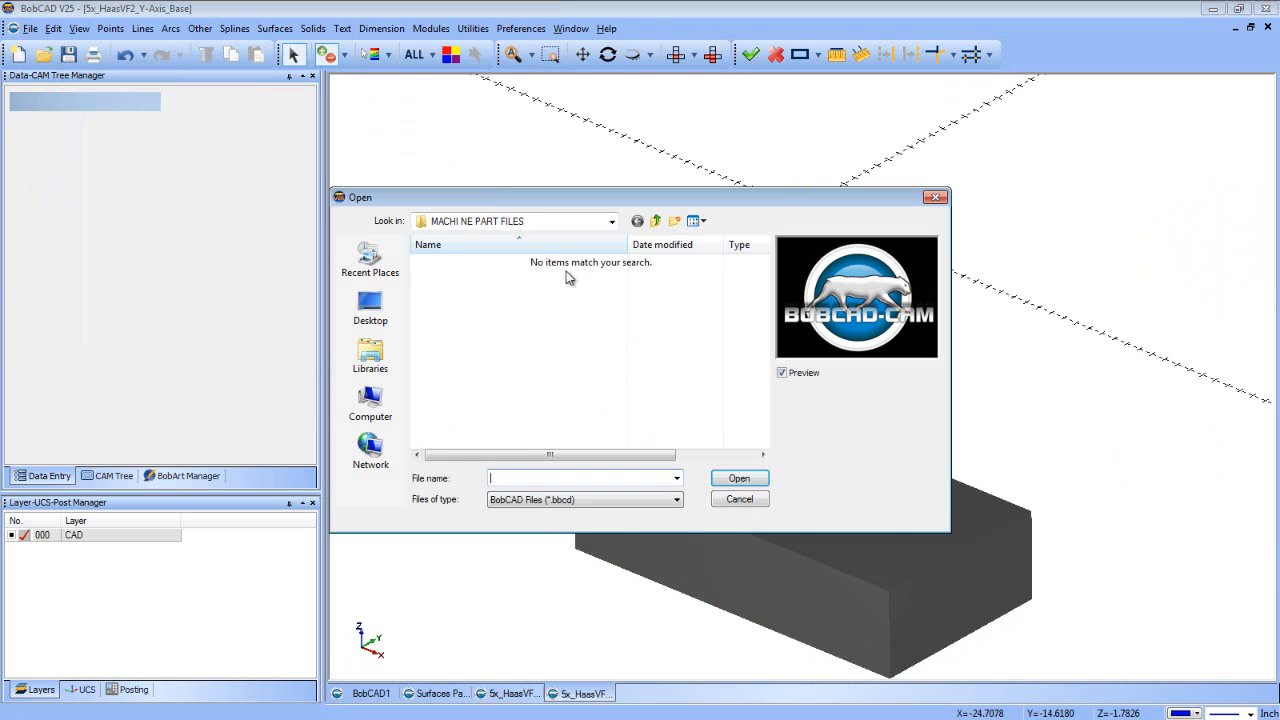
pyautogui.click(608, 499)
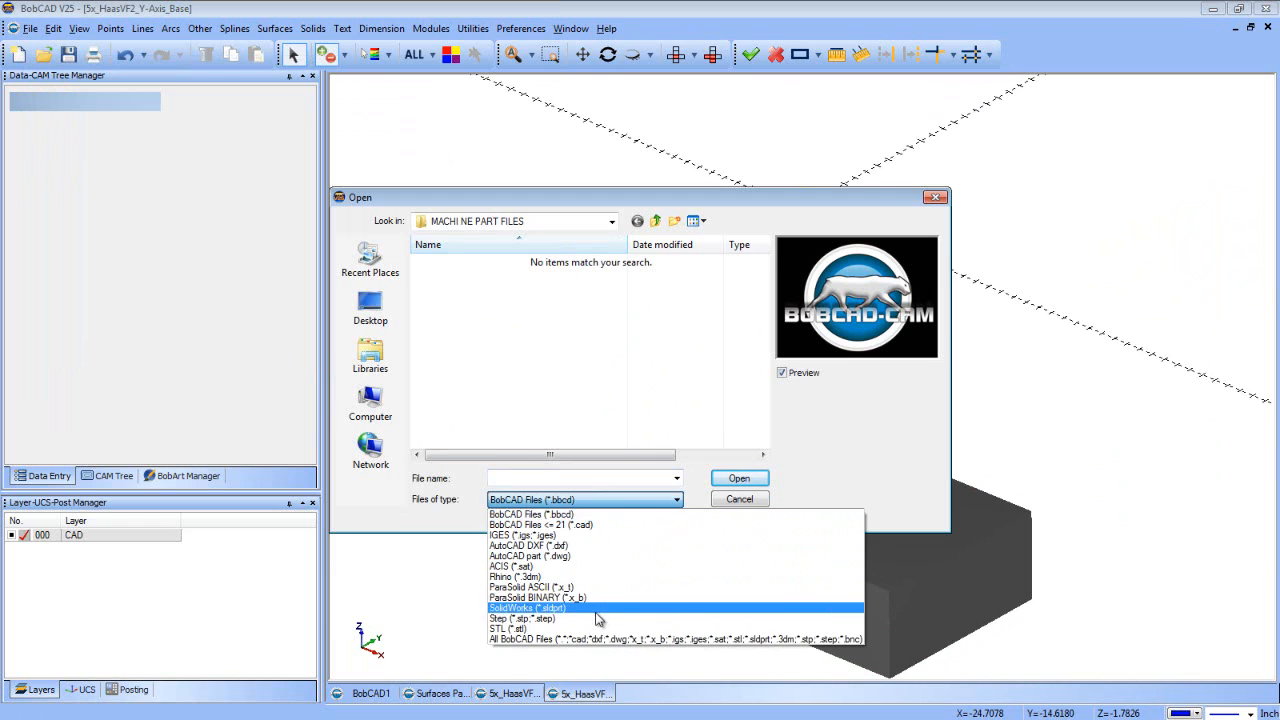
pyautogui.click(592, 632)
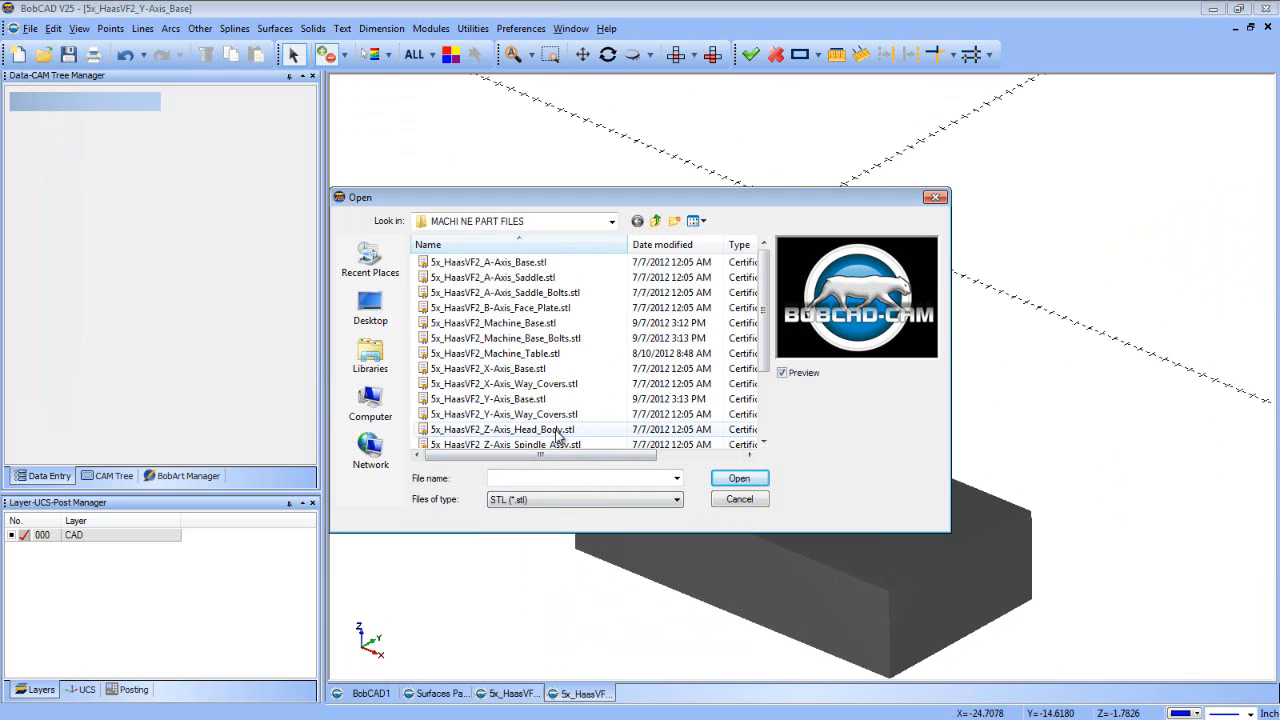
pyautogui.click(516, 338)
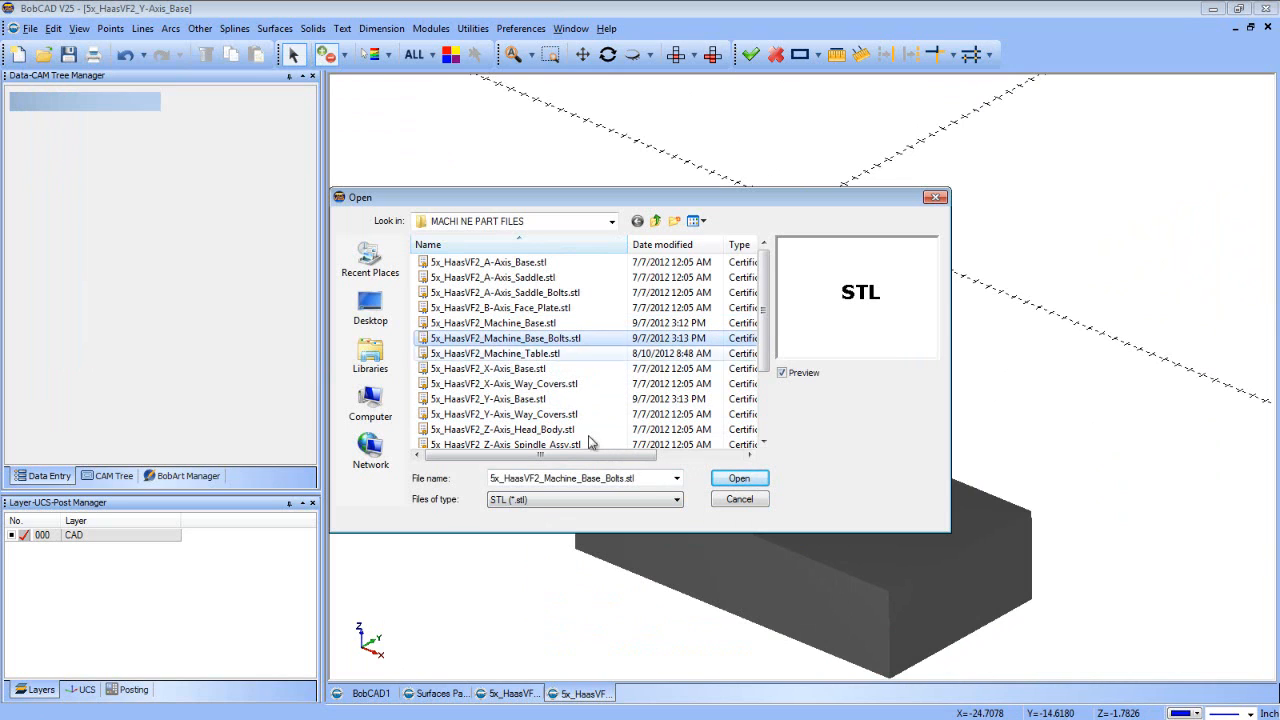
pyautogui.click(727, 476)
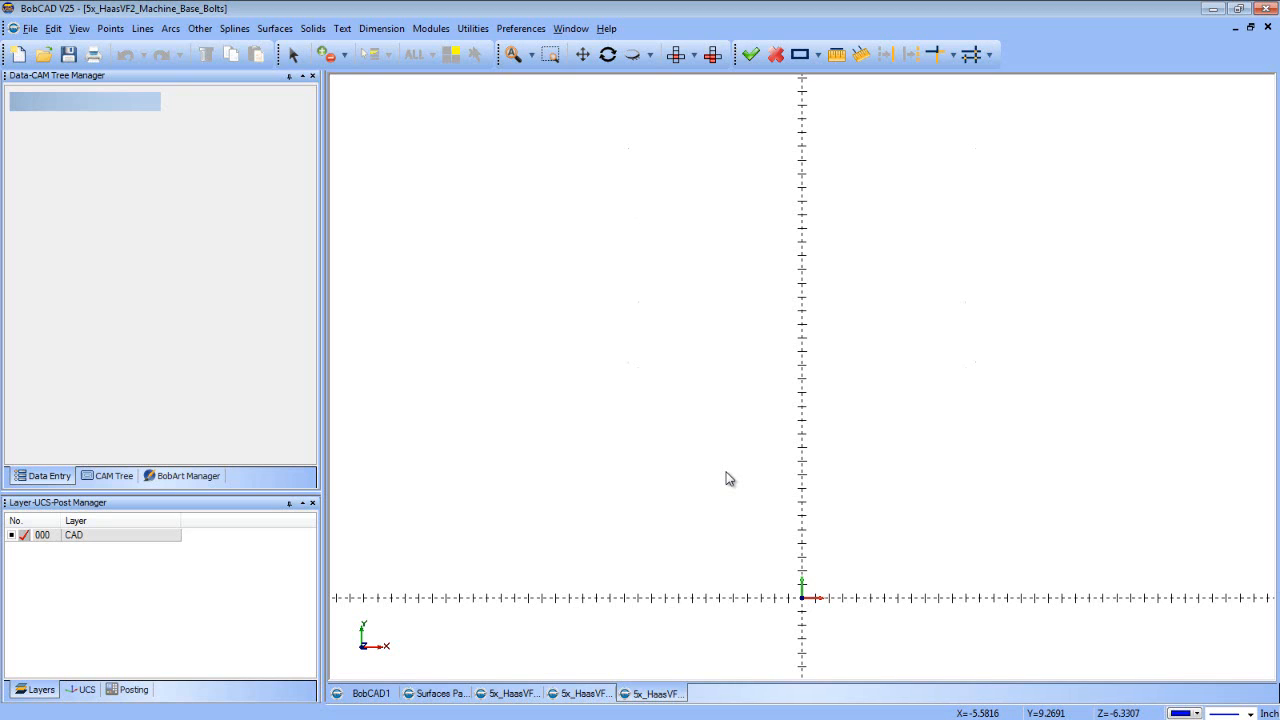
# Compare the placement of the machine base bolts with the machine base model, viewing both relative to the origin
pyautogui.moveTo(740, 514); pyautogui.dragTo(848, 481, button='middle')
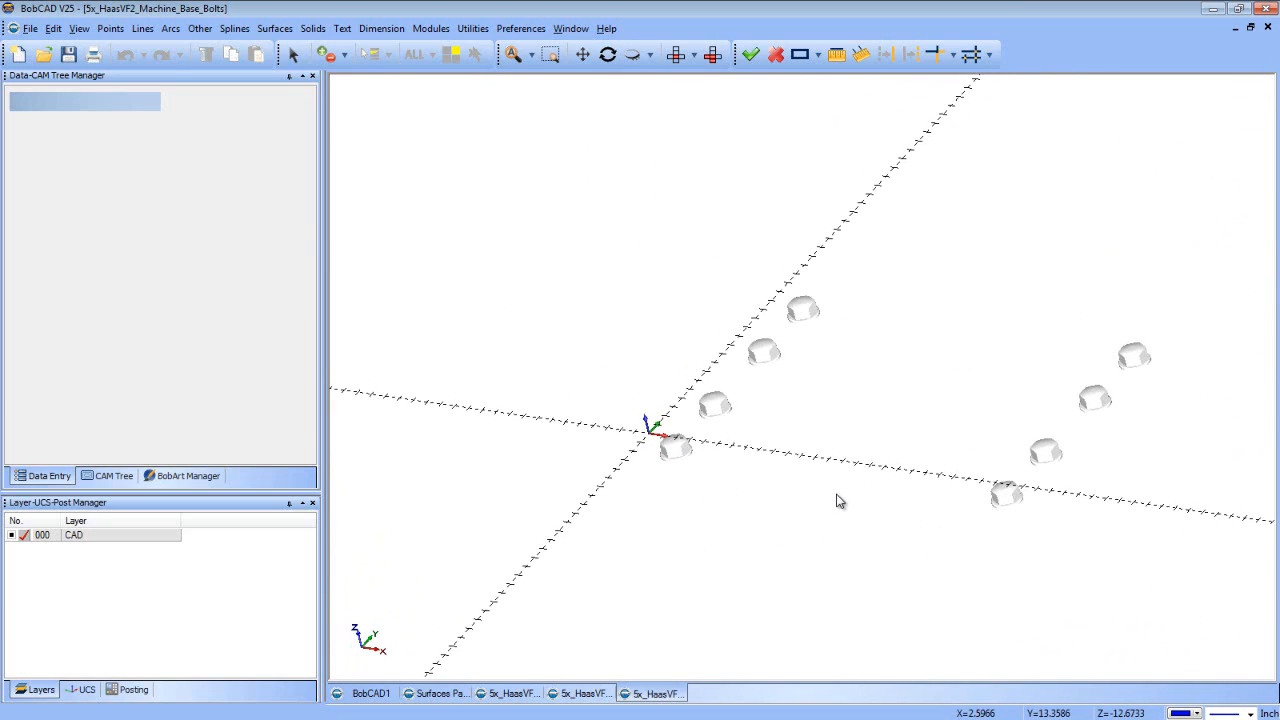
pyautogui.click(487, 694)
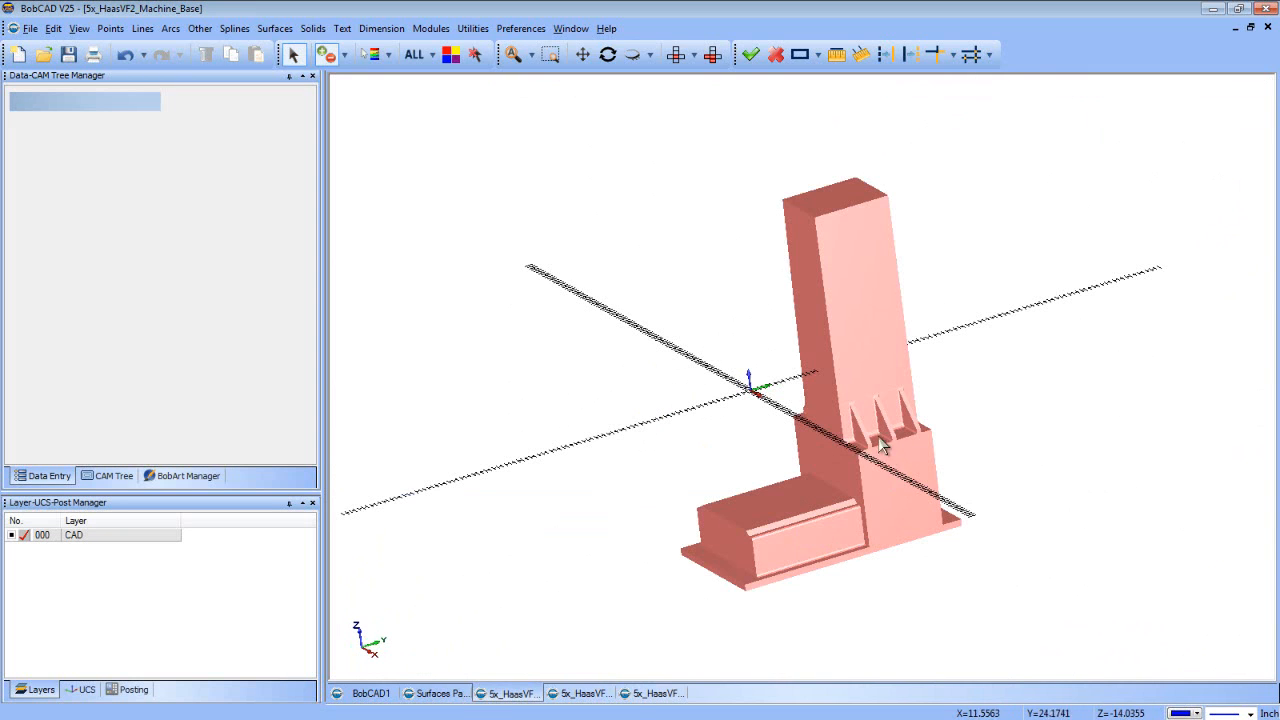
pyautogui.moveTo(696, 453); pyautogui.dragTo(722, 485, button='middle')
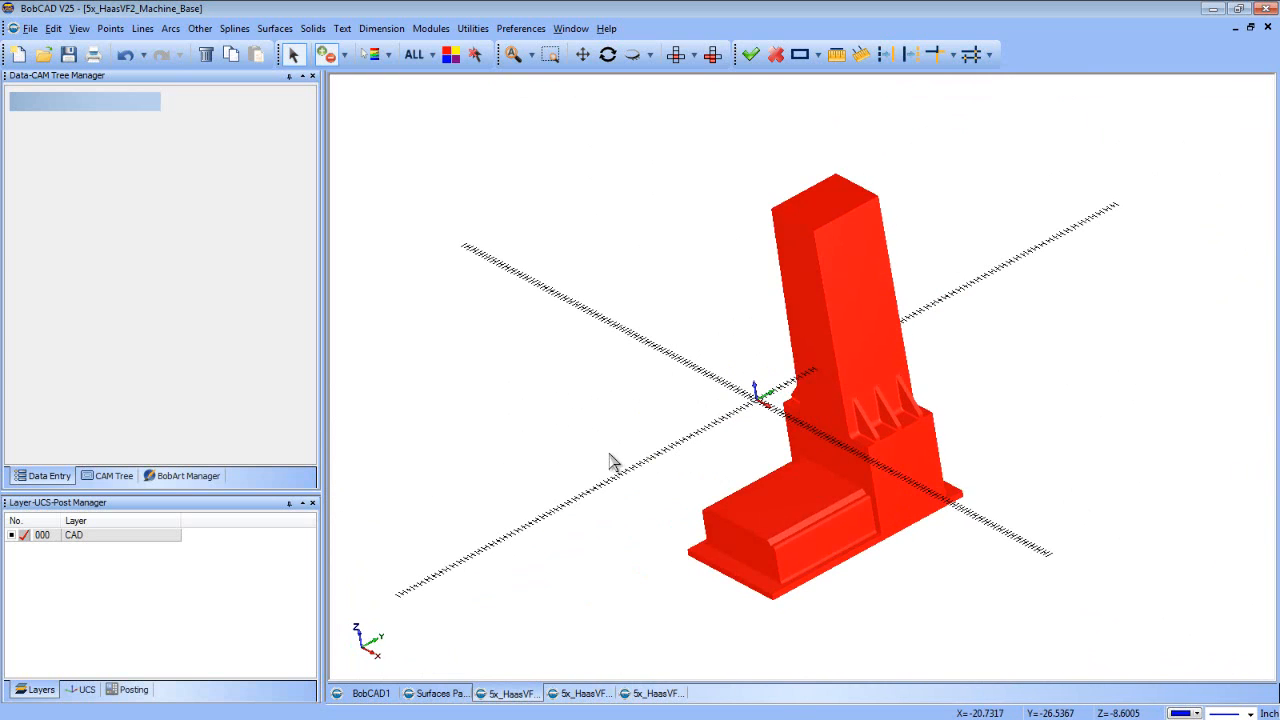
pyautogui.click(631, 694)
pyautogui.moveTo(793, 450); pyautogui.dragTo(843, 480, button='middle')
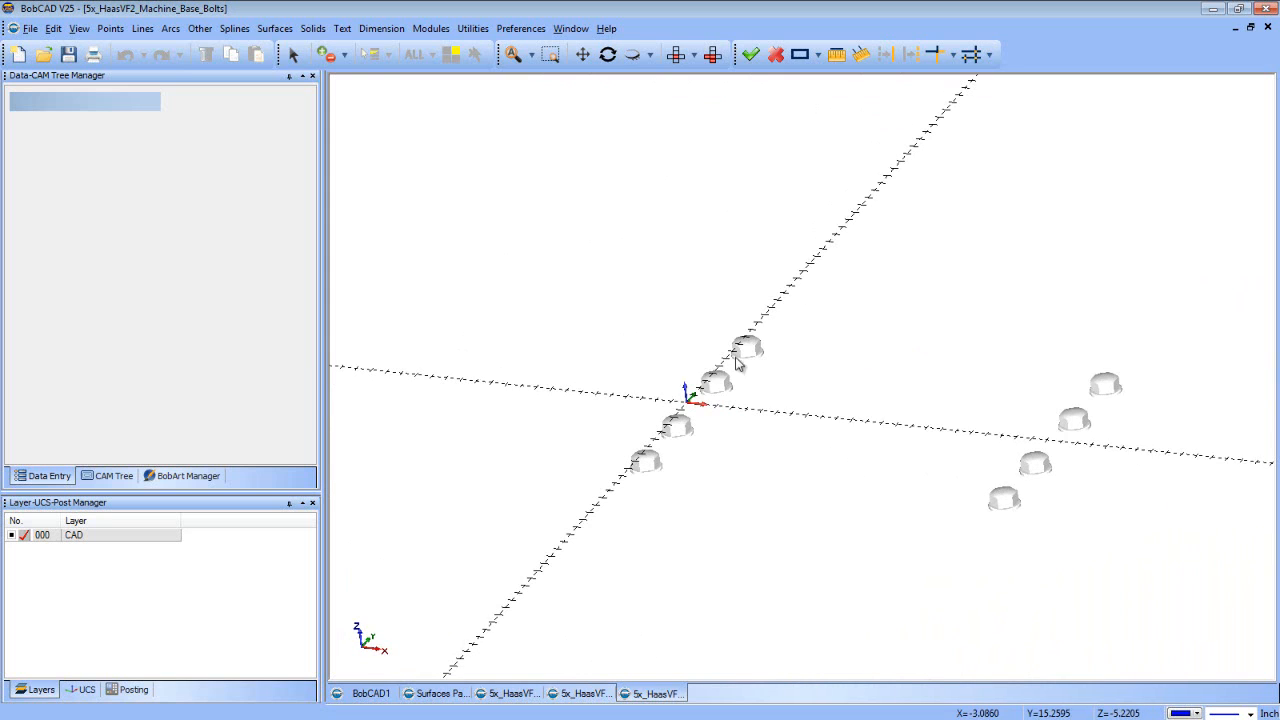
# Copy all eight machine base bolts and paste them into the 5x_HaasVF2_Machine_Base drawing
pyautogui.click(293, 54)
pyautogui.moveTo(868, 488); pyautogui.dragTo(1140, 540)
pyautogui.click(53, 28)
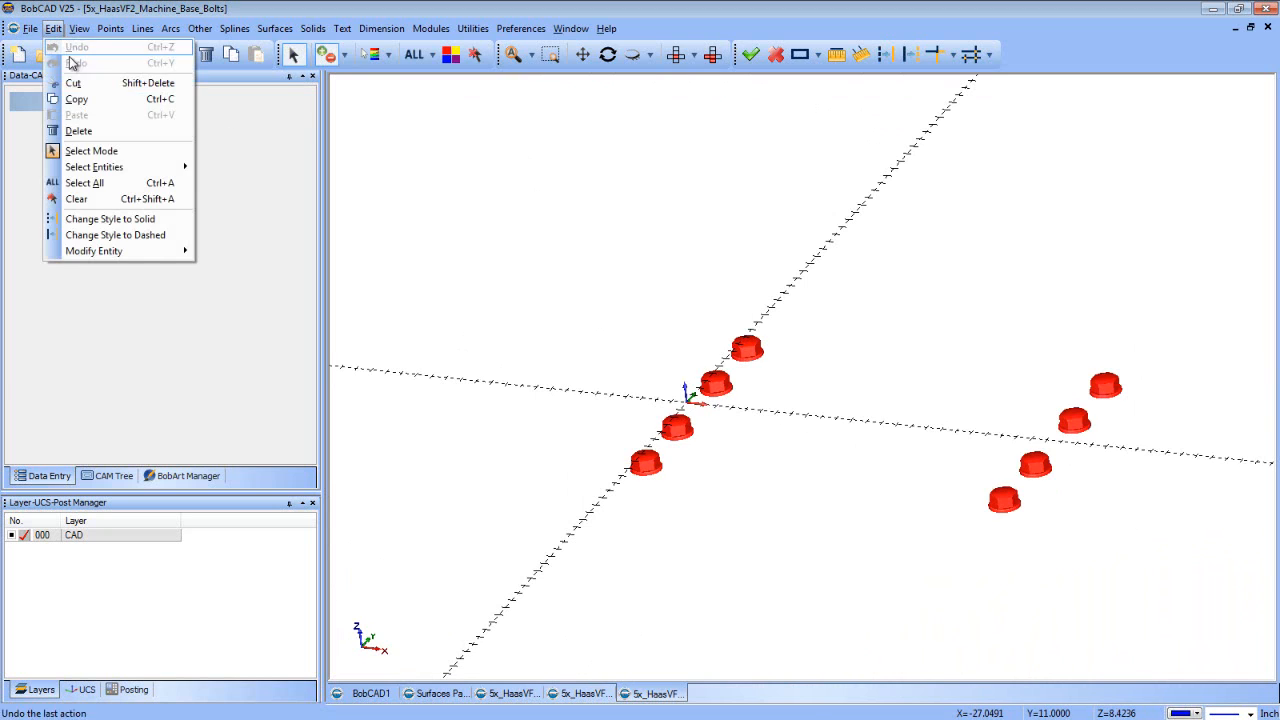
pyautogui.click(114, 100)
pyautogui.rightClick(489, 135)
pyautogui.click(524, 158)
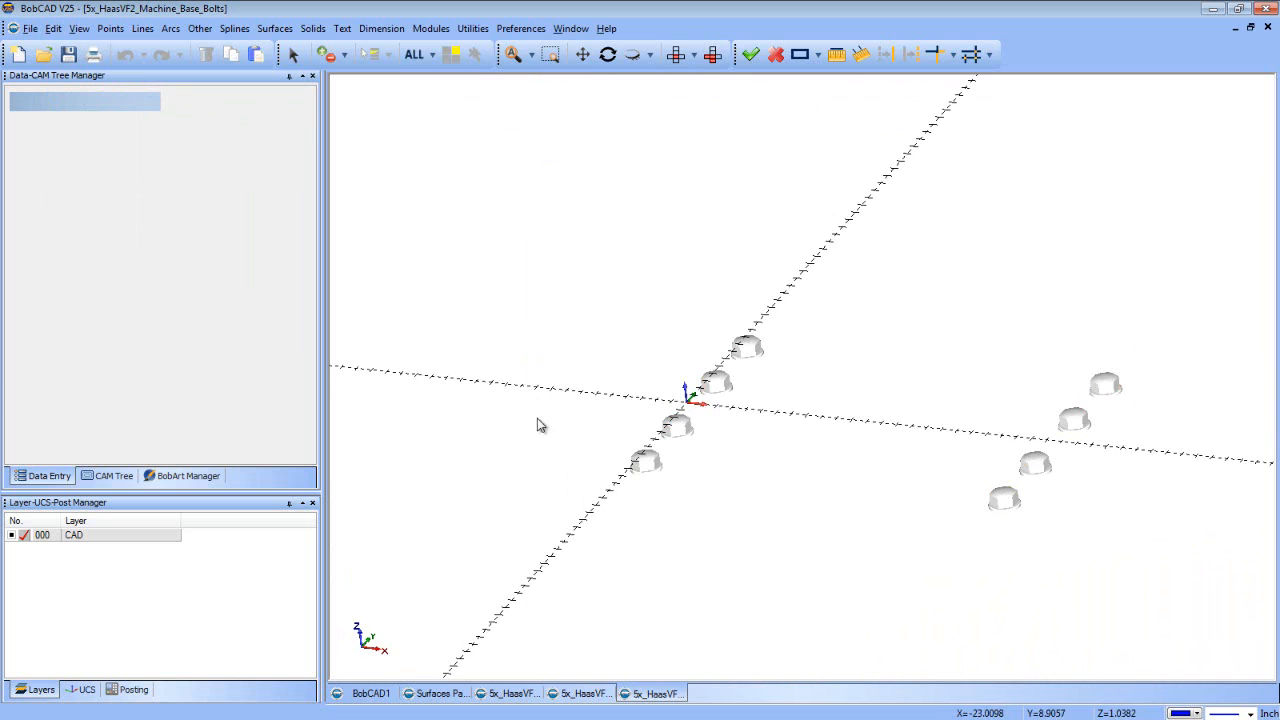
pyautogui.click(537, 694)
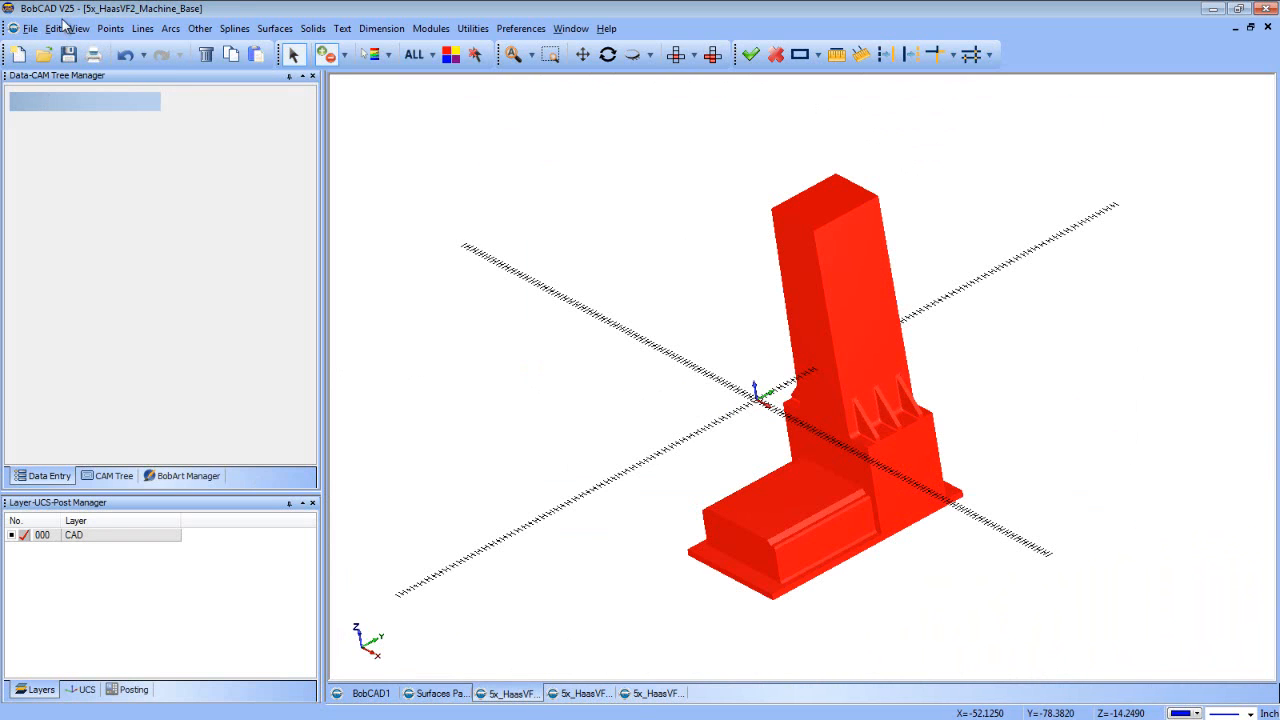
pyautogui.click(53, 28)
pyautogui.click(74, 119)
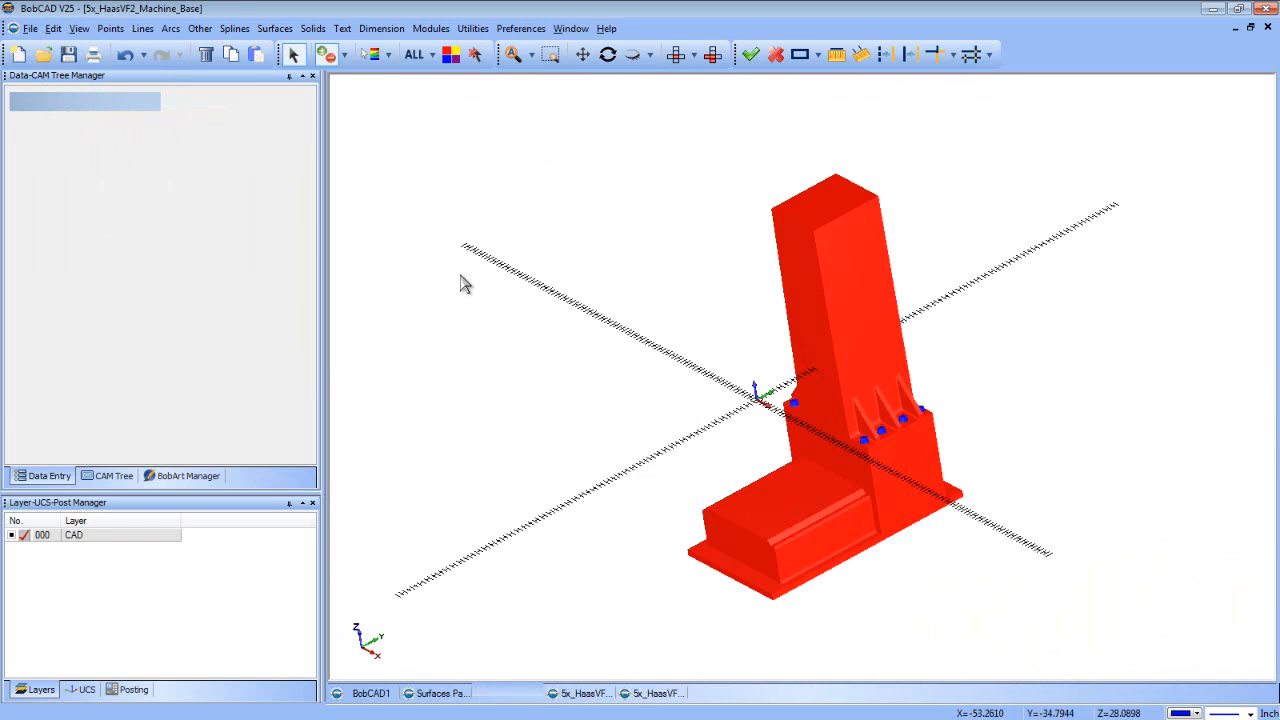
# Inspect how the pasted bolts sit on the machine base, and clear the selection
pyautogui.moveTo(726, 417); pyautogui.dragTo(826, 451, button='middle')
pyautogui.scroll(2, 828, 424)
pyautogui.scroll(2, 828, 418)
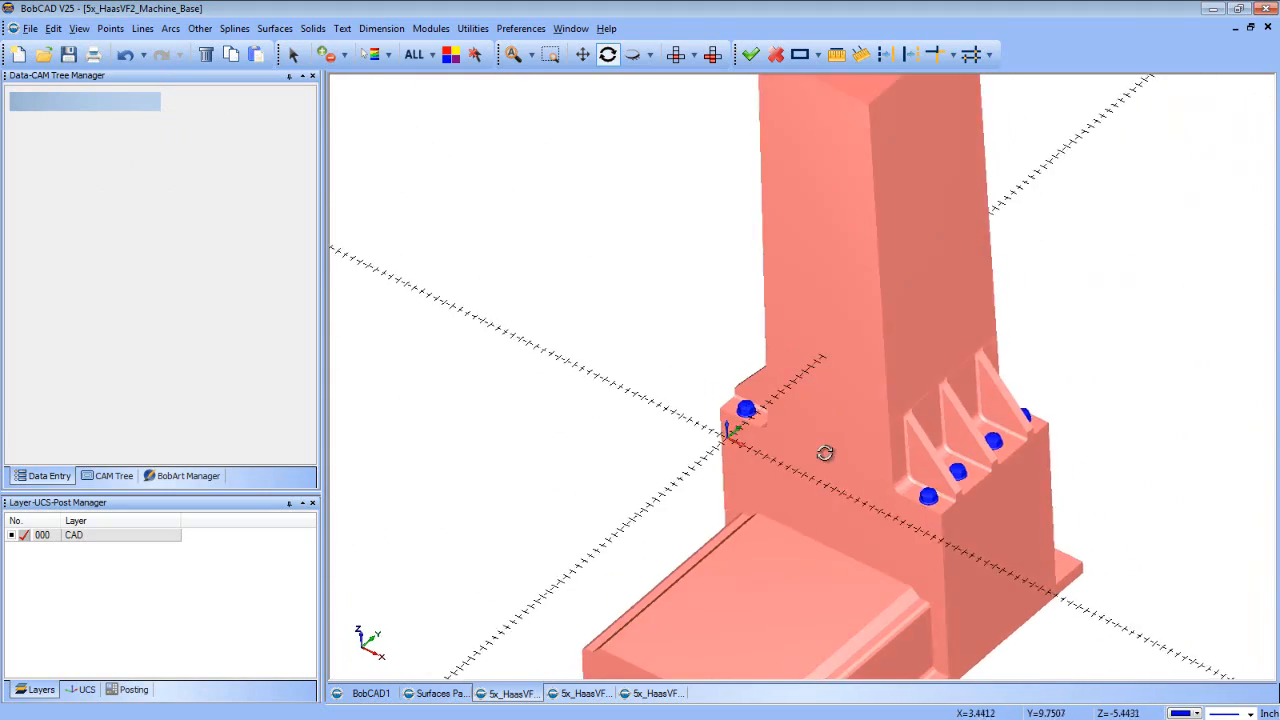
pyautogui.scroll(-3, 826, 451)
pyautogui.rightClick(626, 383)
pyautogui.click(660, 403)
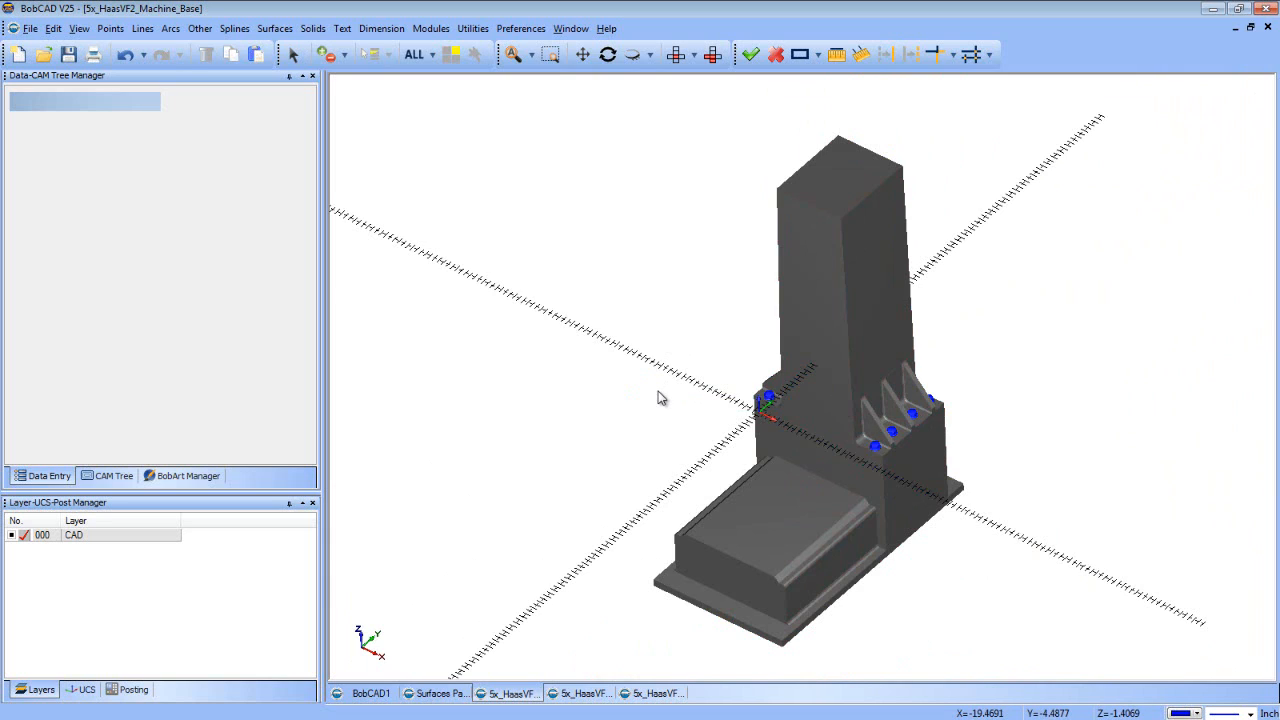
# Review the STL machine components listed in the MACHI NE PART FILES folder without opening any of them
pyautogui.click(31, 28)
pyautogui.click(50, 63)
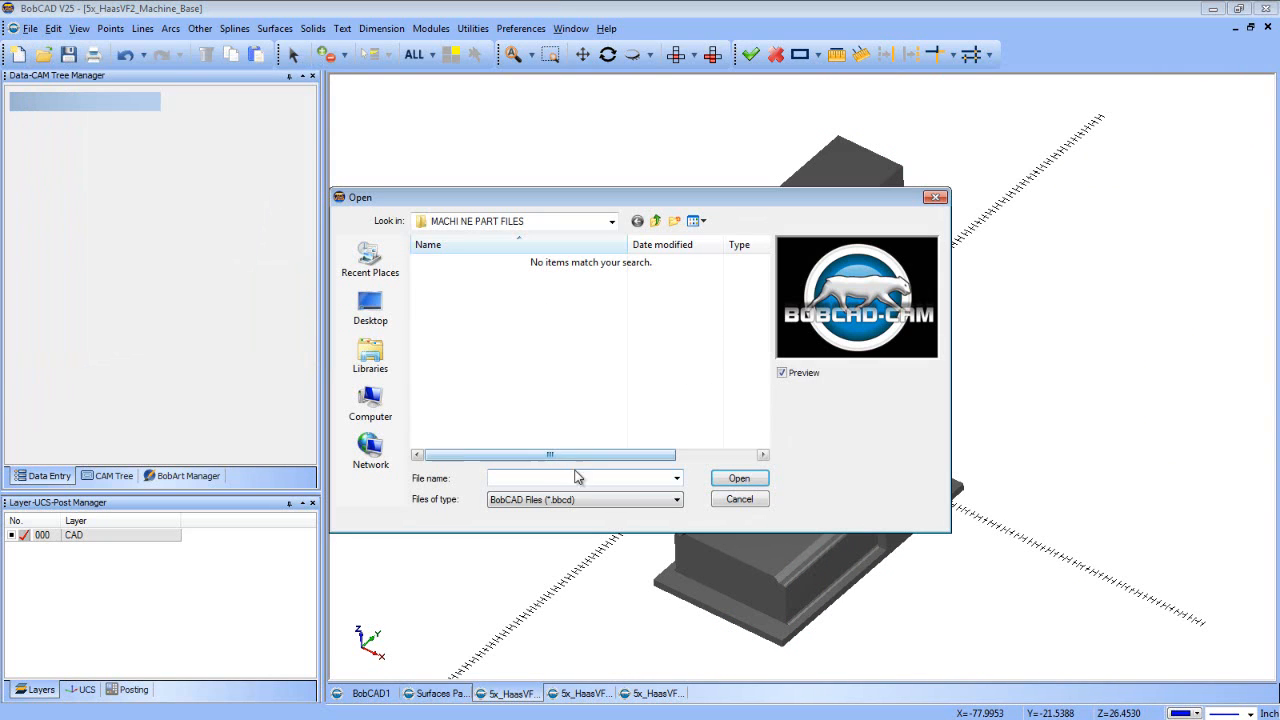
pyautogui.click(655, 499)
pyautogui.click(650, 620)
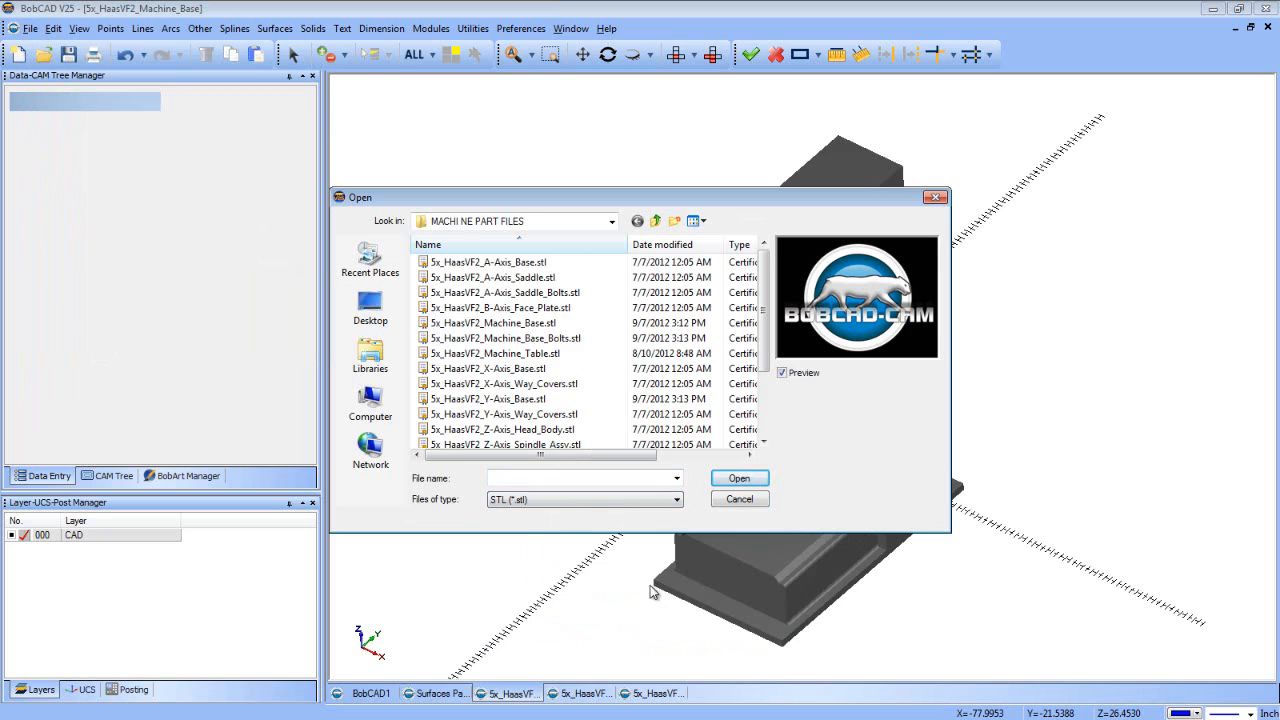
pyautogui.scroll(-1, 768, 390)
pyautogui.scroll(1, 770, 355)
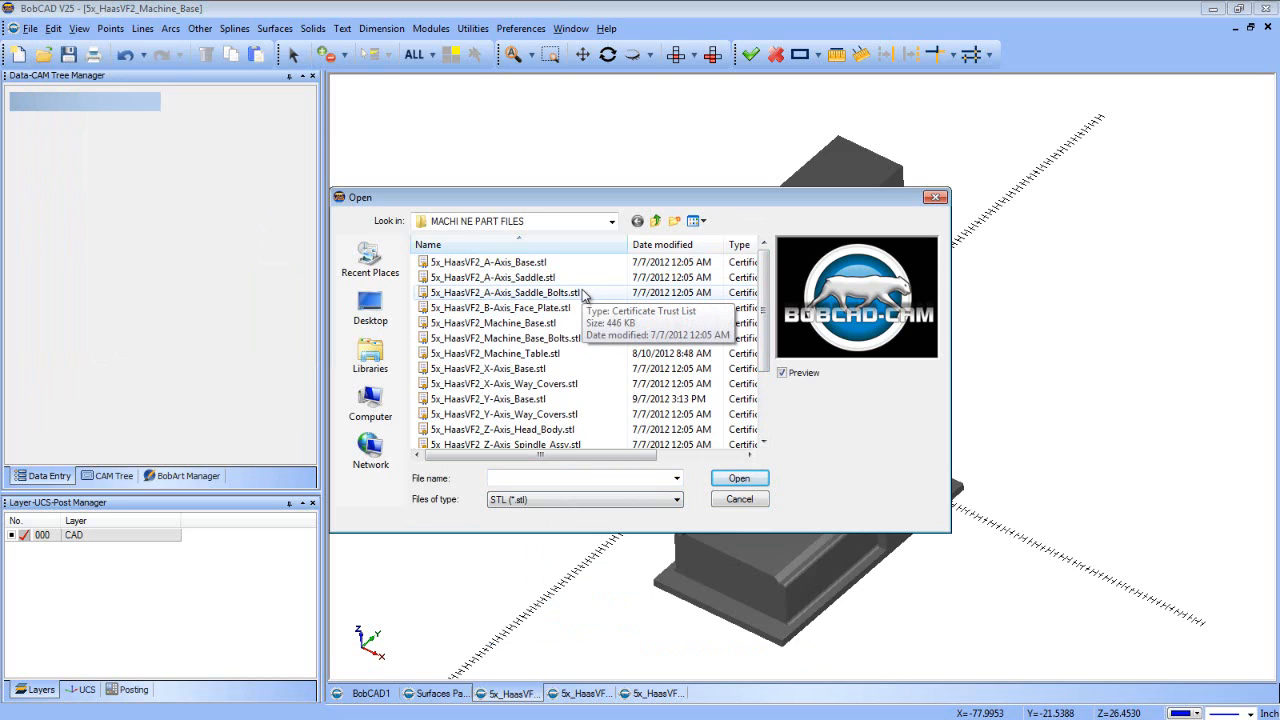
pyautogui.click(601, 372)
pyautogui.scroll(-2, 601, 378)
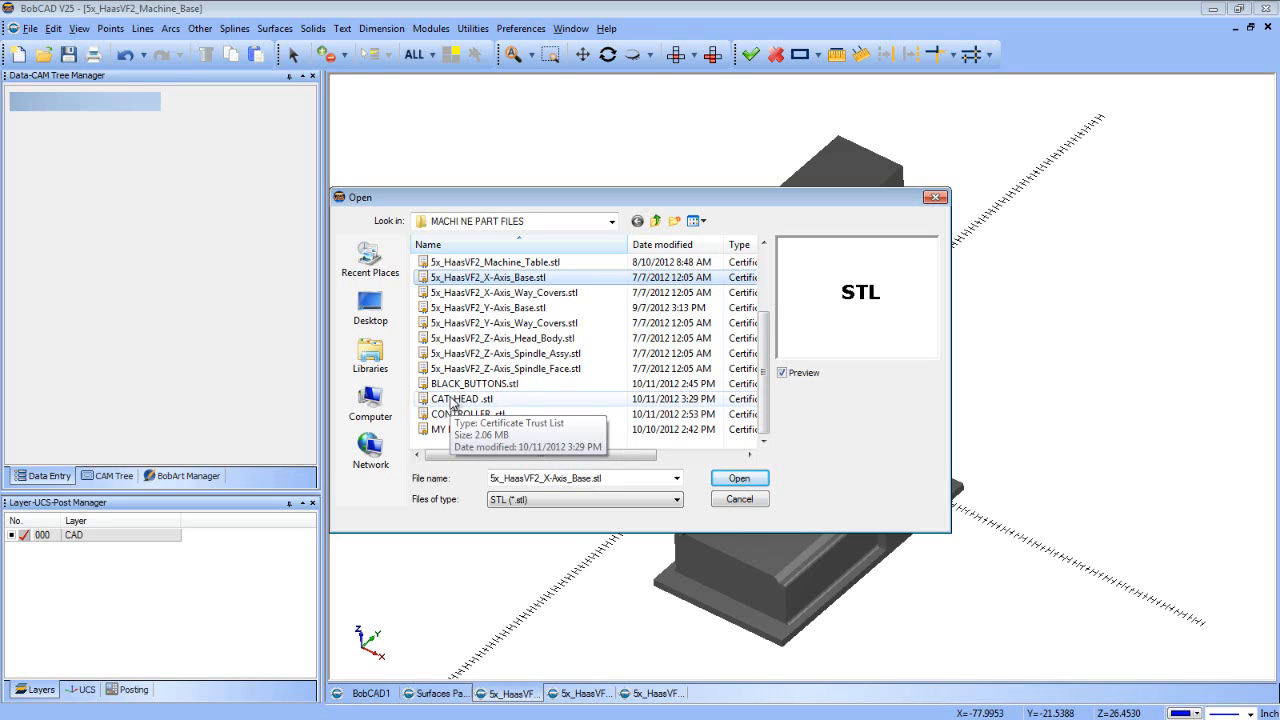
pyautogui.click(738, 499)
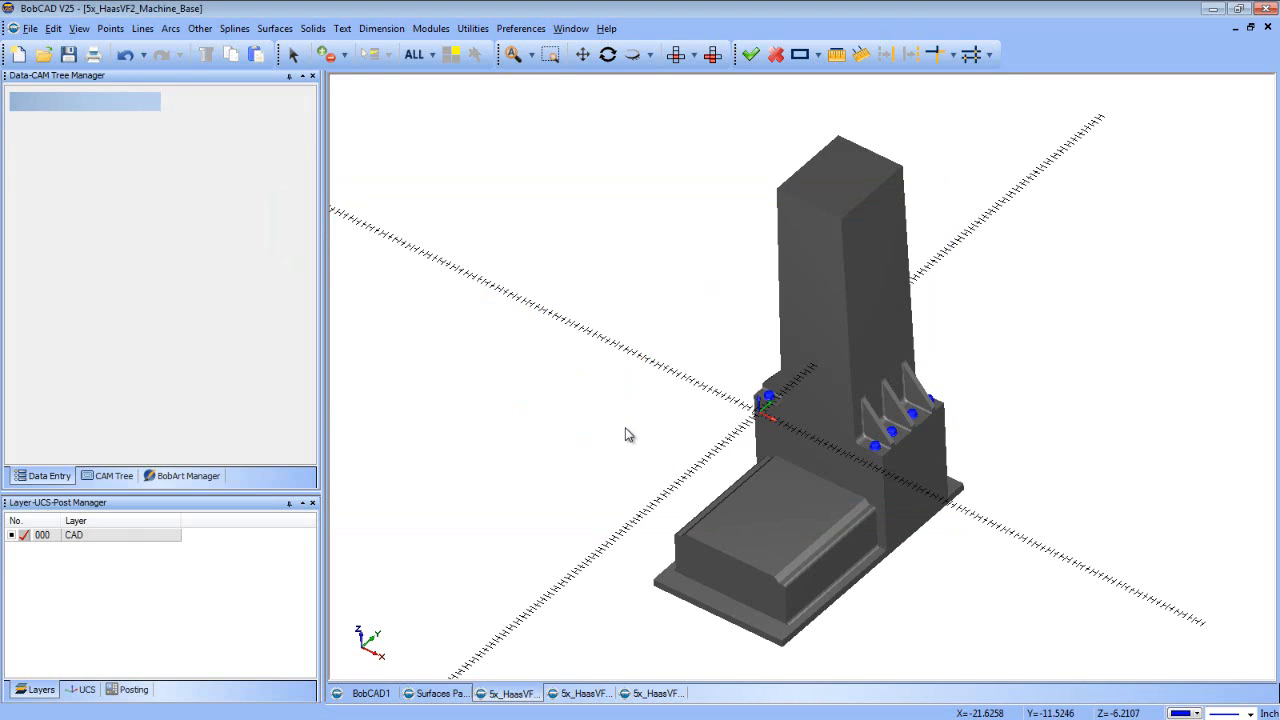
# Close the machine base, machine base bolts and Y-axis base drawings without saving changes
pyautogui.click(1267, 27)
pyautogui.click(680, 408)
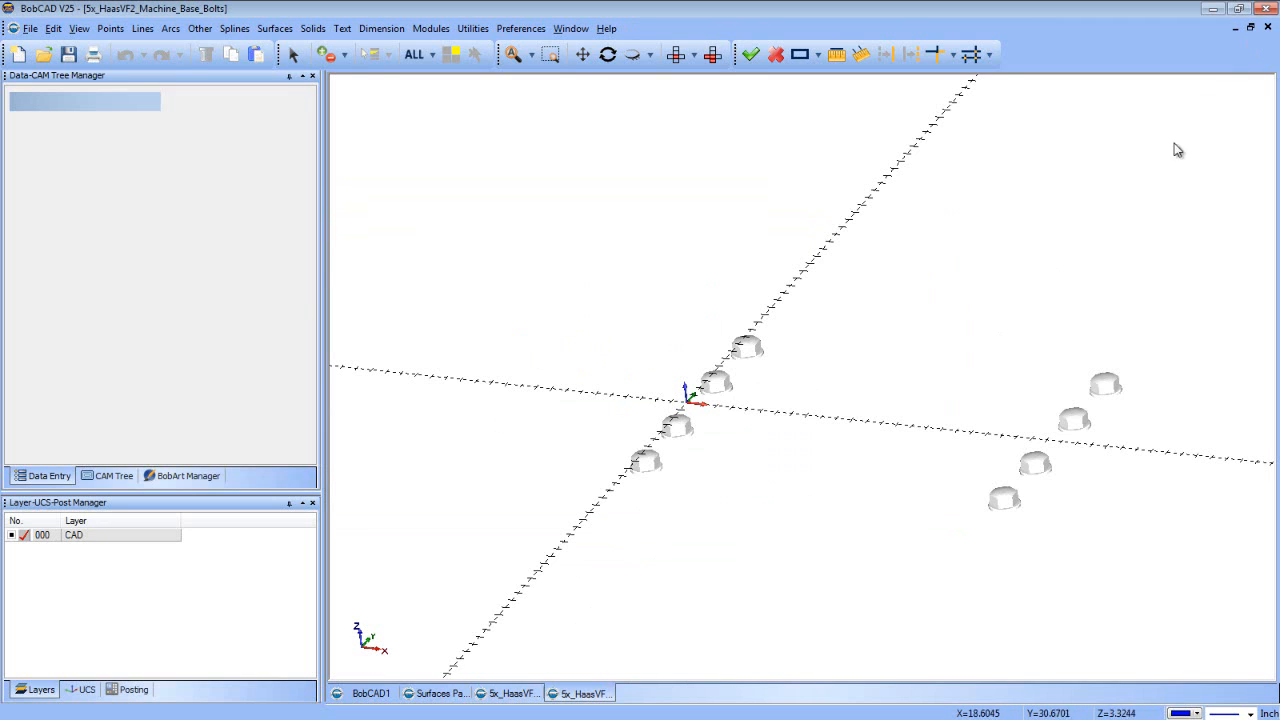
pyautogui.click(704, 401)
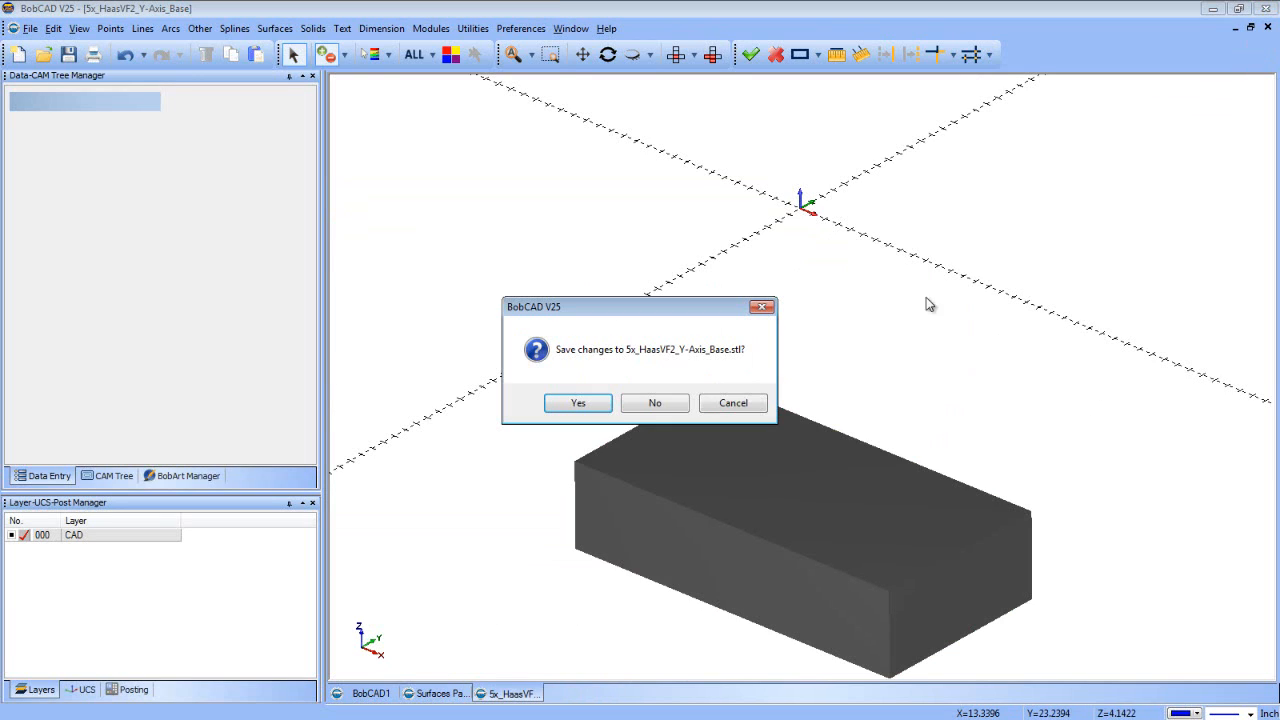
pyautogui.click(658, 403)
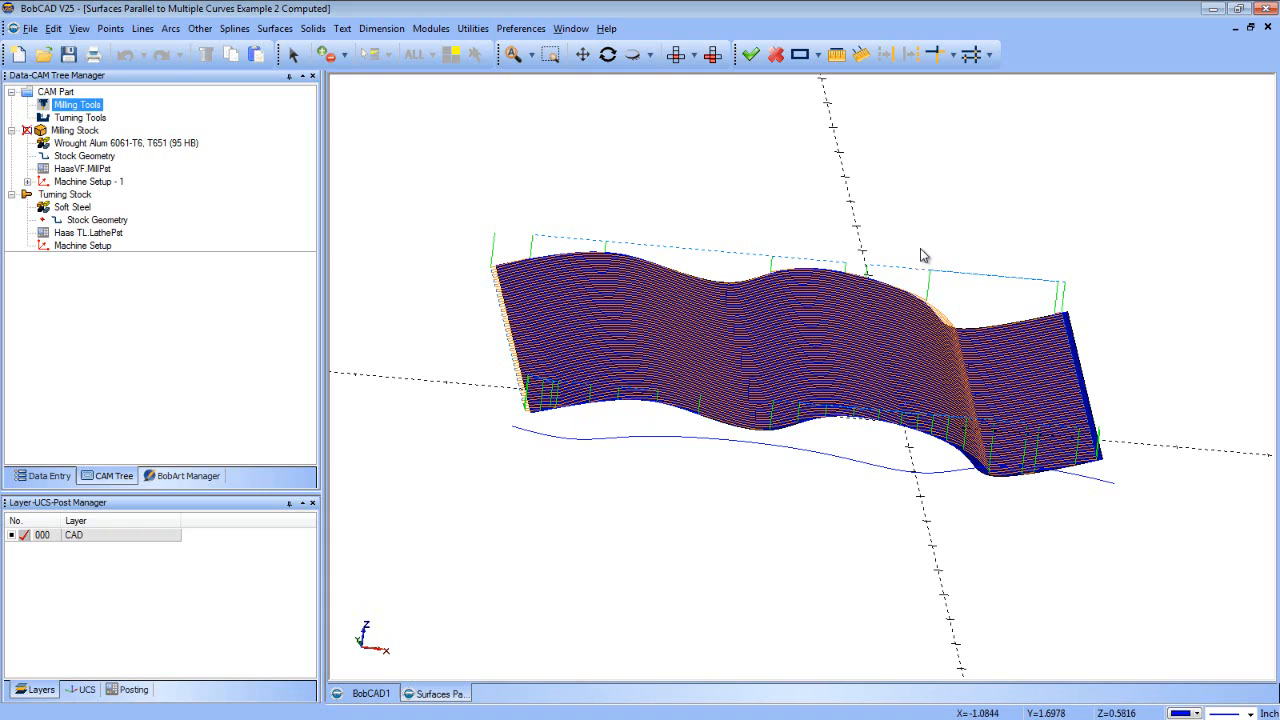
# Switch to the desktop, bring the MACHI NE PART FILES folder and its window into view, and select 5x_HaasVF_Table_Table.MillPst
pyautogui.click(1210, 12)
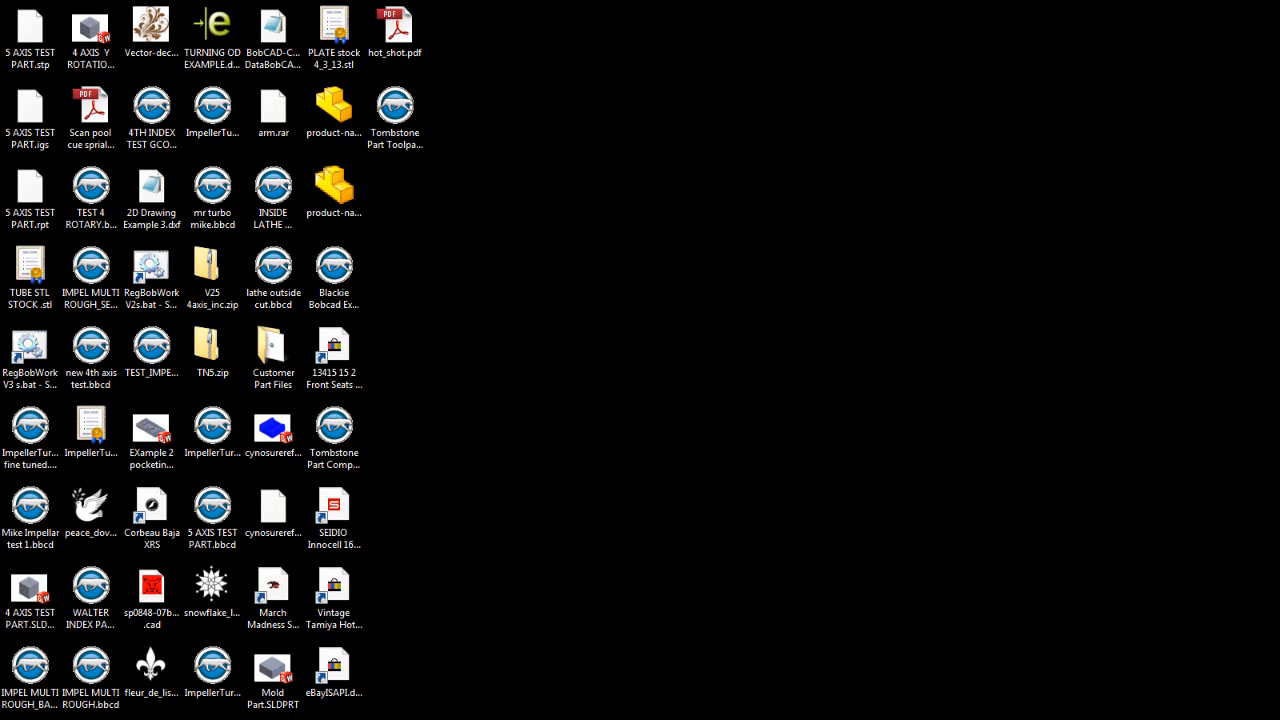
pyautogui.moveTo(1279, 420); pyautogui.dragTo(400, 190)
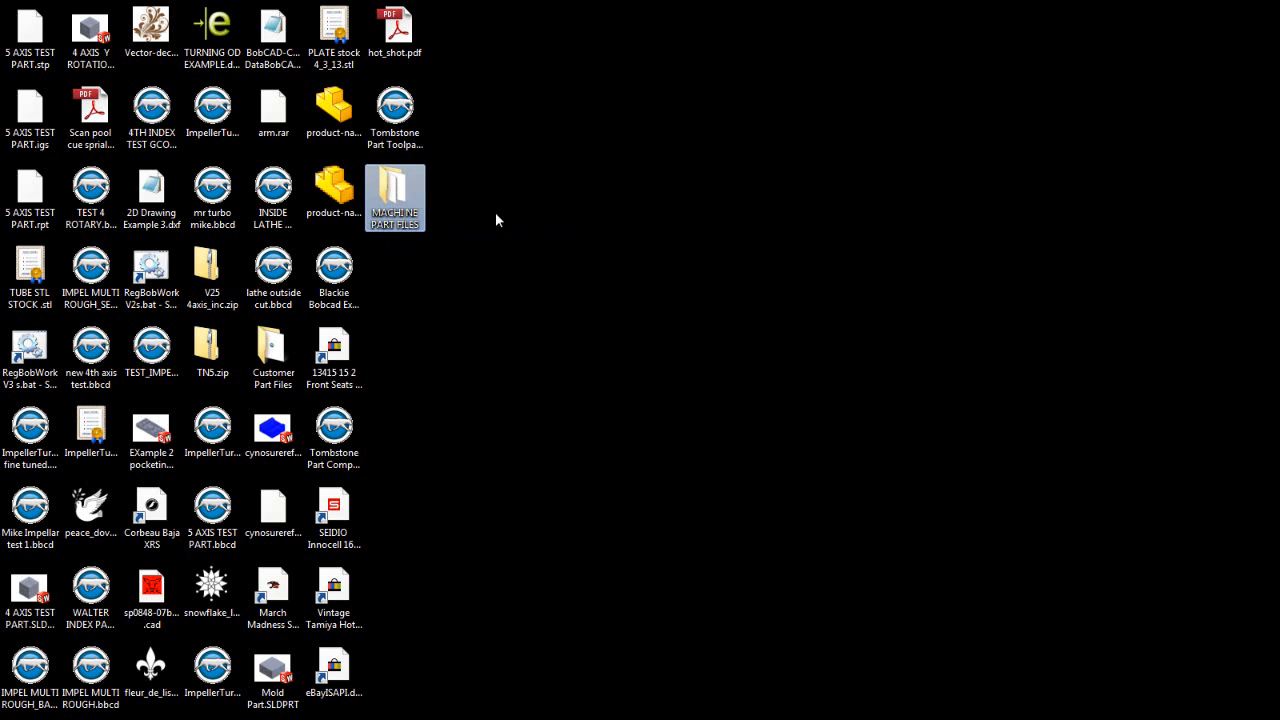
pyautogui.click(470, 205)
pyautogui.moveTo(1279, 150); pyautogui.dragTo(202, 73)
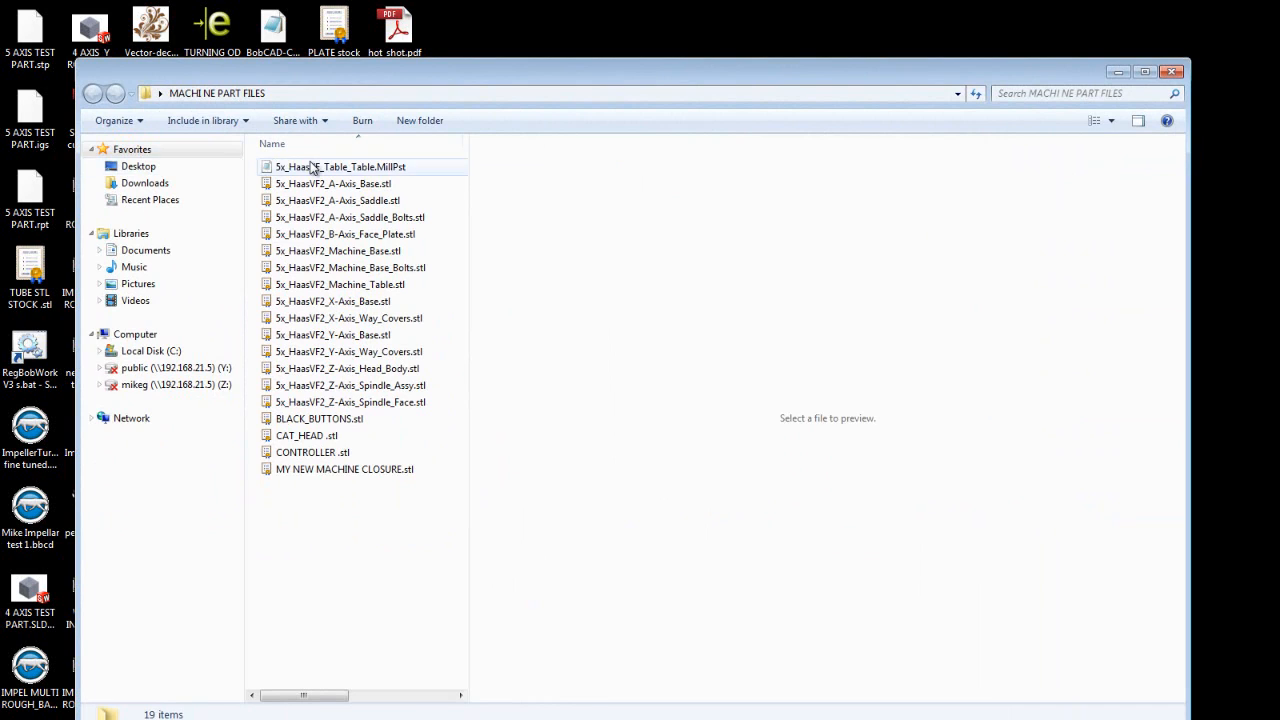
pyautogui.click(312, 168)
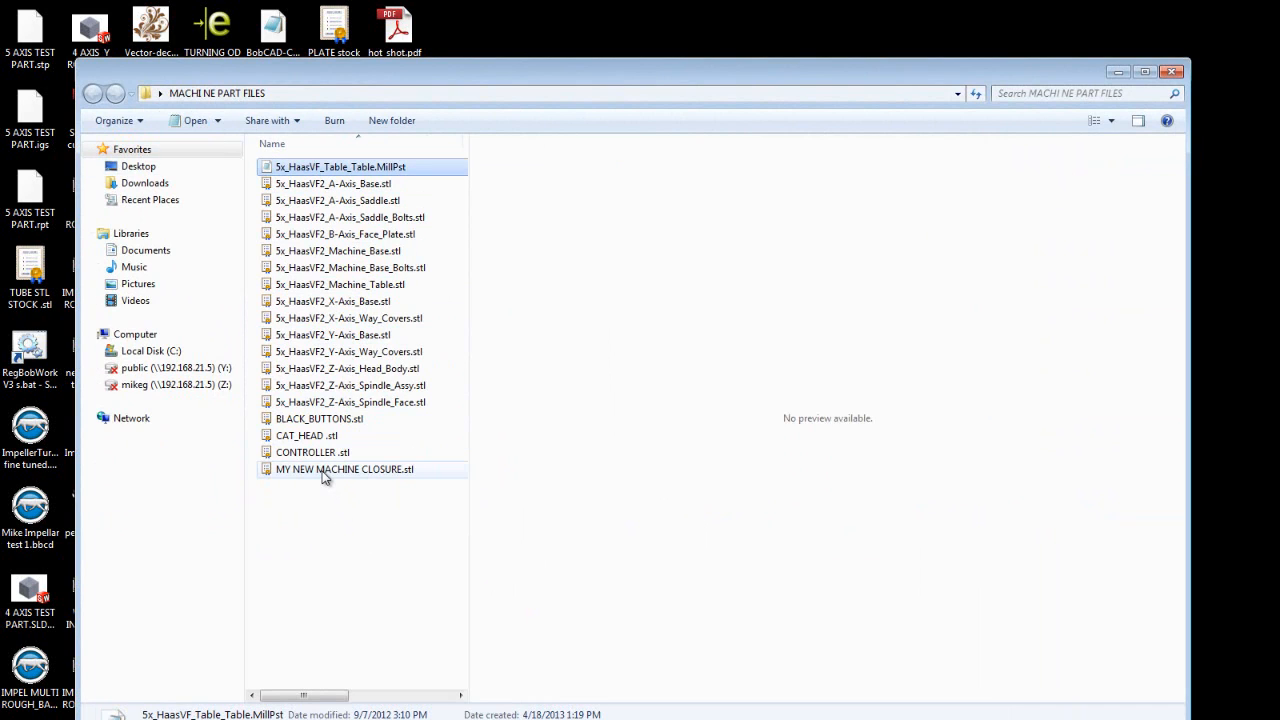
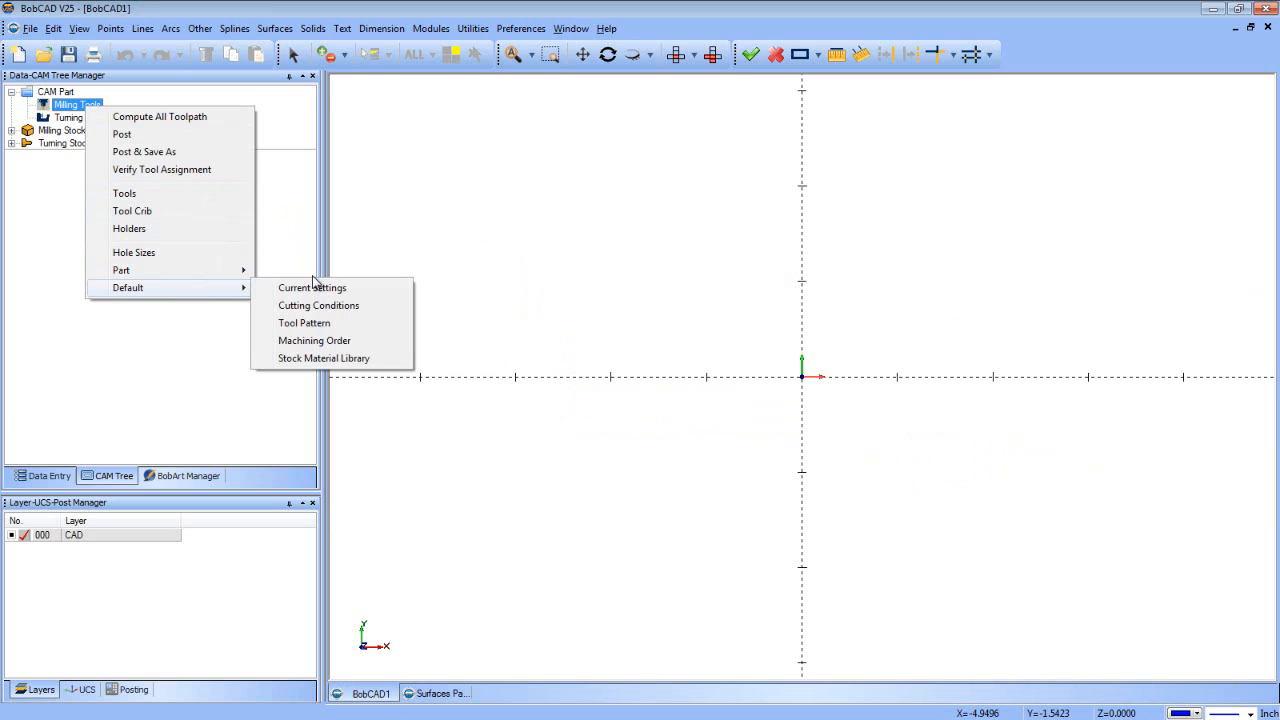
# In BobCAD's current milling settings, set the machine make to 5 AXIS BOBCAD MILL and show its machine definition
pyautogui.click(318, 288)
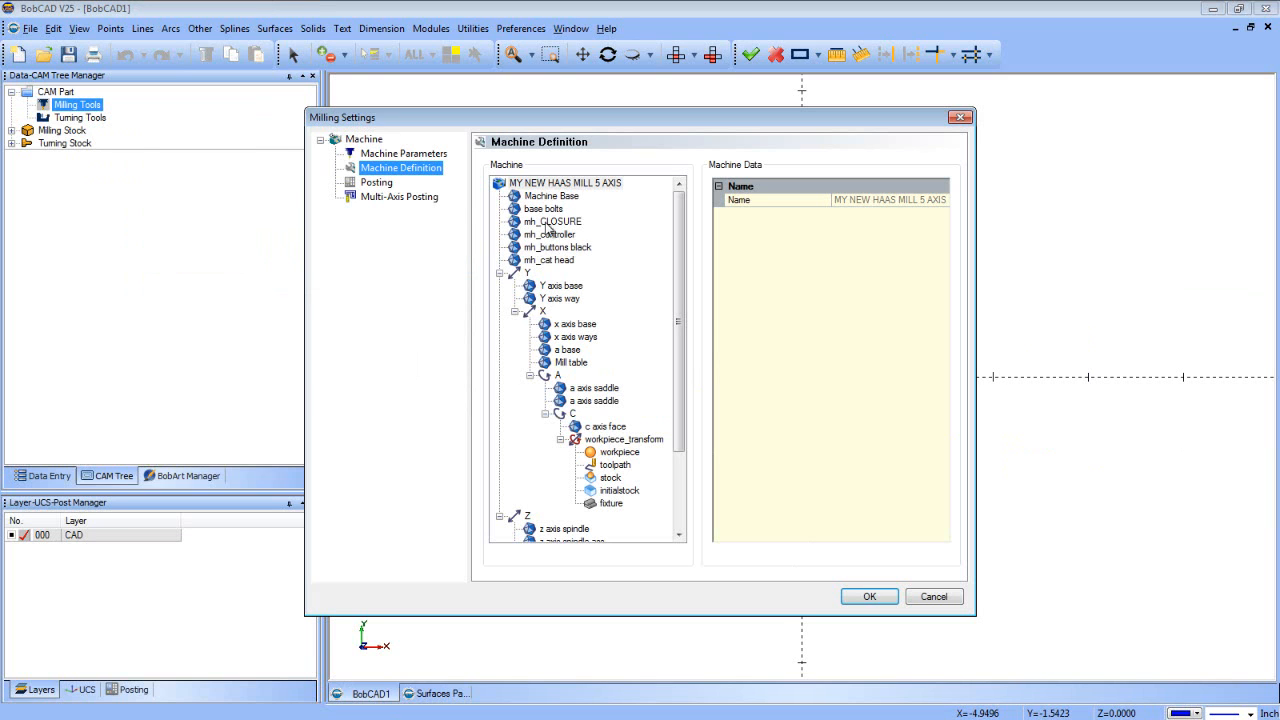
pyautogui.click(425, 154)
pyautogui.click(697, 193)
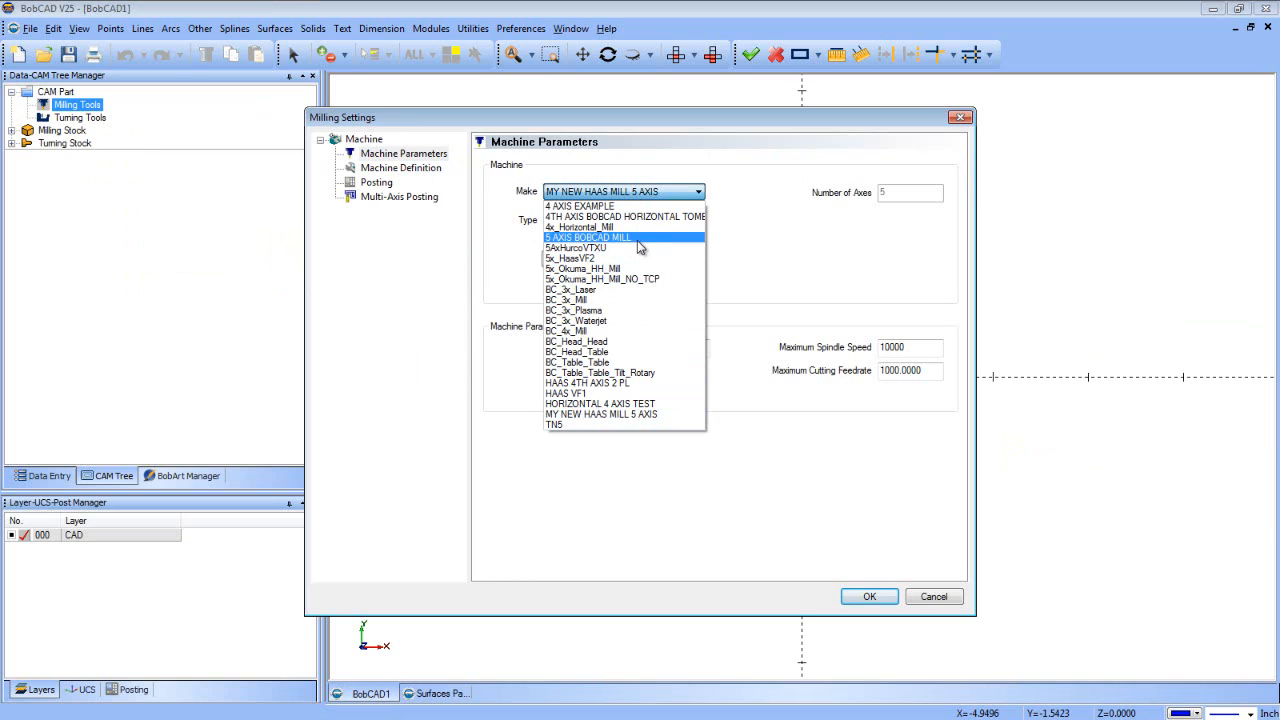
pyautogui.click(655, 239)
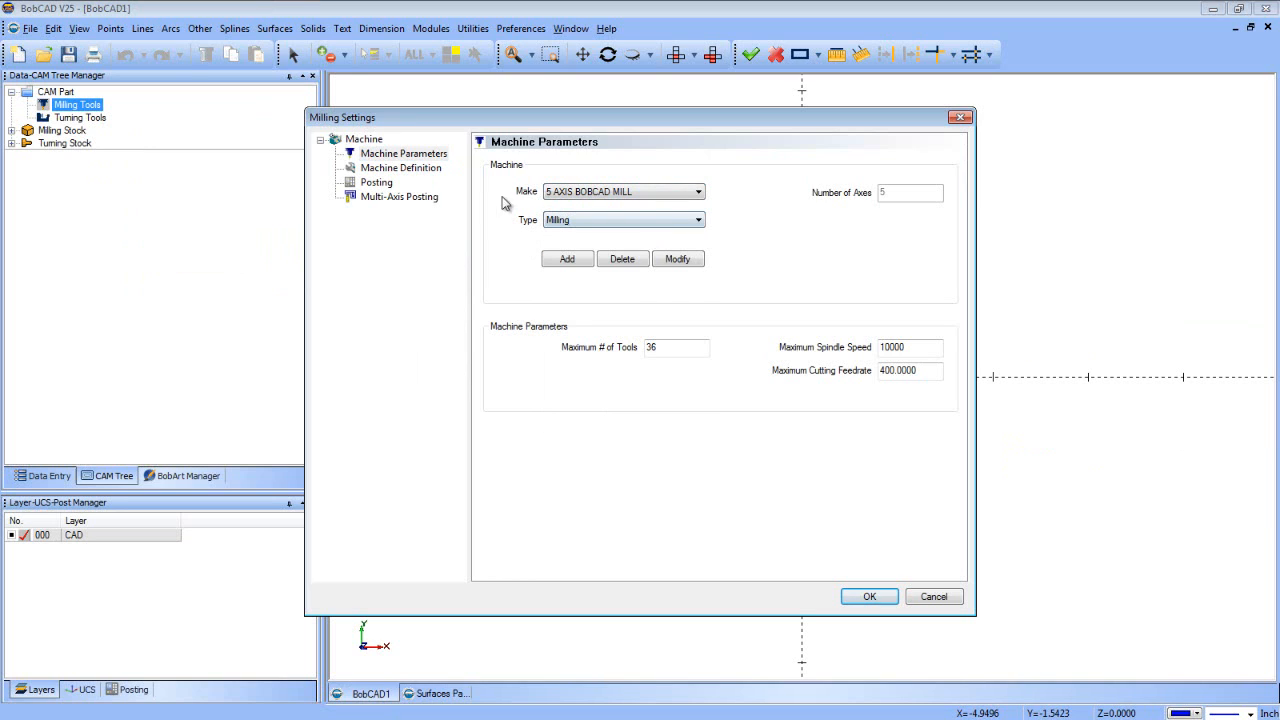
pyautogui.click(428, 168)
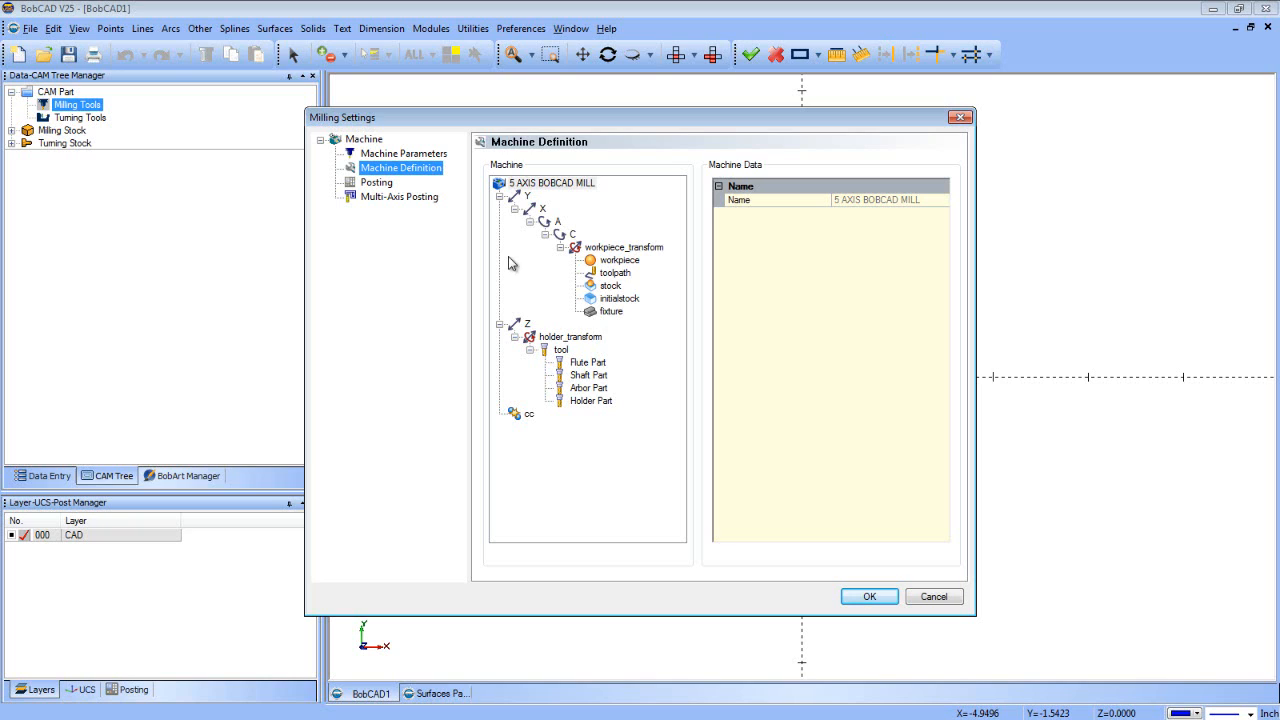
# Add 5x_HaasVF2_Machine_Base.stl from the MachSim folder 5 AXIS BOBCAD MILL as geometry directly under the machine's root node
pyautogui.rightClick(534, 190)
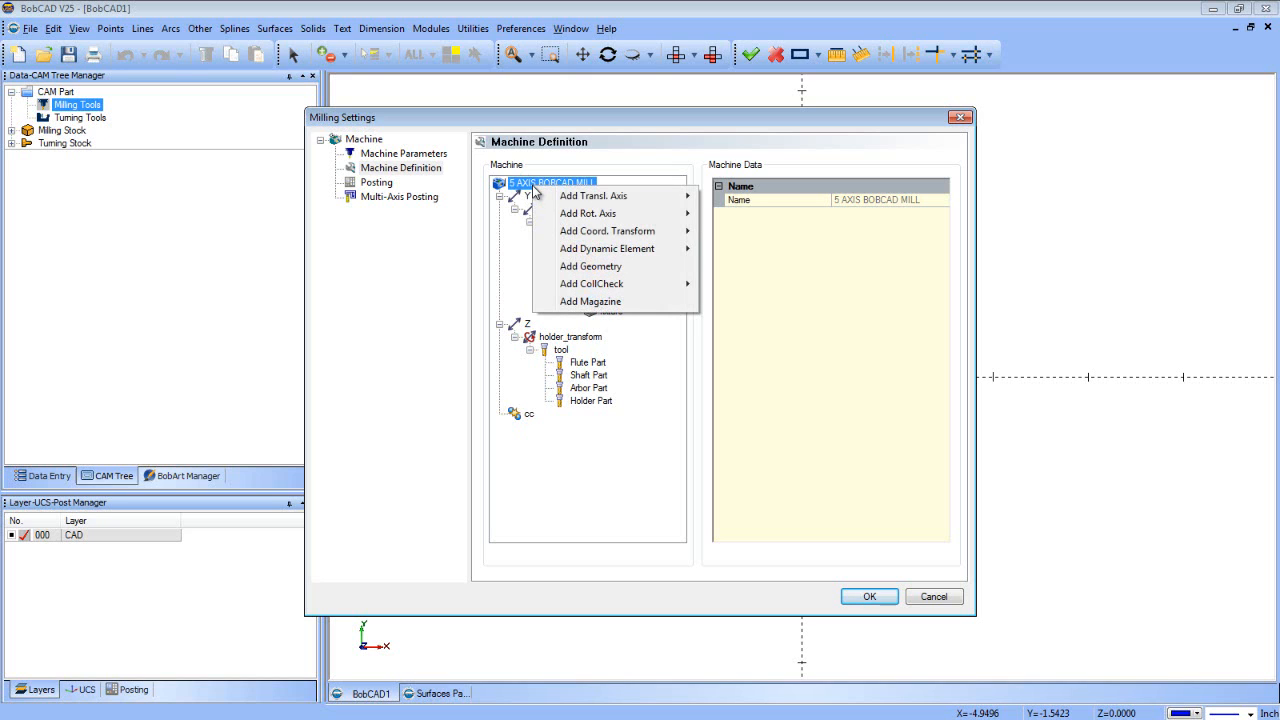
pyautogui.click(623, 272)
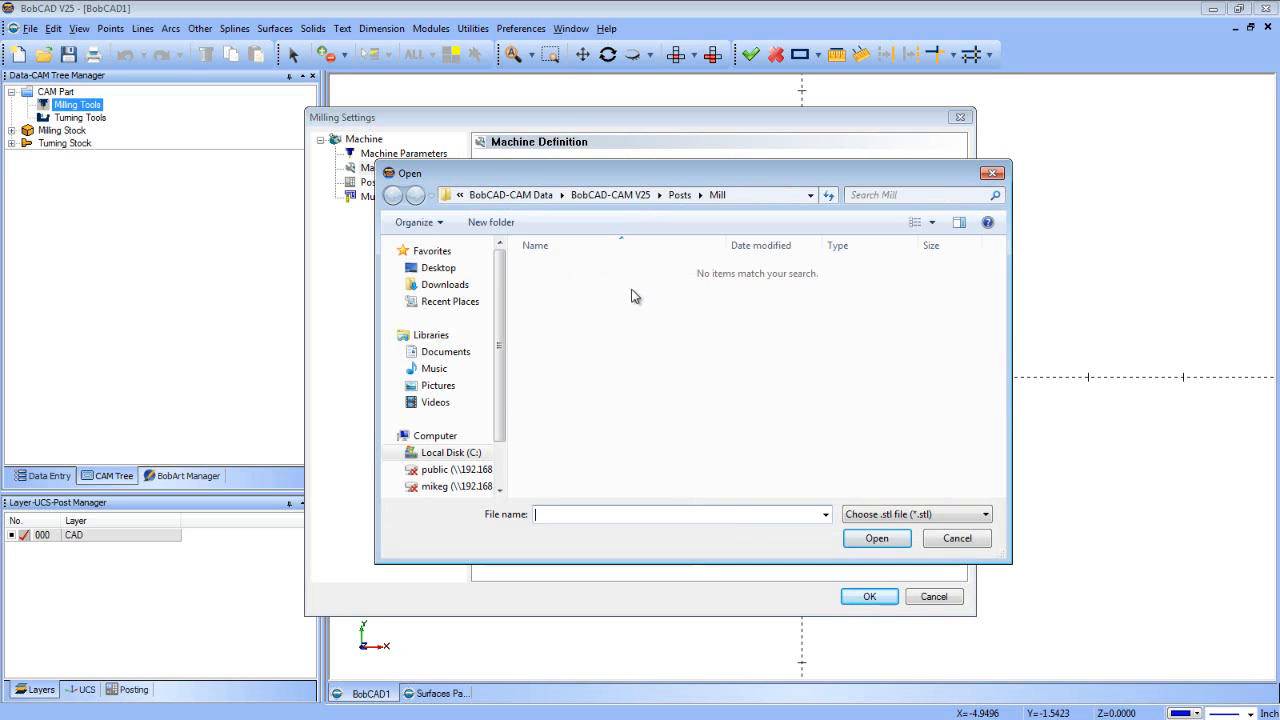
pyautogui.click(450, 452)
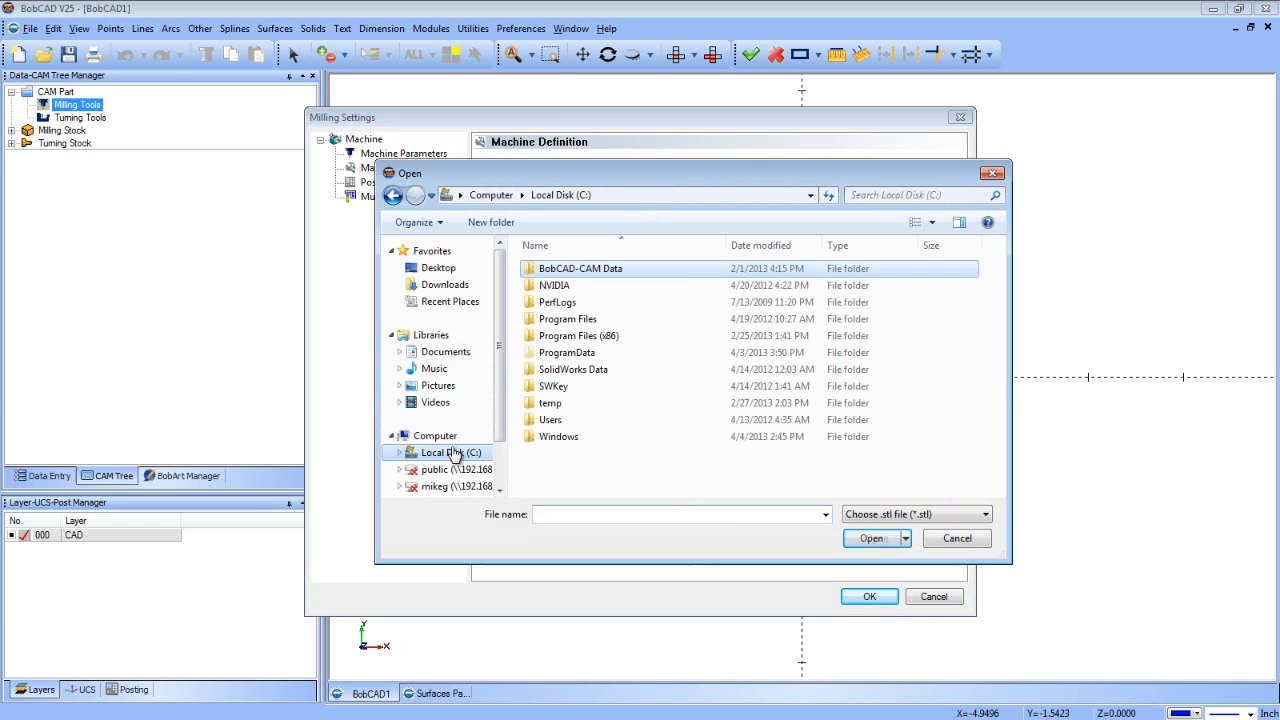
pyautogui.doubleClick(555, 272)
pyautogui.doubleClick(555, 285)
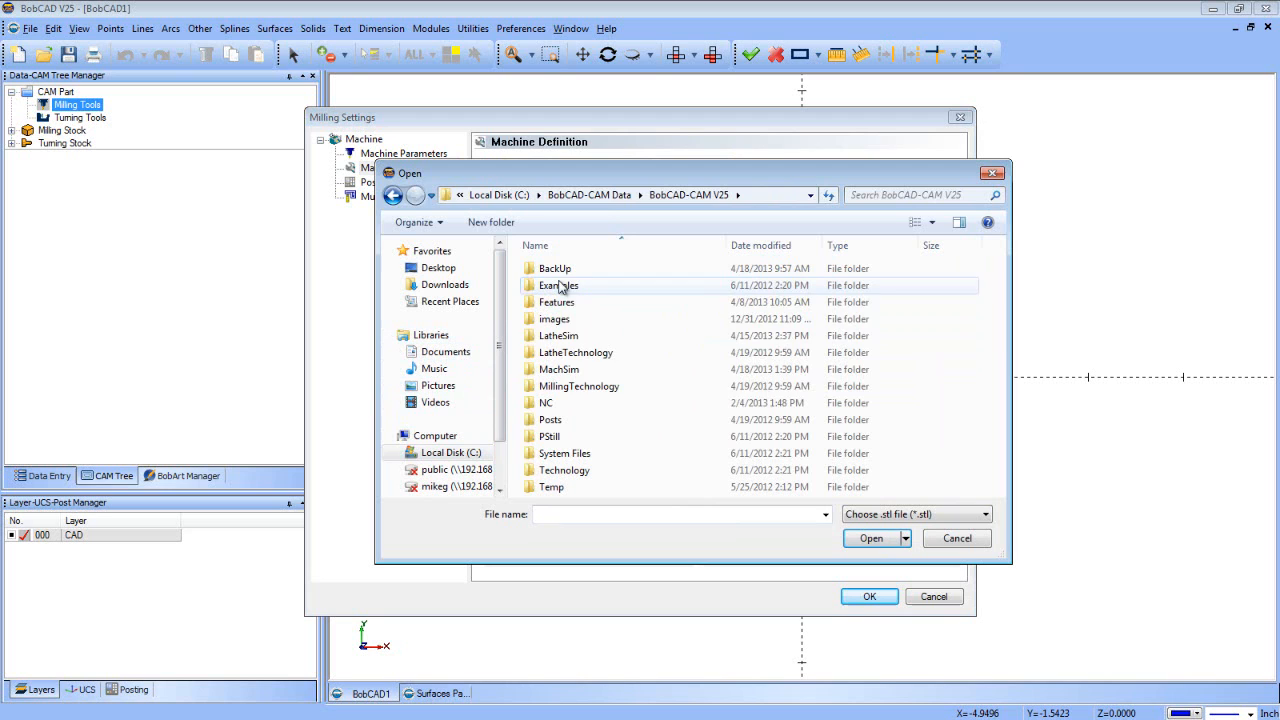
pyautogui.doubleClick(558, 369)
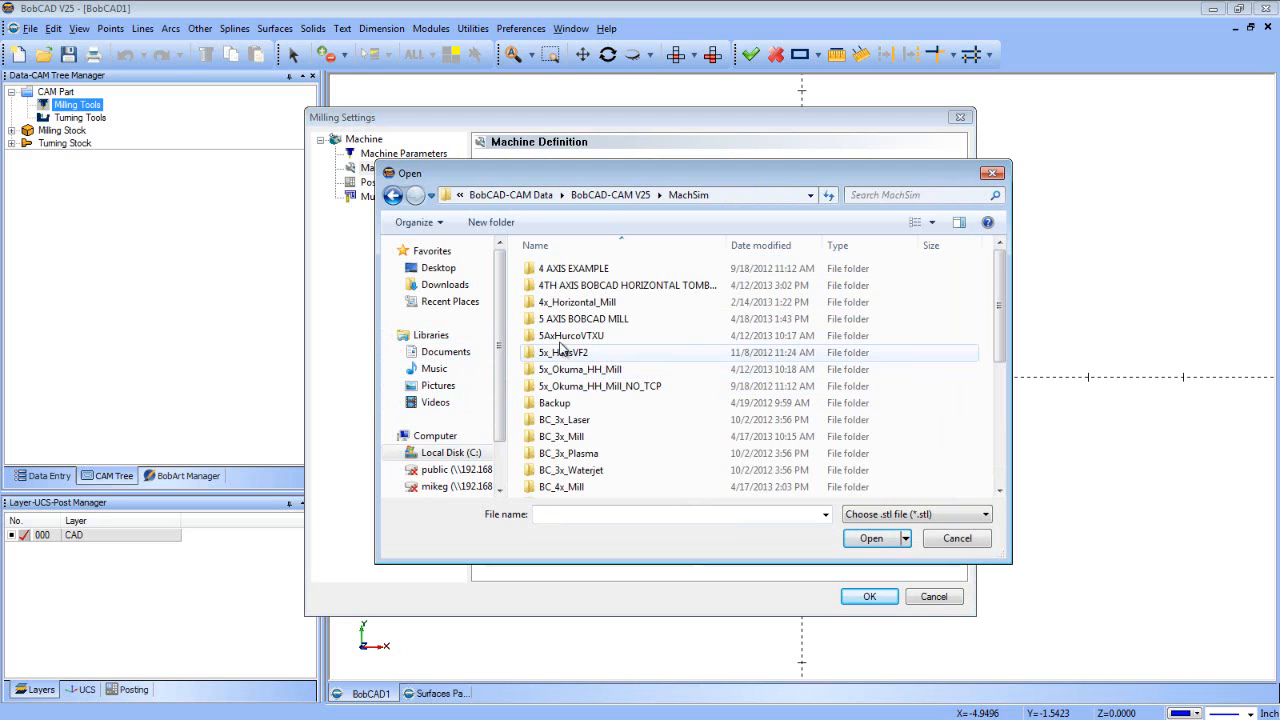
pyautogui.doubleClick(584, 318)
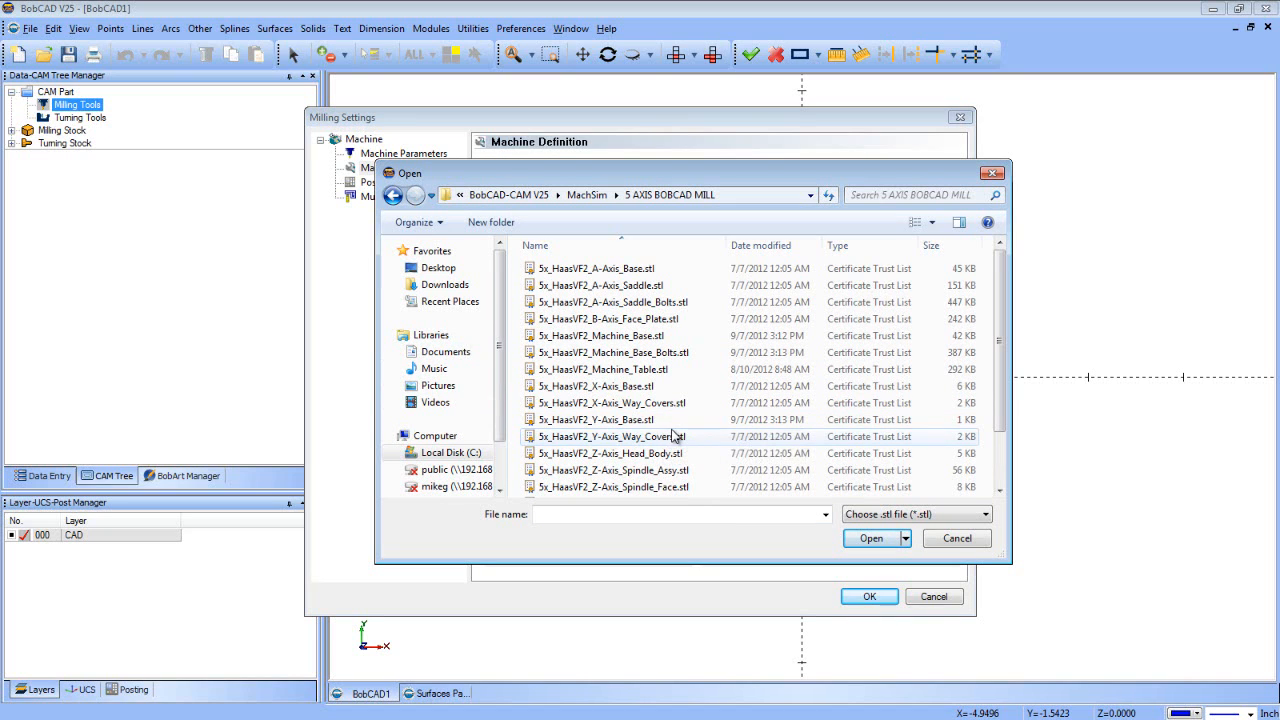
pyautogui.click(644, 337)
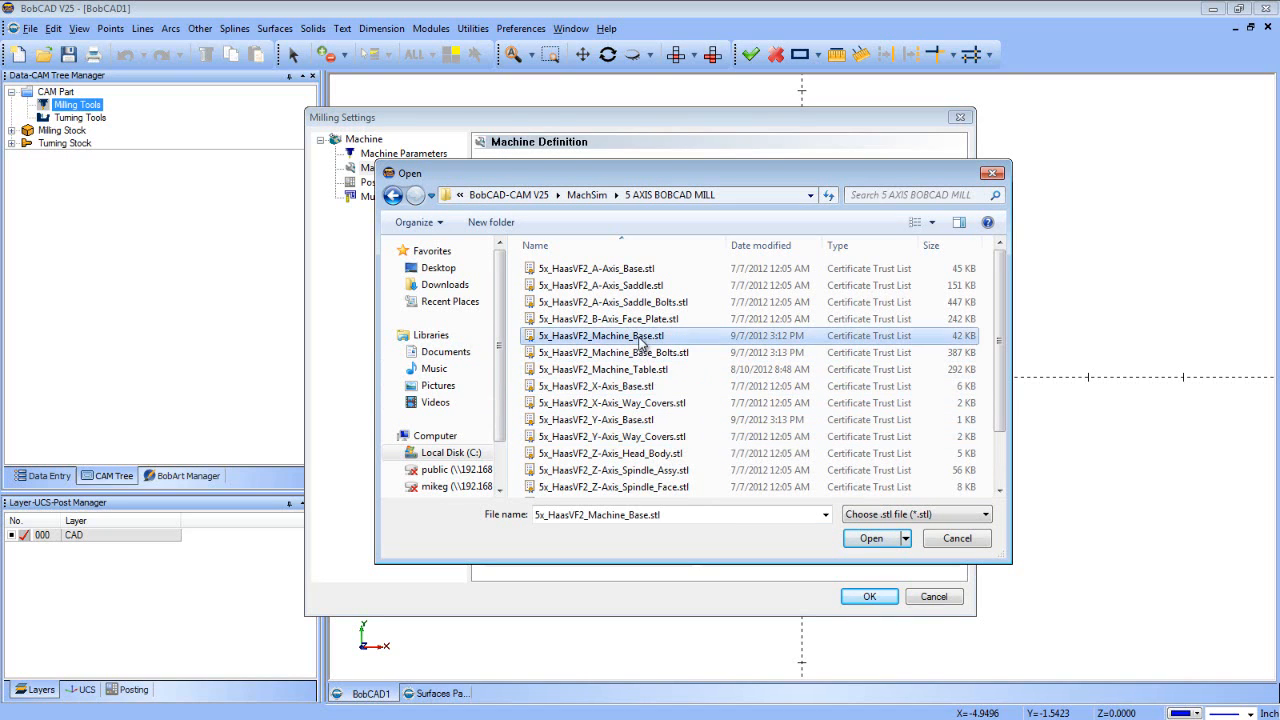
pyautogui.click(866, 539)
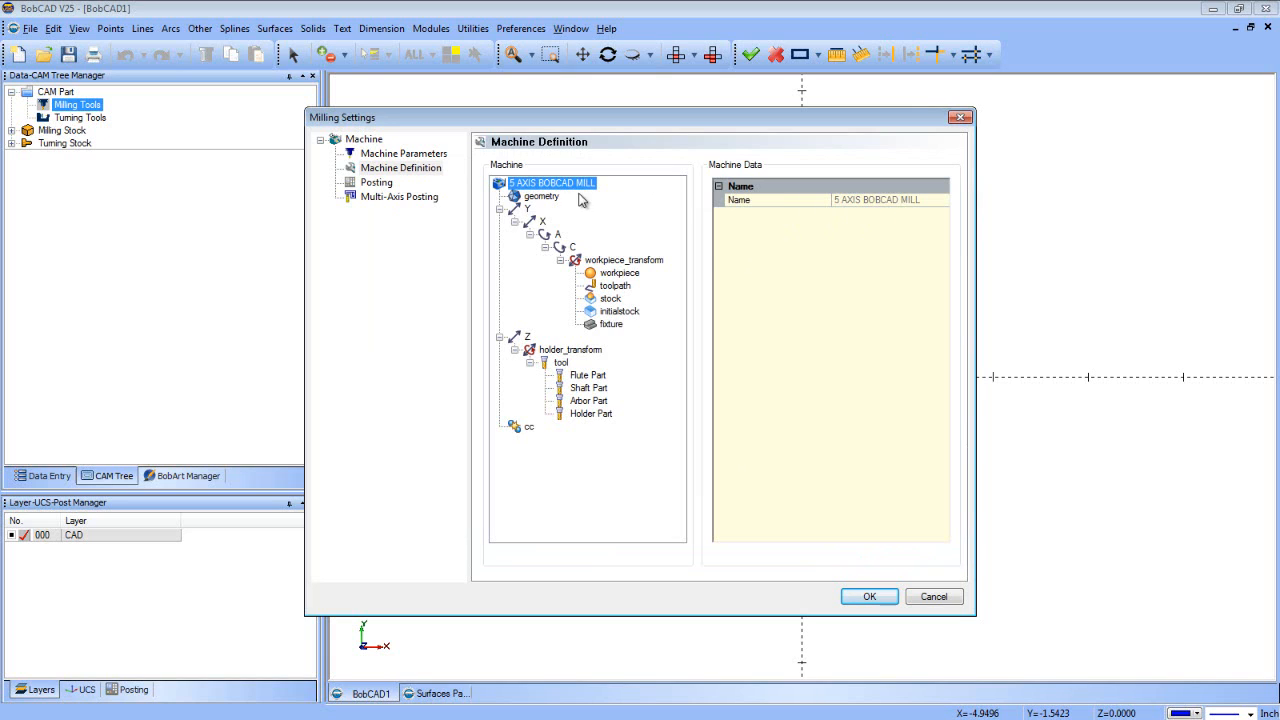
# Set the ID of the new geometry under the machine's root to Machine Base
pyautogui.click(543, 197)
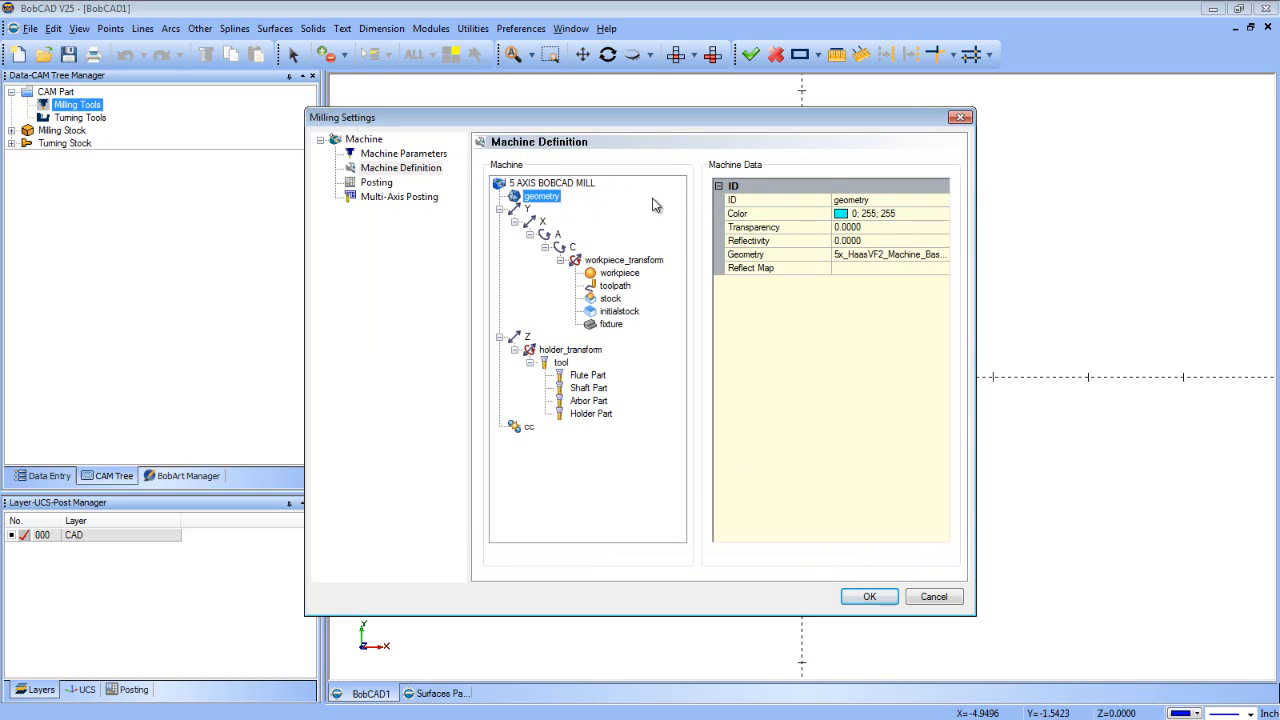
pyautogui.click(848, 201)
pyautogui.press('BackSpace')
pyautogui.press('BackSpace')
pyautogui.press('BackSpace')
pyautogui.press('BackSpace')
pyautogui.press('BackSpace')
pyautogui.press('BackSpace')
pyautogui.press('BackSpace')
pyautogui.press('BackSpace')
pyautogui.write('Machine Baswe')
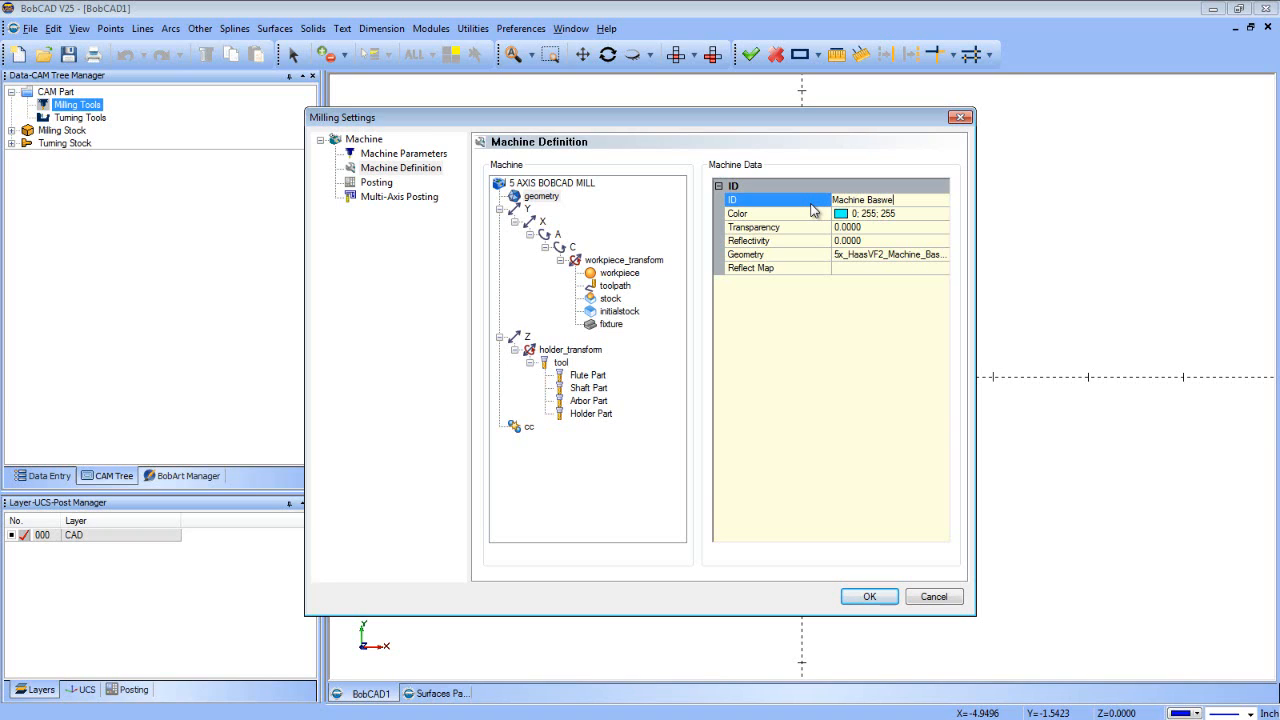
pyautogui.press('BackSpace')
pyautogui.press('BackSpace')
pyautogui.write('e')
pyautogui.press('Return')
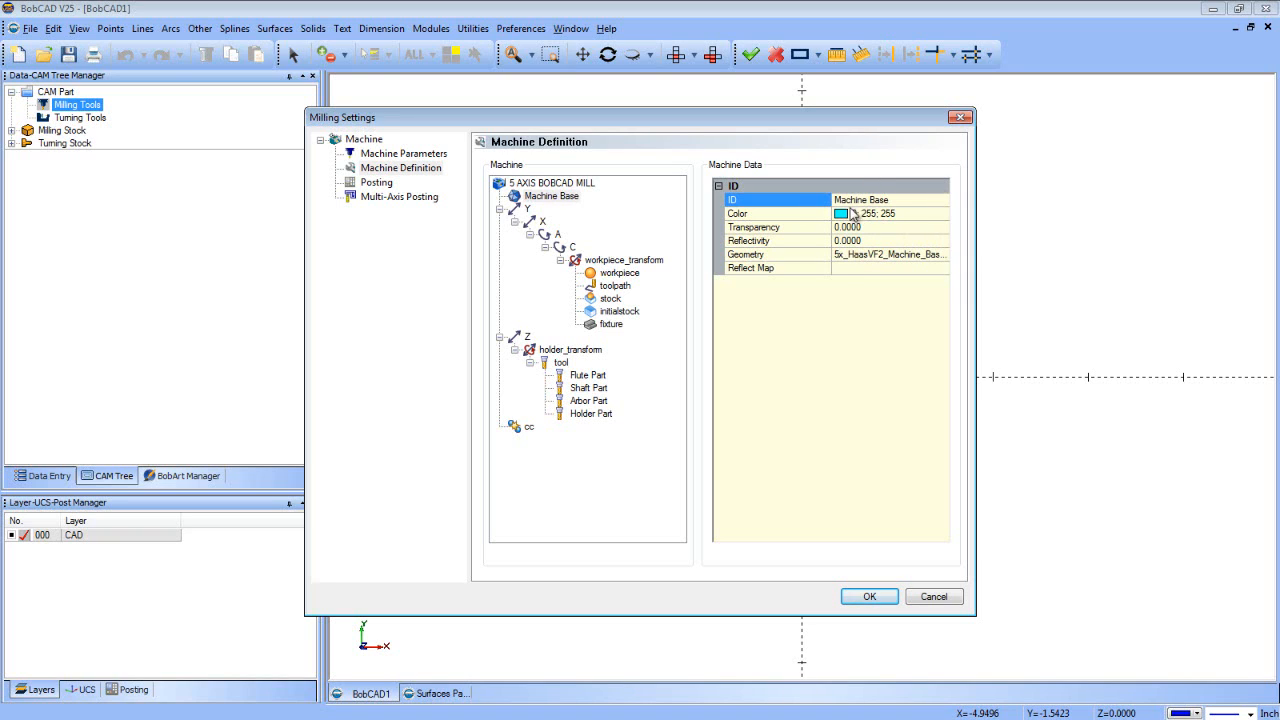
# Set the color of the Machine Base geometry to gray 128; 128; 128
pyautogui.click(904, 216)
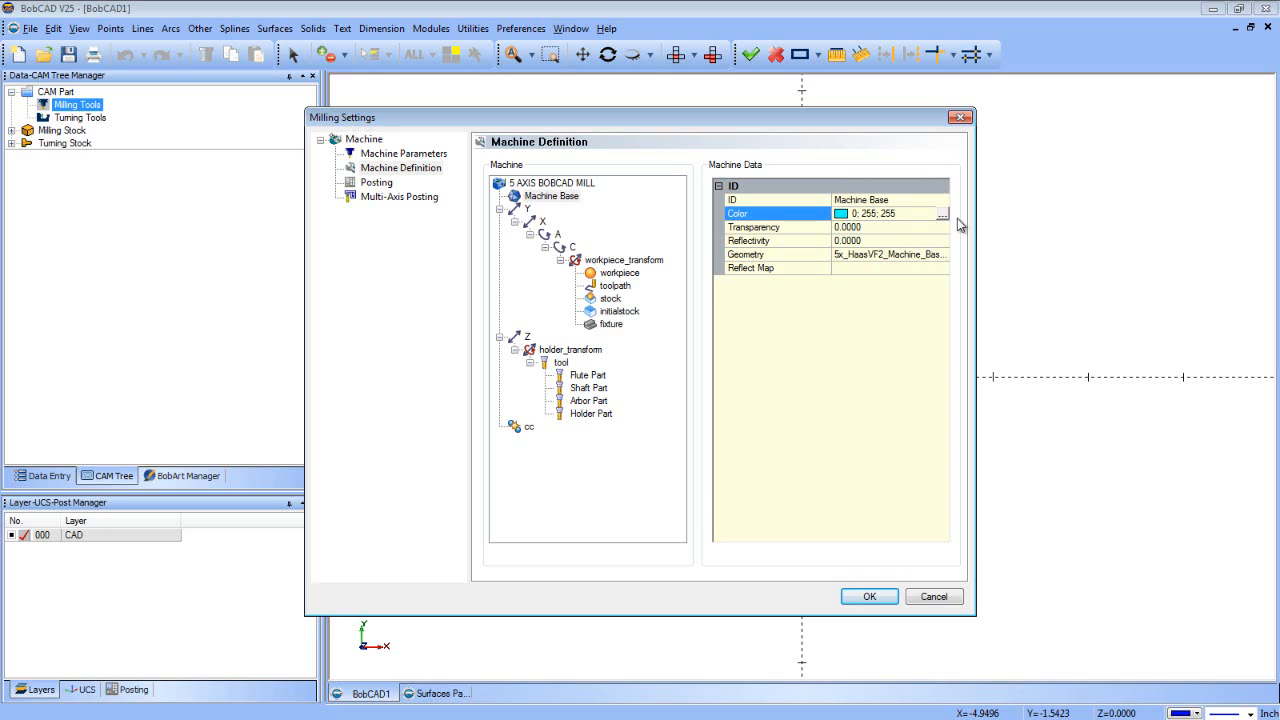
pyautogui.click(944, 215)
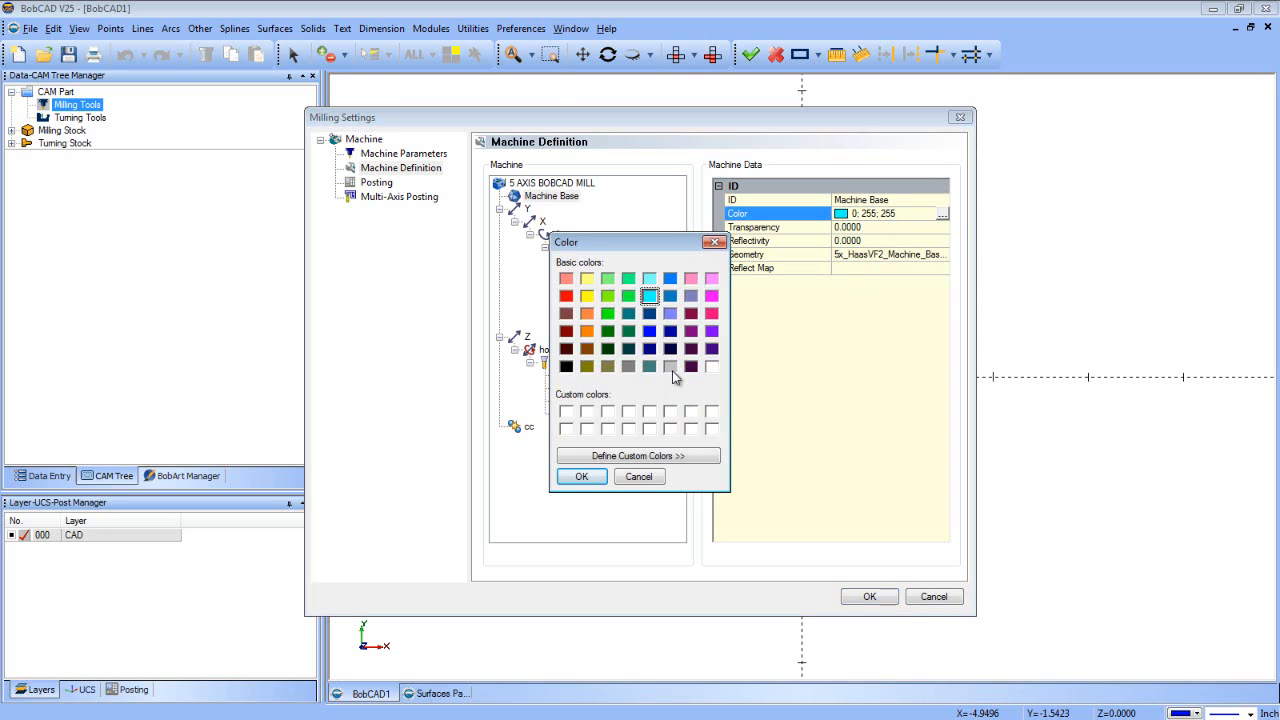
pyautogui.click(629, 366)
pyautogui.click(582, 477)
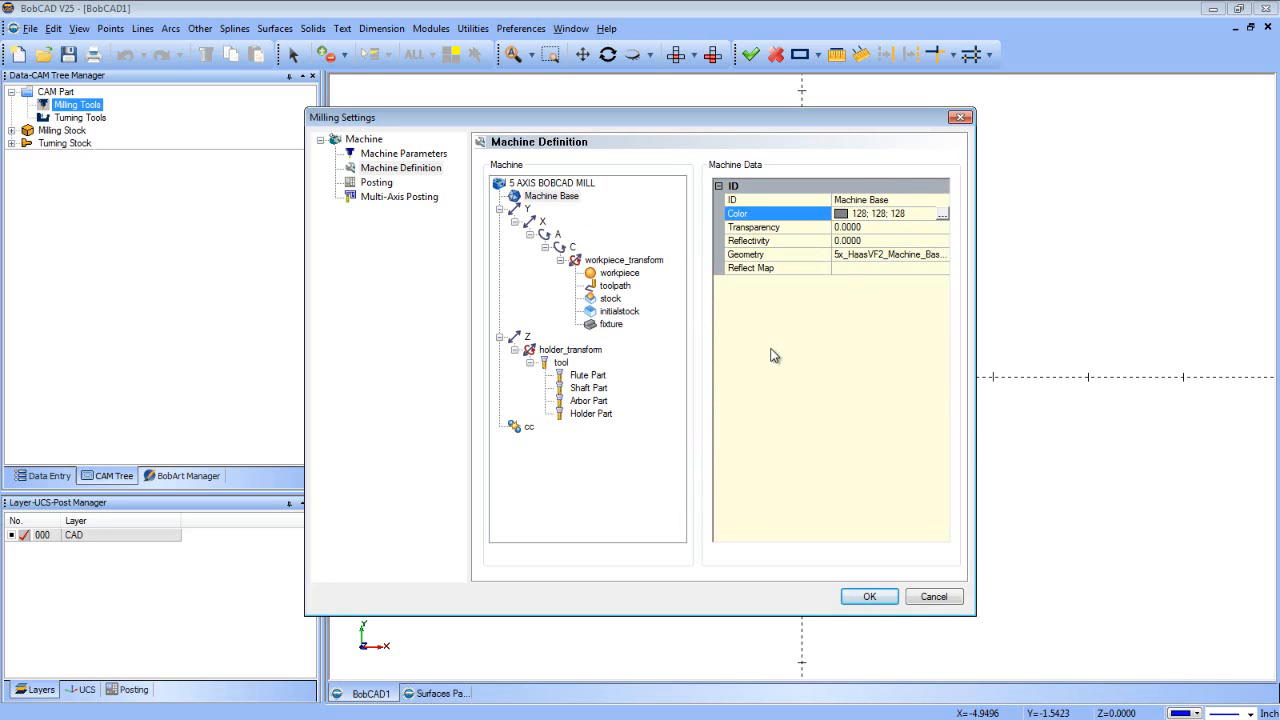
# Add 5x_HaasVF2_Machine_Base_Bolts.stl as geometry directly under the machine's root node
pyautogui.rightClick(538, 186)
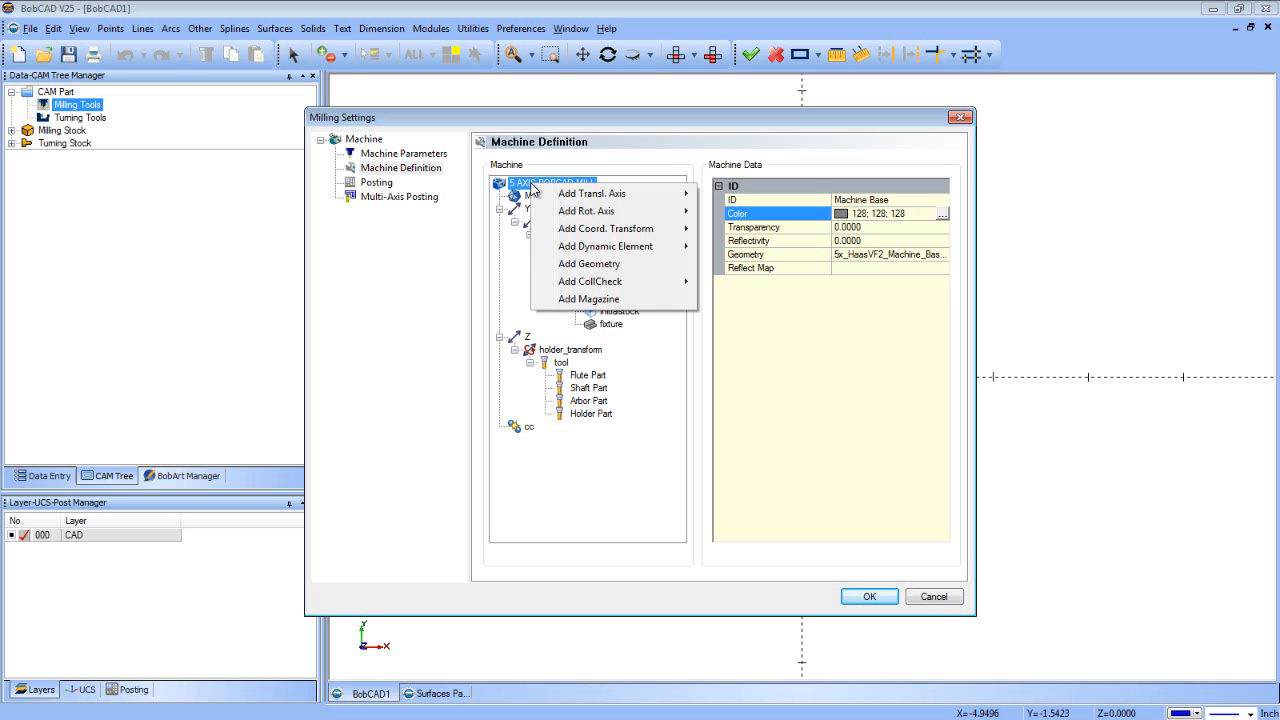
pyautogui.moveTo(553, 199)
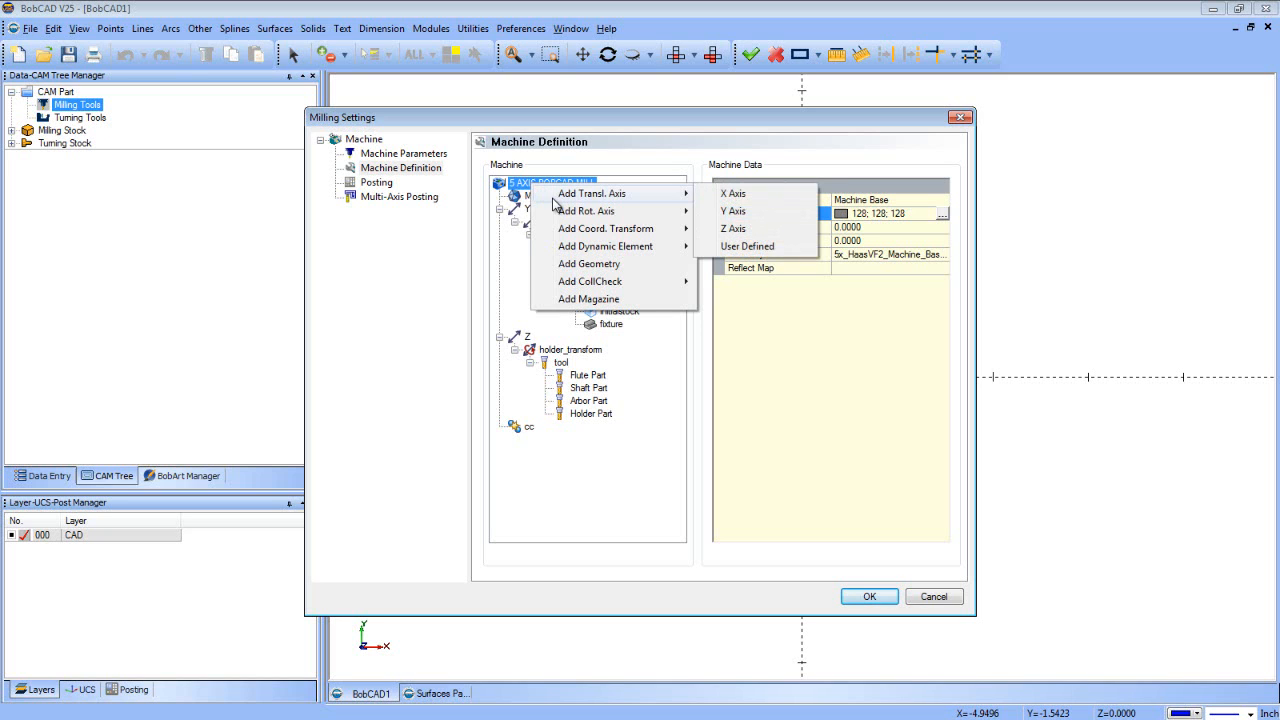
pyautogui.click(578, 263)
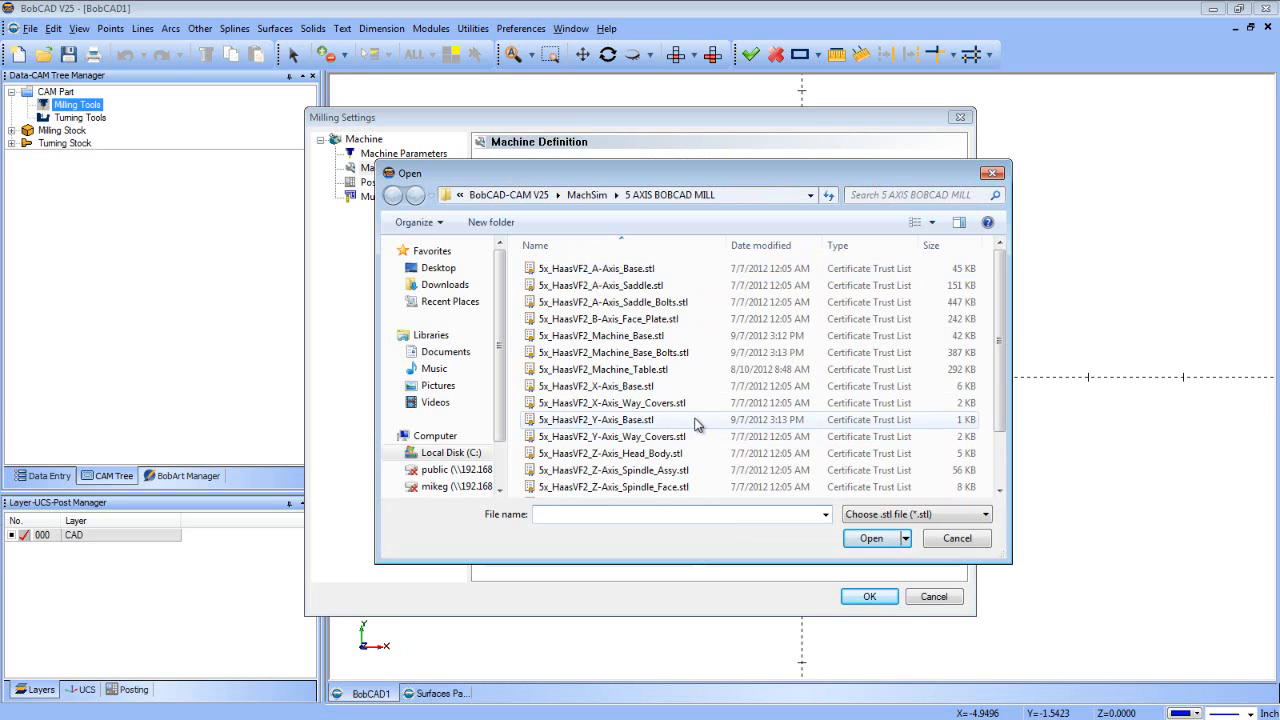
pyautogui.click(640, 352)
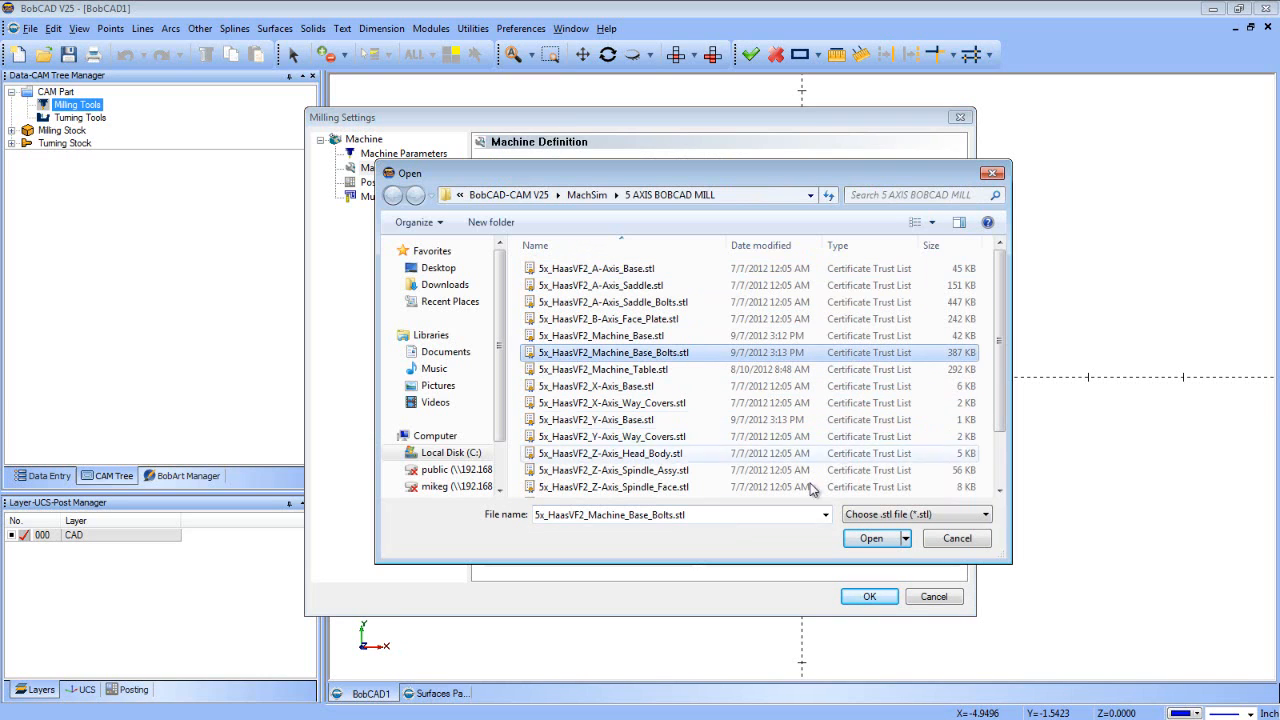
pyautogui.click(863, 538)
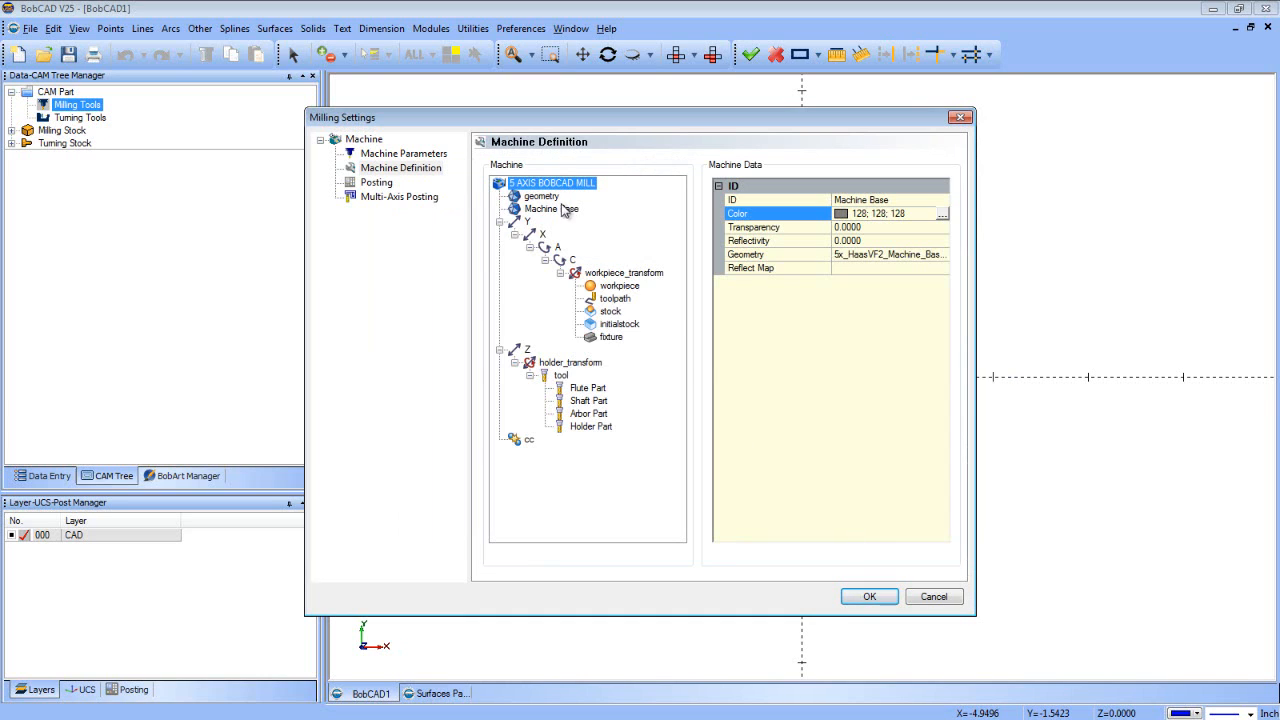
# Set the ID of the newly added base bolts geometry to Machine Bolts
pyautogui.click(545, 196)
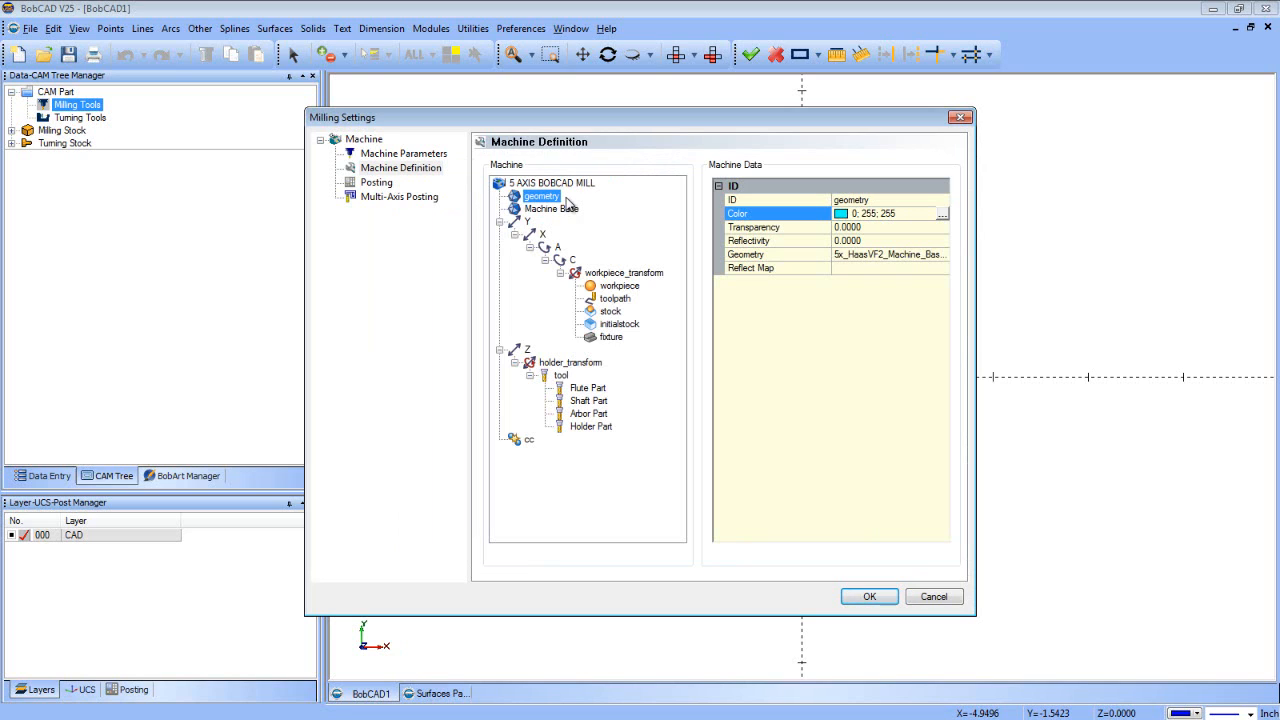
pyautogui.click(860, 256)
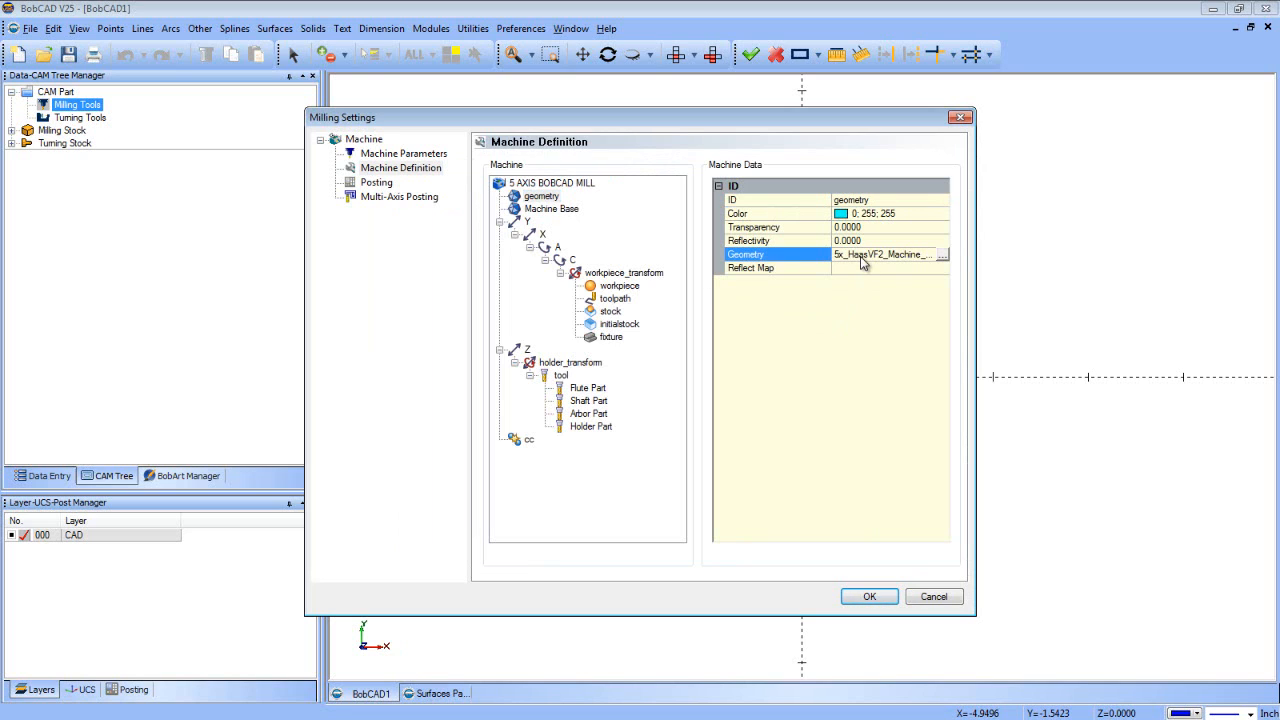
pyautogui.click(852, 201)
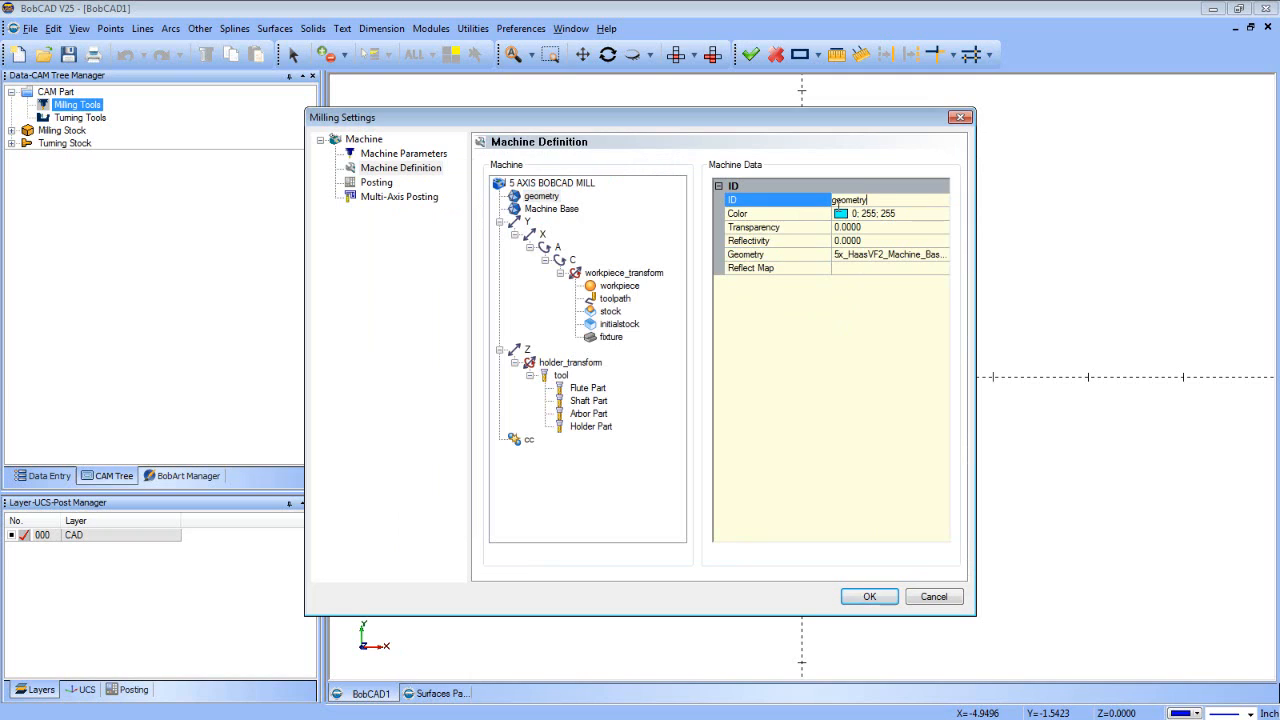
pyautogui.write('M<ac')
pyautogui.press('BackSpace')
pyautogui.press('BackSpace')
pyautogui.press('BackSpace')
pyautogui.write('achine Bolts')
# Set the color of the Machine Bolts geometry to black 0; 0; 0
pyautogui.click(820, 214)
pyautogui.write('i')
pyautogui.click(942, 214)
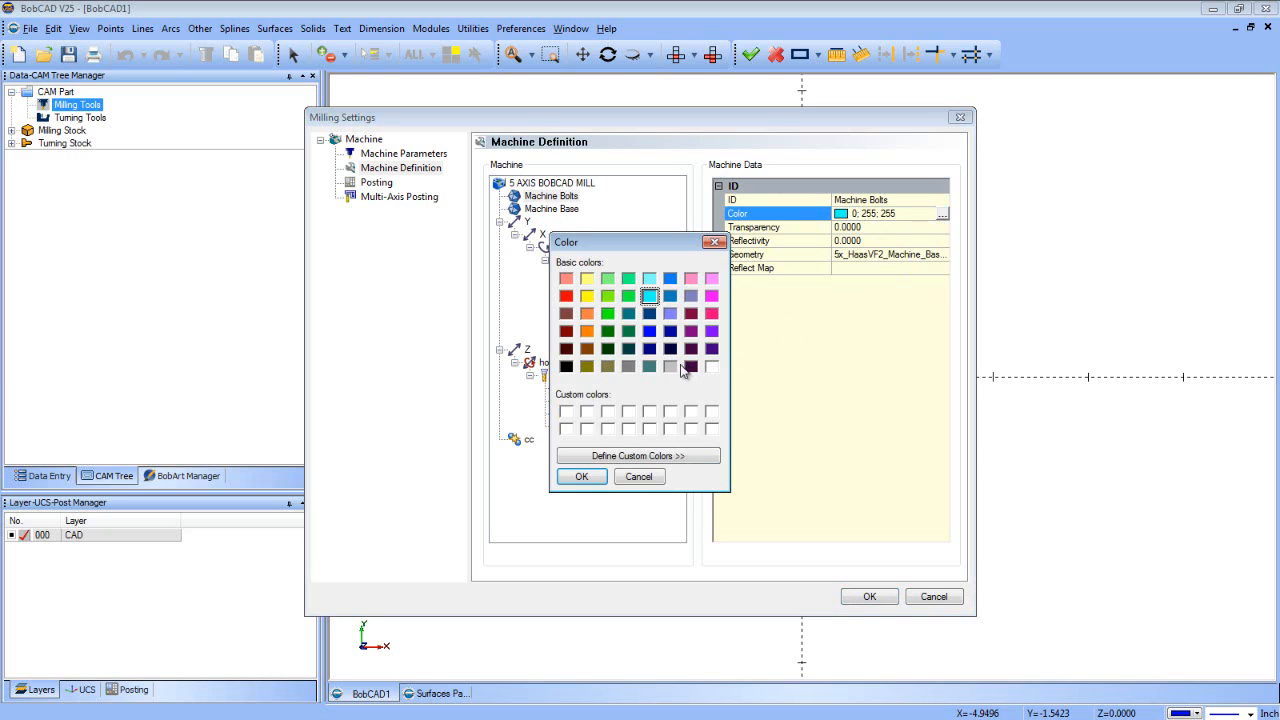
pyautogui.click(566, 366)
pyautogui.click(581, 476)
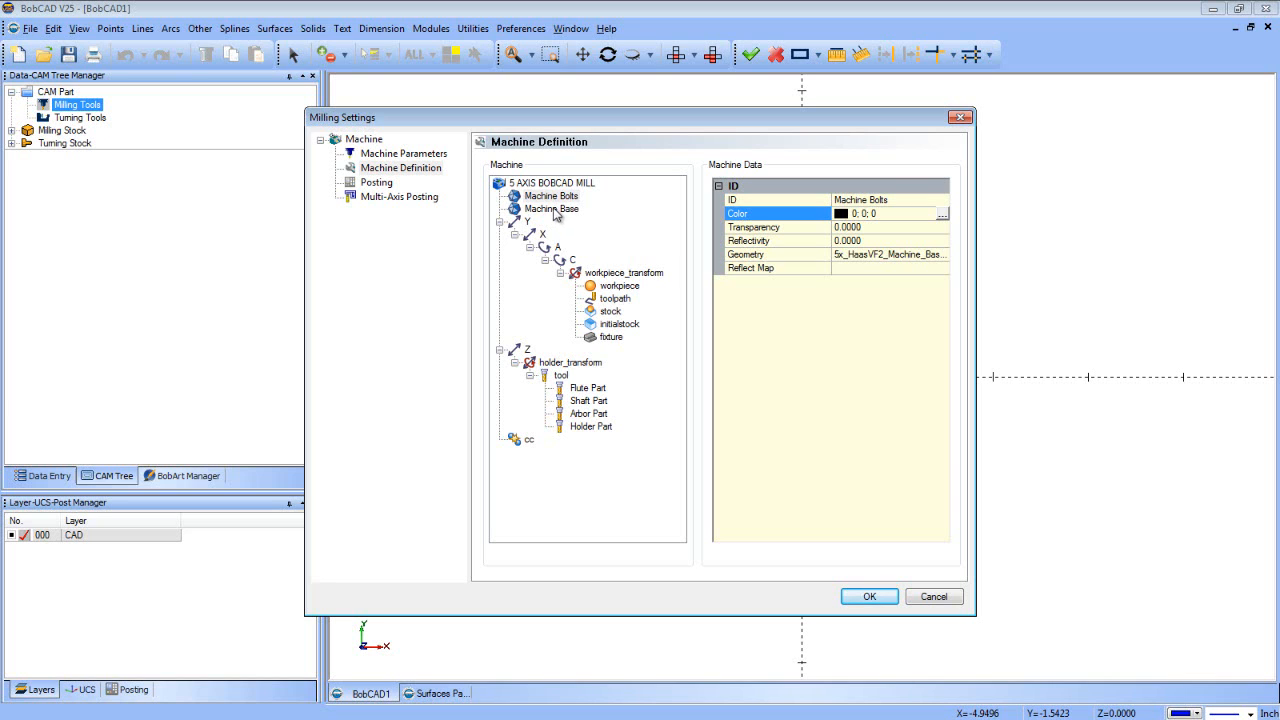
# Add MY NEW MACHINE CLOSURE.stl as geometry directly under the machine's root node
pyautogui.rightClick(553, 184)
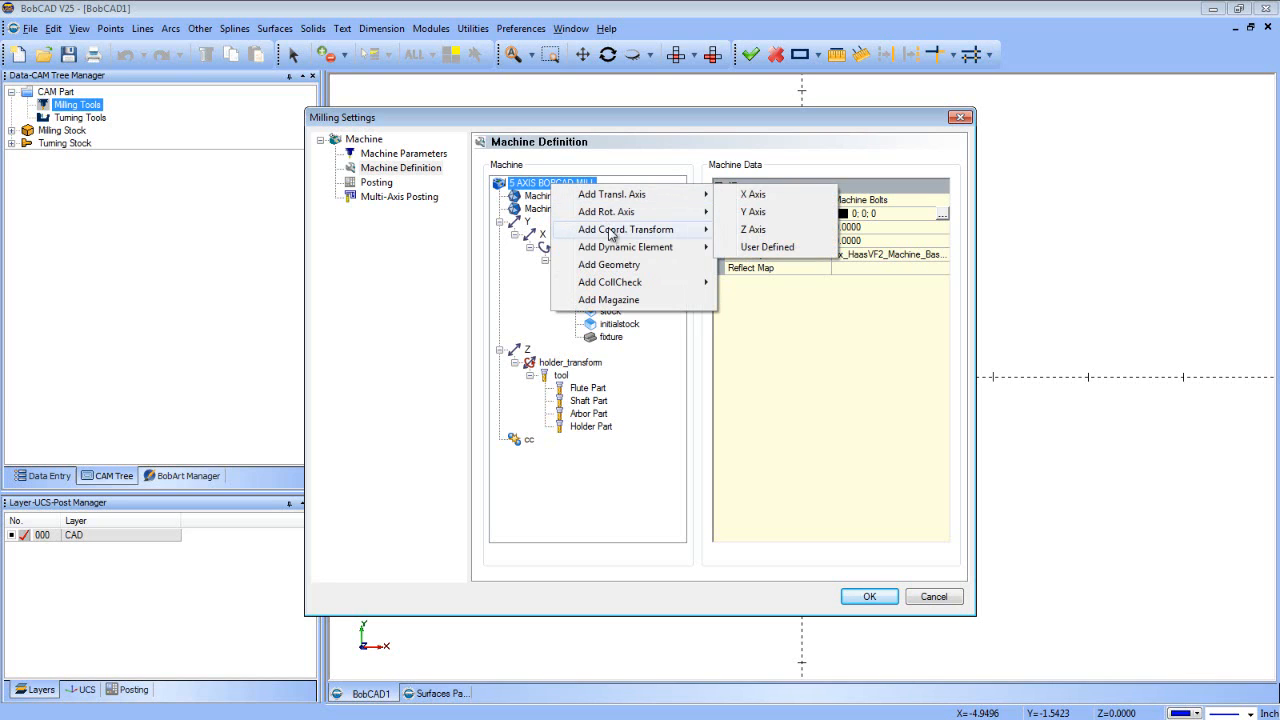
pyautogui.click(609, 264)
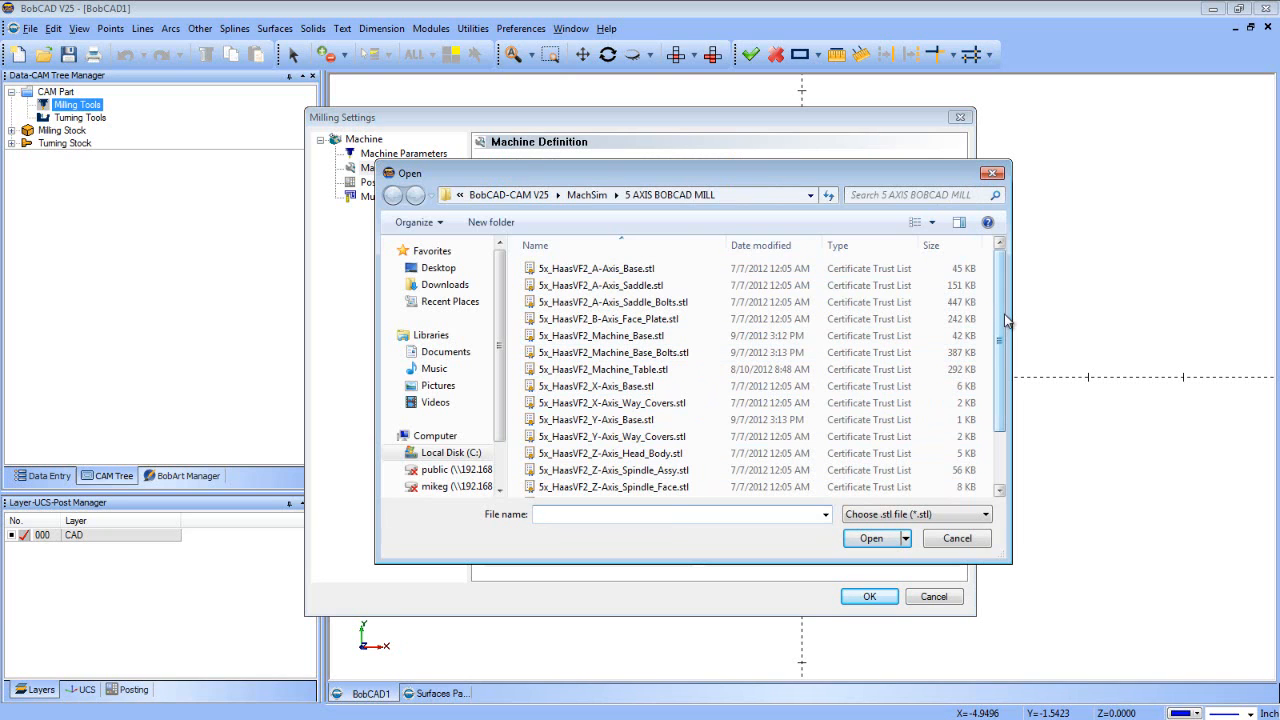
pyautogui.scroll(-2, 1000, 330)
pyautogui.click(612, 489)
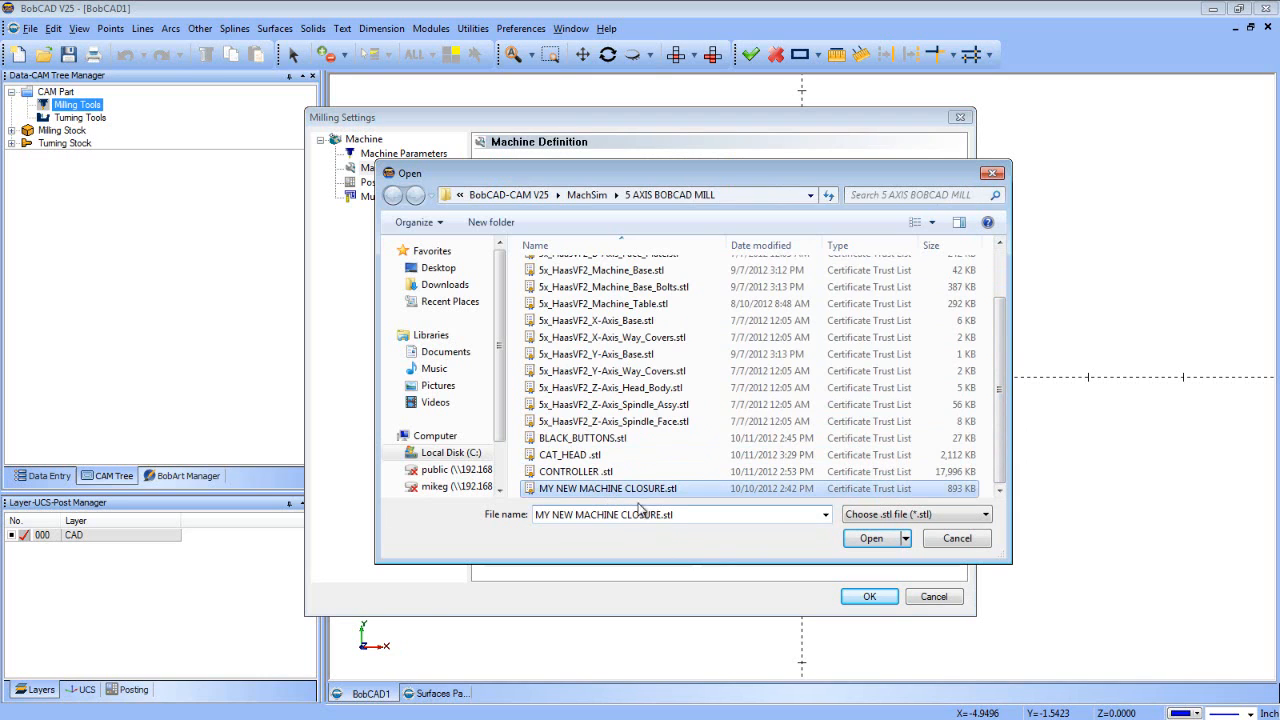
pyautogui.click(851, 542)
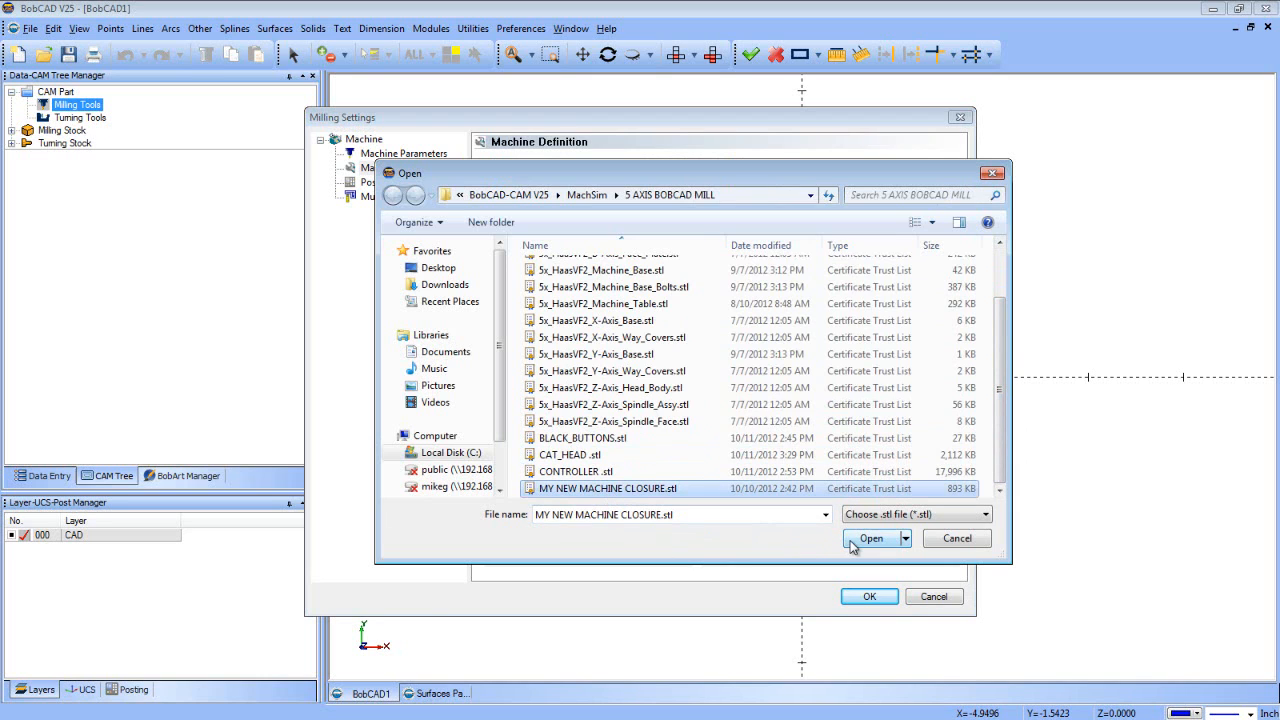
# Replace the ID of the Machine Bolts geometry with mh_Closure
pyautogui.click(878, 200)
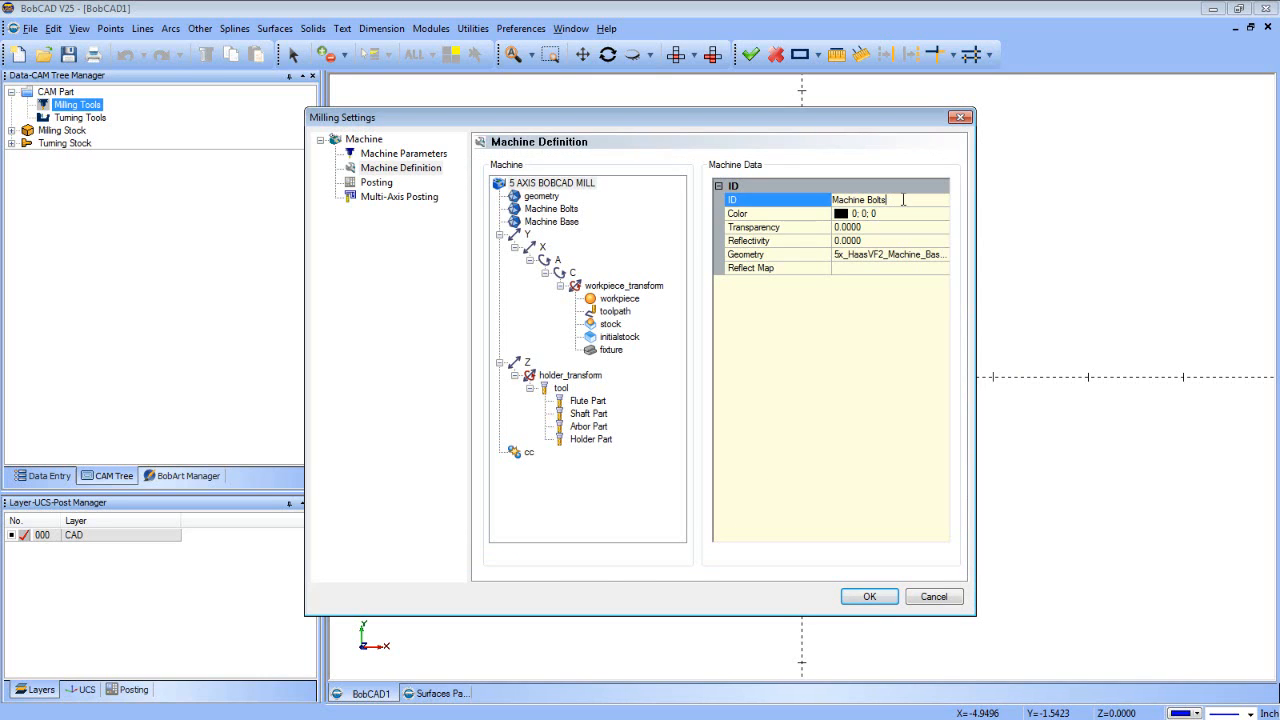
pyautogui.press('BackSpace')
pyautogui.write('mh_Closure')
# Set the color of the bolts geometry, currently named mh_Closure, to light gray 192; 192; 192
pyautogui.click(789, 214)
pyautogui.click(942, 214)
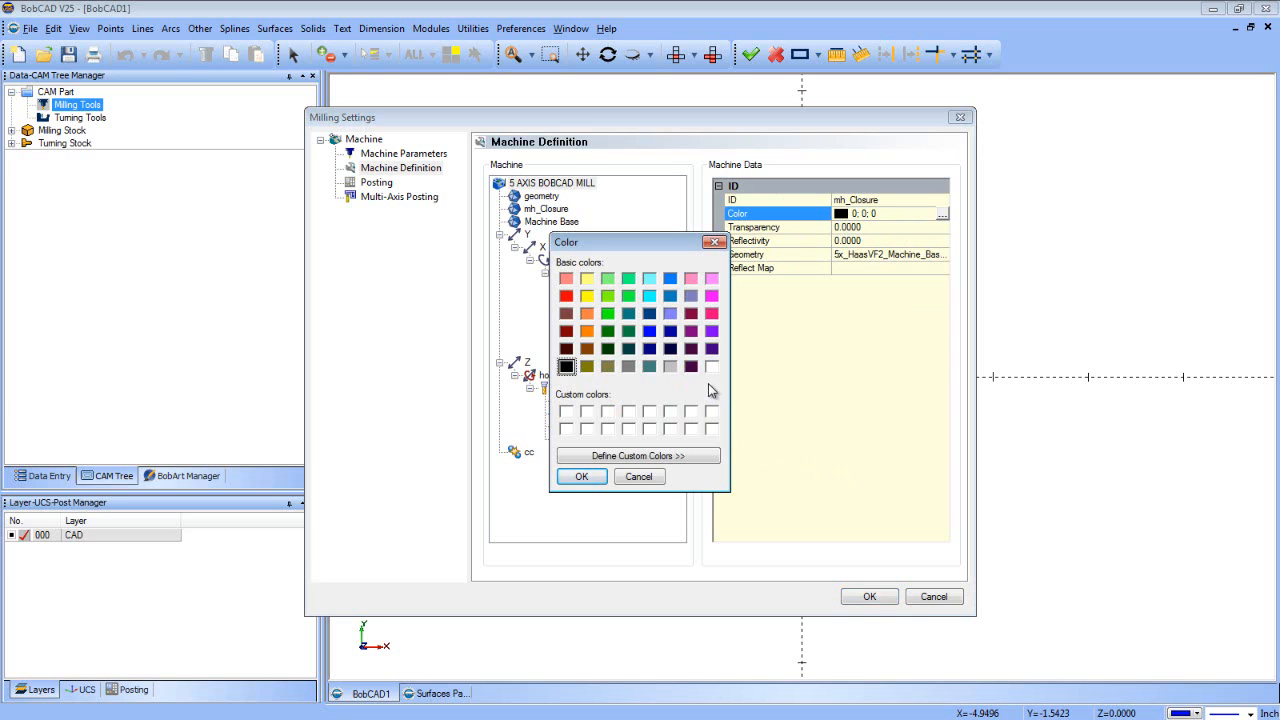
pyautogui.click(670, 366)
pyautogui.click(581, 477)
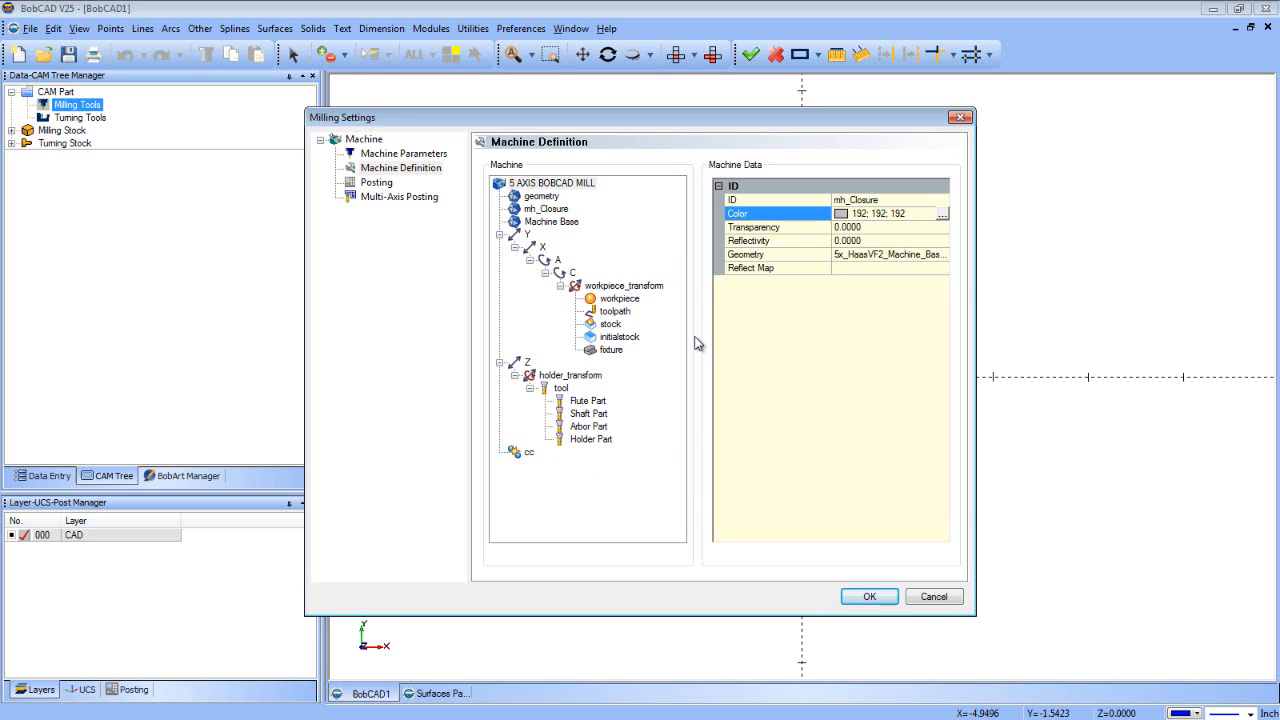
# Add CONTROLLER .stl as geometry directly under the machine's root node
pyautogui.rightClick(568, 186)
pyautogui.click(618, 266)
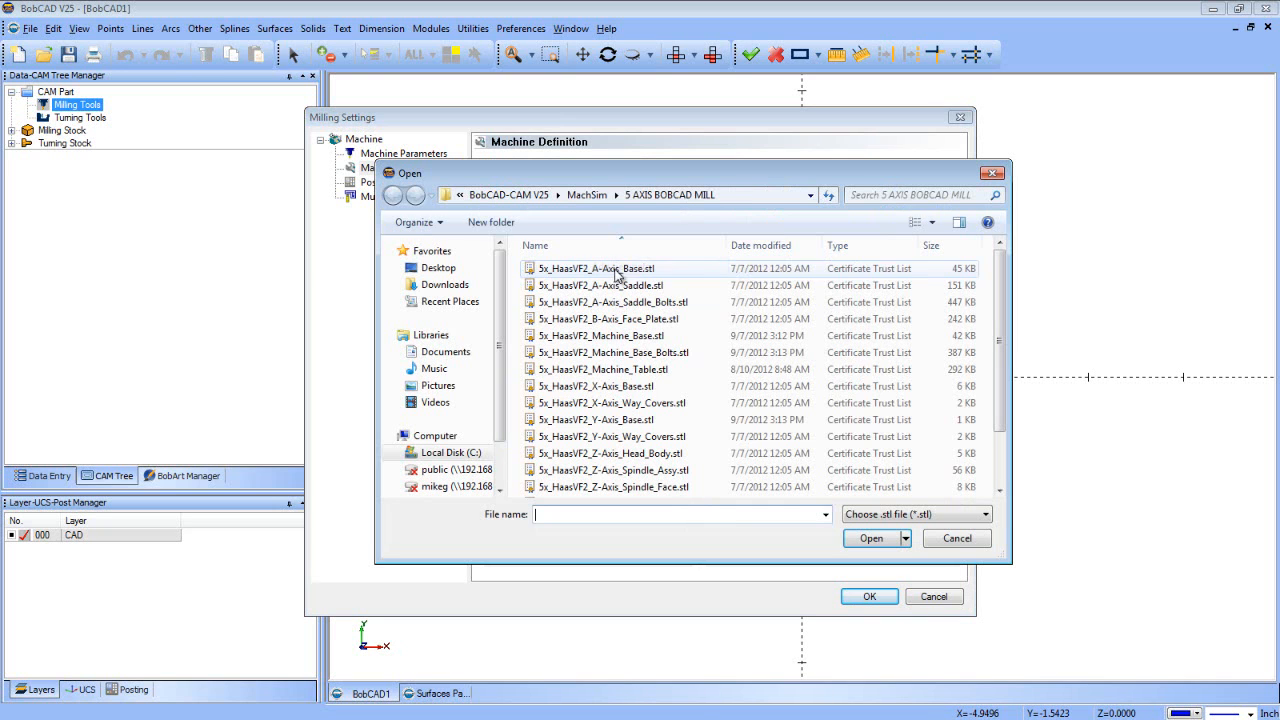
pyautogui.moveTo(1008, 337); pyautogui.dragTo(1002, 337)
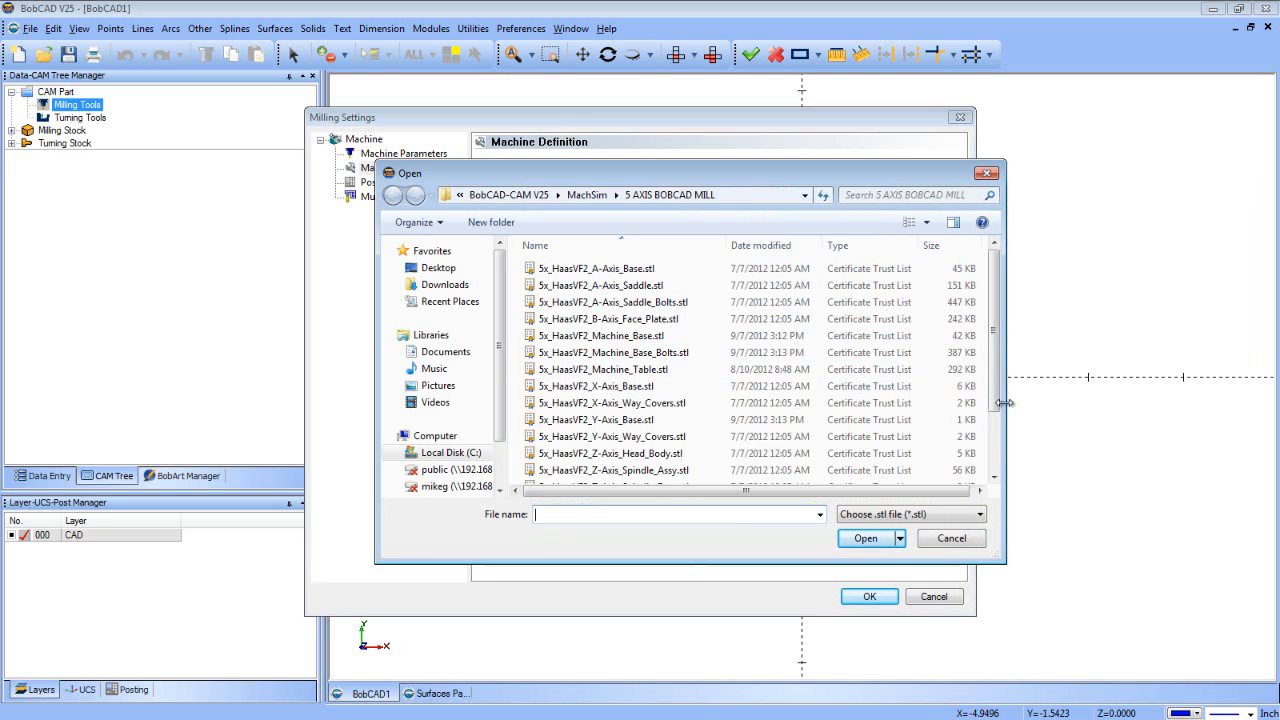
pyautogui.moveTo(995, 395); pyautogui.dragTo(996, 430)
pyautogui.click(580, 458)
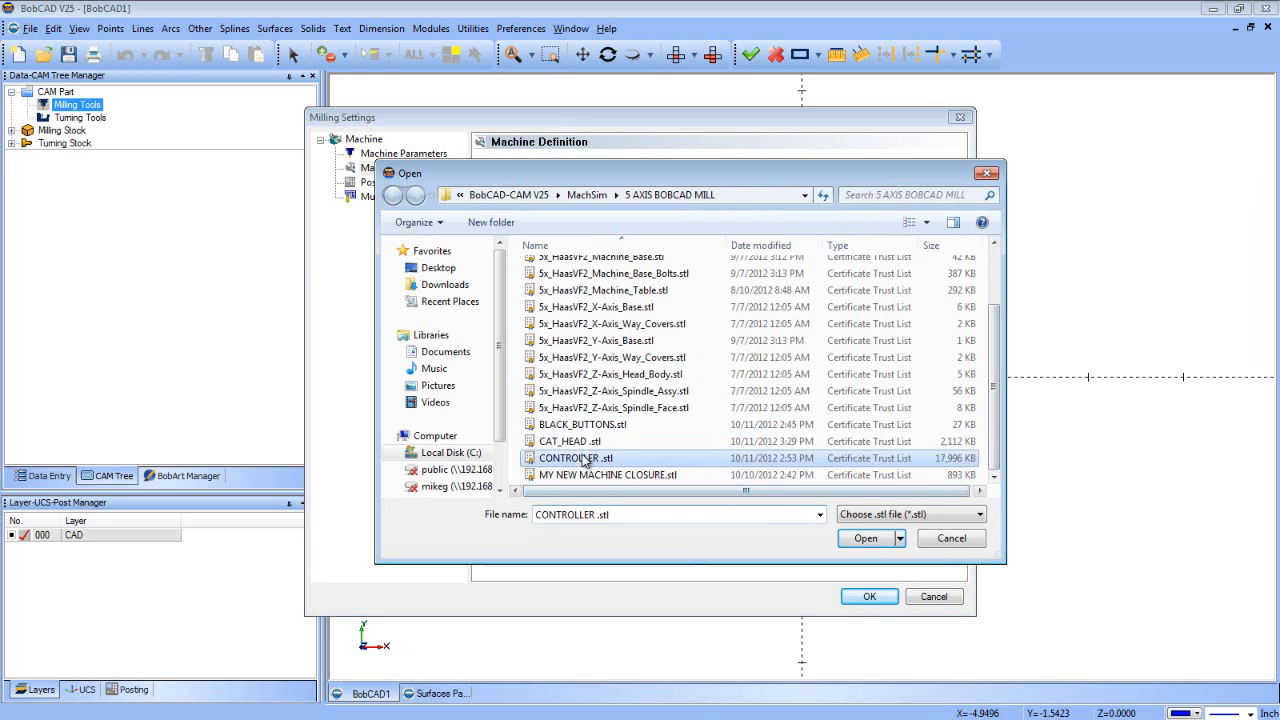
pyautogui.click(867, 538)
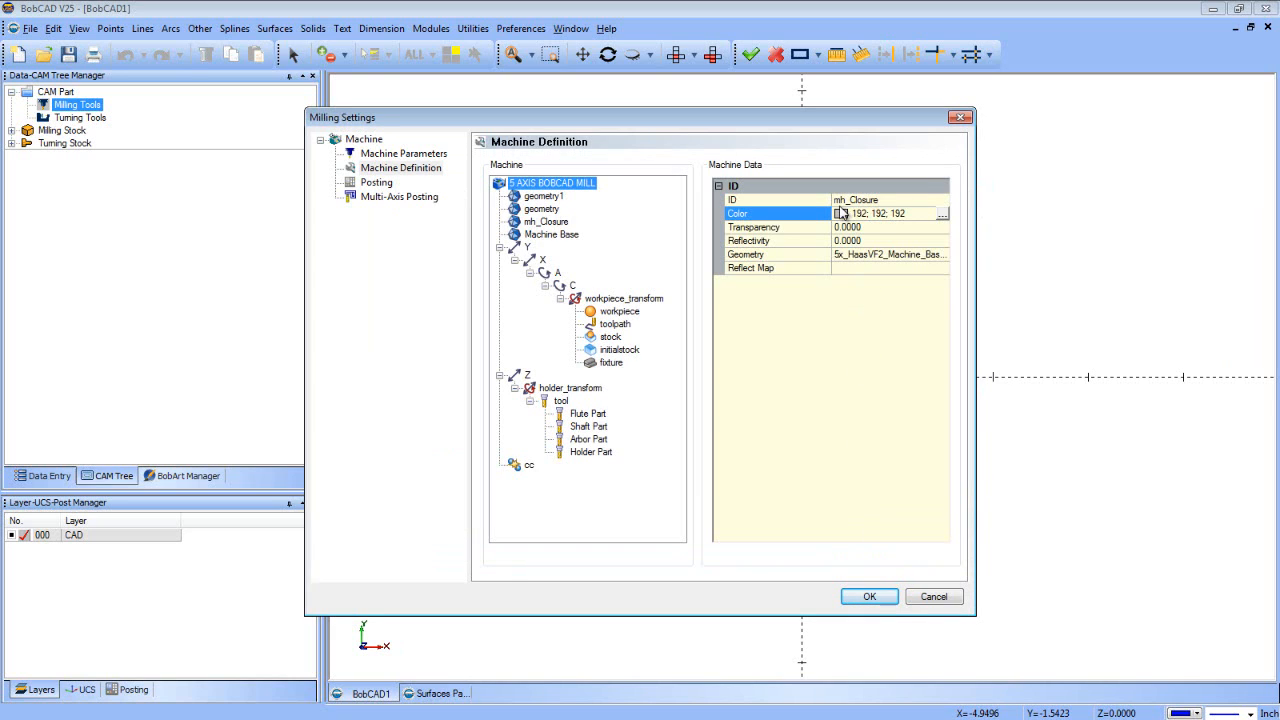
# Check which file each root geometry uses and correct the ID of the misnamed mh_Closure bolts geometry to Machine Base Bolts
pyautogui.click(546, 212)
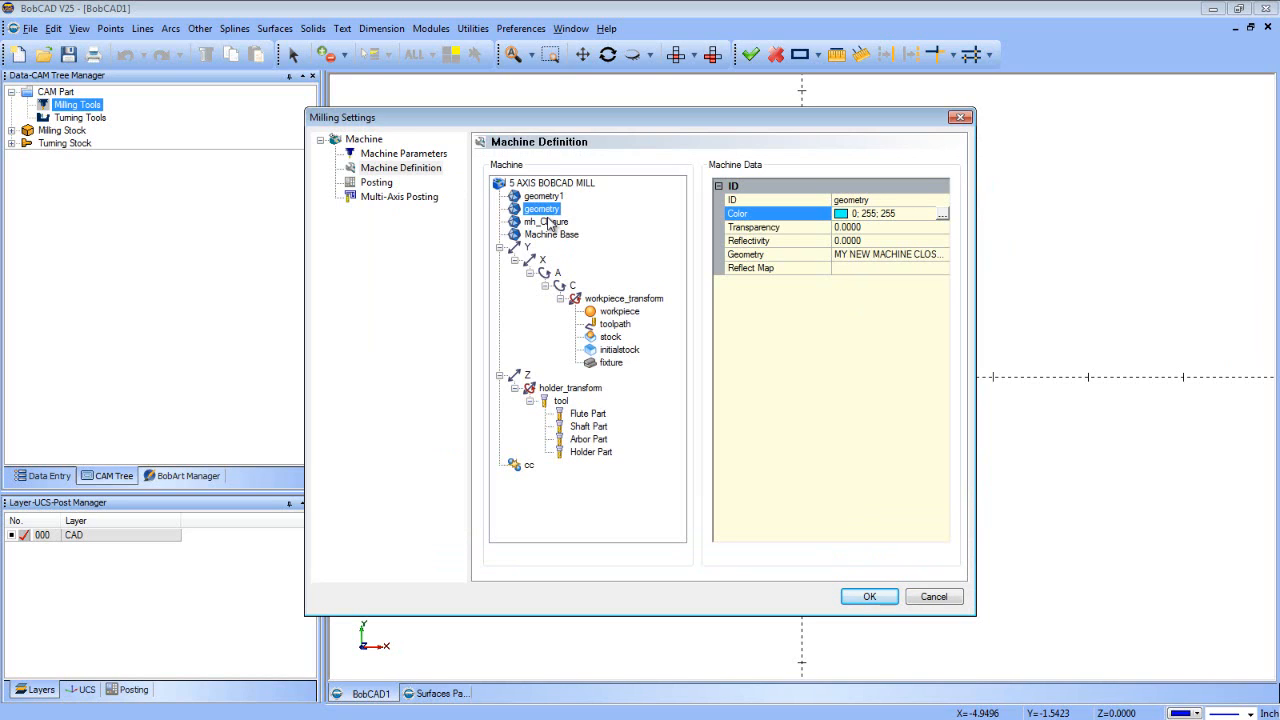
pyautogui.click(551, 199)
pyautogui.click(548, 210)
pyautogui.click(548, 235)
pyautogui.click(545, 210)
pyautogui.click(548, 221)
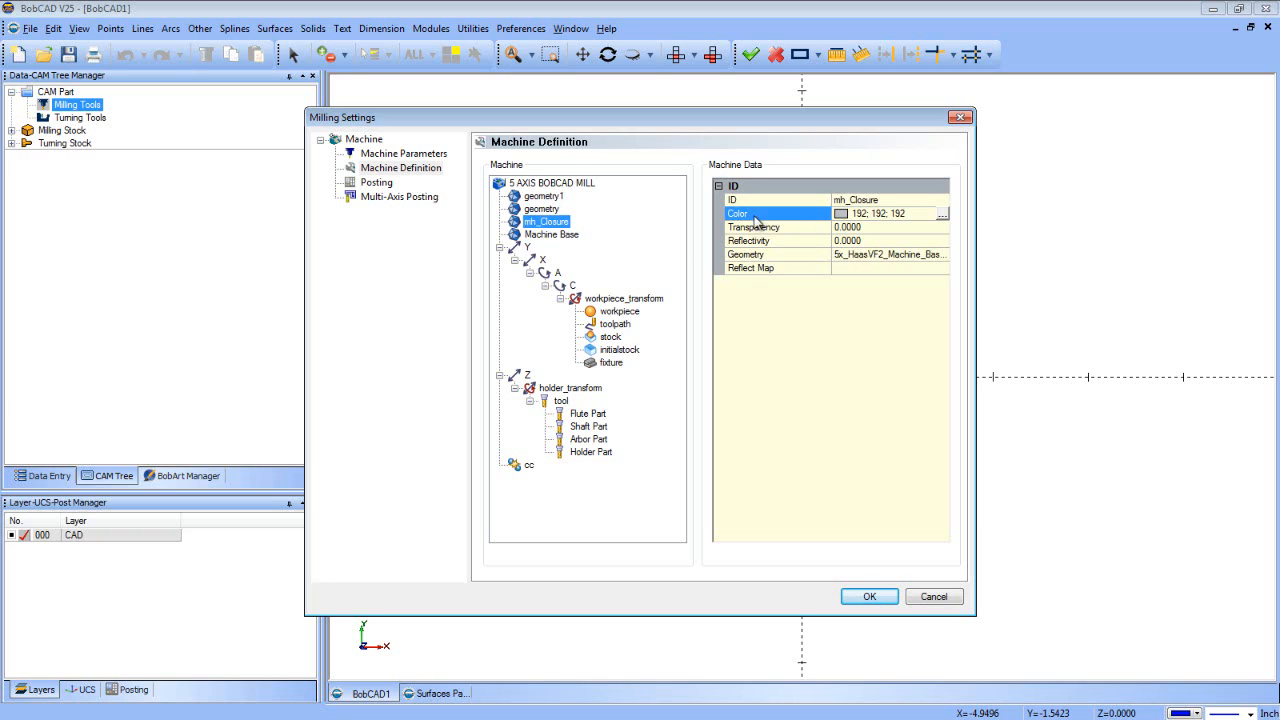
pyautogui.click(853, 201)
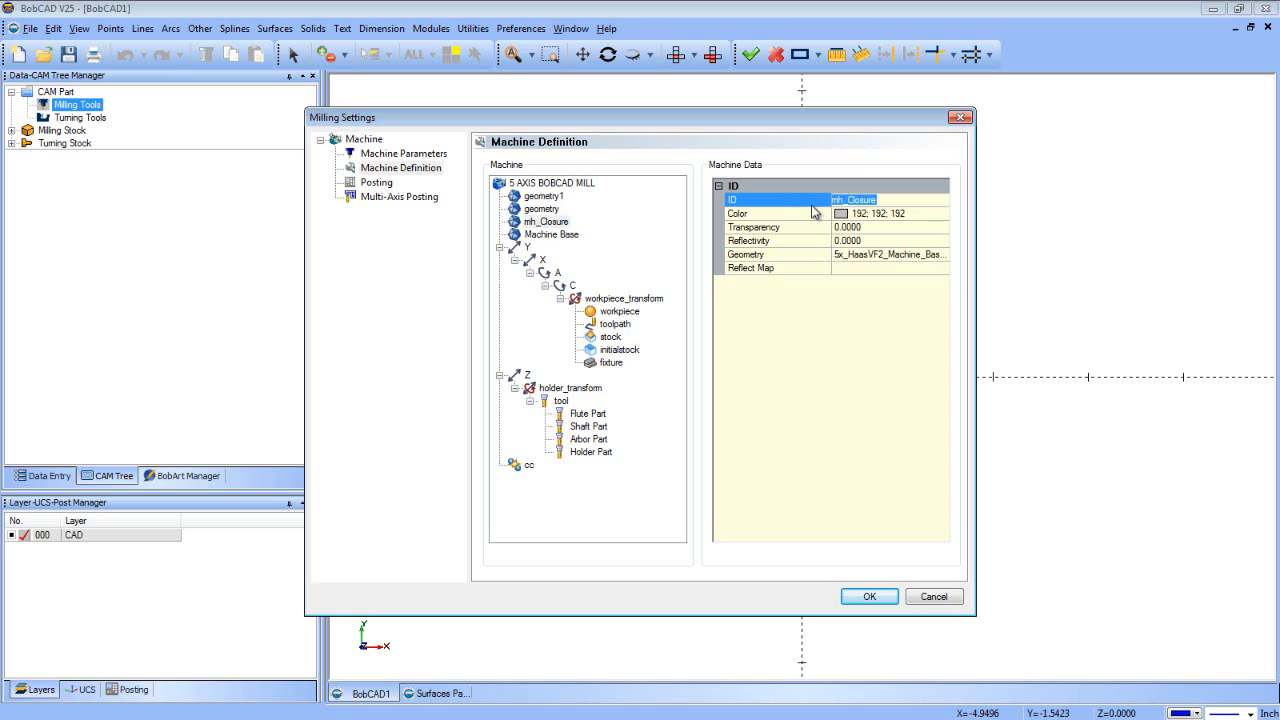
pyautogui.write('Machine Baswe')
pyautogui.press('BackSpace')
pyautogui.press('BackSpace')
pyautogui.write('e Bolts')
pyautogui.press('Return')
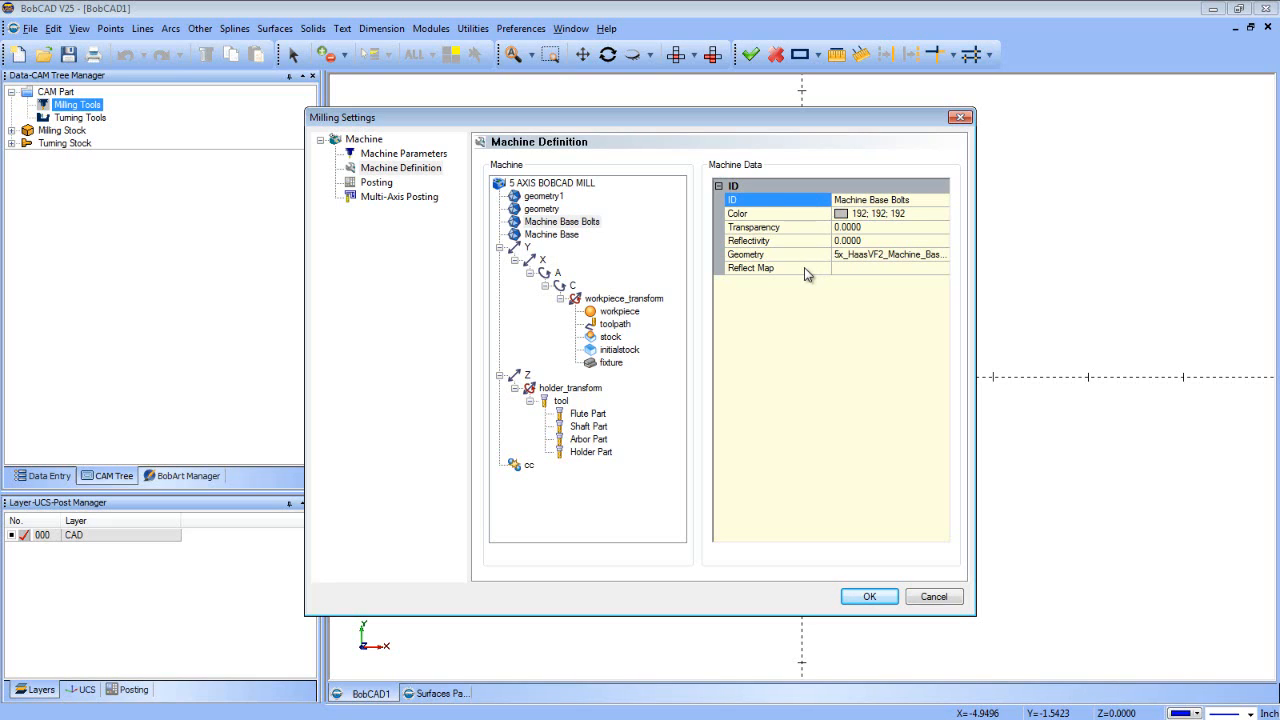
# Set the ID of the geometry that uses the MY NEW MACHINE CLOSURE file to mh_Closure
pyautogui.click(558, 211)
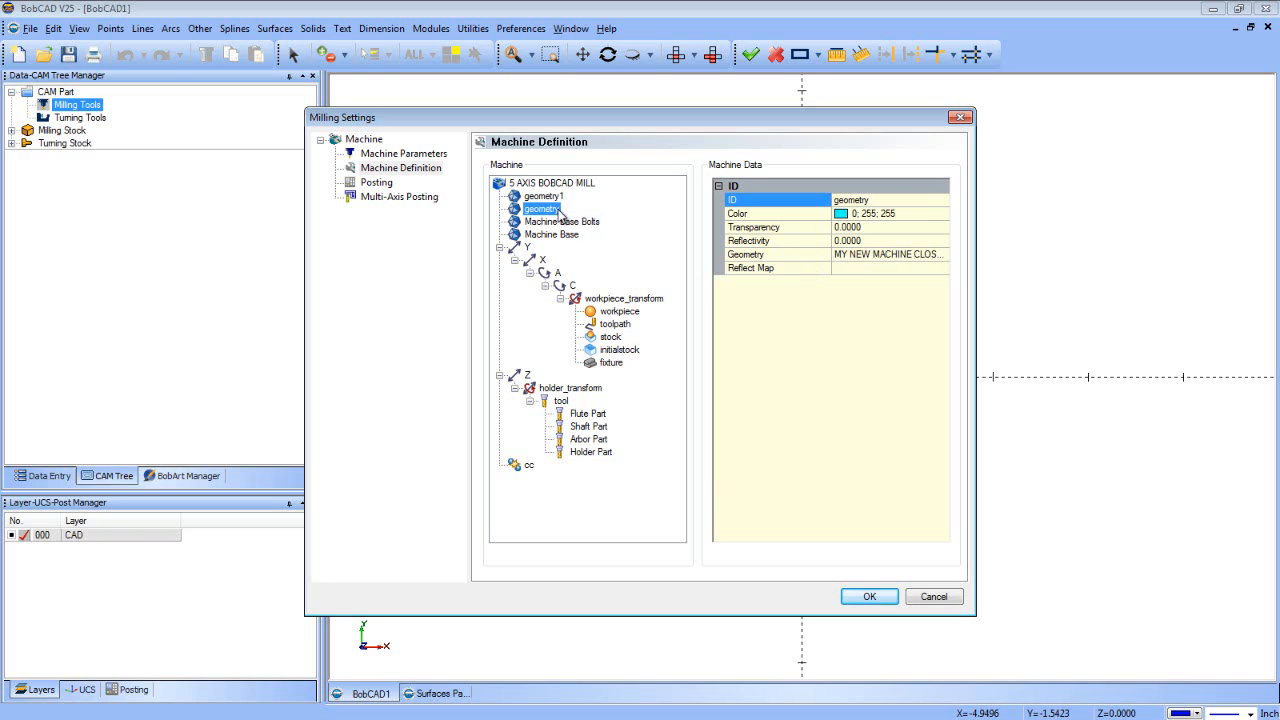
pyautogui.click(869, 200)
pyautogui.moveTo(869, 200); pyautogui.dragTo(827, 203)
pyautogui.write('mh')
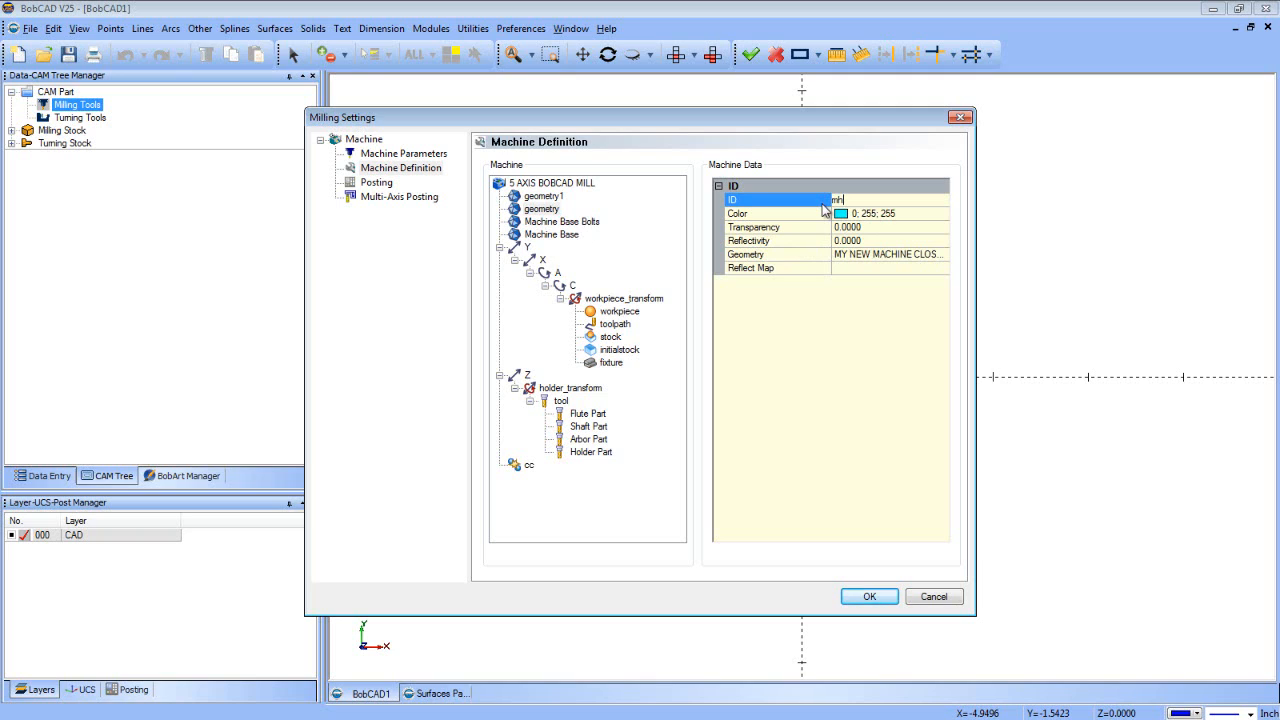
pyautogui.write('_Closure')
# Set the ID of the geometry that uses CONTROLLER .stl to mh_Controller
pyautogui.click(555, 198)
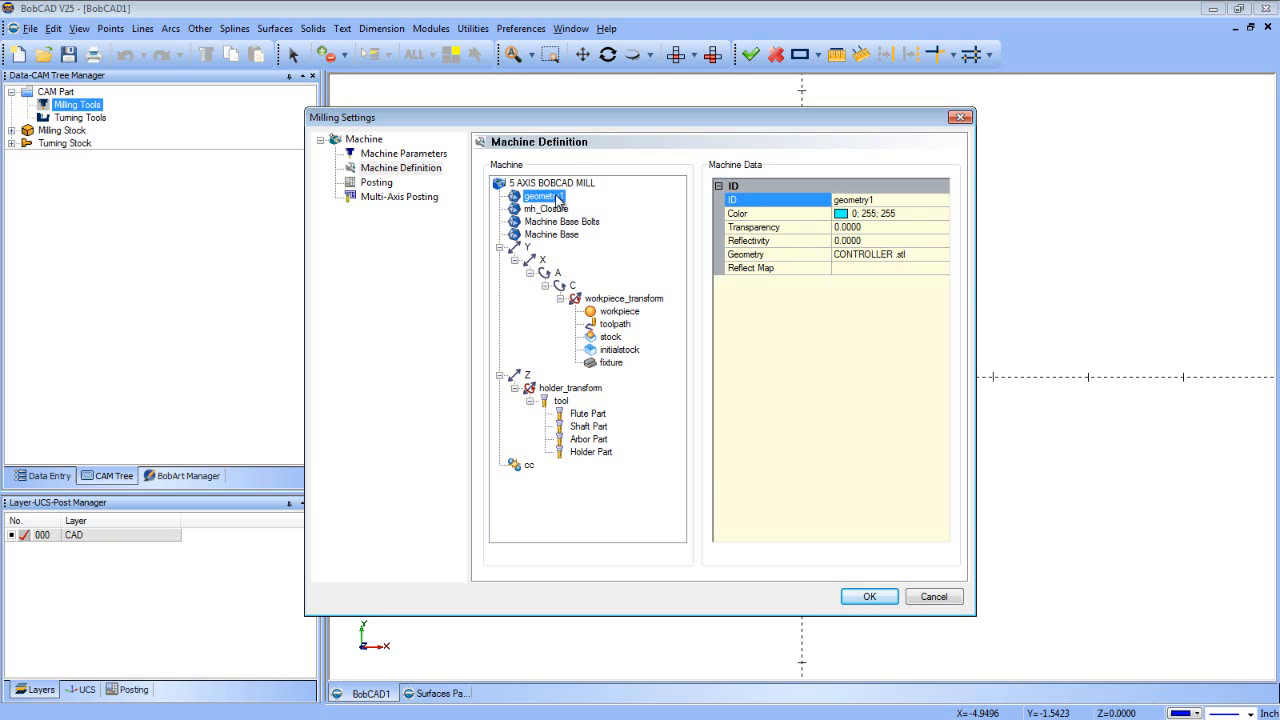
pyautogui.click(877, 200)
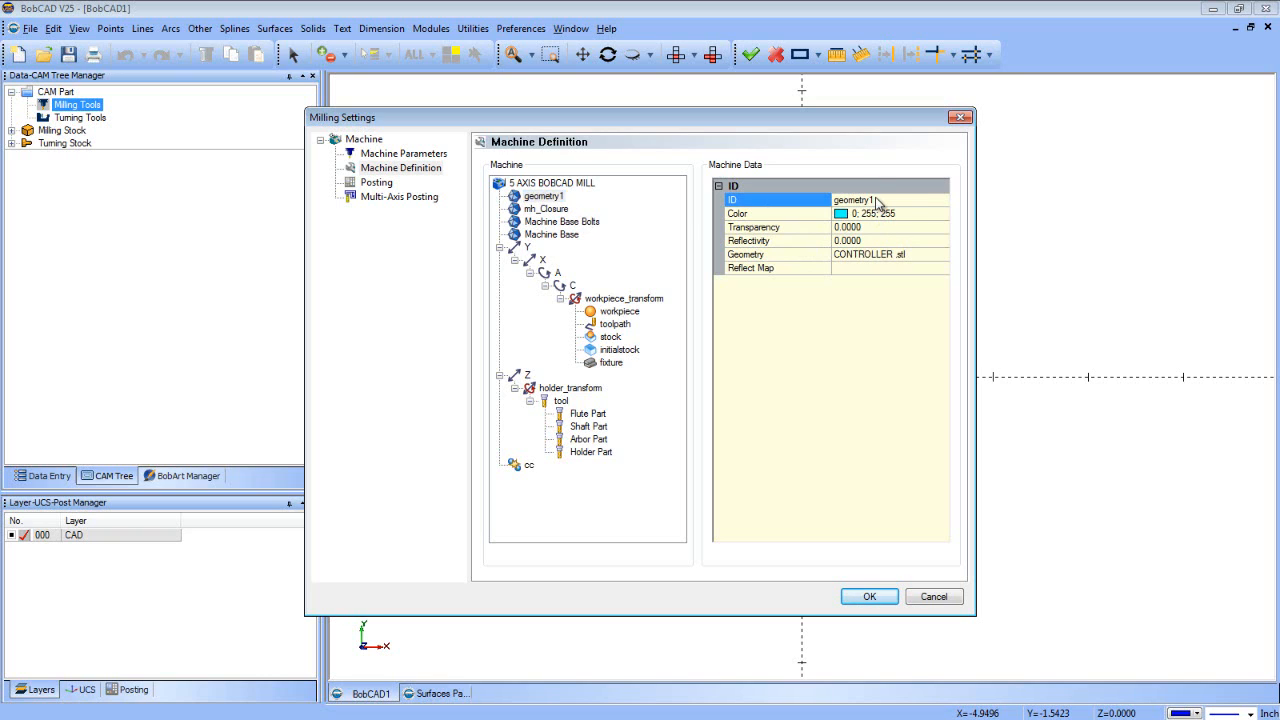
pyautogui.write('Mh_PController')
pyautogui.click(853, 200)
pyautogui.press('BackSpace')
pyautogui.press('Return')
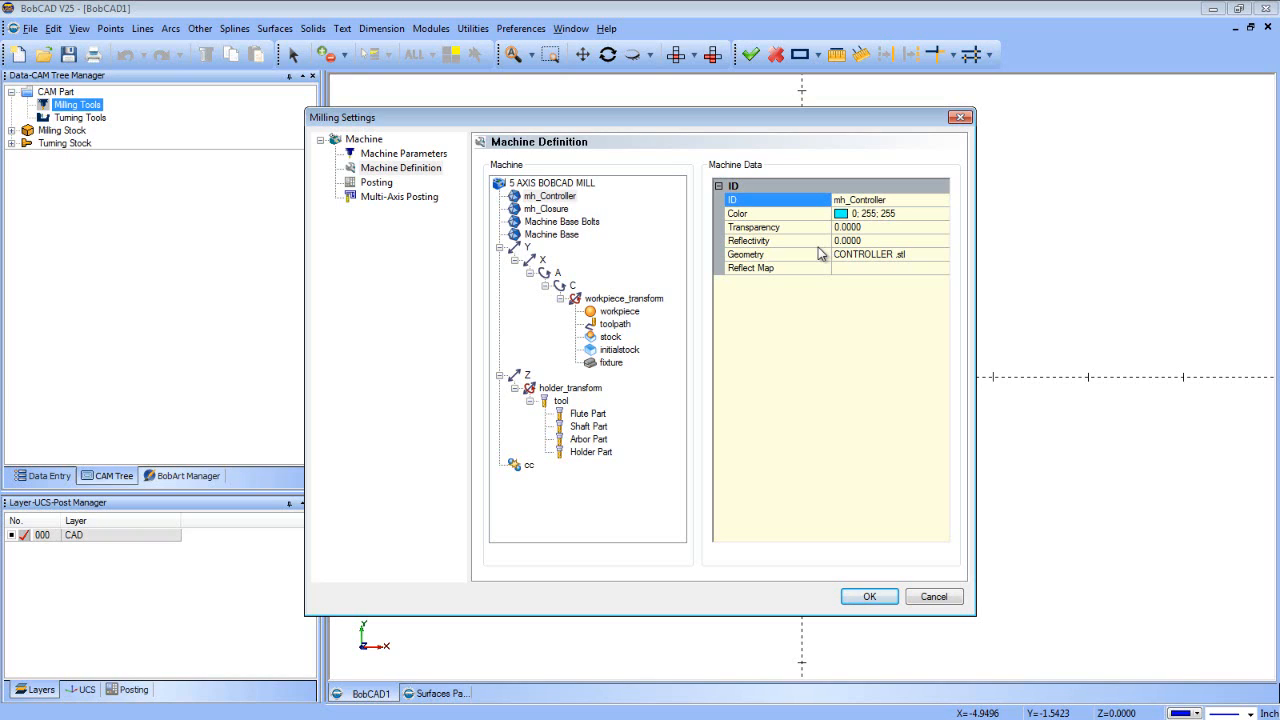
# Add BLACK_BUTTONS.stl as geometry directly under the machine's root node
pyautogui.rightClick(569, 184)
pyautogui.click(608, 264)
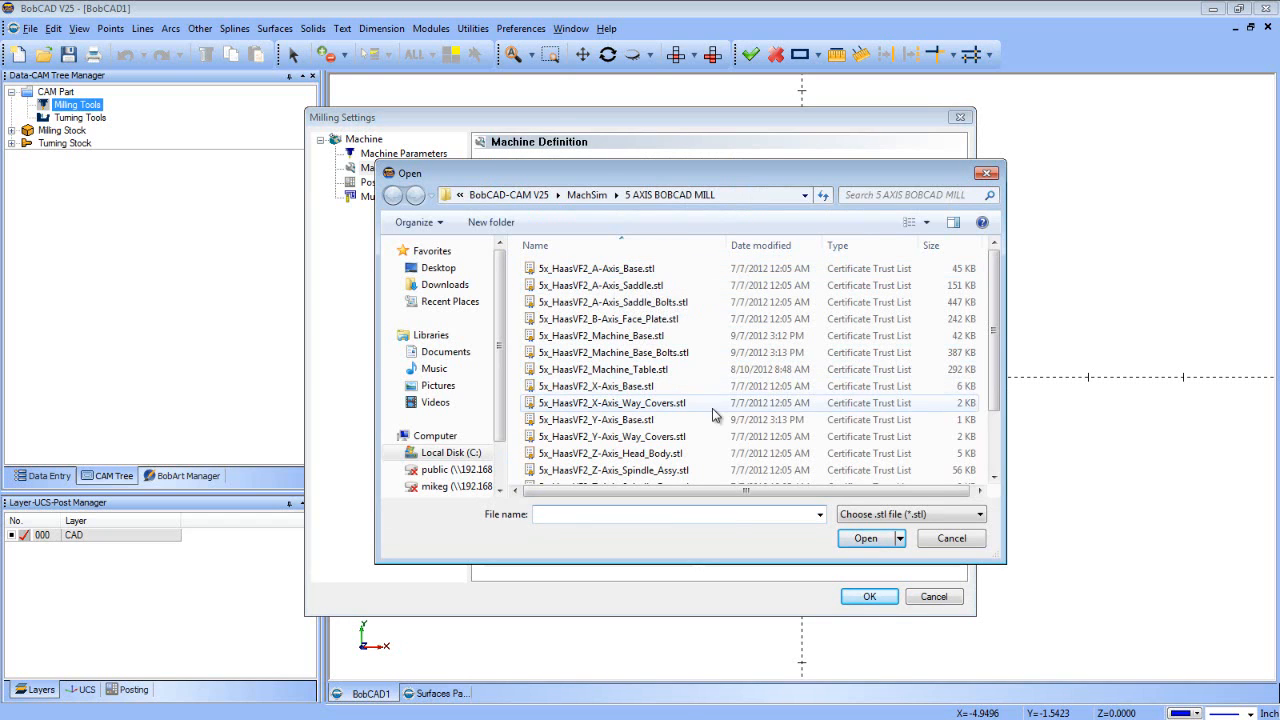
pyautogui.moveTo(997, 340); pyautogui.dragTo(997, 403)
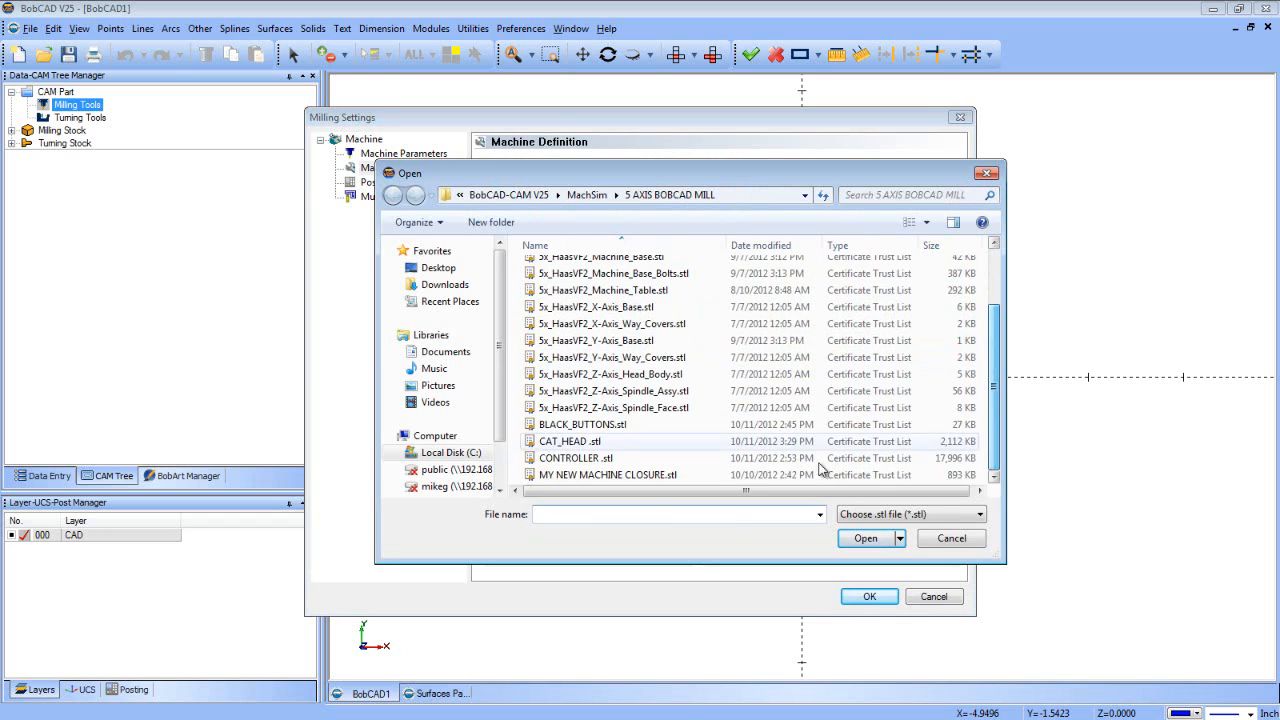
pyautogui.click(620, 424)
pyautogui.click(857, 537)
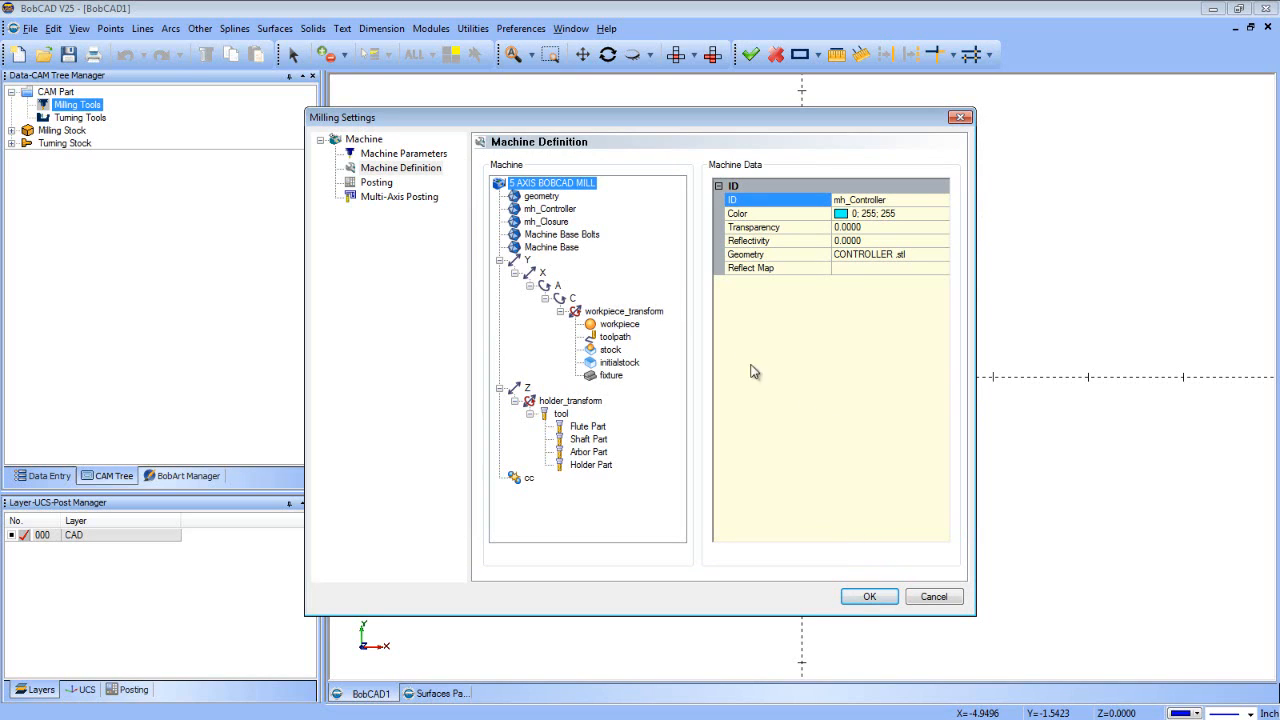
# Set the ID of the BLACK_BUTTONS.stl geometry to mh_Buttons and its color to black (0; 0; 0)
pyautogui.click(551, 199)
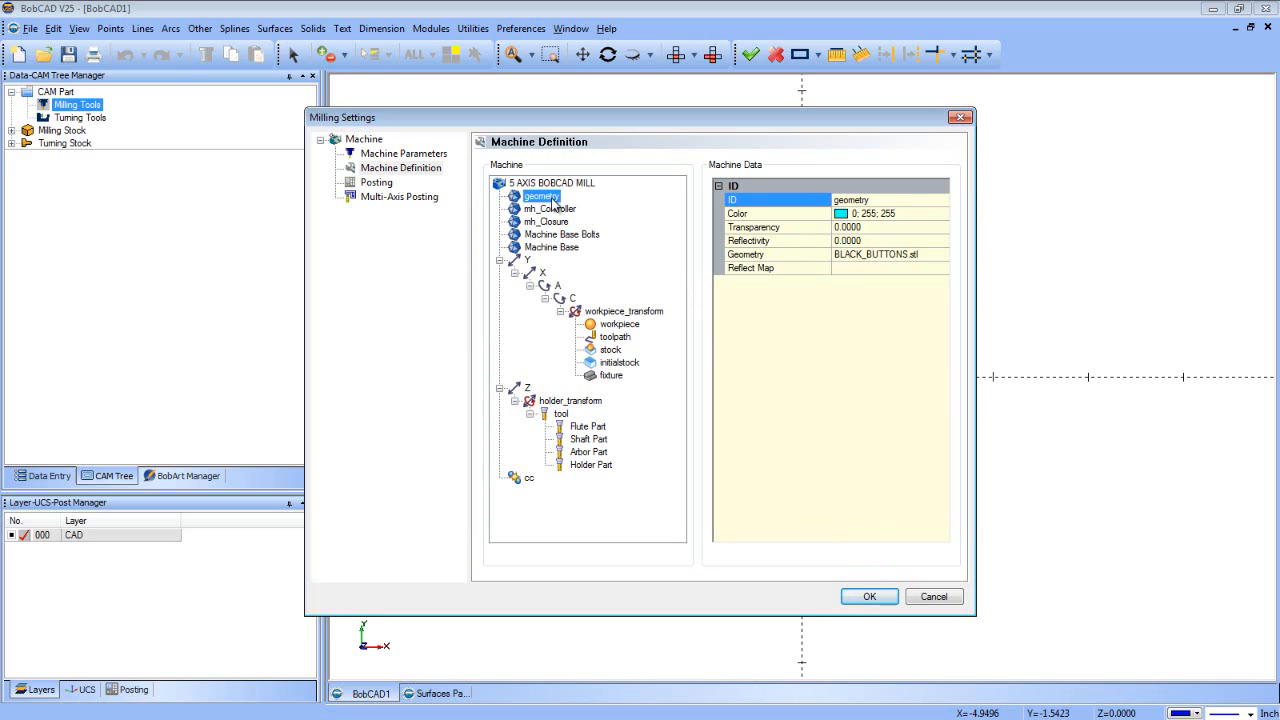
pyautogui.click(846, 201)
pyautogui.doubleClick(846, 200)
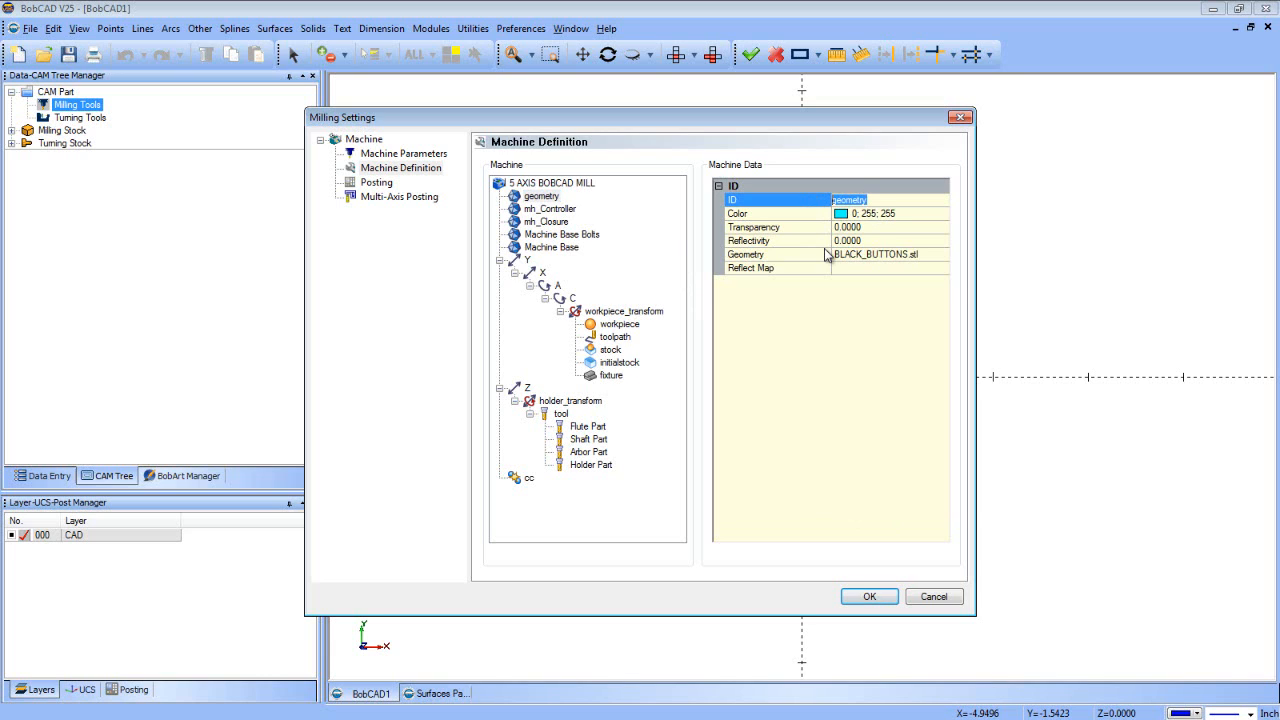
pyautogui.write('mh_Buttons')
pyautogui.click(903, 216)
pyautogui.click(941, 215)
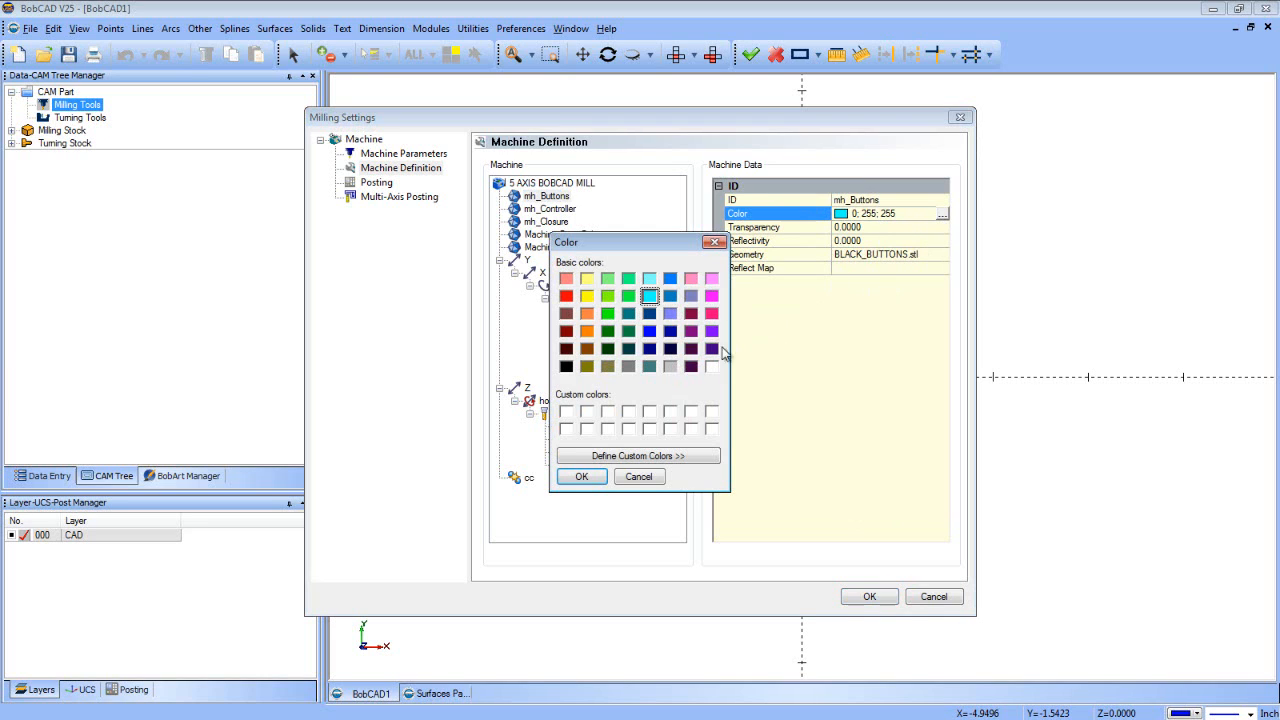
pyautogui.click(566, 366)
pyautogui.click(581, 476)
# Add CAT_HEAD .stl as geometry under the machine's root node and set its ID to mh_Cat Head
pyautogui.rightClick(561, 184)
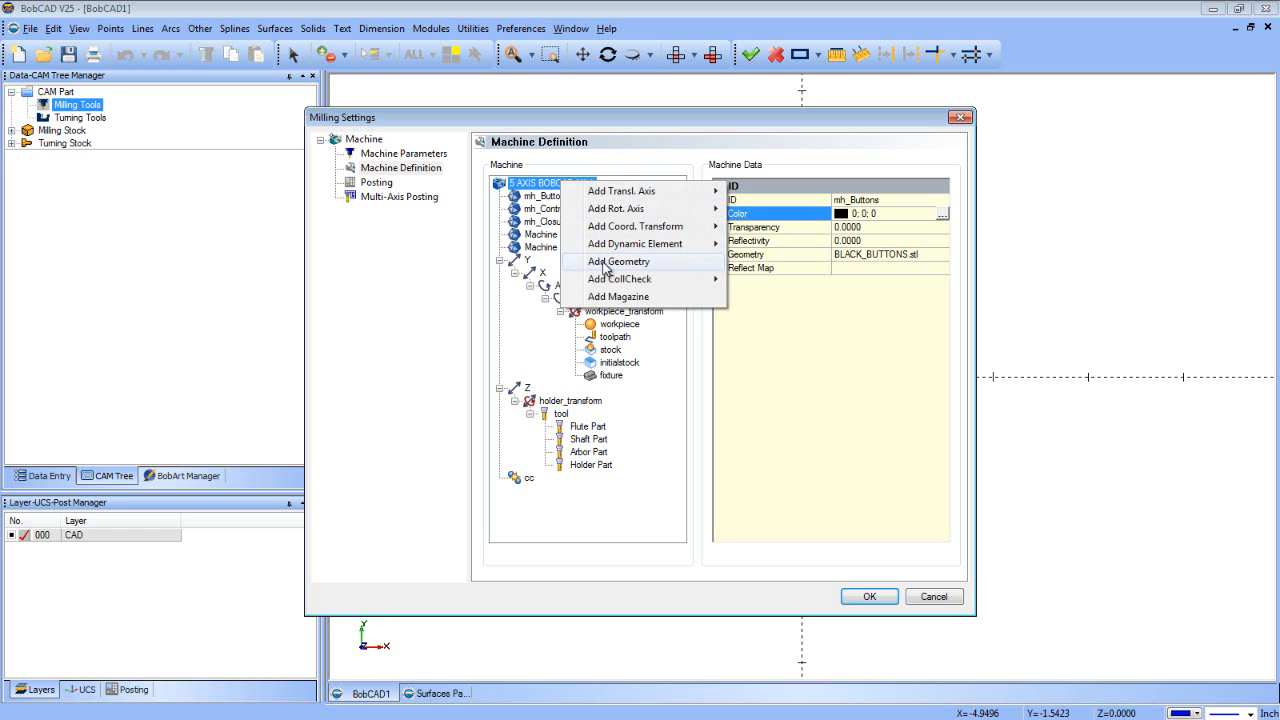
pyautogui.click(605, 262)
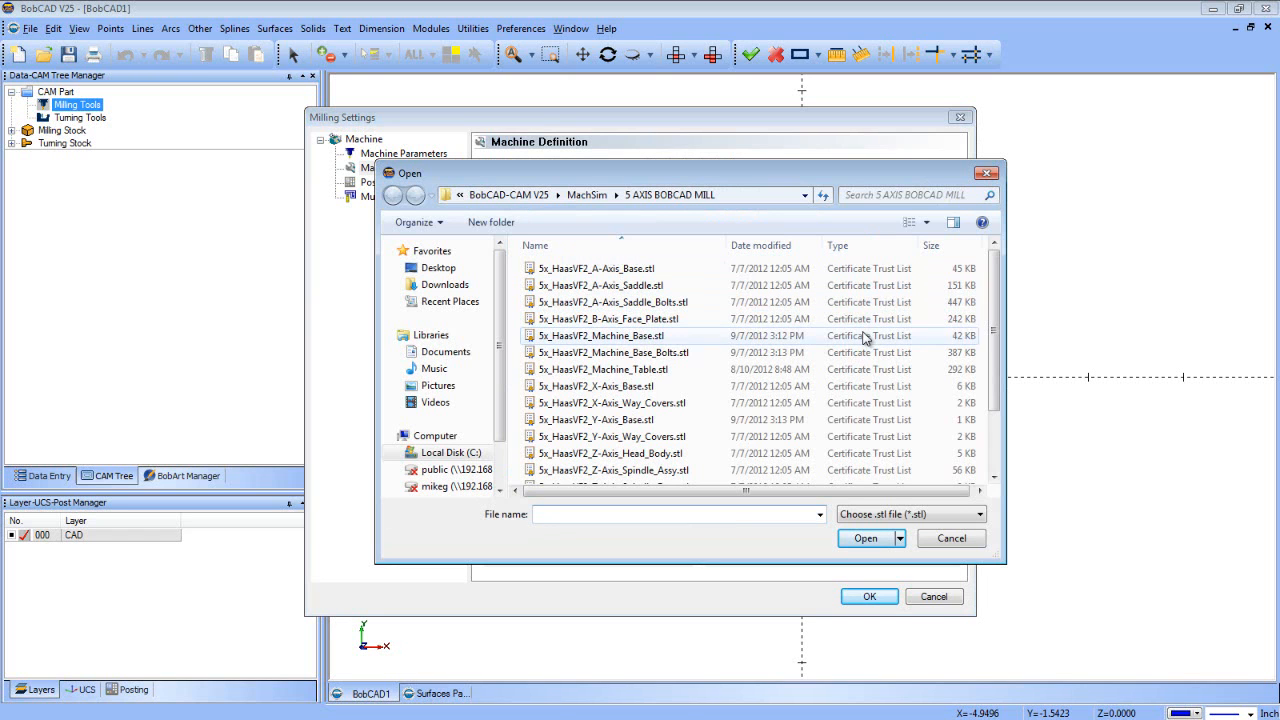
pyautogui.moveTo(996, 300); pyautogui.dragTo(996, 340)
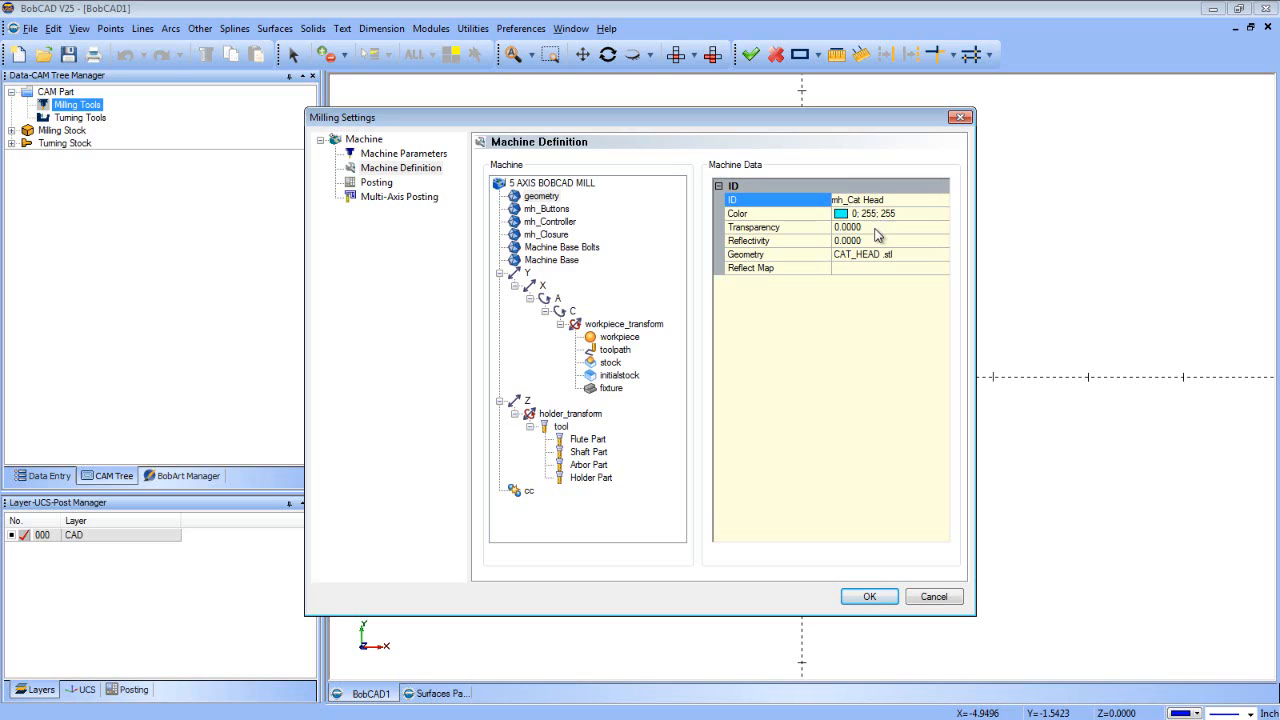
pyautogui.click(892, 215)
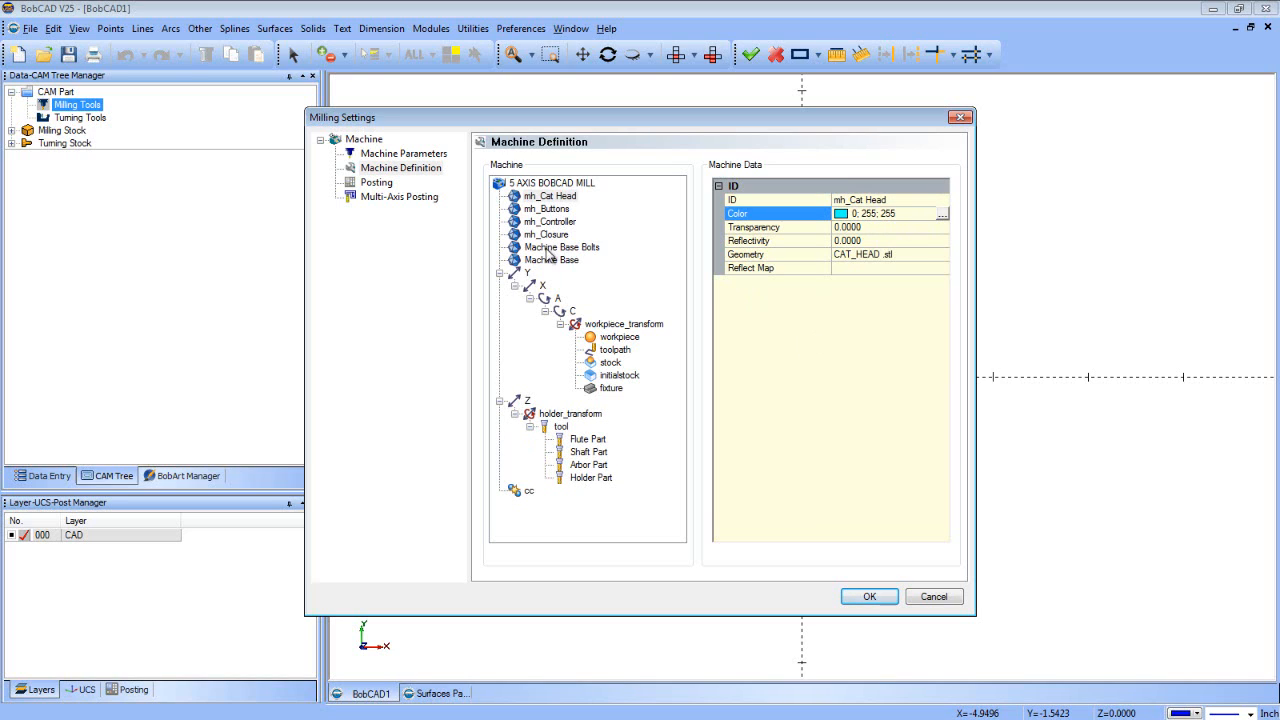
# Add 5x_HaasVF2_Y-Axis_Base.stl as geometry under the Y axis
pyautogui.click(527, 273)
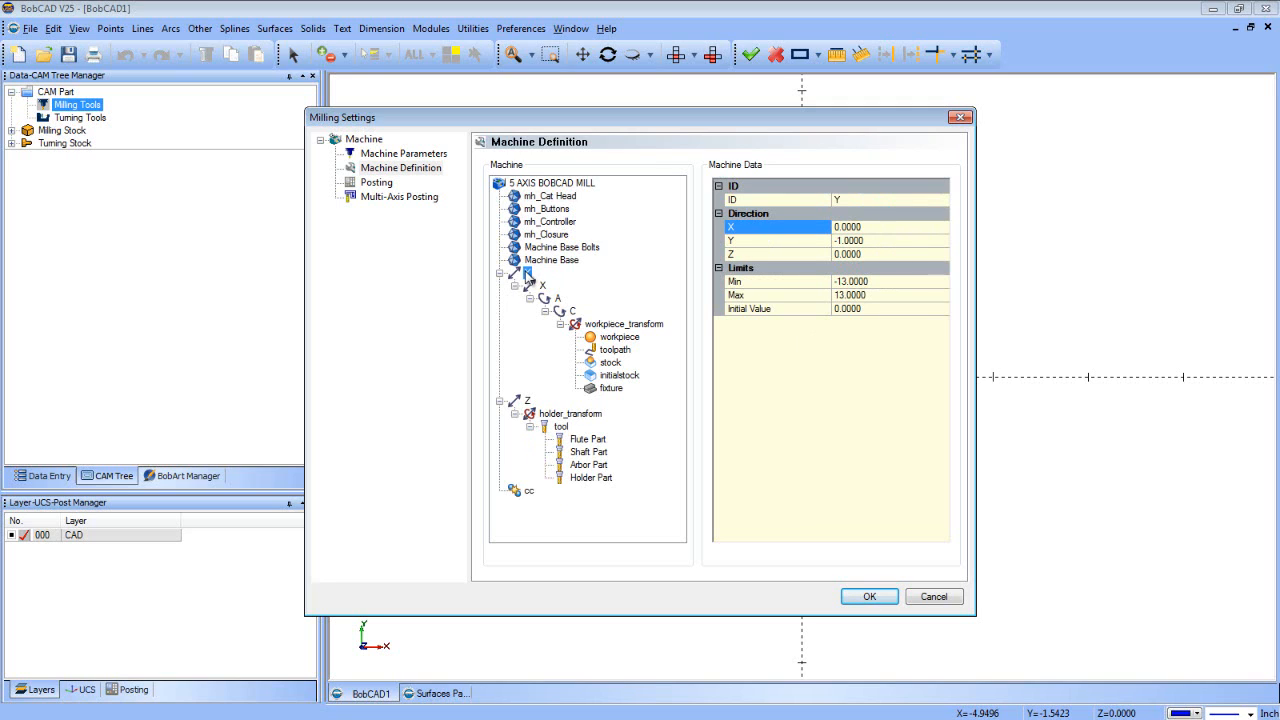
pyautogui.rightClick(526, 272)
pyautogui.click(570, 282)
pyautogui.click(639, 421)
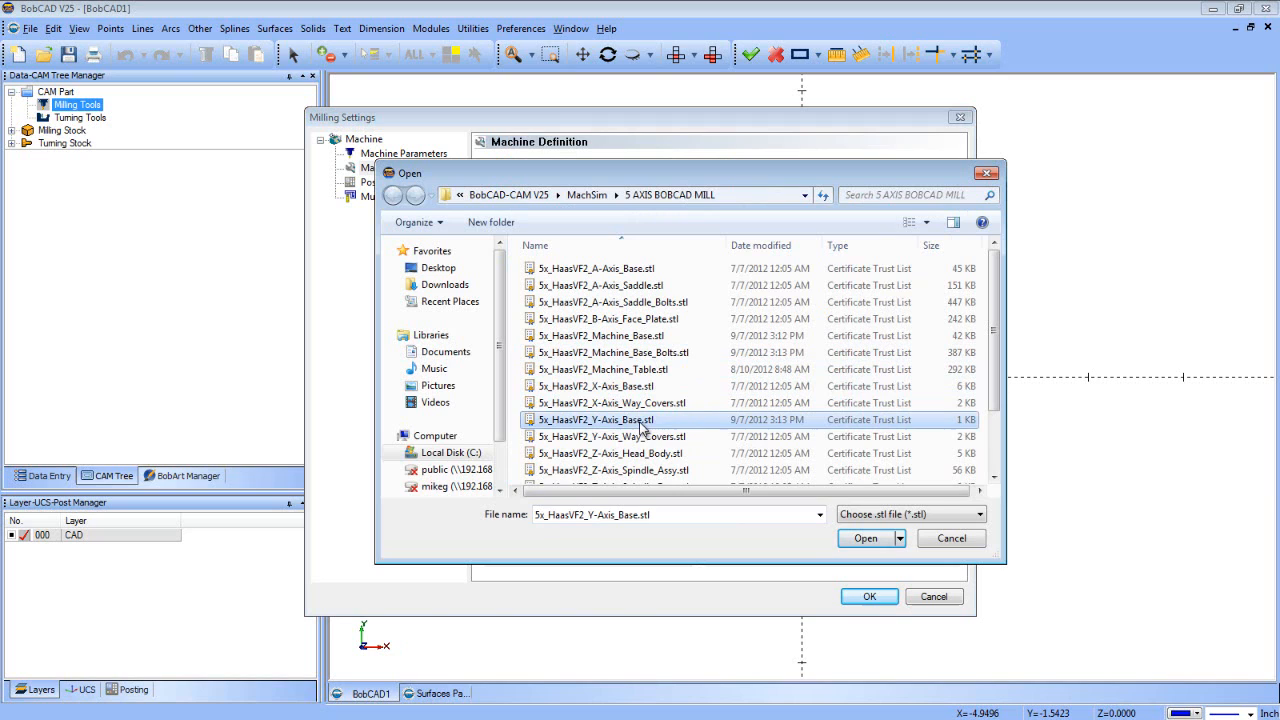
pyautogui.click(856, 540)
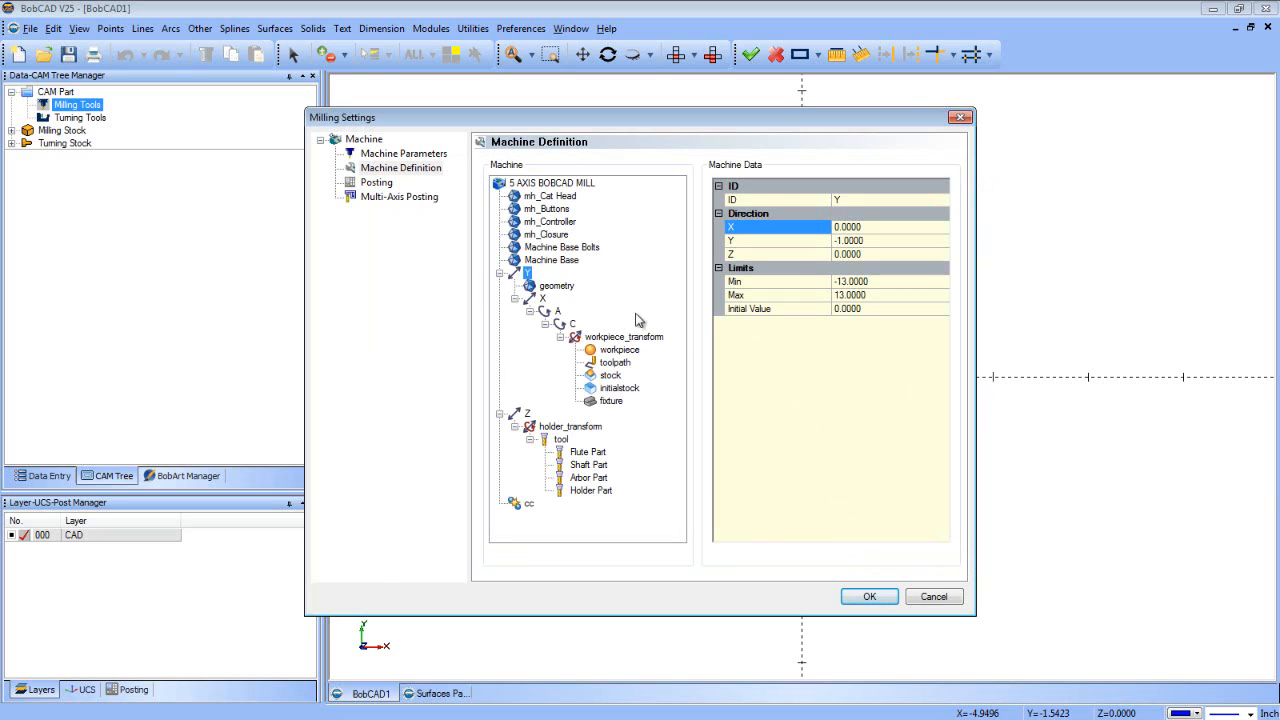
# Set the ID of the new geometry under the Y axis to Y Axis Base and its color to light gray (192; 192; 192)
pyautogui.click(560, 287)
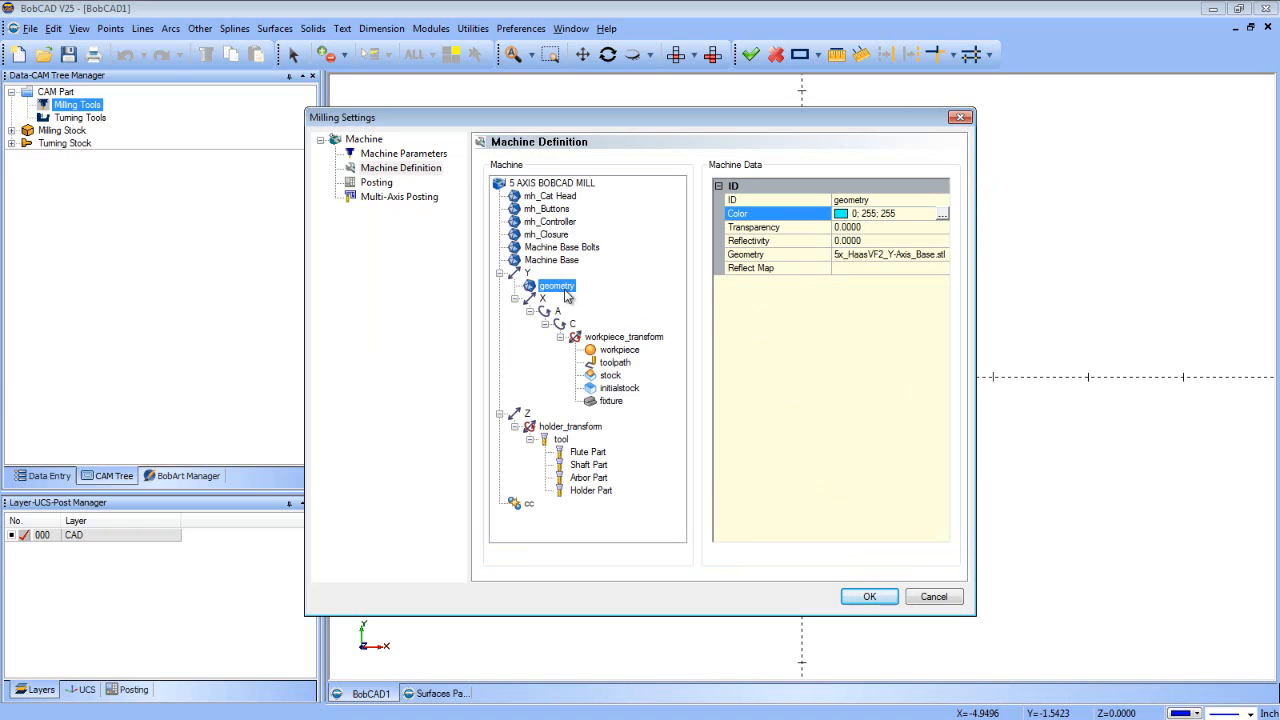
pyautogui.click(882, 200)
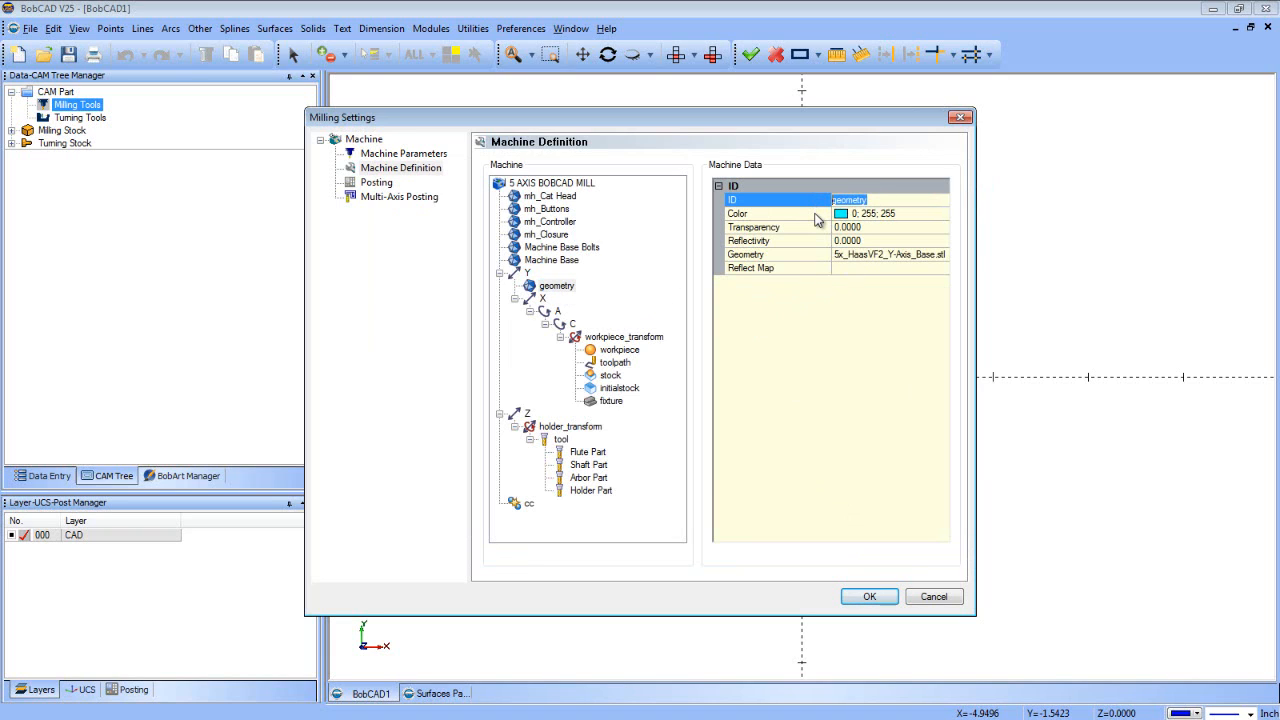
pyautogui.write('Y Axis Base')
pyautogui.press('Return')
pyautogui.click(893, 221)
pyautogui.click(941, 216)
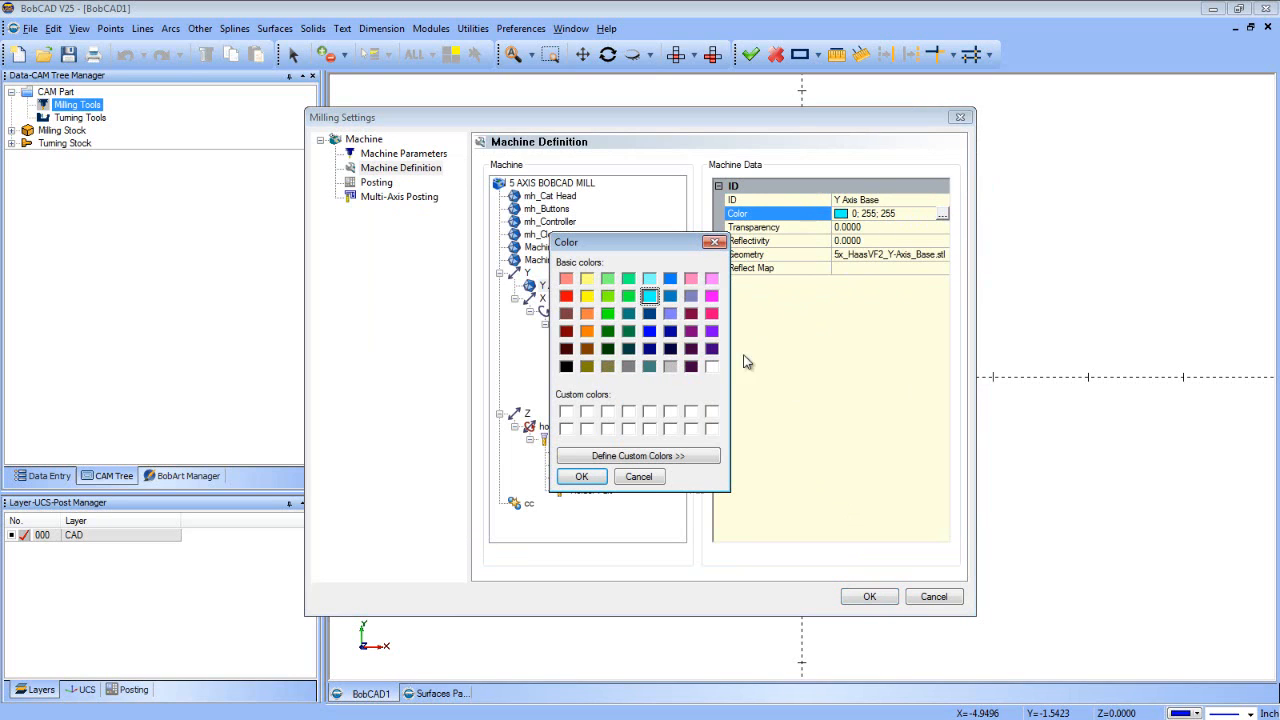
pyautogui.click(670, 366)
pyautogui.click(599, 476)
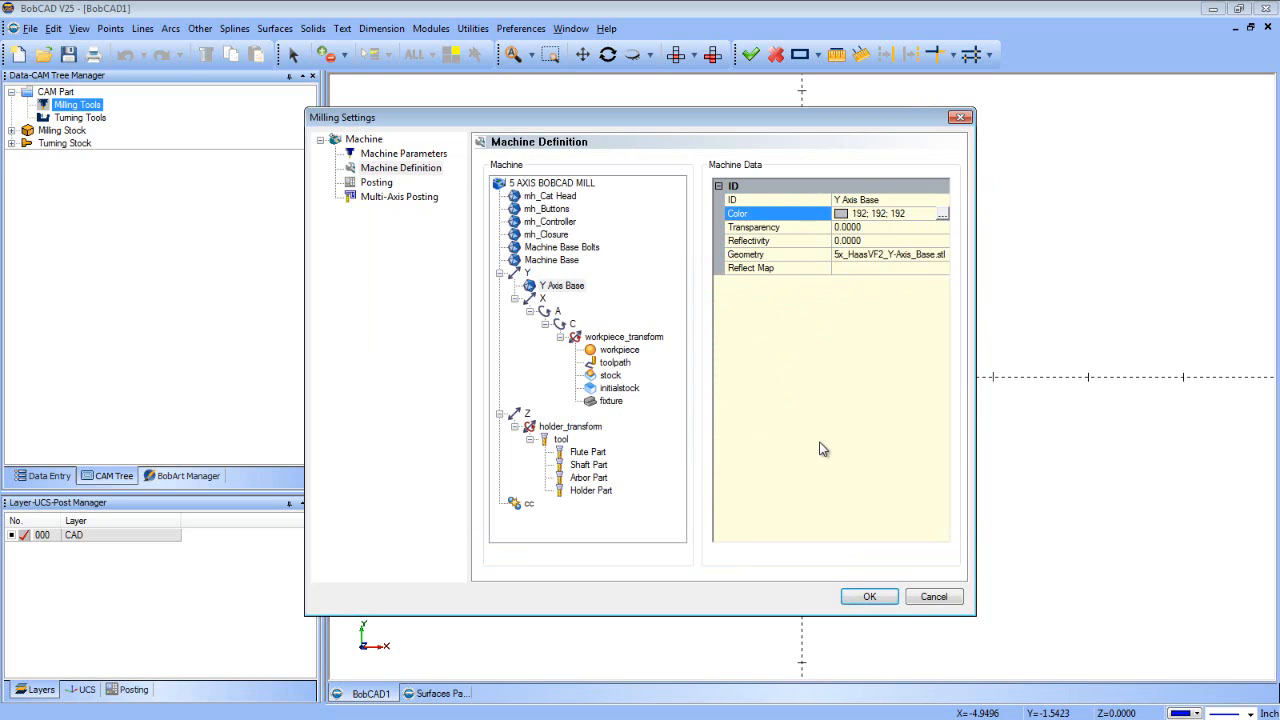
# Add 5x_HaasVF2_Y-Axis_Way_Covers.stl as a second geometry under the Y axis
pyautogui.rightClick(529, 275)
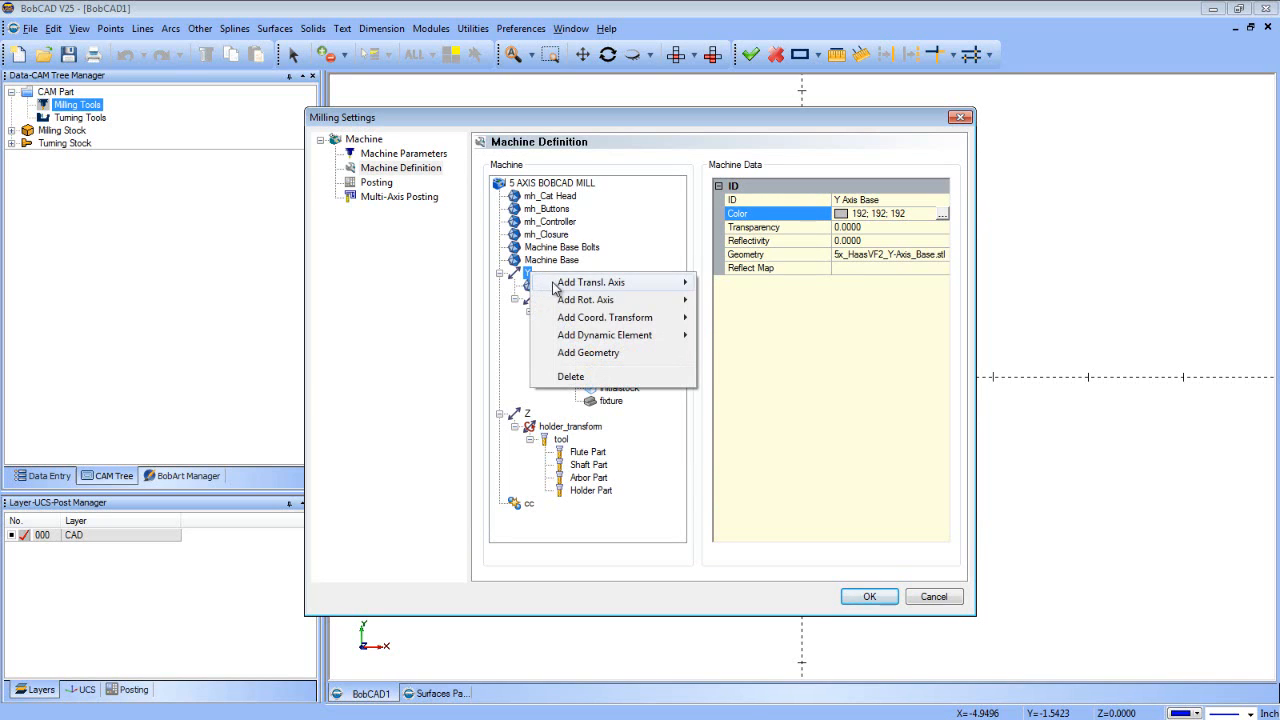
pyautogui.click(585, 353)
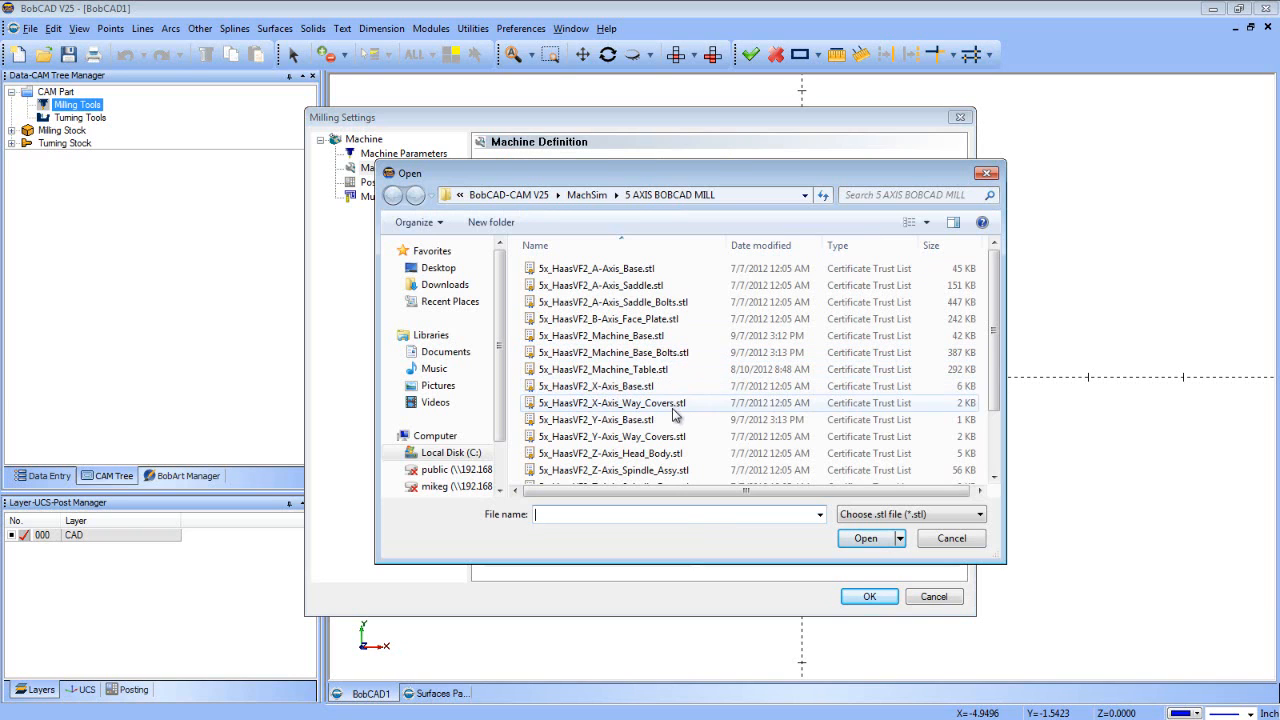
pyautogui.click(696, 442)
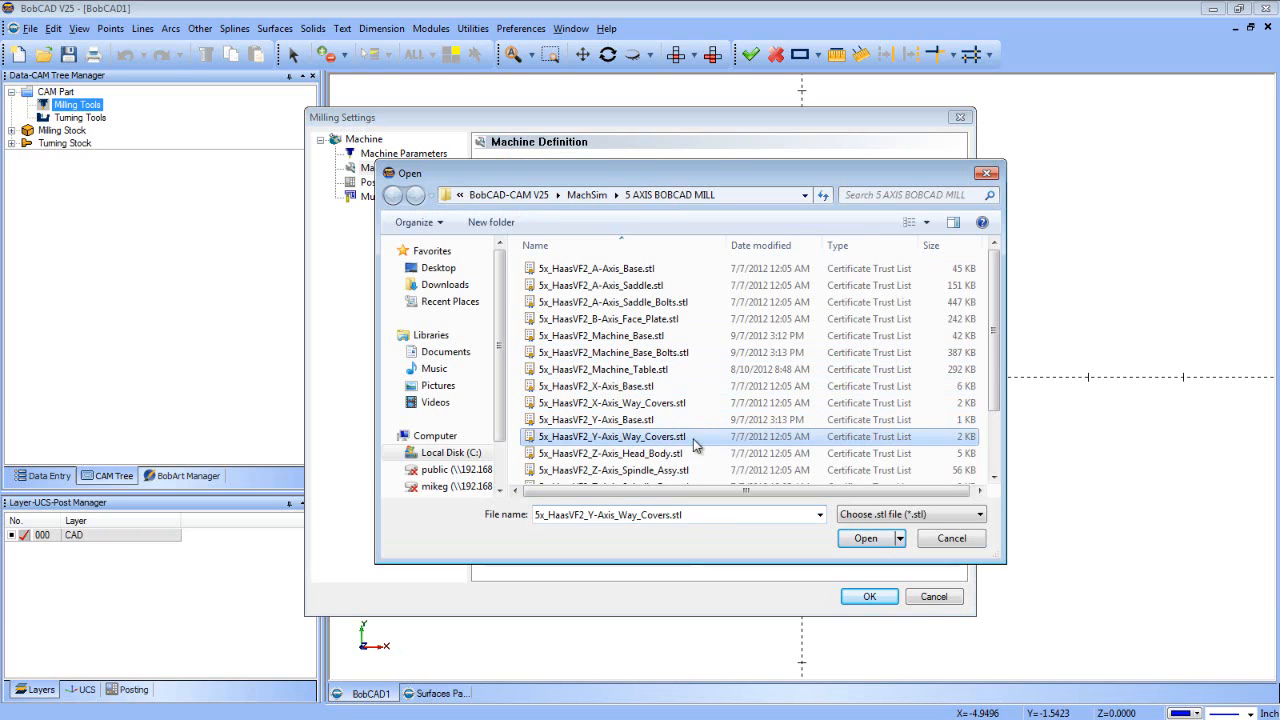
pyautogui.click(845, 538)
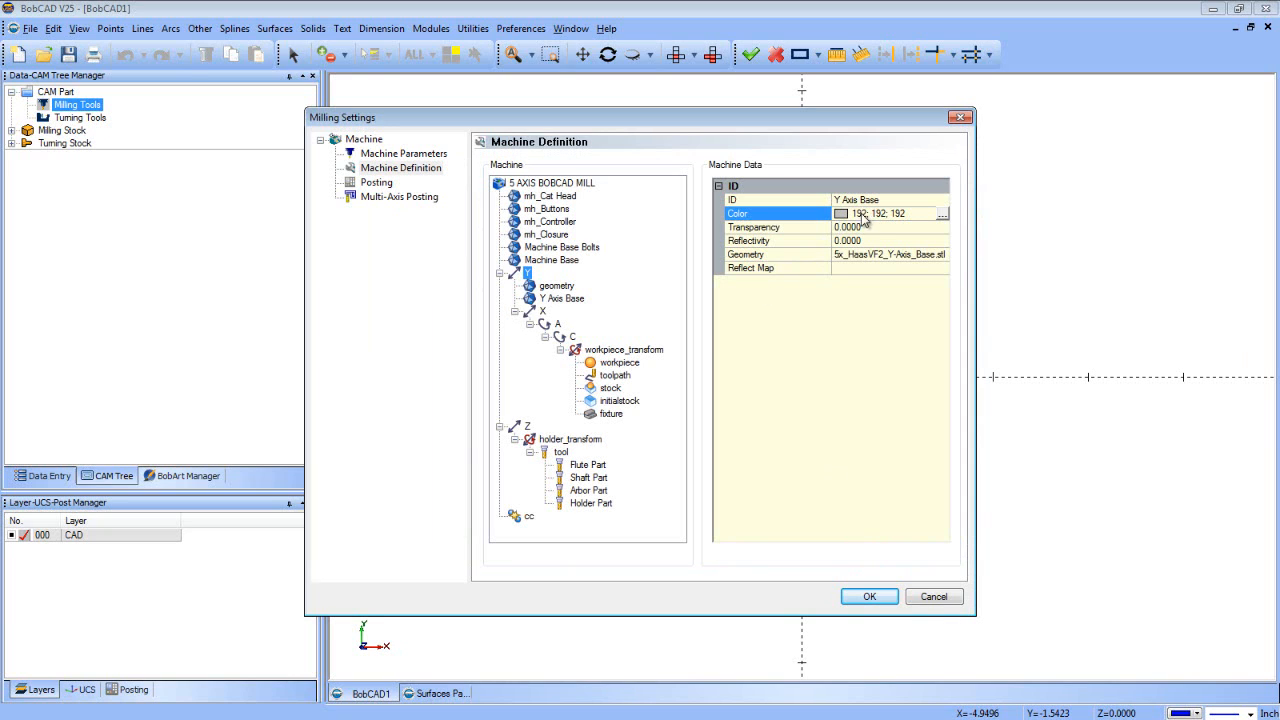
# Set the ID of the way covers geometry under the Y axis to Y Axis Ways
pyautogui.click(557, 286)
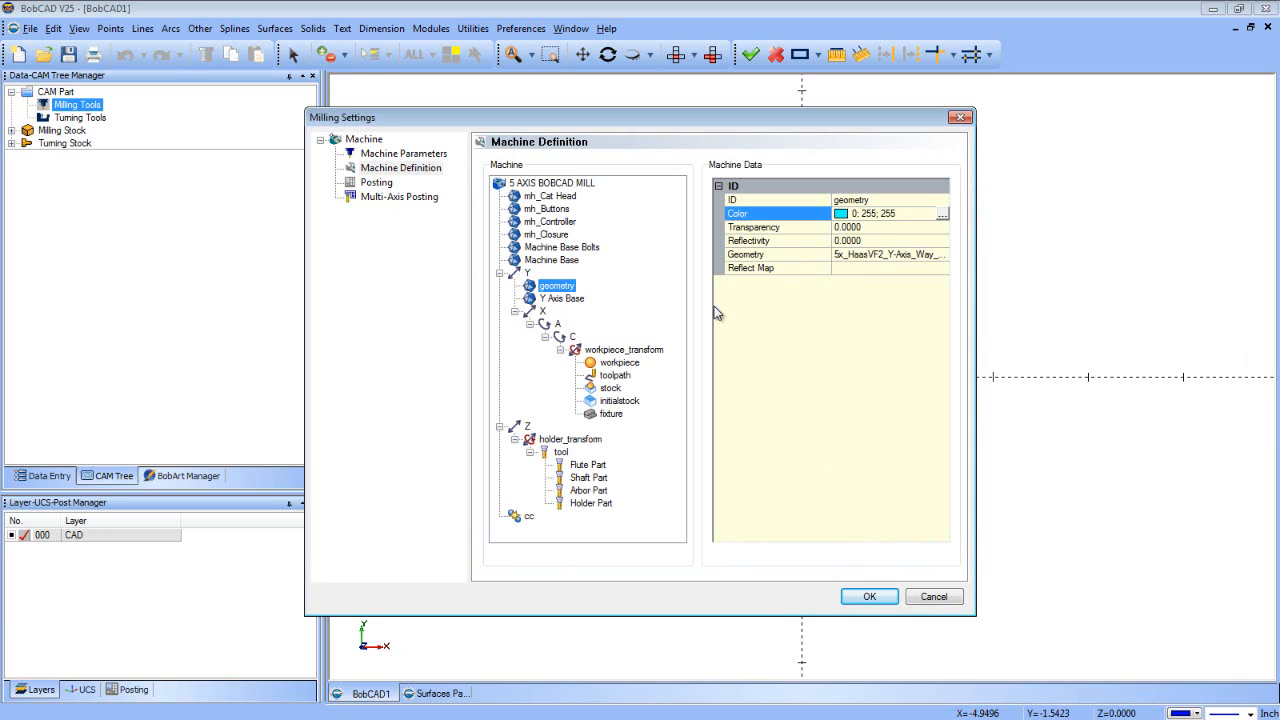
pyautogui.click(884, 200)
pyautogui.click(884, 200)
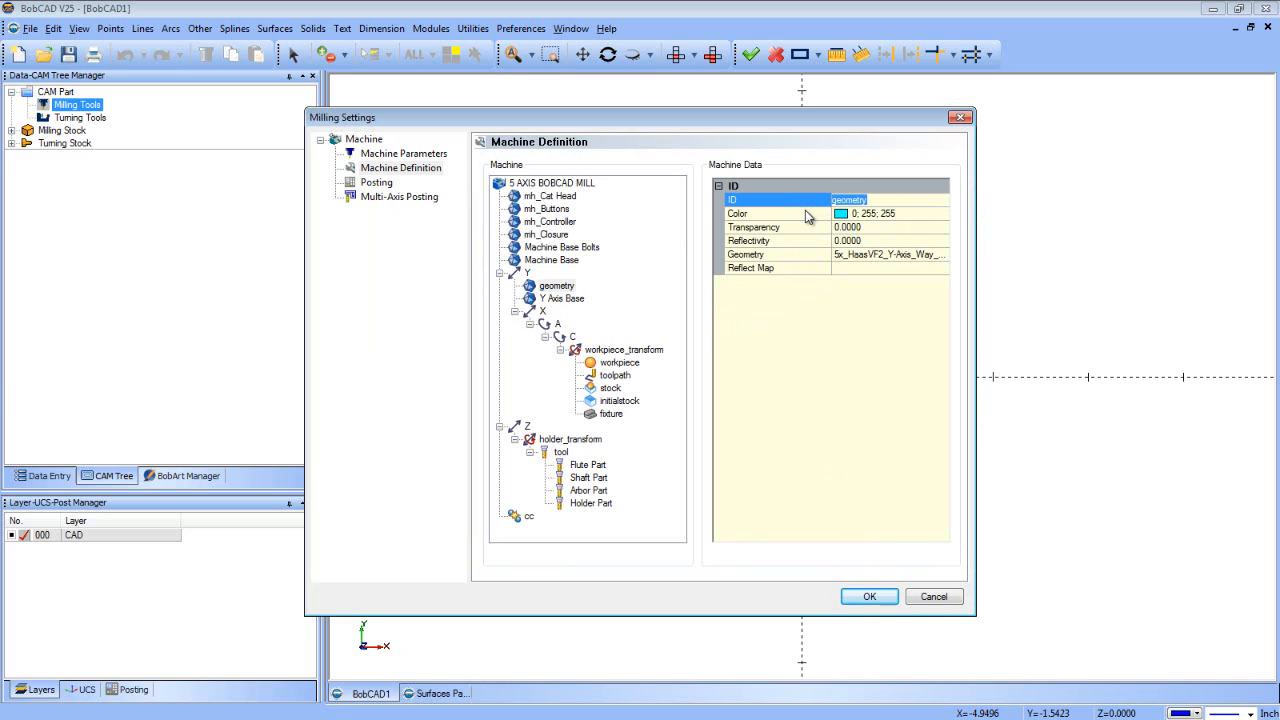
pyautogui.write('Y Axis Ways')
pyautogui.press('Return')
# Add 5x_HaasVF2_X-Axis_Base.stl as geometry under the X axis and set its ID to X Axis Base
pyautogui.press('BackSpace')
pyautogui.write('X')
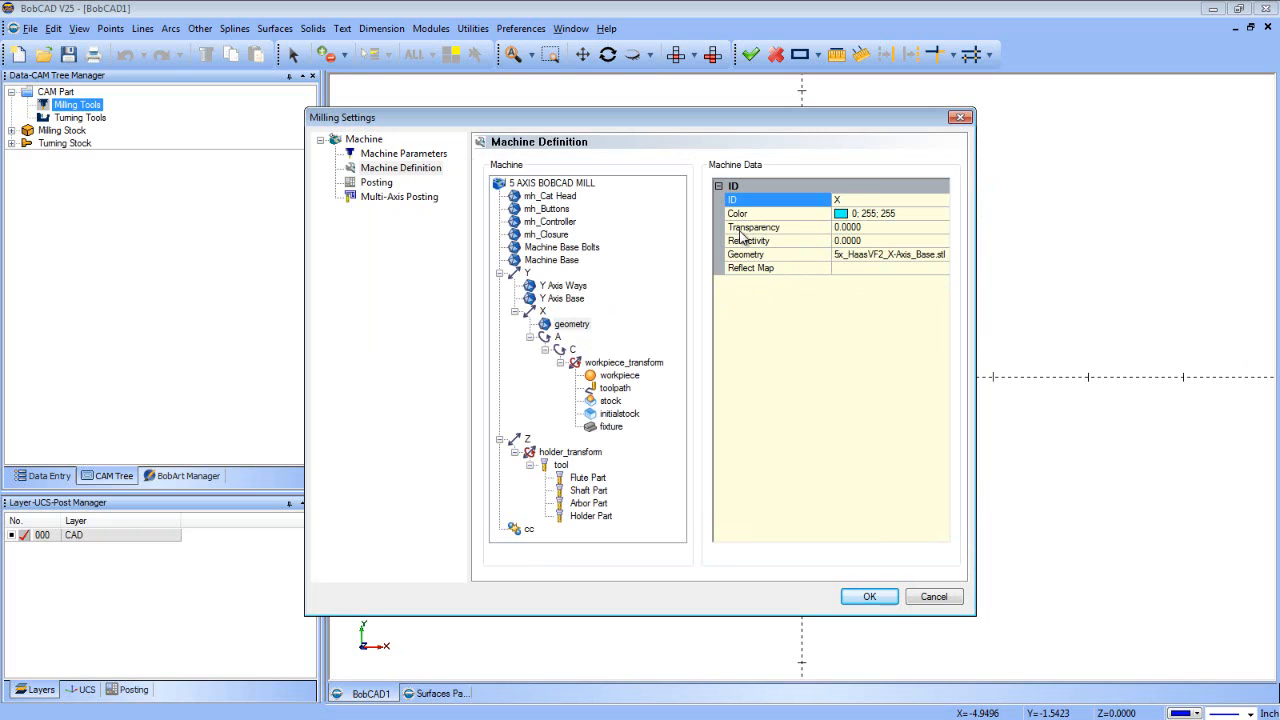
pyautogui.write(' Axis Base')
pyautogui.press('Return')
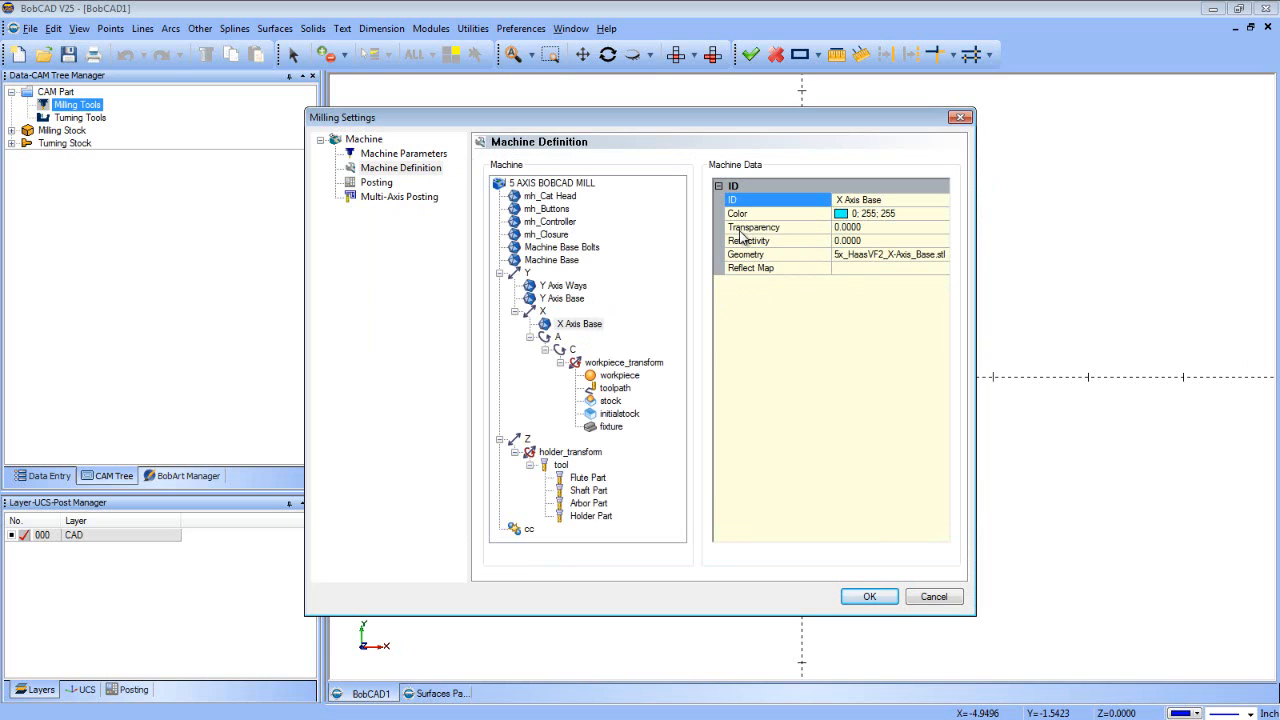
# Set the color of the X Axis Base geometry to light gray (192; 192; 192)
pyautogui.click(918, 213)
pyautogui.click(942, 214)
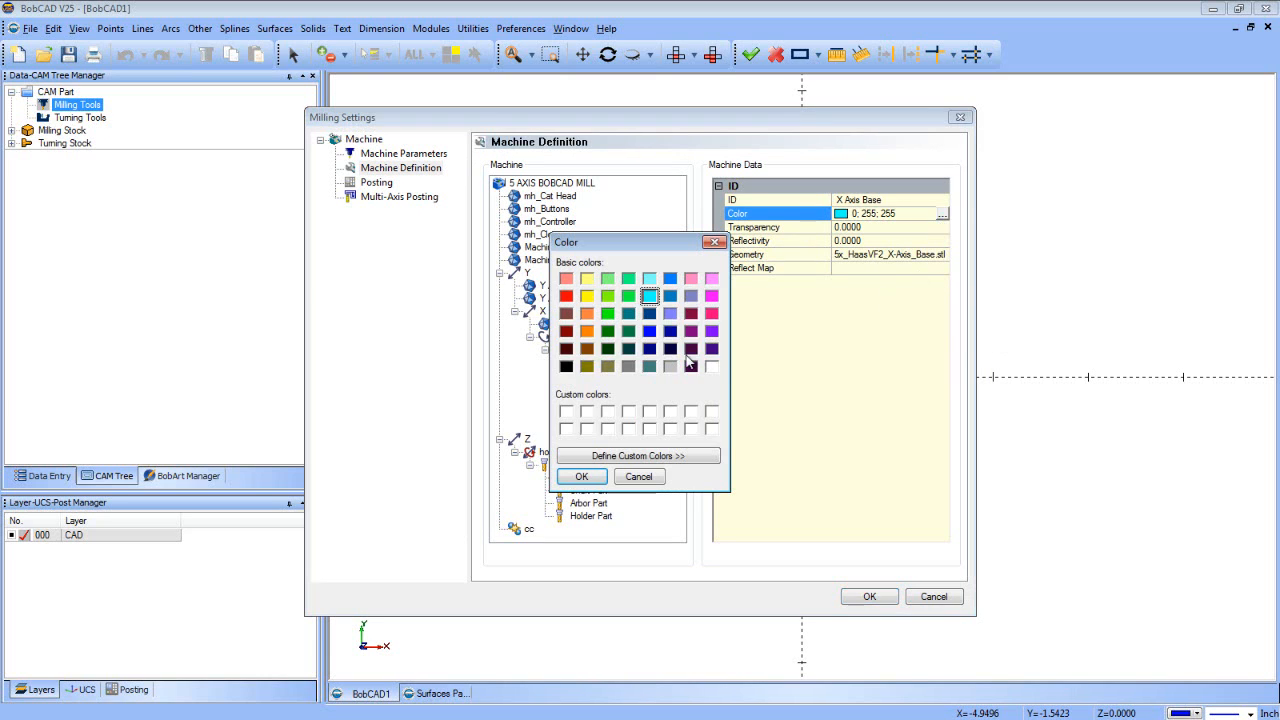
pyautogui.click(670, 366)
pyautogui.click(581, 476)
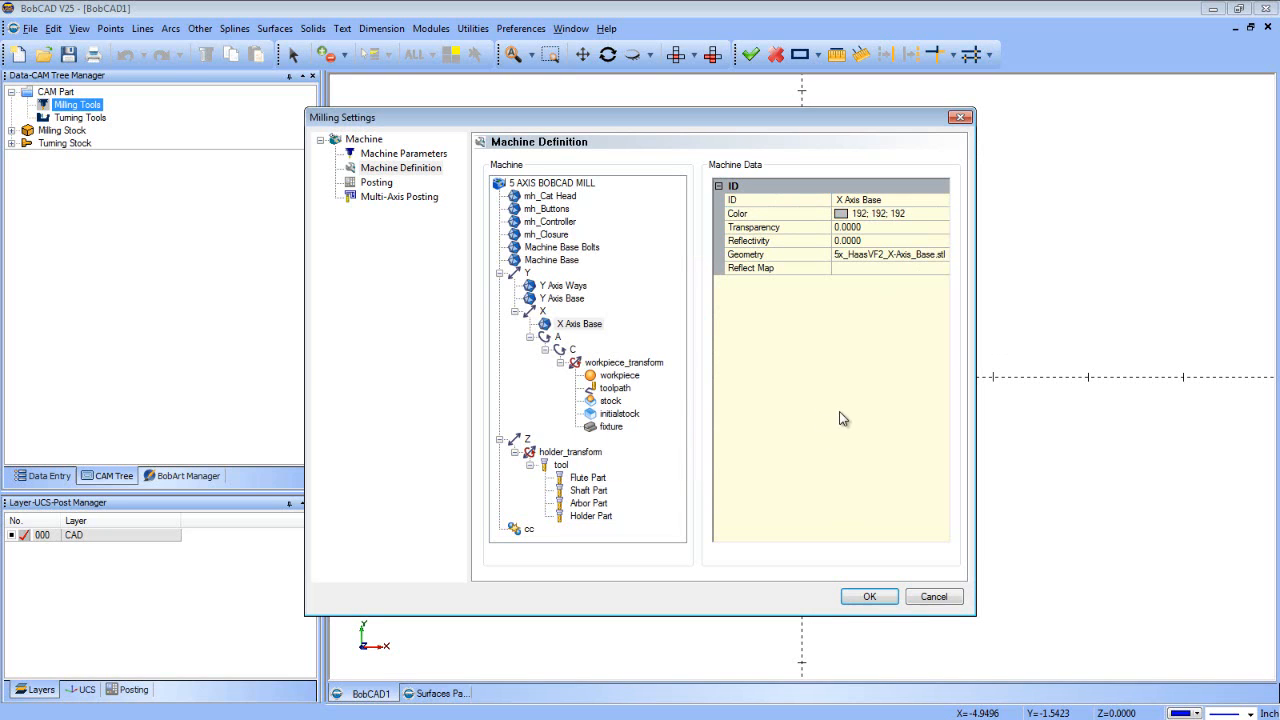
# Add 5x_HaasVF2_X-Axis_Way_Covers.stl as geometry under the X axis and set its ID to X Axis Ways
pyautogui.rightClick(542, 312)
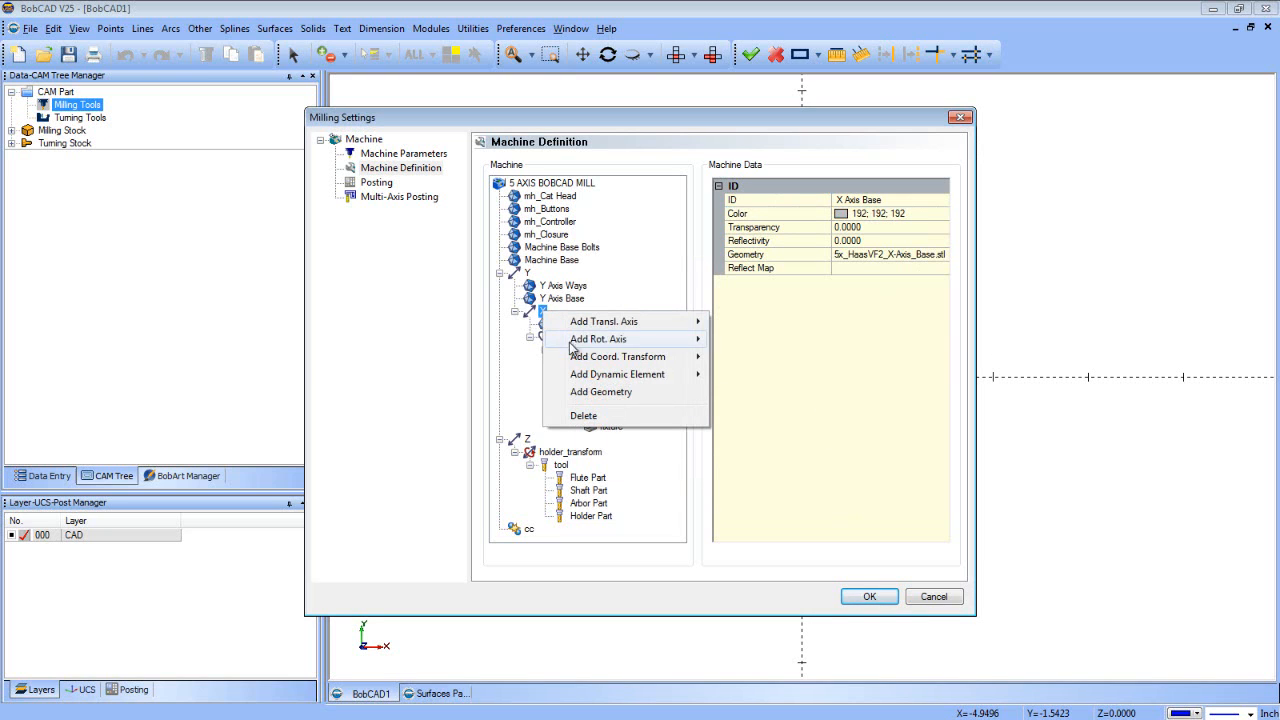
pyautogui.click(581, 391)
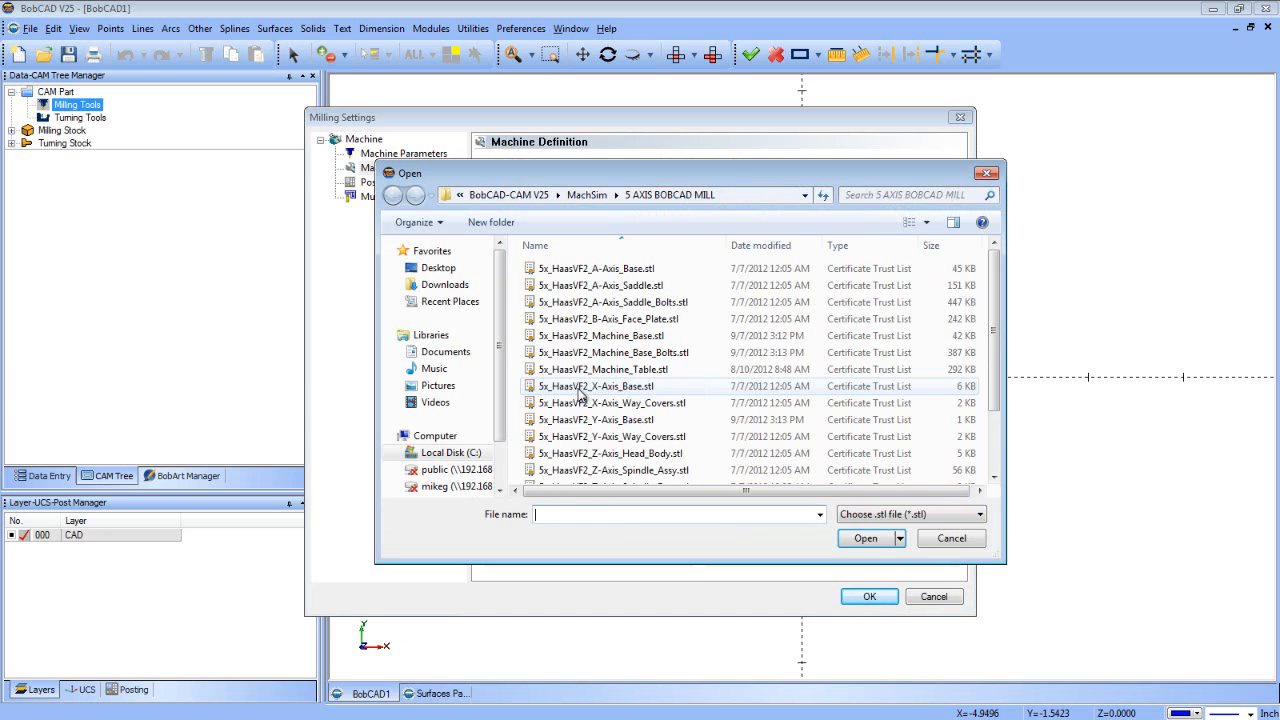
pyautogui.click(586, 327)
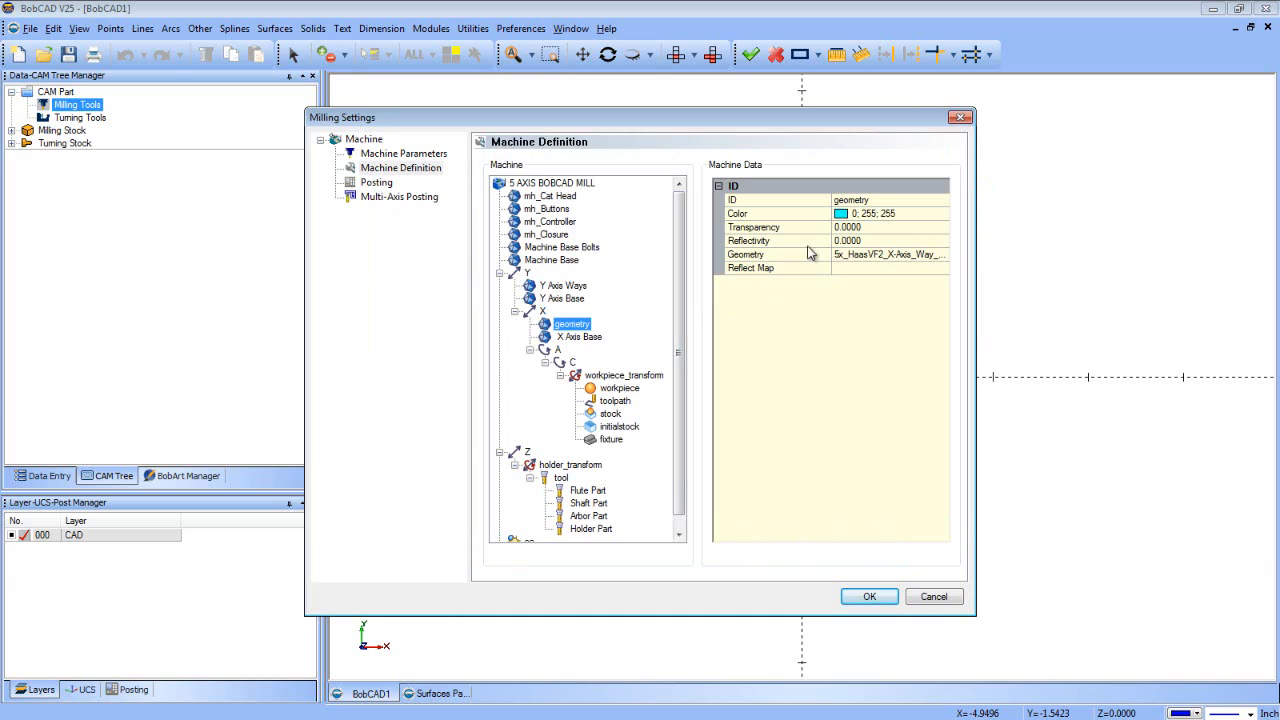
pyautogui.click(885, 201)
pyautogui.click(885, 201)
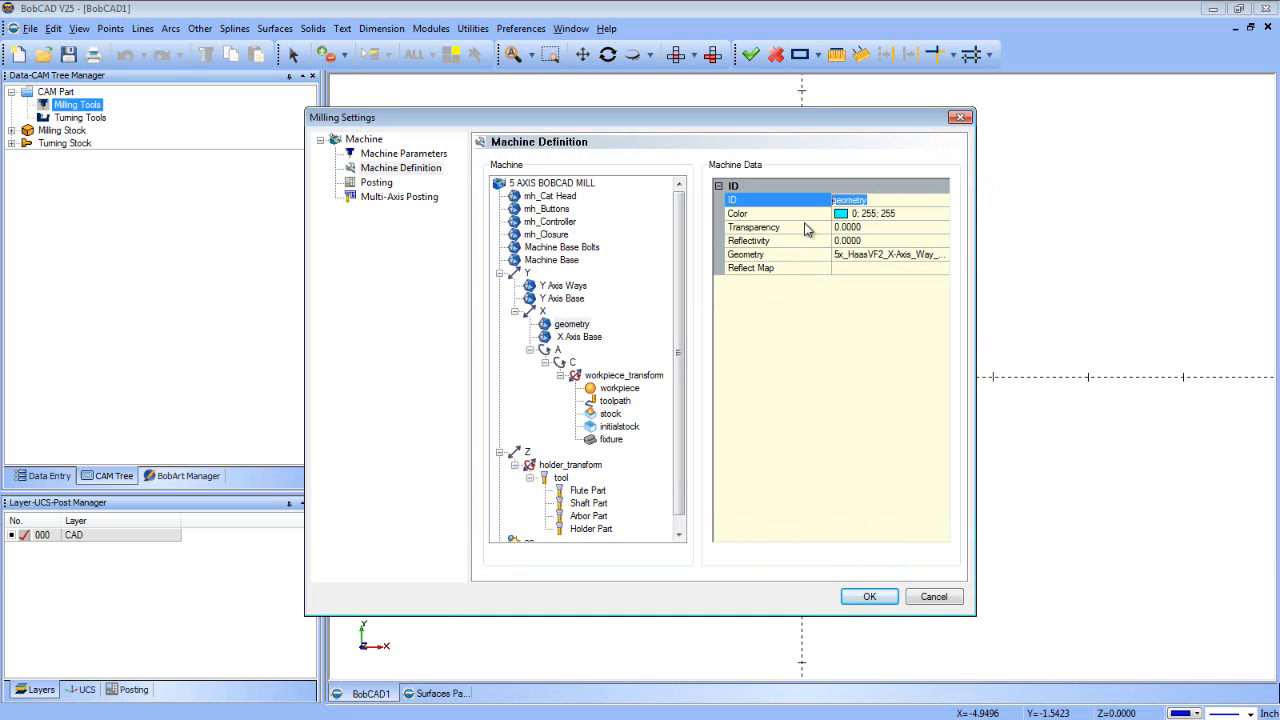
pyautogui.write('X Axis Ways')
pyautogui.press('Return')
# Add 5x_HaasVF2_A-Axis_Base.stl as geometry under the X axis
pyautogui.rightClick(542, 312)
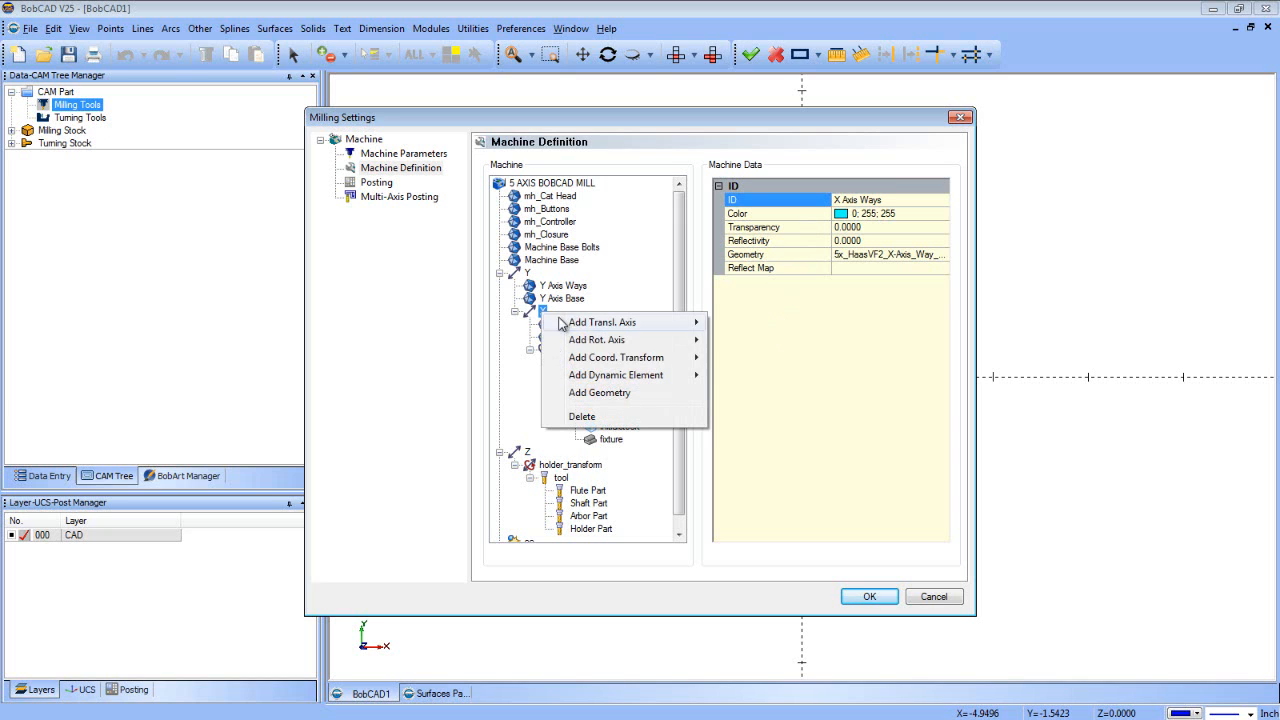
pyautogui.click(597, 393)
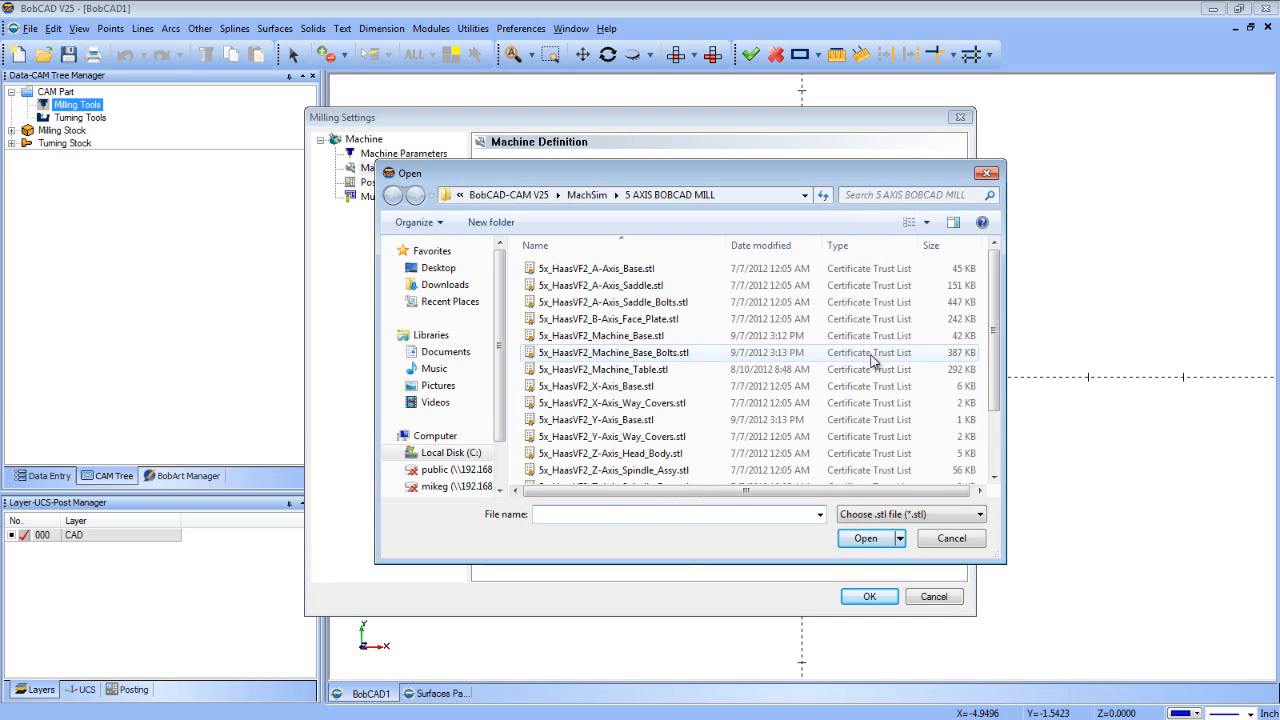
pyautogui.click(590, 268)
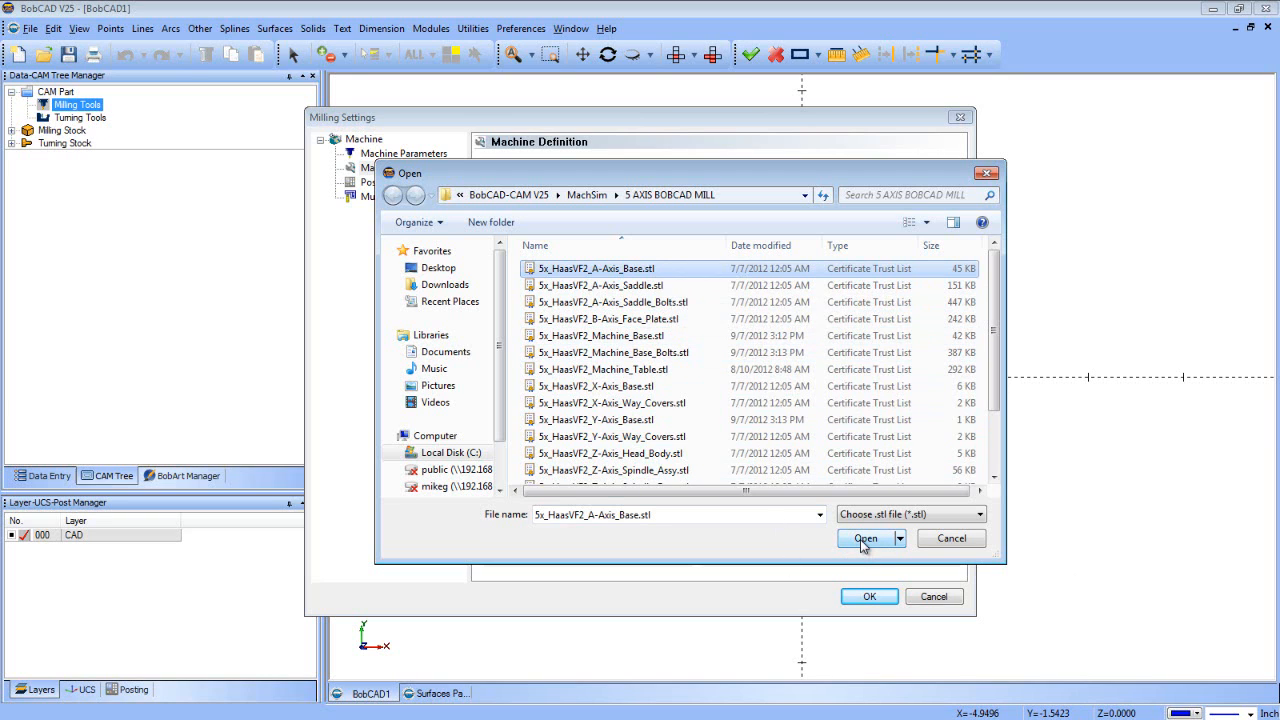
pyautogui.click(862, 539)
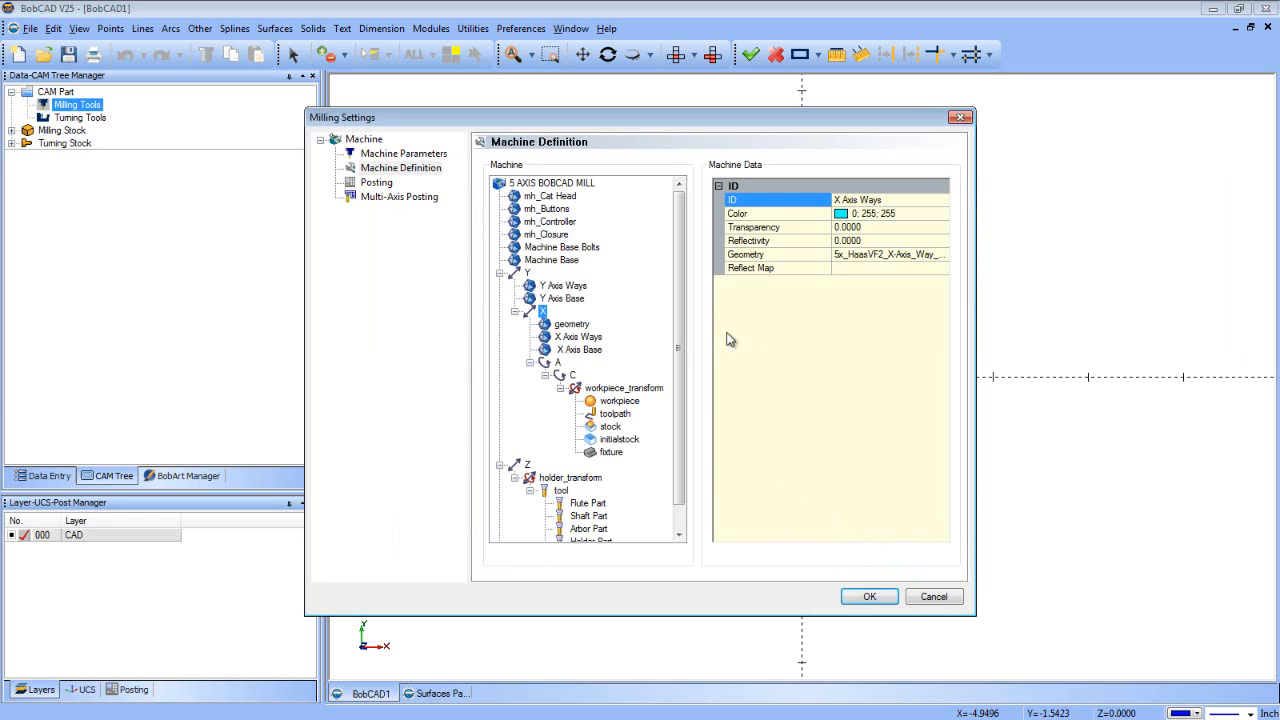
# Set the ID of the new A-Axis base geometry under the X axis to A Axis Base
pyautogui.click(572, 324)
pyautogui.moveTo(874, 200); pyautogui.dragTo(818, 232)
pyautogui.write('A-')
pyautogui.press('BackSpace')
pyautogui.write('Axis ')
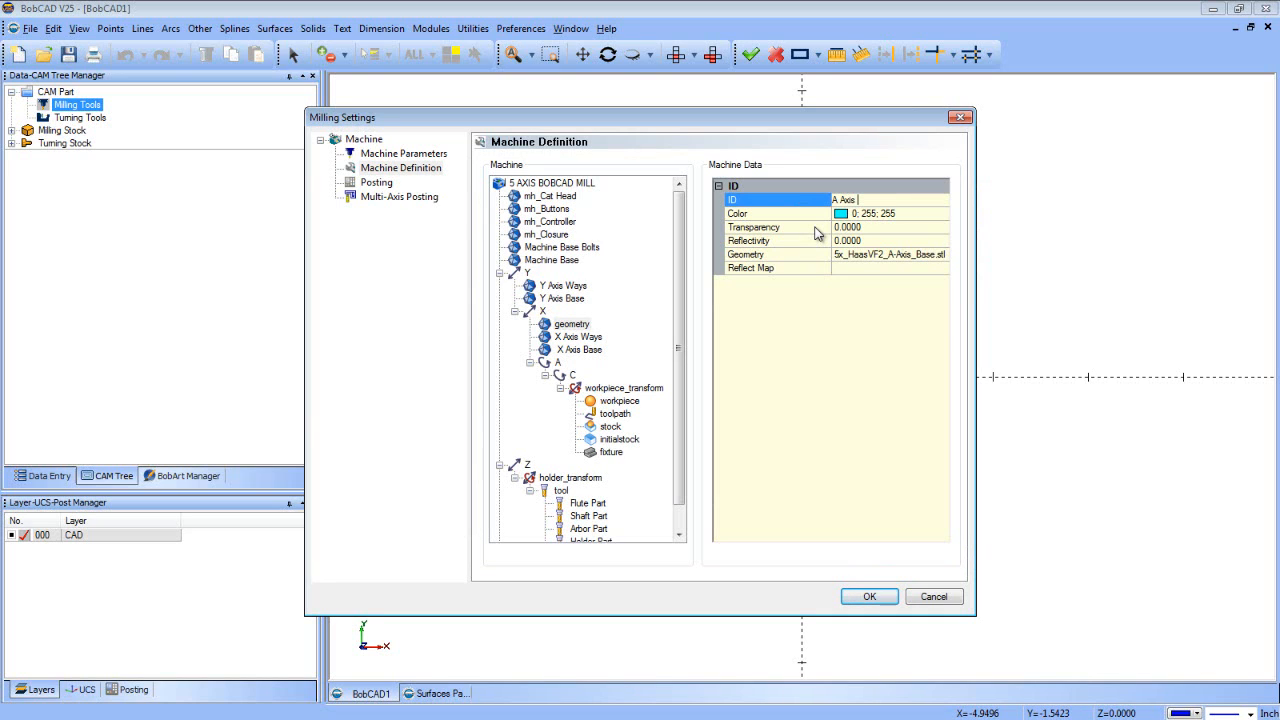
pyautogui.write('Base')
pyautogui.press('Return')
# Add 5x_HaasVF2_Machine_Table.stl as geometry under the X axis
pyautogui.rightClick(547, 312)
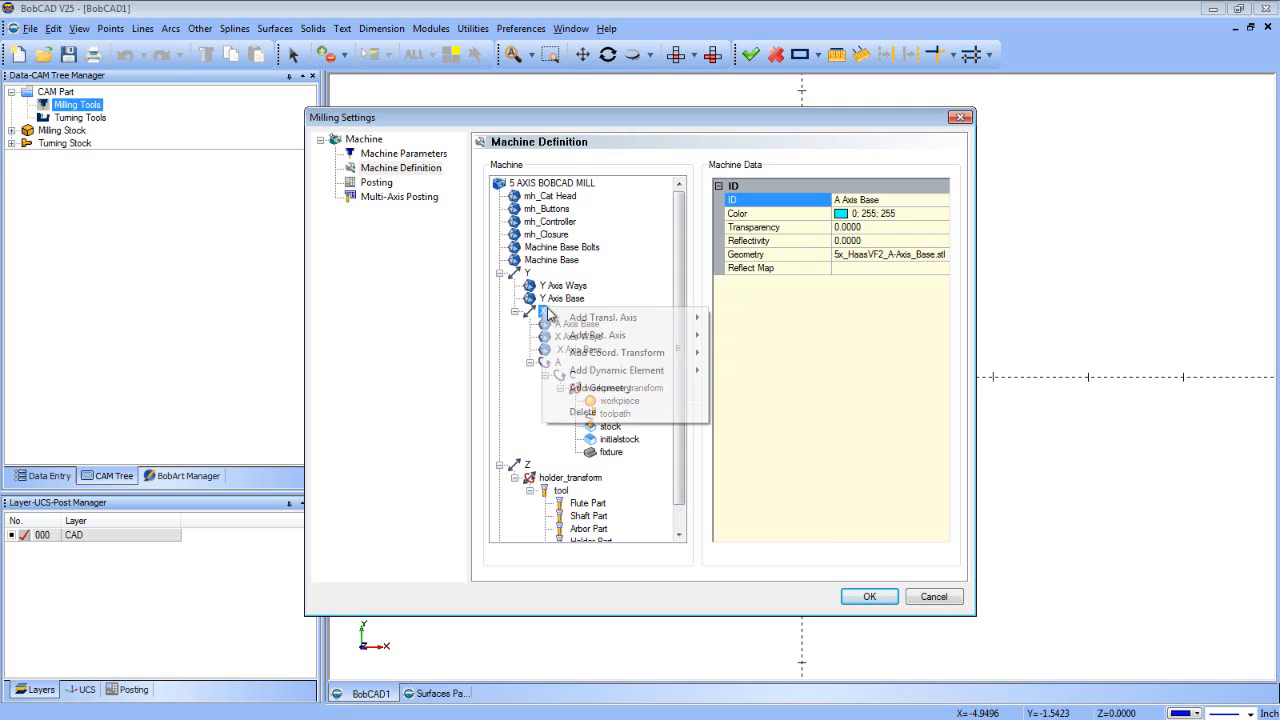
pyautogui.click(588, 385)
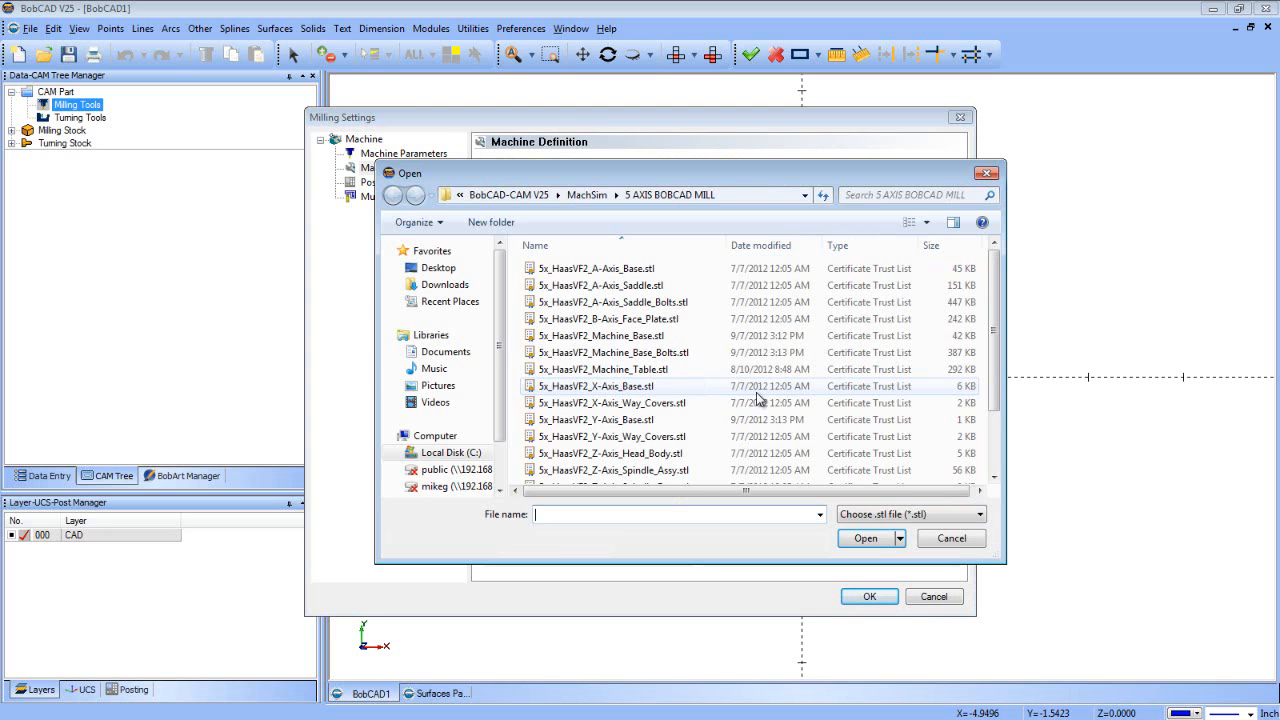
pyautogui.moveTo(994, 277); pyautogui.dragTo(998, 368)
pyautogui.click(690, 348)
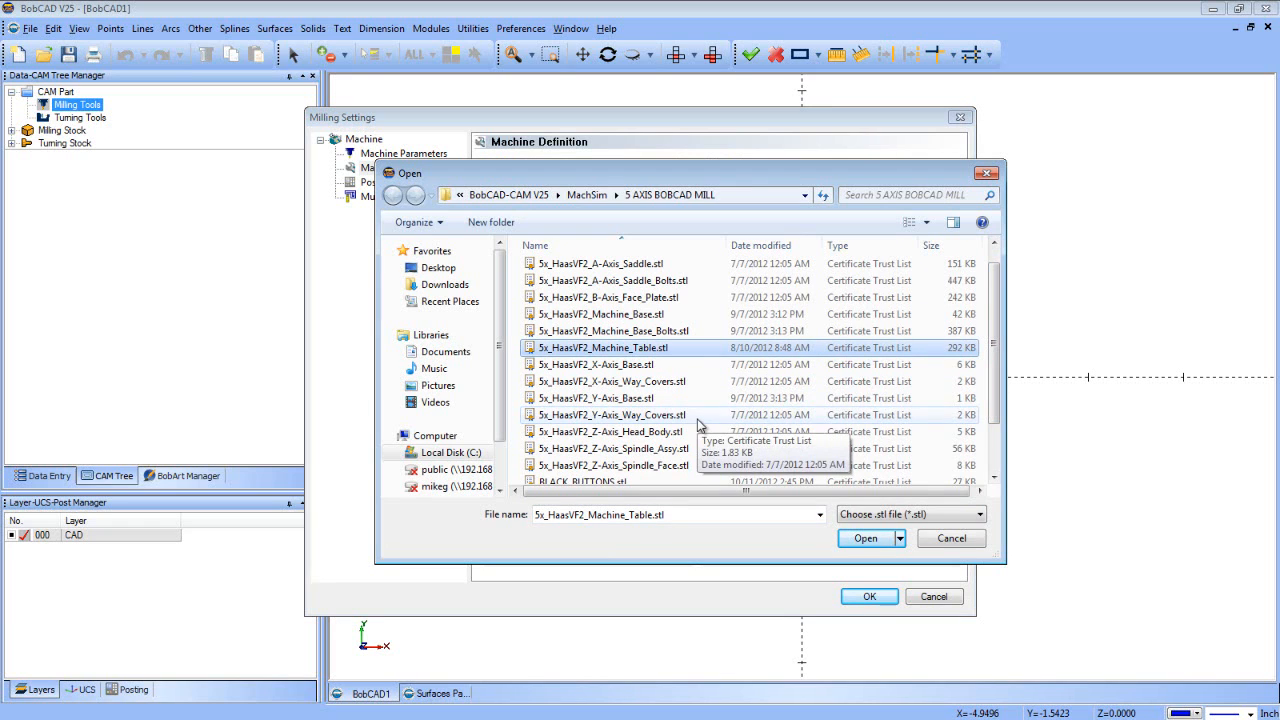
pyautogui.click(866, 538)
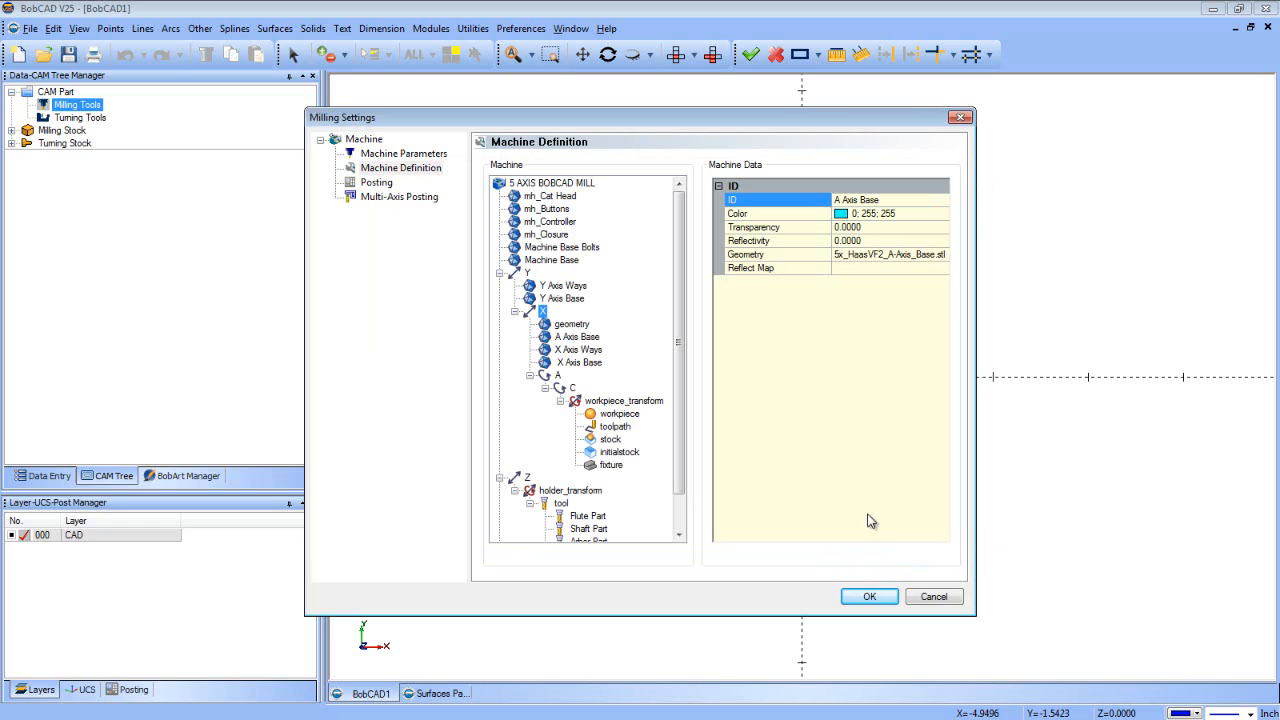
# Set the ID of the new machine table geometry to Machine Table
pyautogui.click(876, 205)
pyautogui.doubleClick(870, 201)
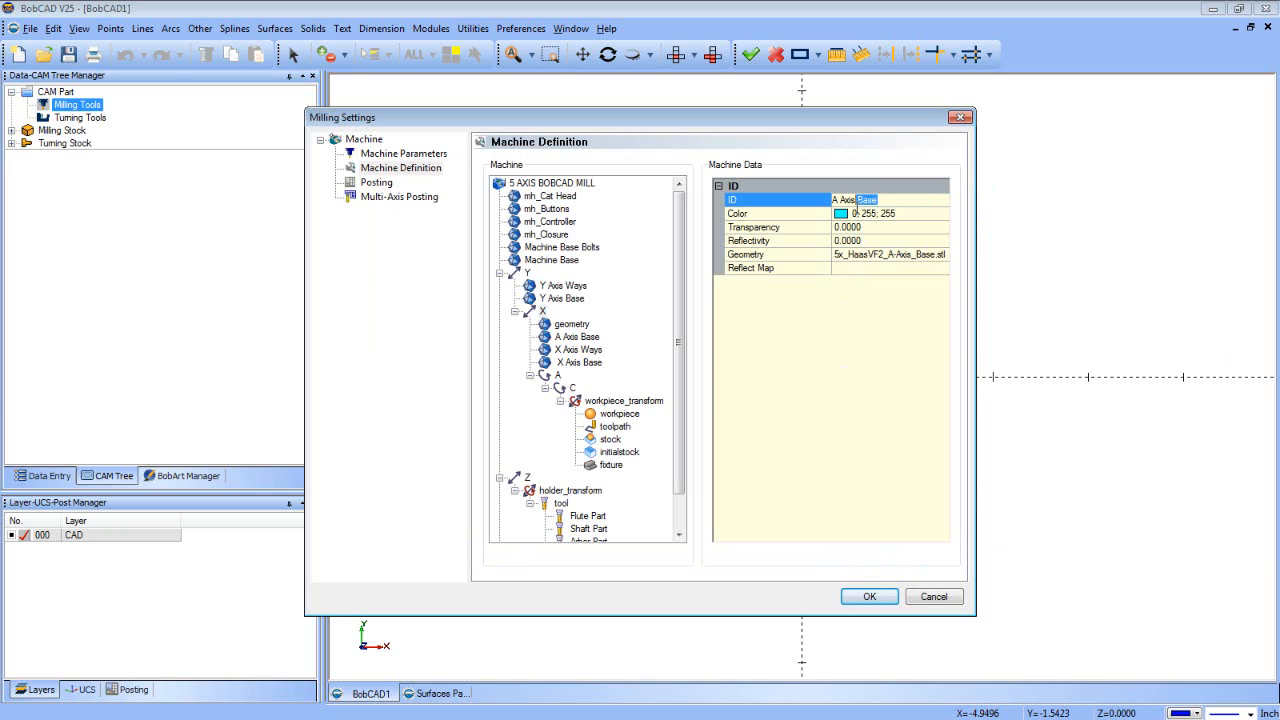
pyautogui.click(574, 326)
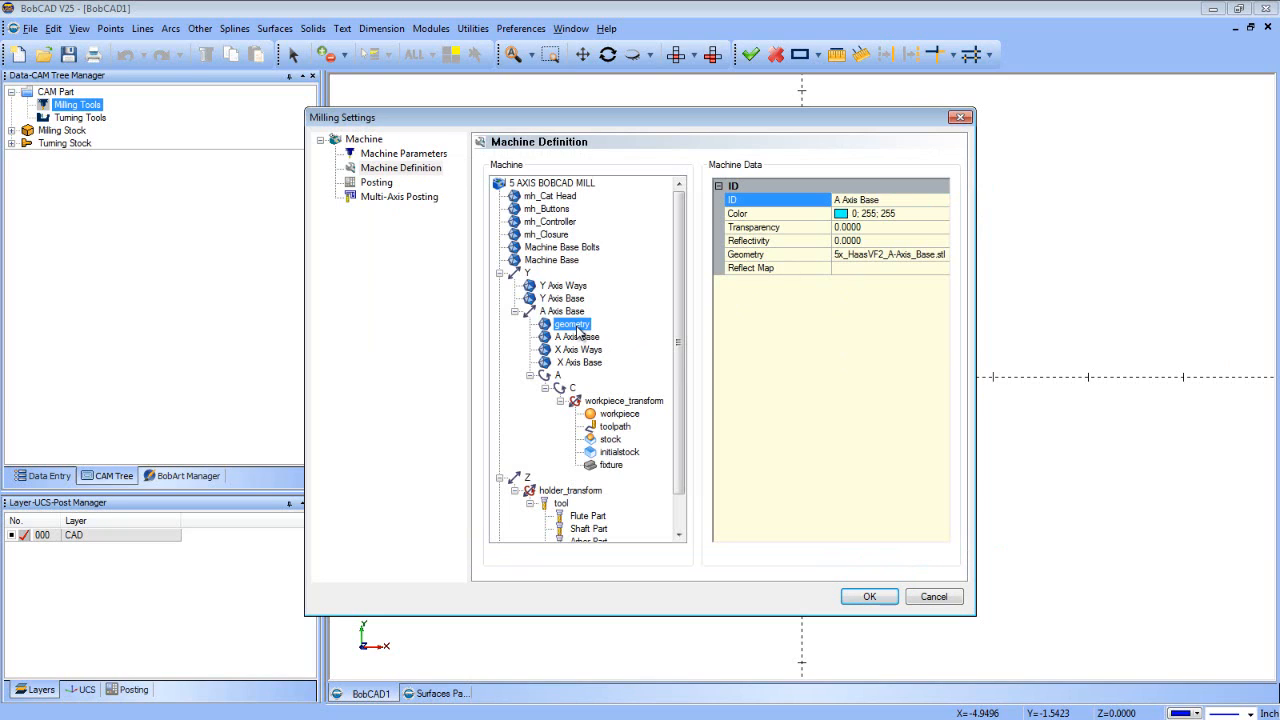
pyautogui.click(877, 203)
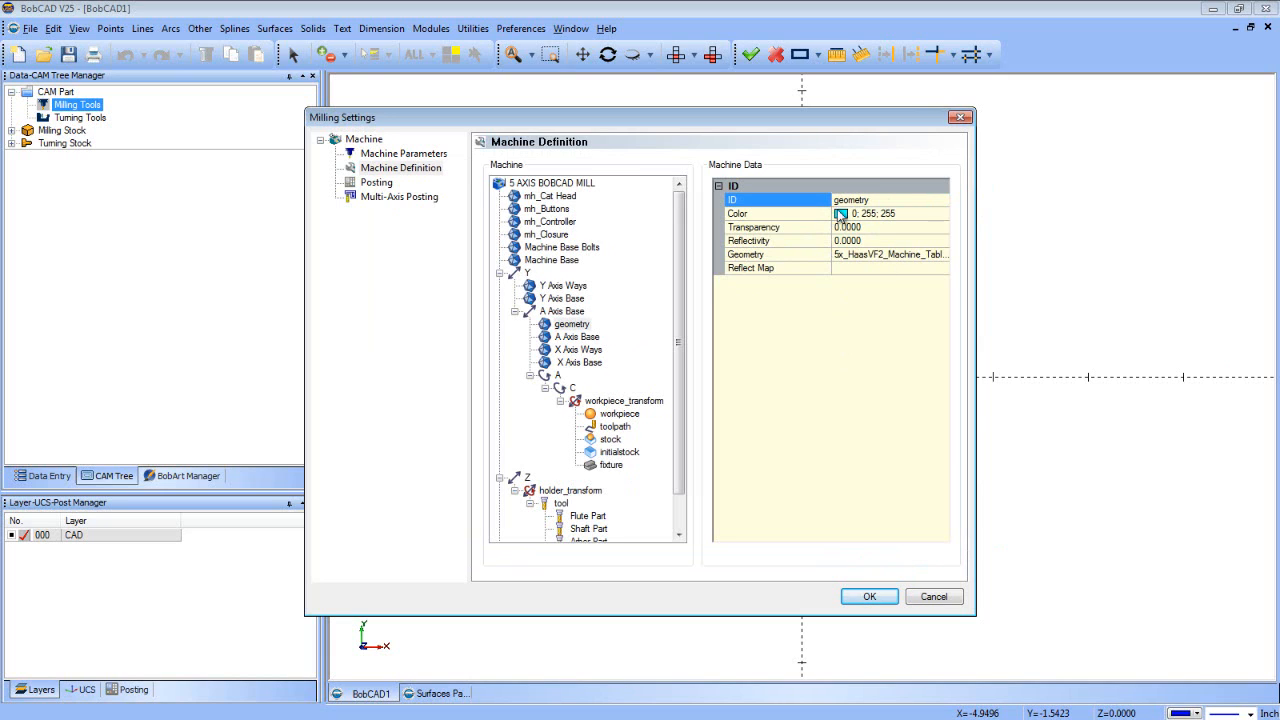
pyautogui.click(870, 201)
pyautogui.write('Machine Table')
pyautogui.press('Return')
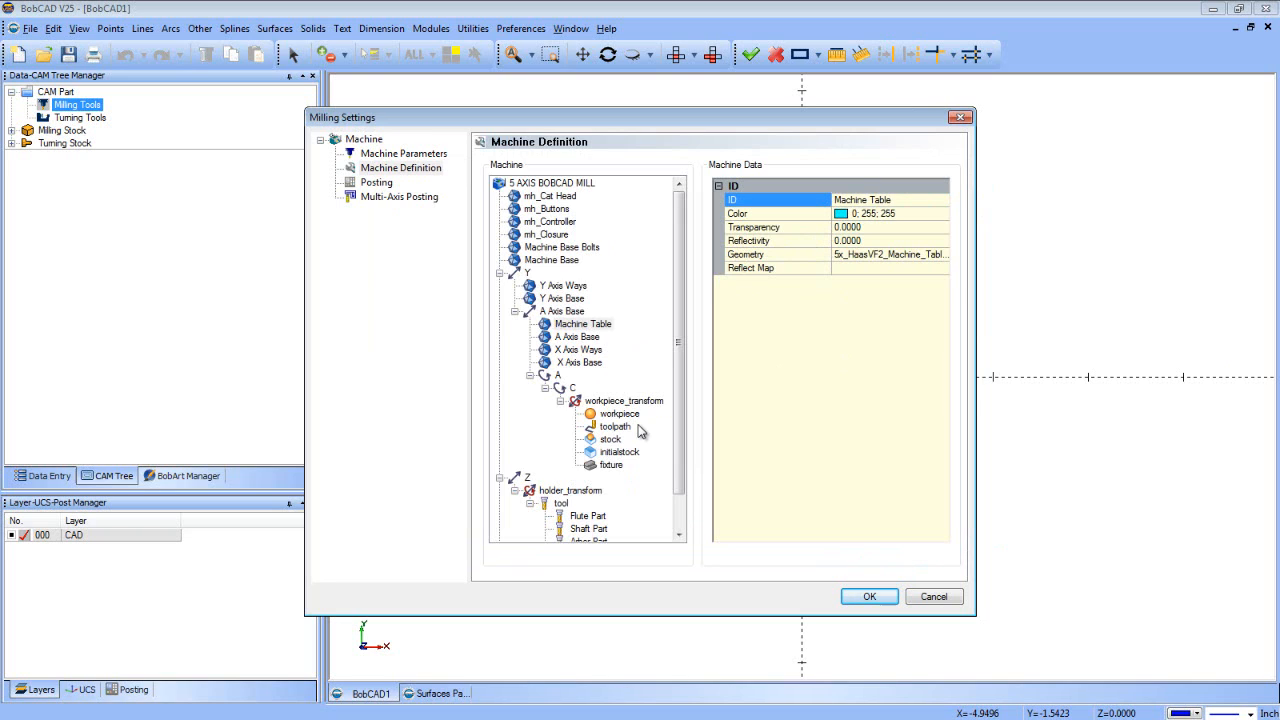
# Add 5x_HaasVF2_A-Axis_Saddle.stl as geometry under the A rotary axis
pyautogui.click(890, 255)
pyautogui.click(942, 255)
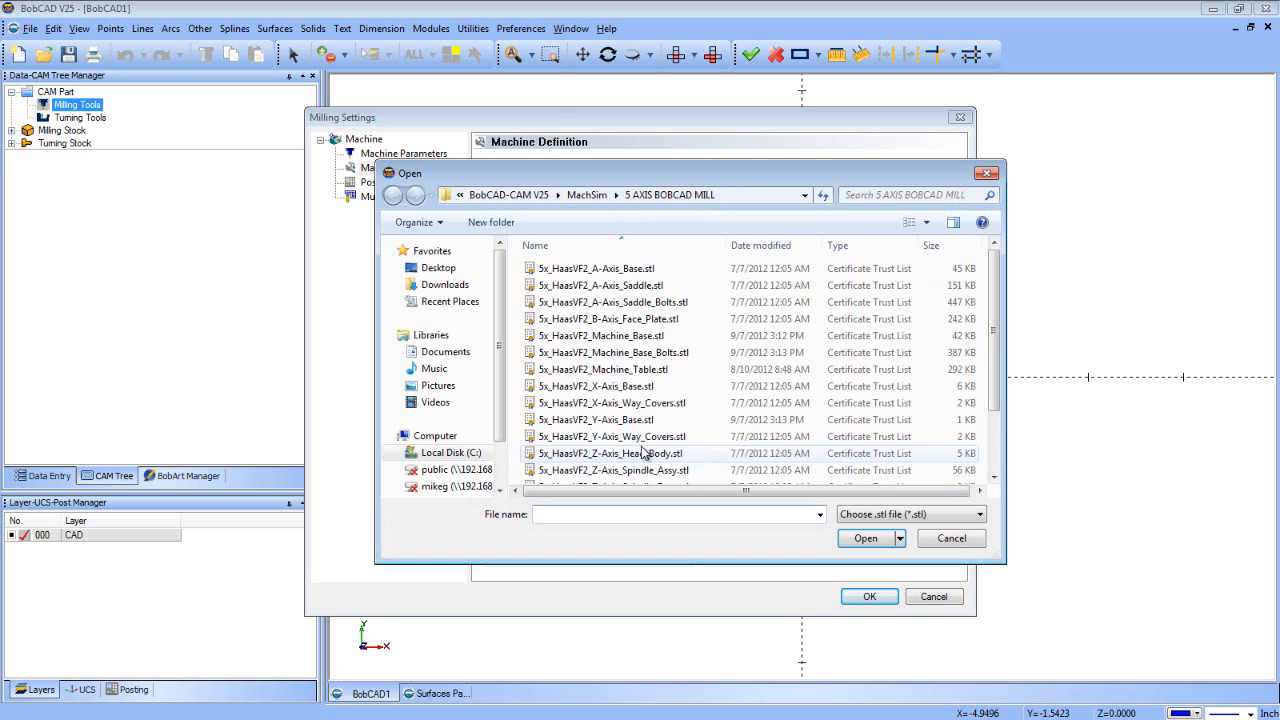
pyautogui.click(622, 287)
pyautogui.click(862, 538)
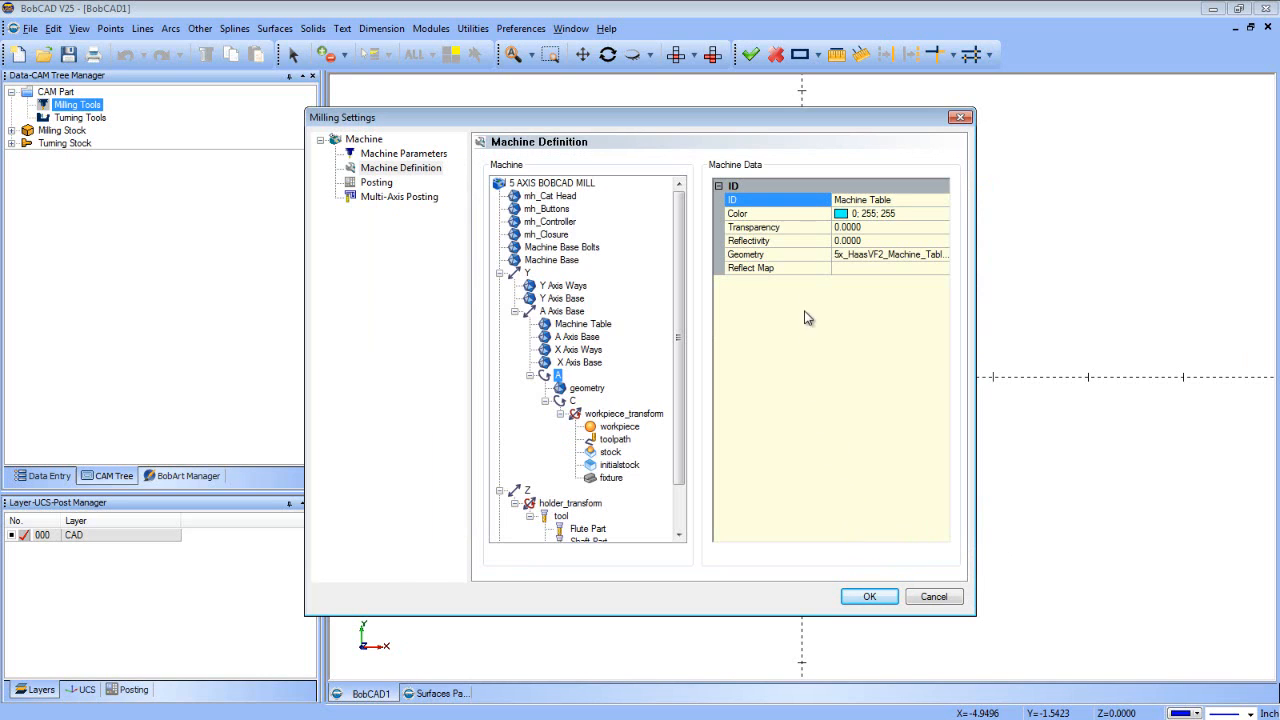
# Add 5x_HaasVF2_A-Axis_Saddle_Bolts.stl as geometry under the A rotary axis
pyautogui.rightClick(557, 375)
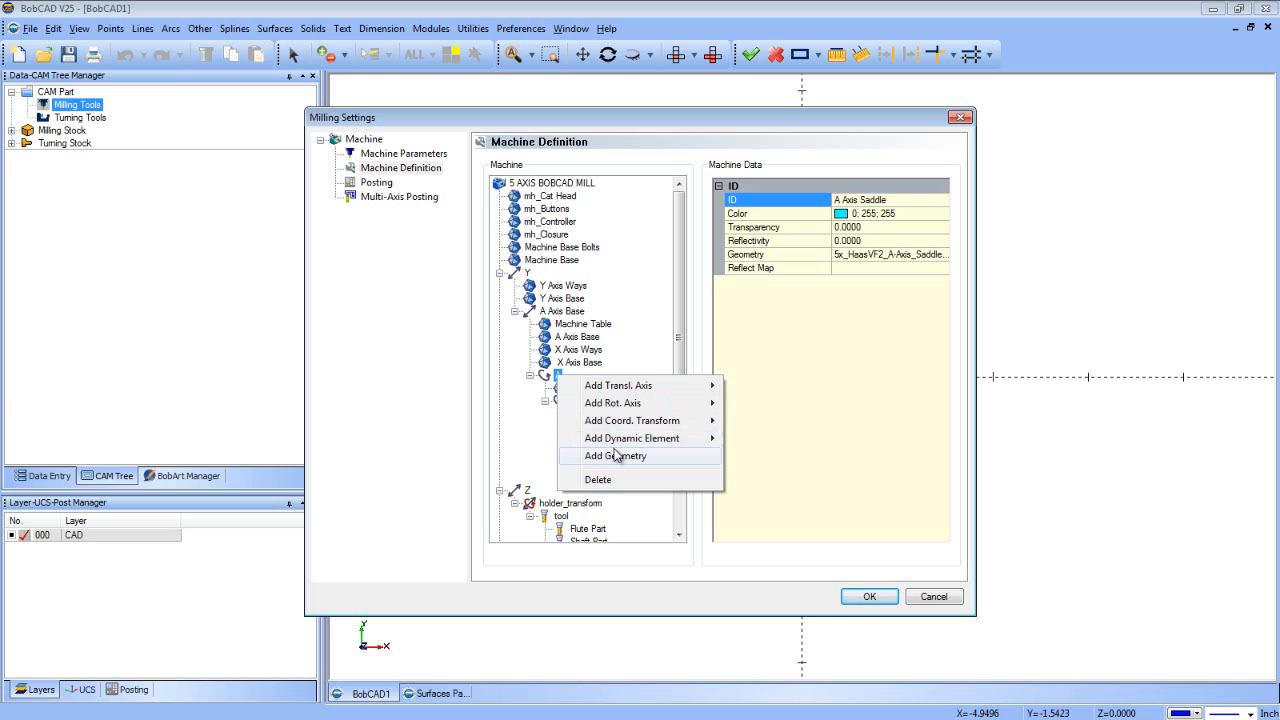
pyautogui.click(617, 455)
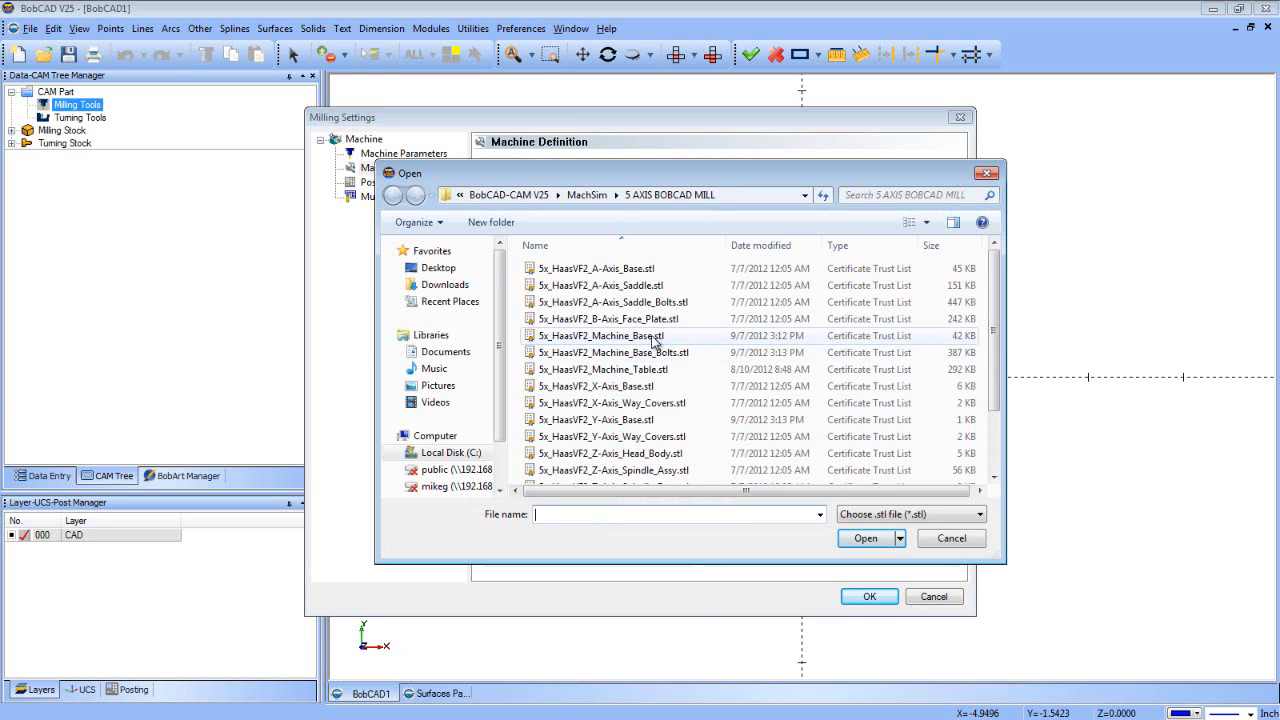
pyautogui.click(642, 302)
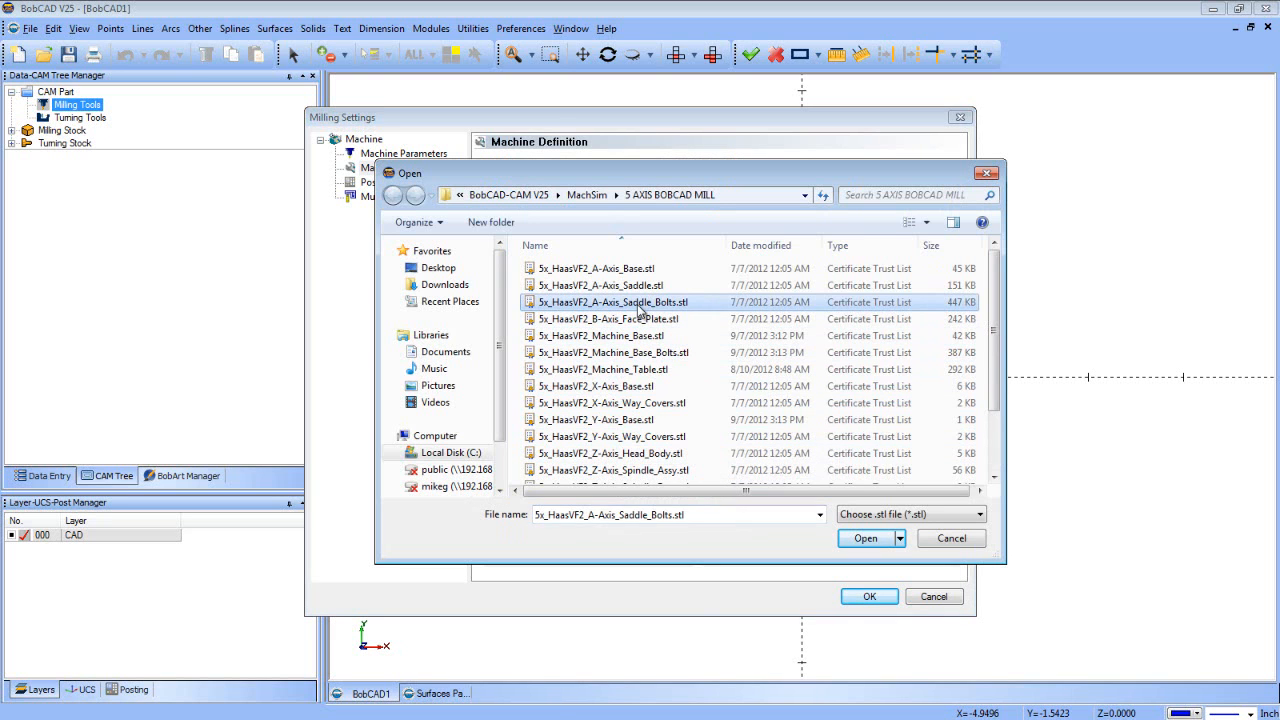
pyautogui.click(862, 538)
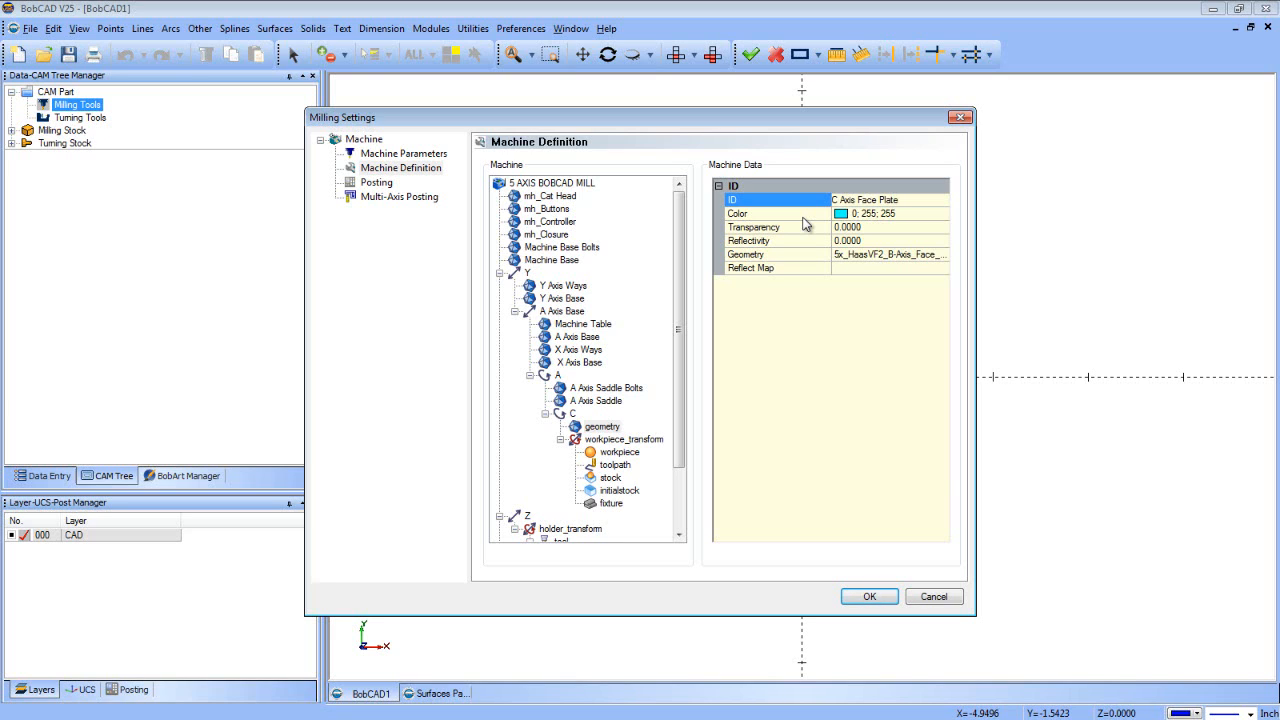
# Set the color of the C Axis Face Plate geometry to light gray (192; 192; 192)
pyautogui.click(900, 214)
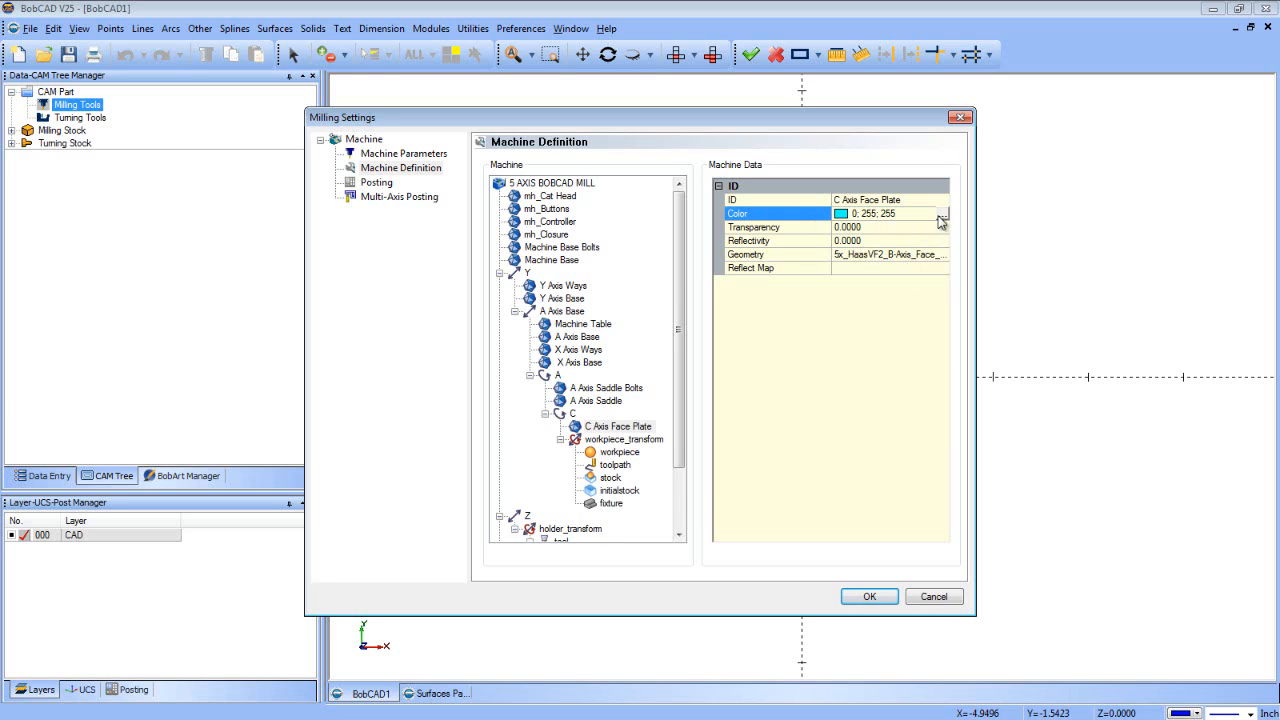
pyautogui.click(942, 216)
pyautogui.click(670, 366)
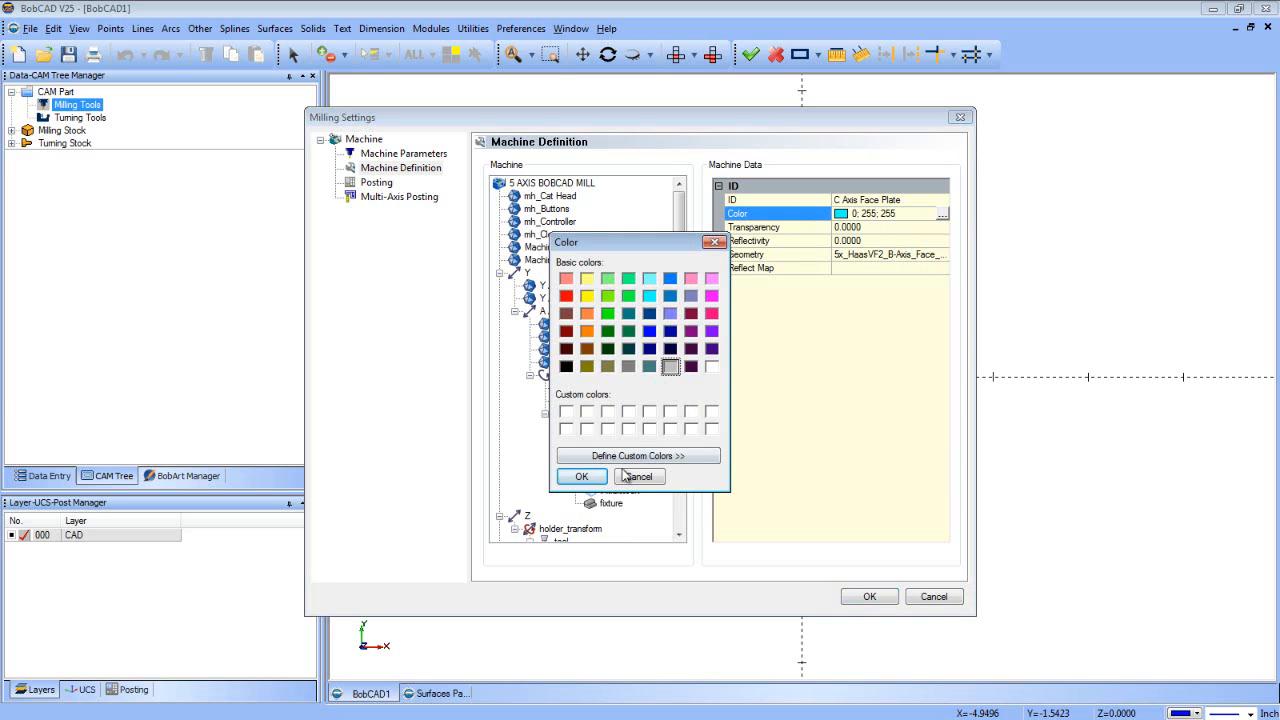
pyautogui.click(598, 477)
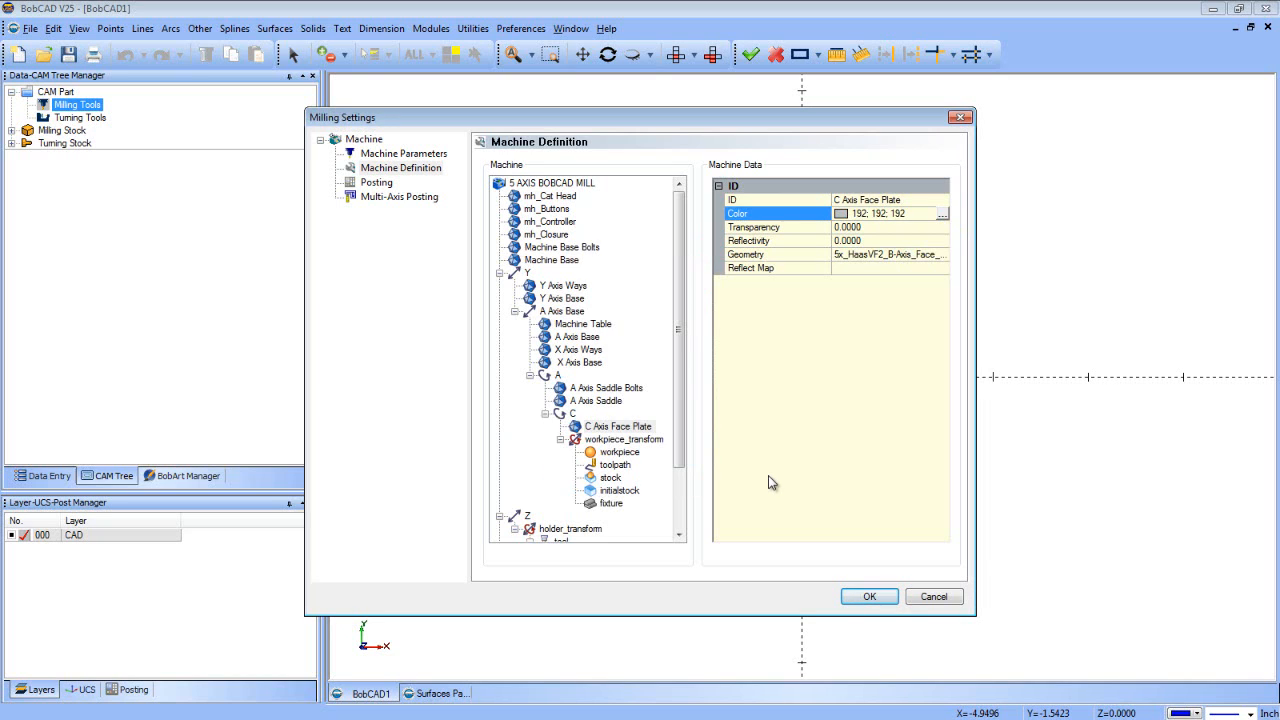
# Add 5x_HaasVF2_Z-Axis_Spindle_Face.stl as geometry under the Z axis
pyautogui.scroll(-2, 678, 440)
pyautogui.scroll(2, 680, 423)
pyautogui.scroll(-2, 670, 393)
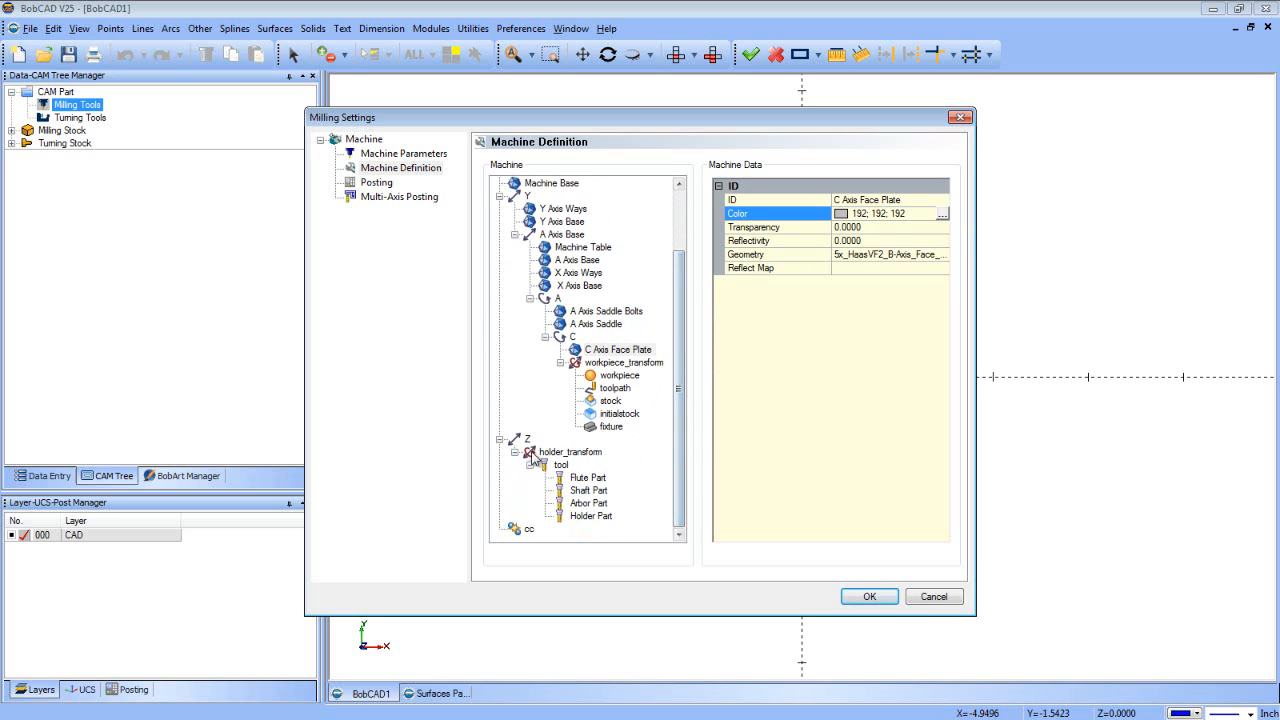
pyautogui.rightClick(526, 440)
pyautogui.click(577, 518)
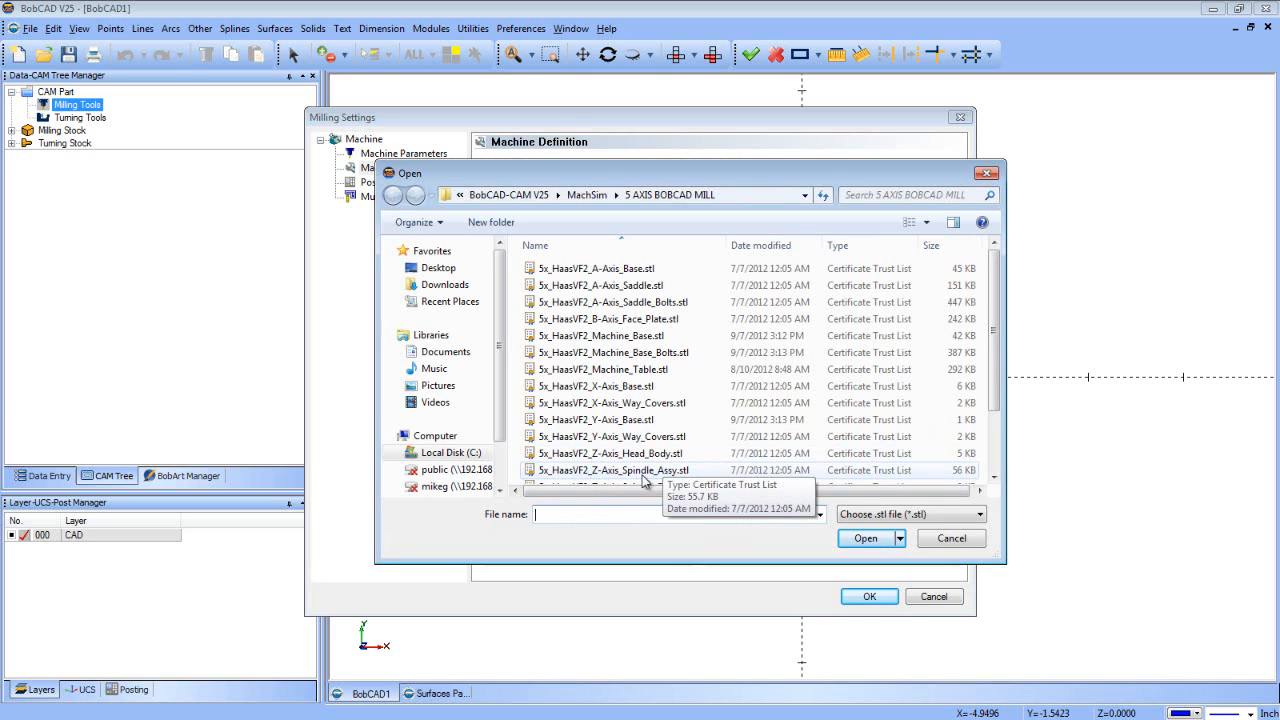
pyautogui.moveTo(996, 397); pyautogui.dragTo(995, 425)
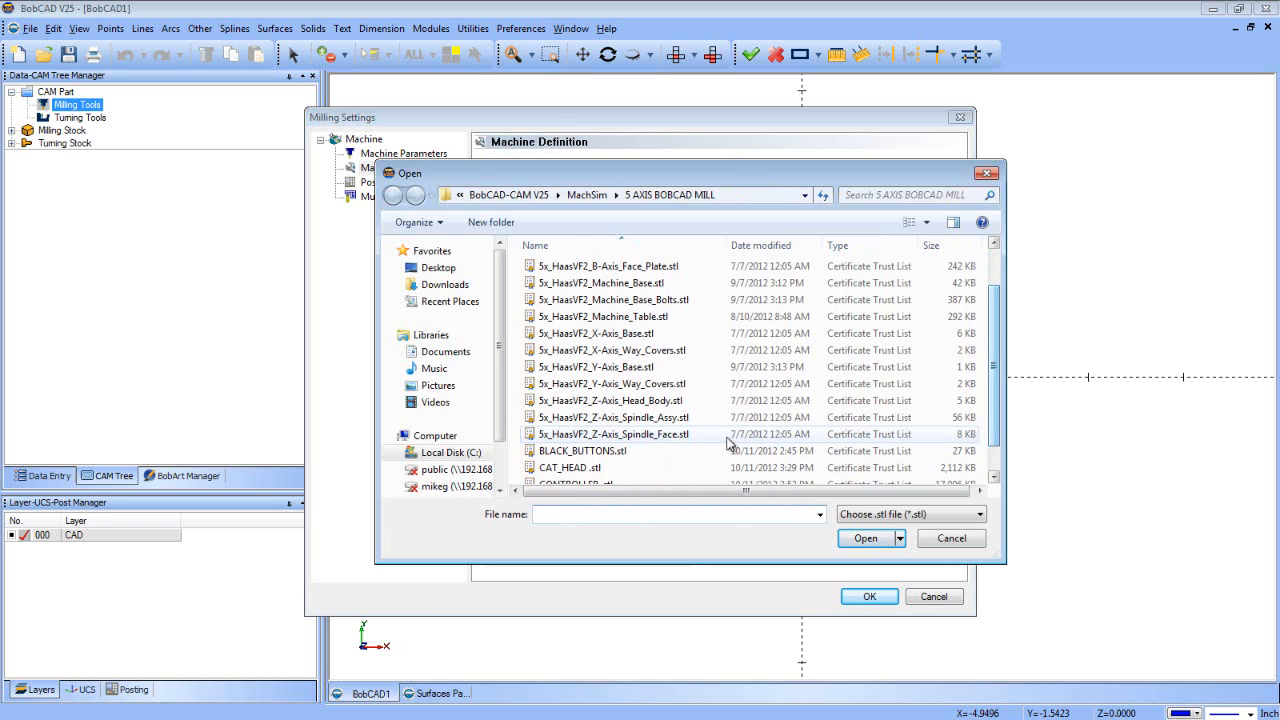
pyautogui.click(655, 438)
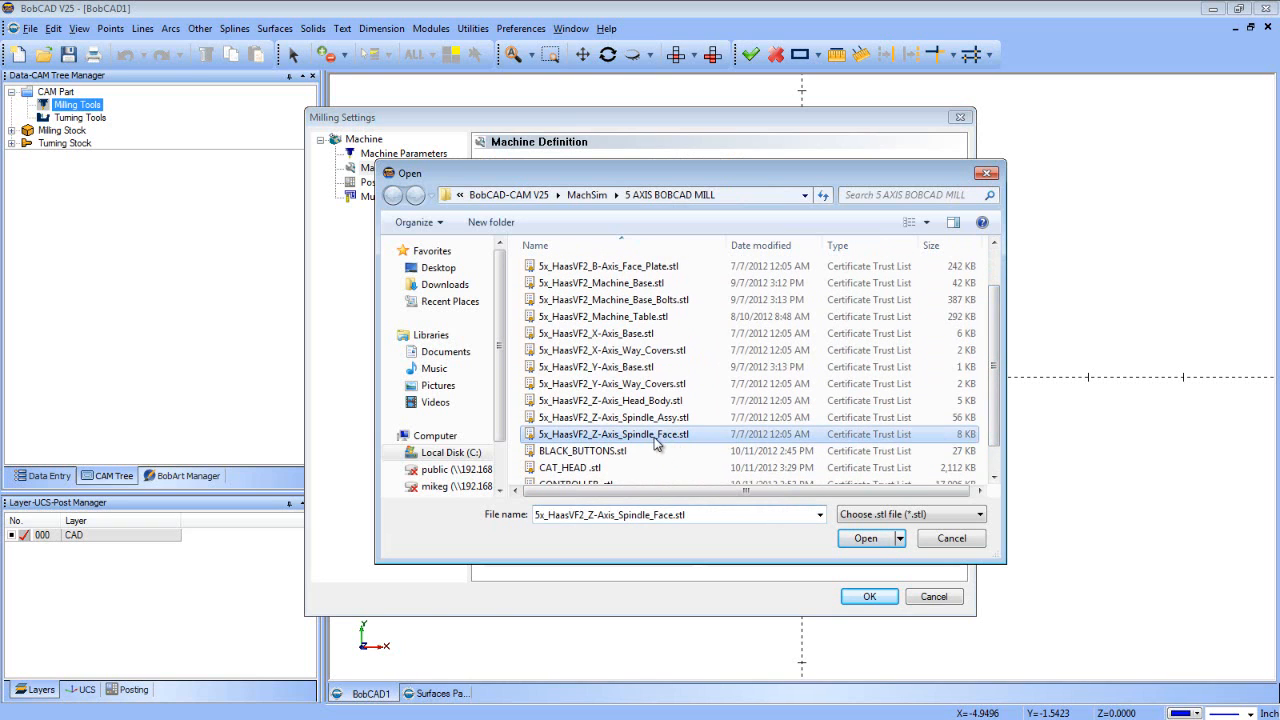
pyautogui.click(862, 540)
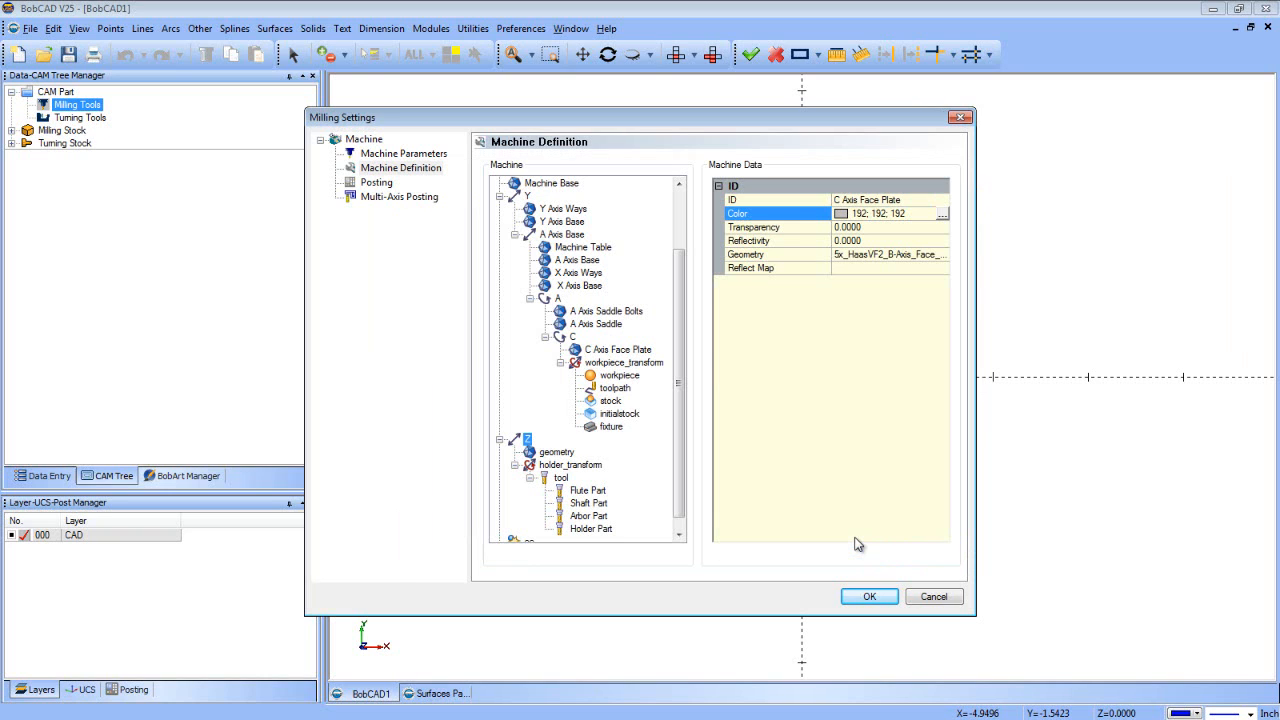
# Set the ID of the new spindle face geometry under the Z axis to Z Axis Spindle Face
pyautogui.click(556, 452)
pyautogui.click(878, 202)
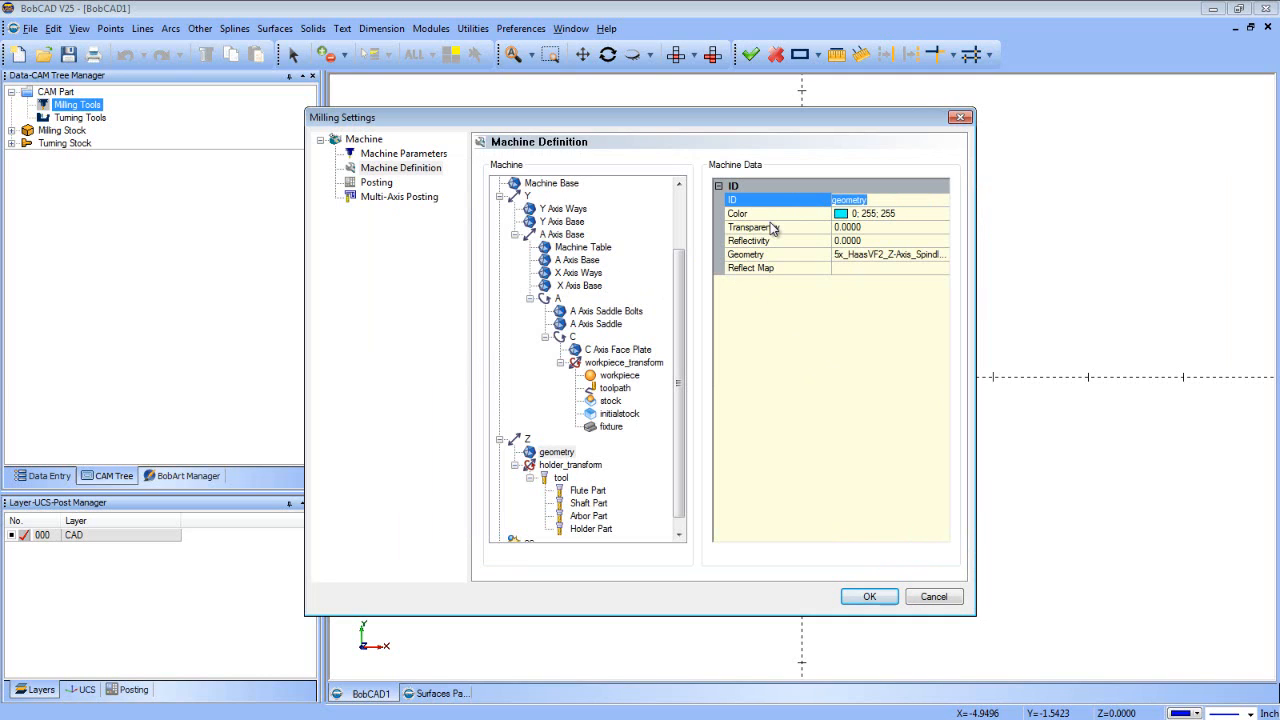
pyautogui.write('Z Axis Spindle nFace')
pyautogui.click(893, 200)
pyautogui.press('BackSpace')
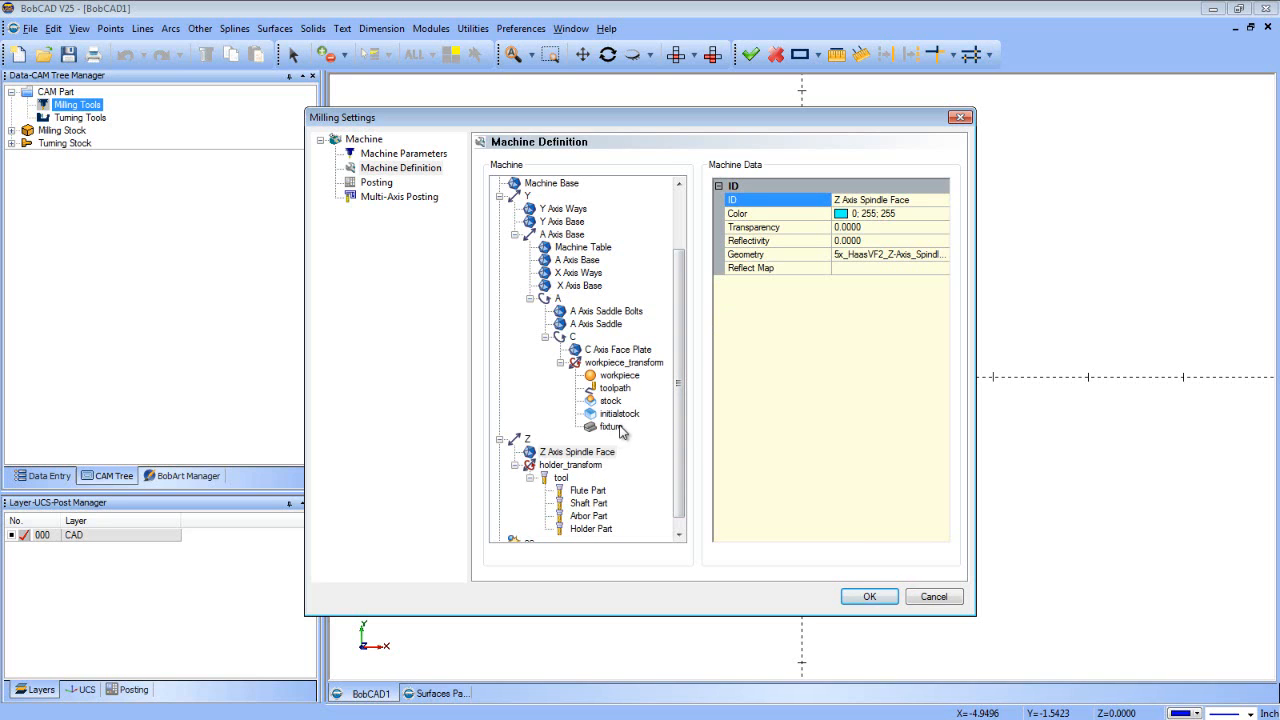
# Add 5x_HaasVF2_Z-Axis_Spindle_Assy.stl as geometry under the Z axis and set its ID to Z Axis spindle Assembly
pyautogui.rightClick(526, 439)
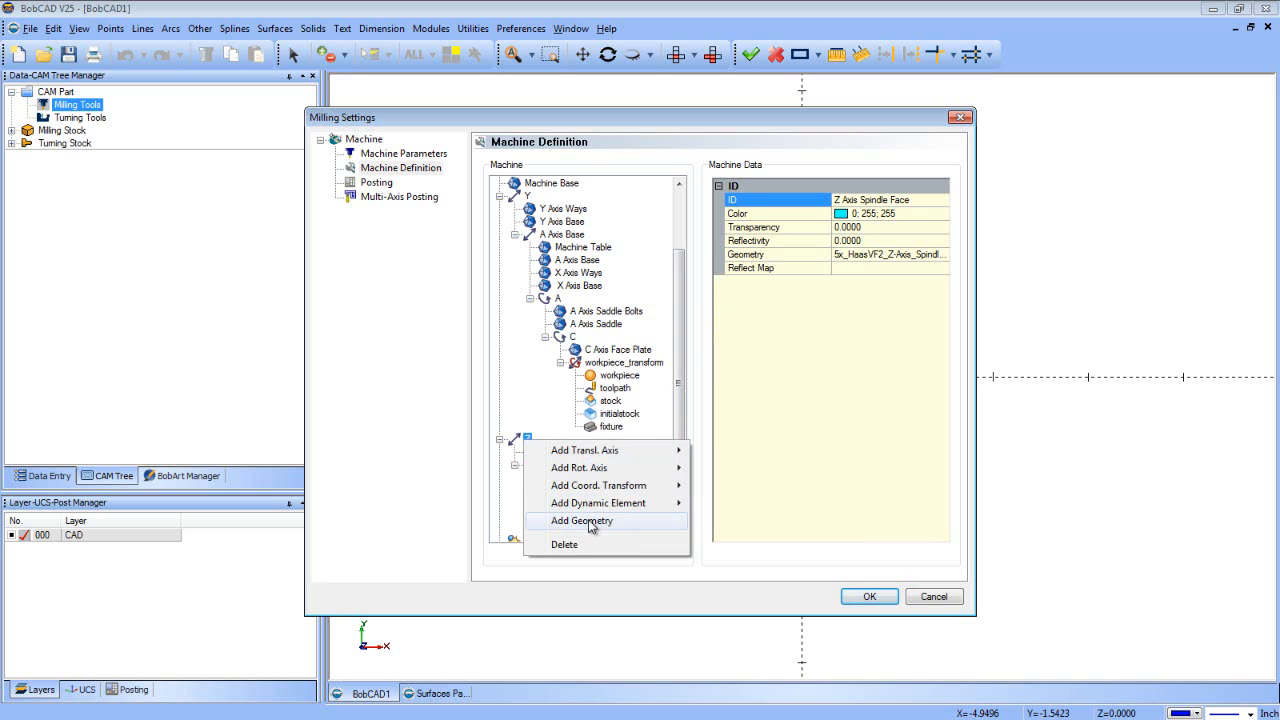
pyautogui.click(589, 521)
pyautogui.doubleClick(613, 470)
pyautogui.click(557, 452)
pyautogui.click(870, 200)
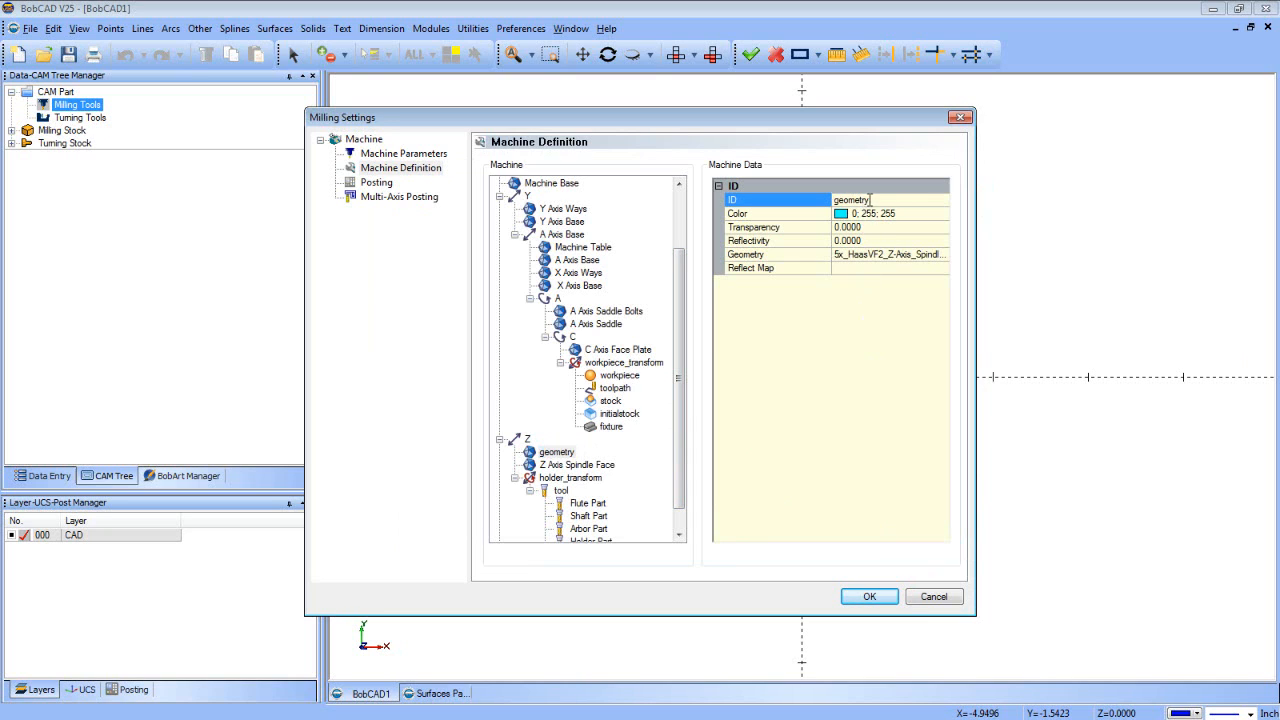
pyautogui.write('Z Axis spindle Assembly')
pyautogui.press('Return')
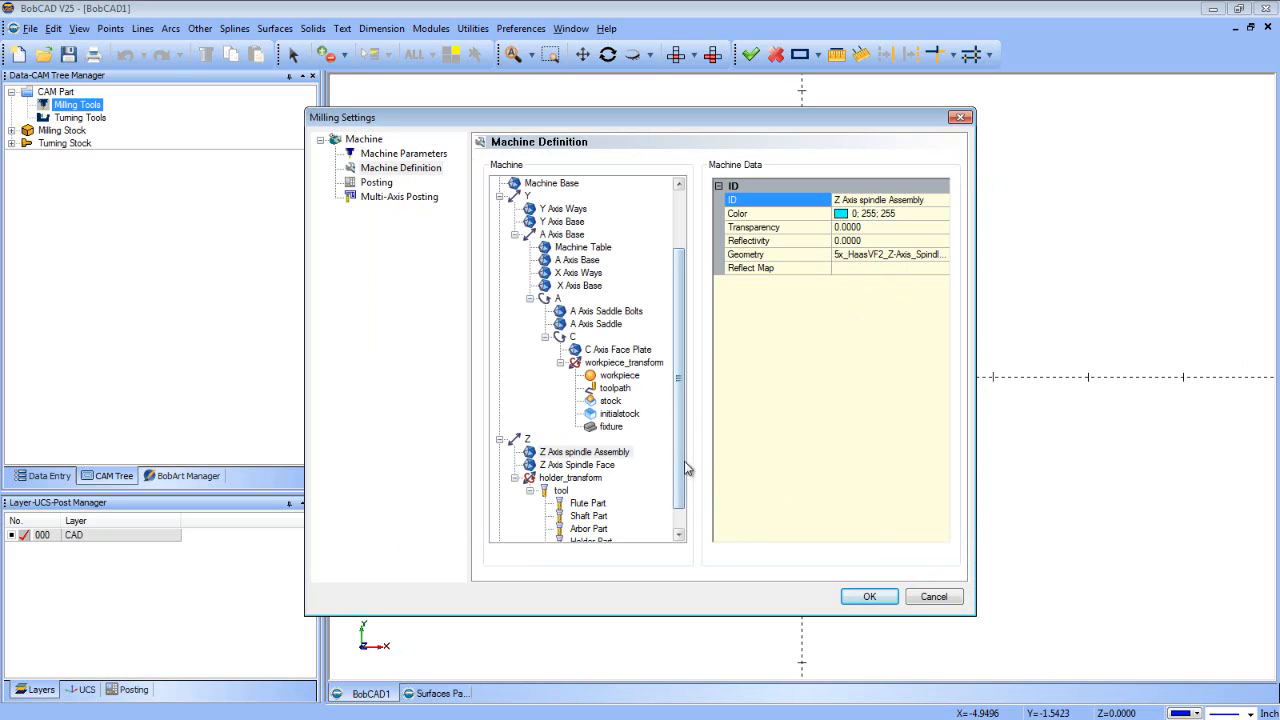
# Add 5x_HaasVF2_Z-Axis_Head_Body.stl as geometry under the Z axis and set its ID to Z Axis Head Body
pyautogui.rightClick(528, 439)
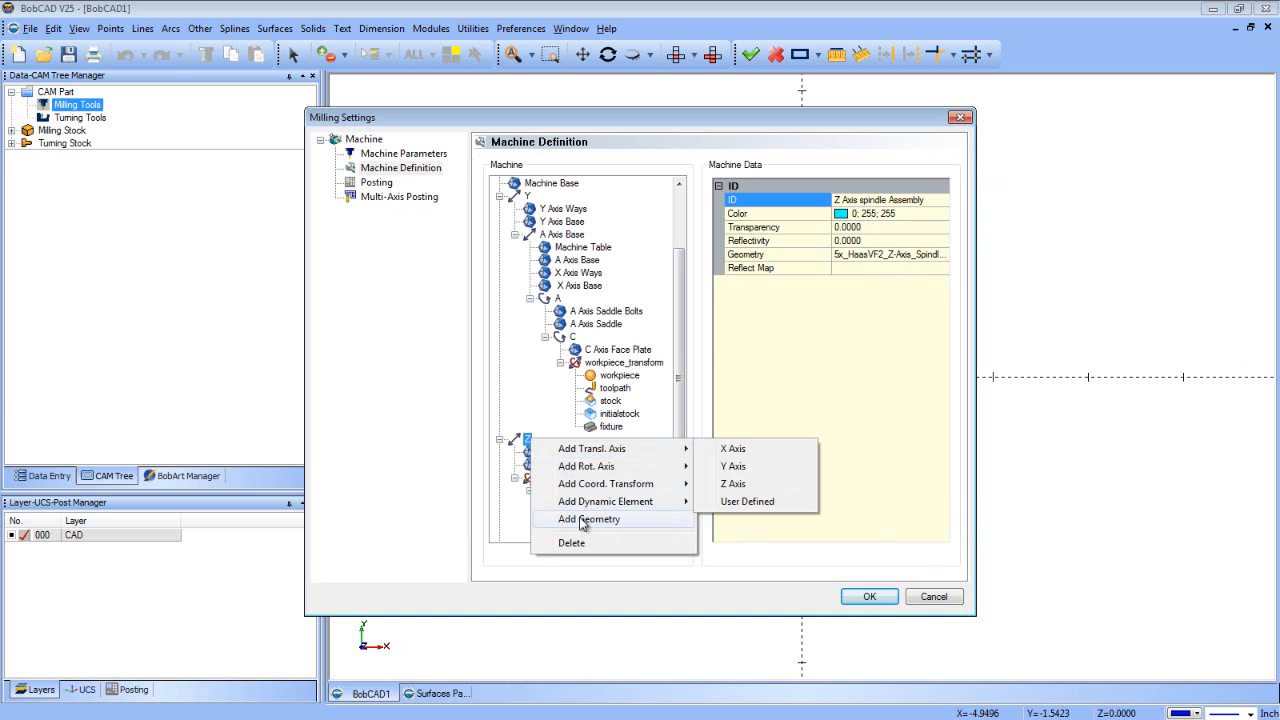
pyautogui.click(584, 521)
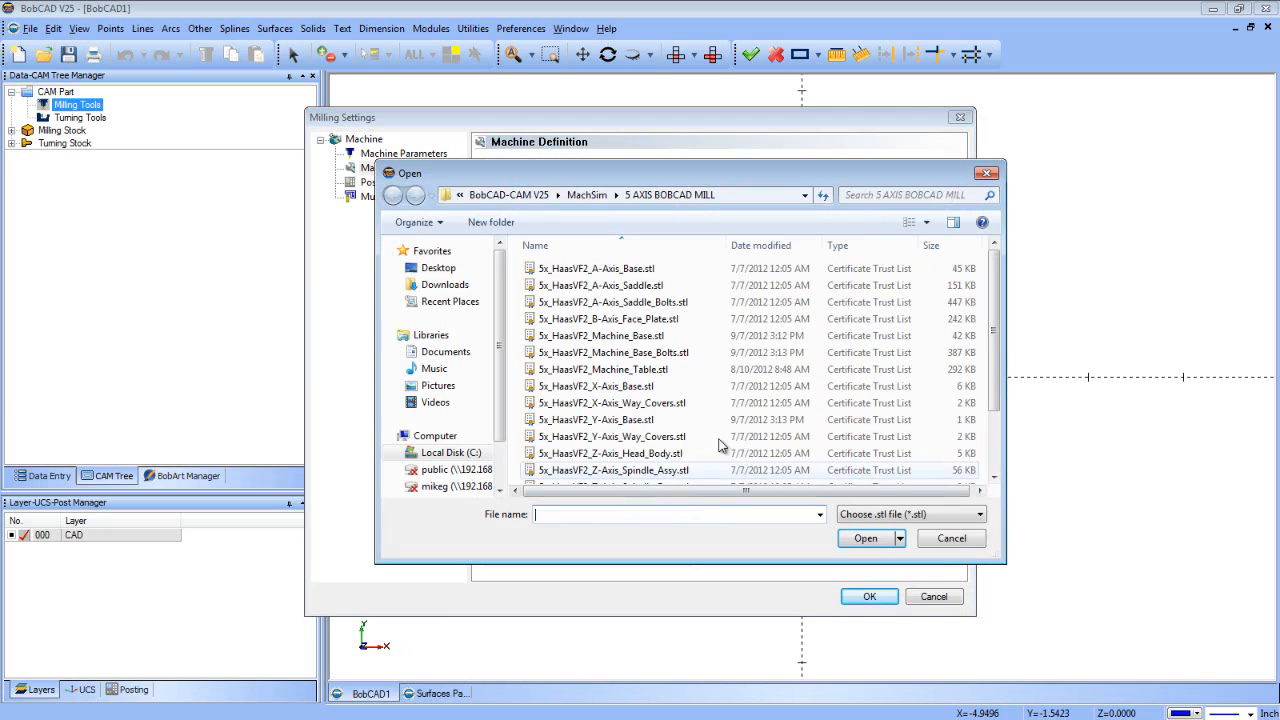
pyautogui.click(655, 455)
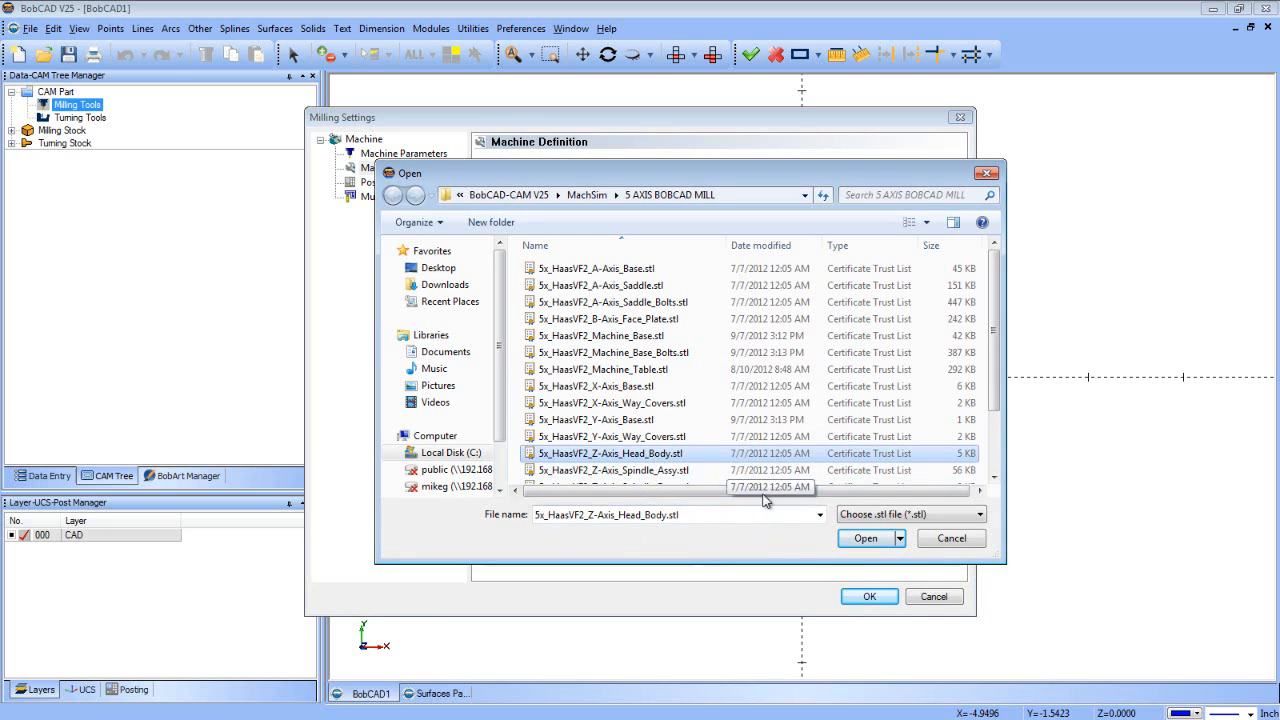
pyautogui.click(847, 545)
pyautogui.click(556, 452)
pyautogui.click(880, 200)
pyautogui.write('Z Axis Head ')
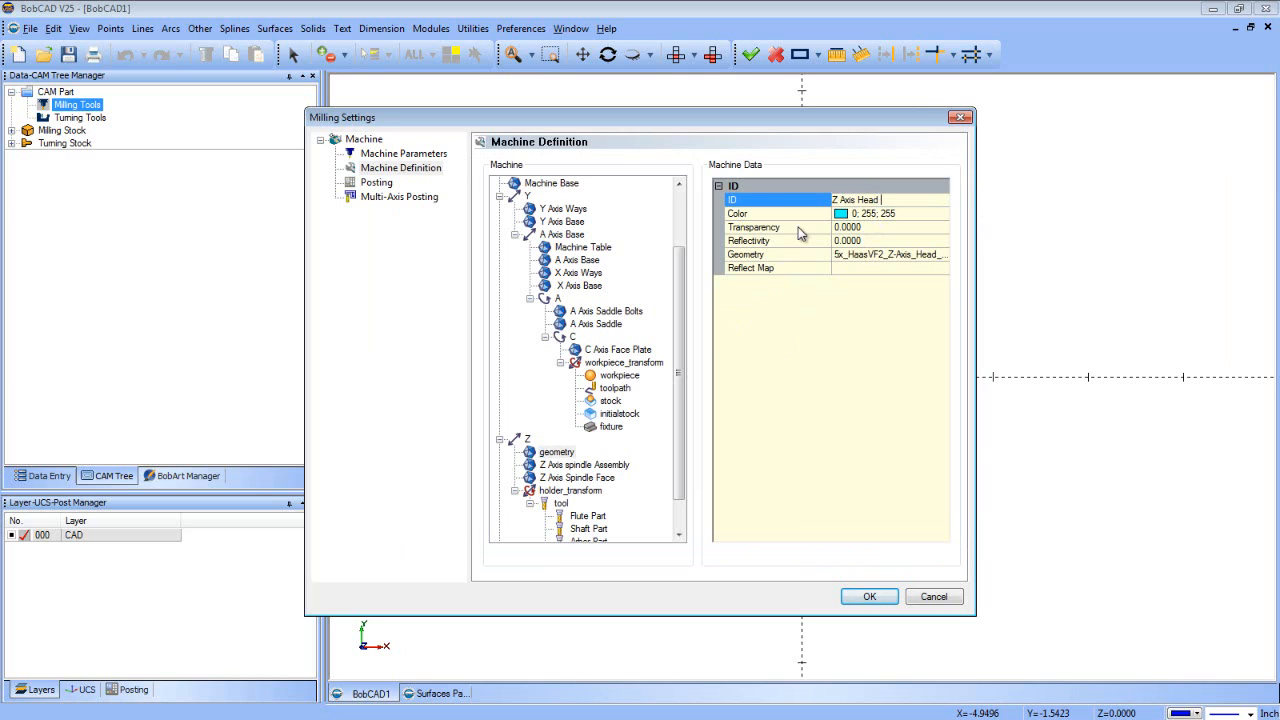
pyautogui.write('Body')
pyautogui.press('Return')
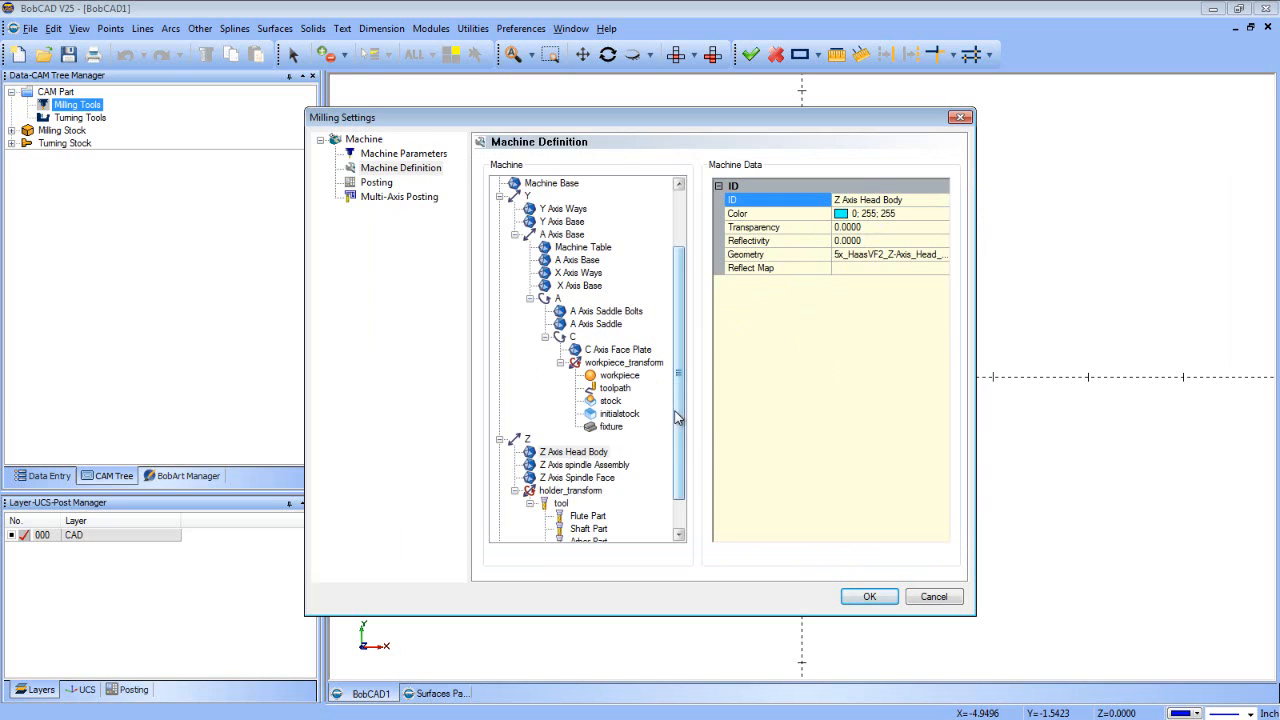
pyautogui.moveTo(677, 418); pyautogui.dragTo(680, 452)
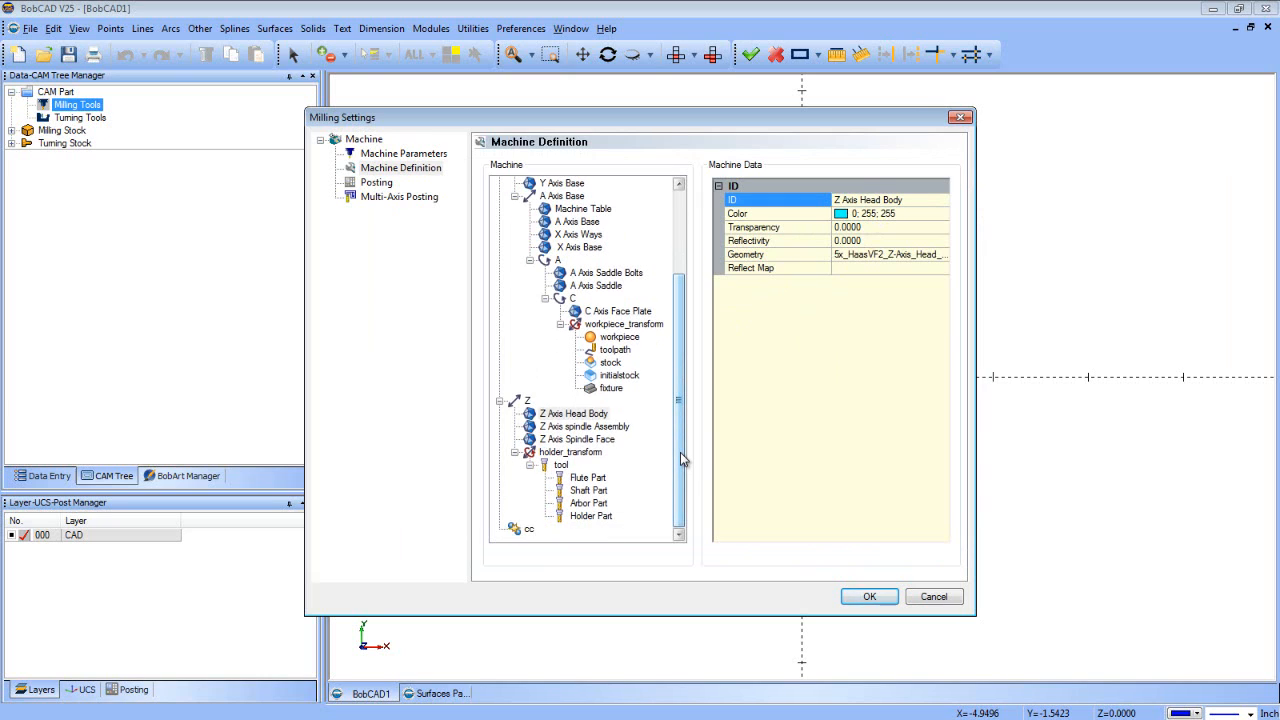
pyautogui.moveTo(680, 448); pyautogui.dragTo(660, 245)
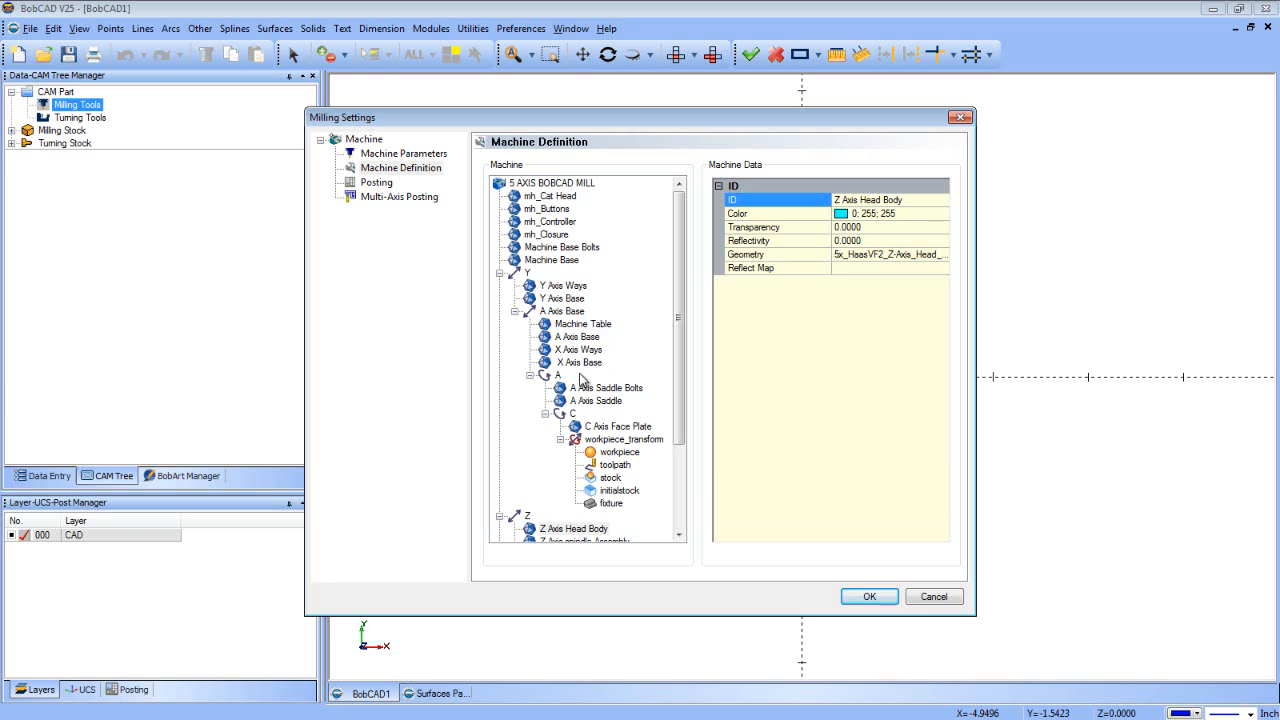
# Set the ID of the linear axis node under Y that holds the machine table to X
pyautogui.rightClick(552, 311)
pyautogui.press('Escape')
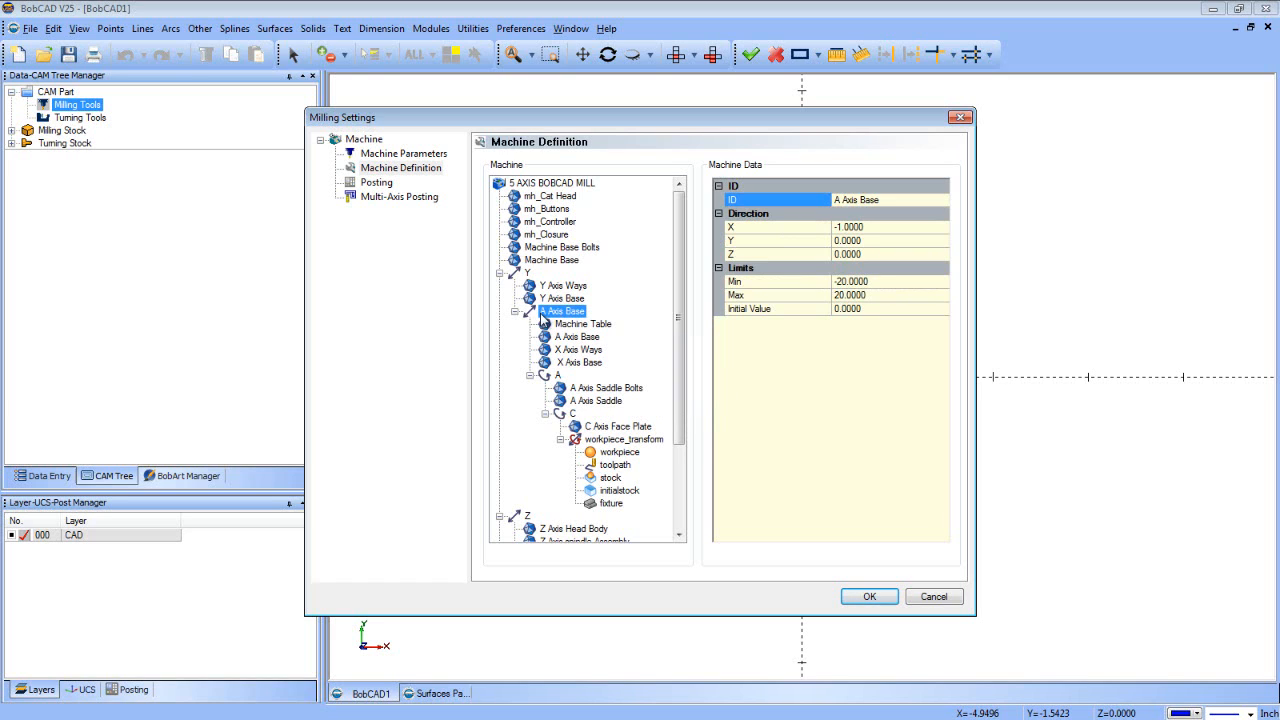
pyautogui.click(558, 298)
pyautogui.click(560, 311)
pyautogui.click(900, 199)
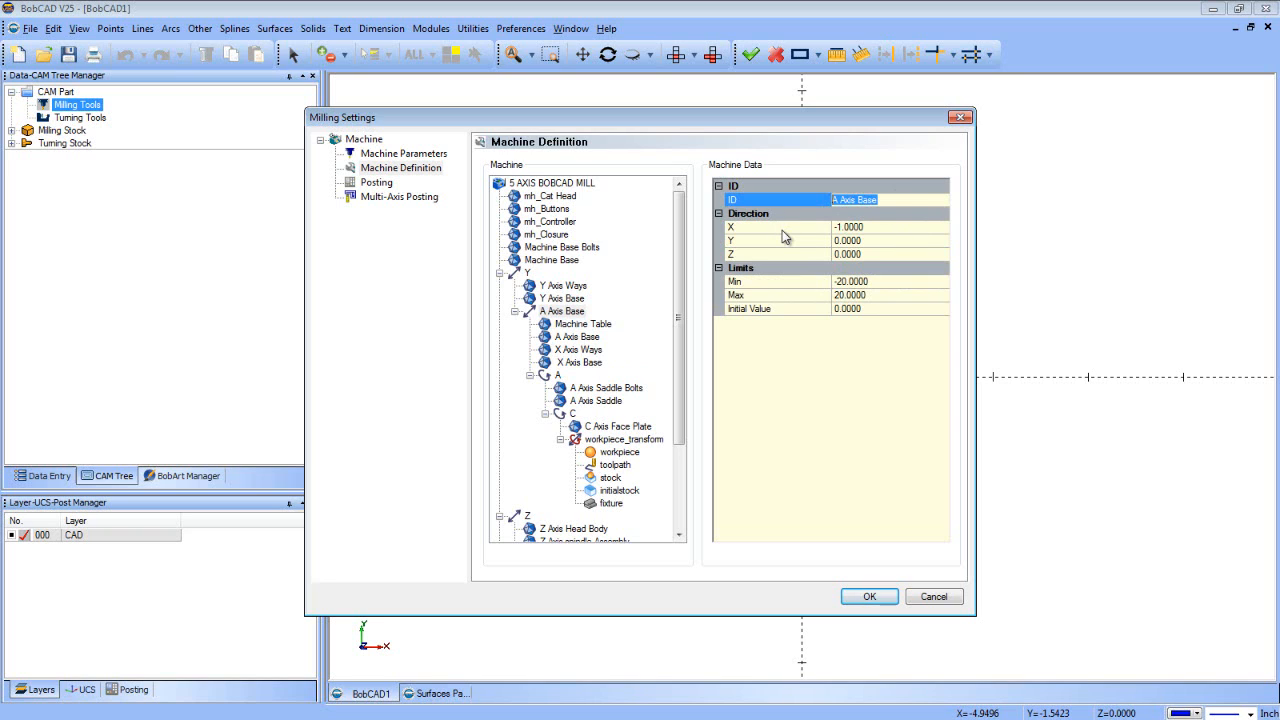
pyautogui.write('X')
pyautogui.press('Return')
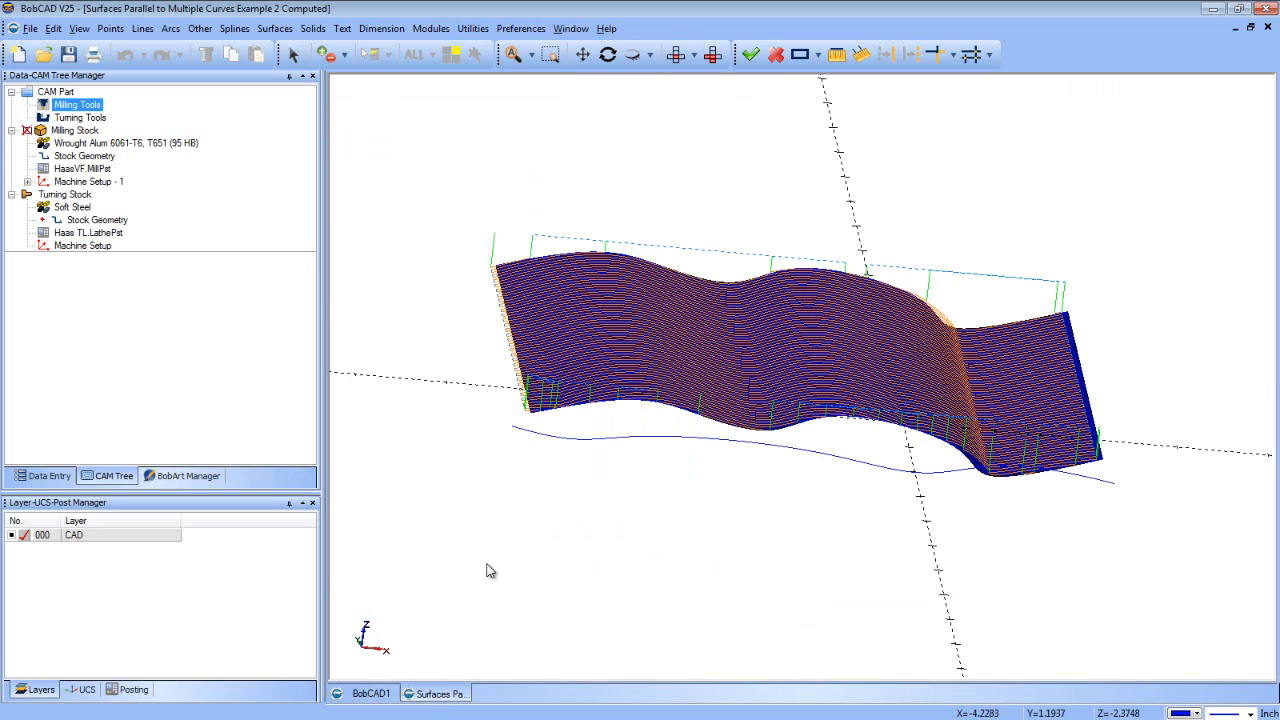
# Open the part's current milling settings to check its posting configuration
pyautogui.rightClick(80, 106)
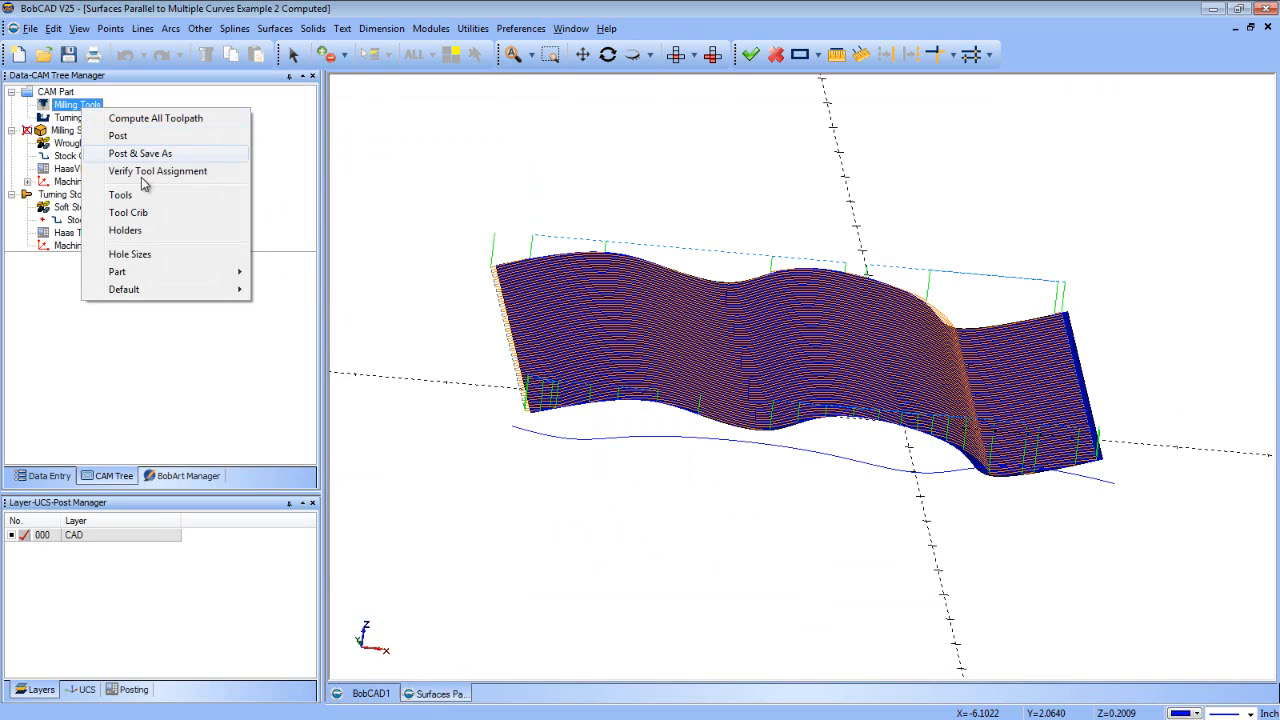
pyautogui.moveTo(151, 271)
pyautogui.click(291, 275)
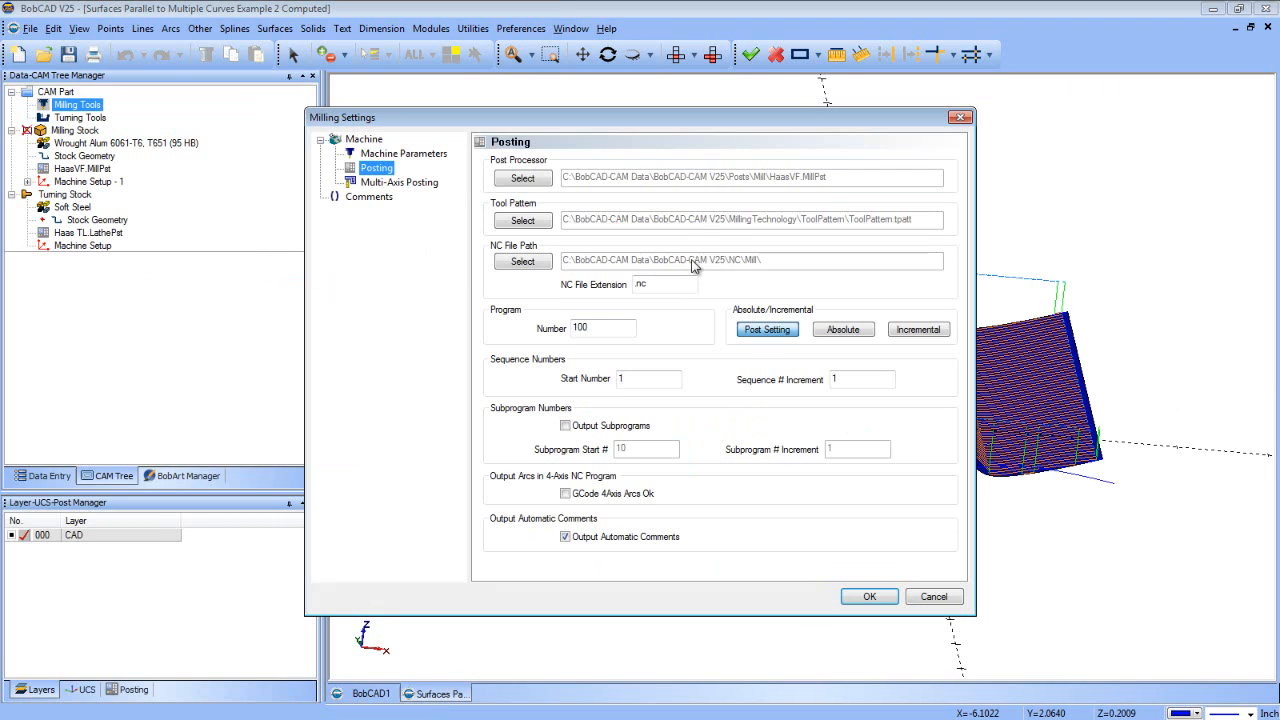
pyautogui.press('Escape')
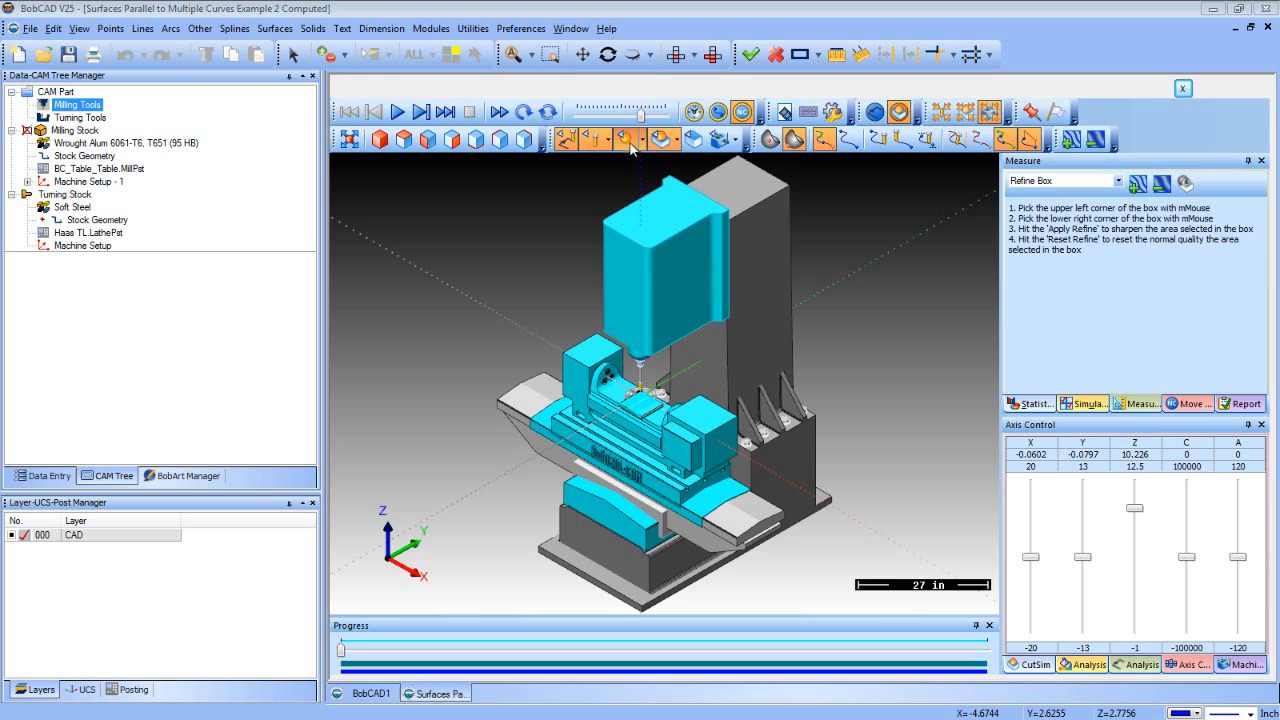
# Hide the toolpath and part geometry in the machine simulation and inspect the five-axis machine assembly from several angles
pyautogui.click(662, 148)
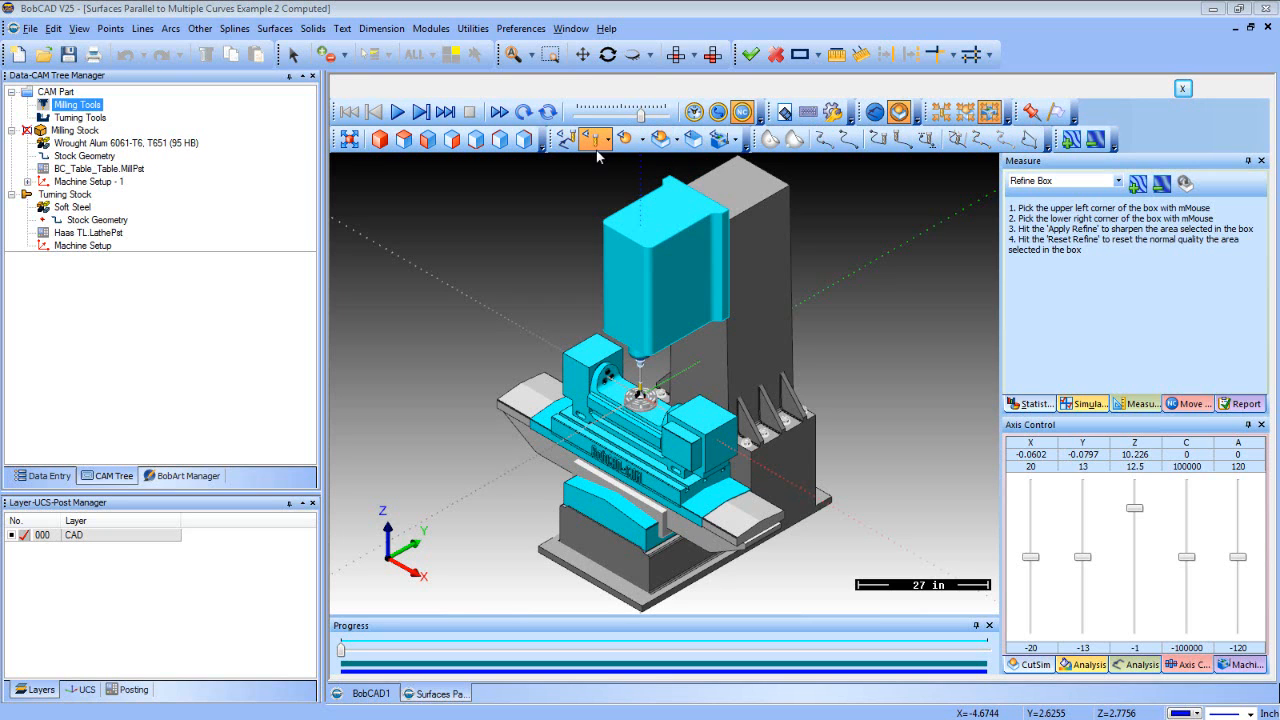
pyautogui.moveTo(694, 466); pyautogui.dragTo(508, 566, button='middle')
pyautogui.scroll(4, 508, 566)
pyautogui.moveTo(785, 492); pyautogui.dragTo(957, 403, button='middle')
pyautogui.scroll(-4, 835, 461)
pyautogui.scroll(2, 915, 264)
pyautogui.moveTo(916, 269); pyautogui.dragTo(701, 318, button='middle')
pyautogui.scroll(-2, 517, 419)
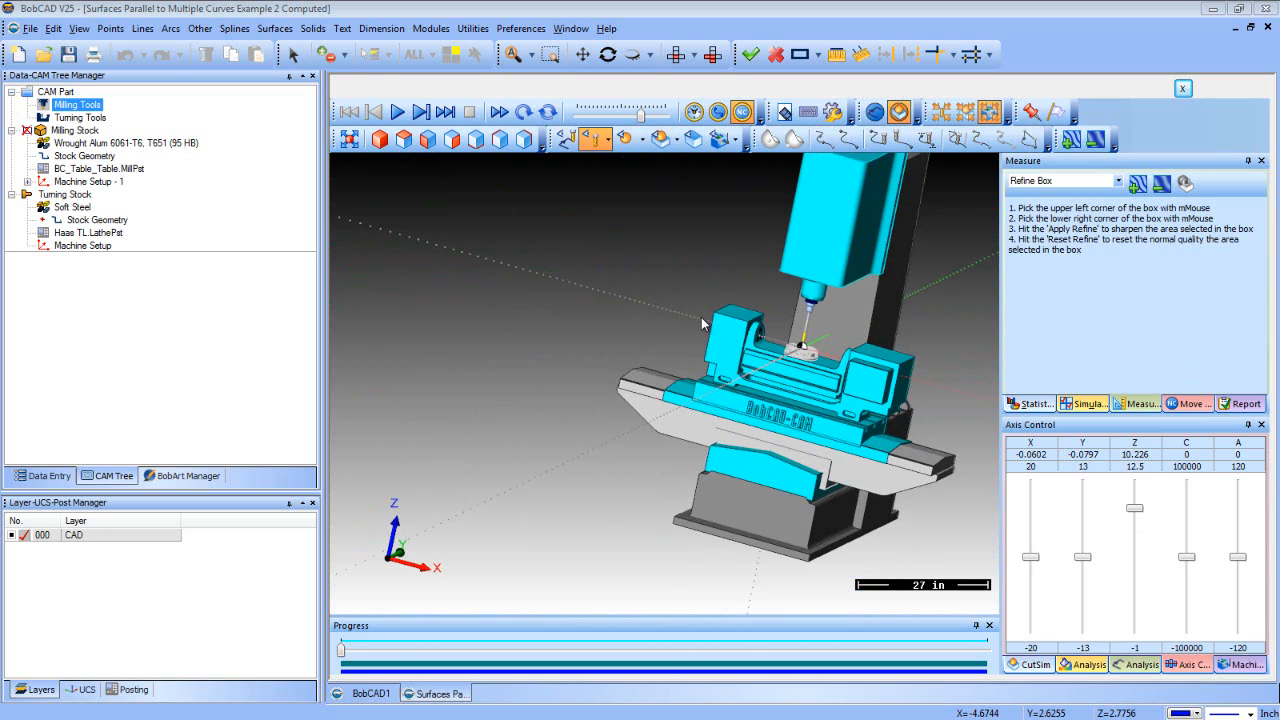
pyautogui.click(349, 139)
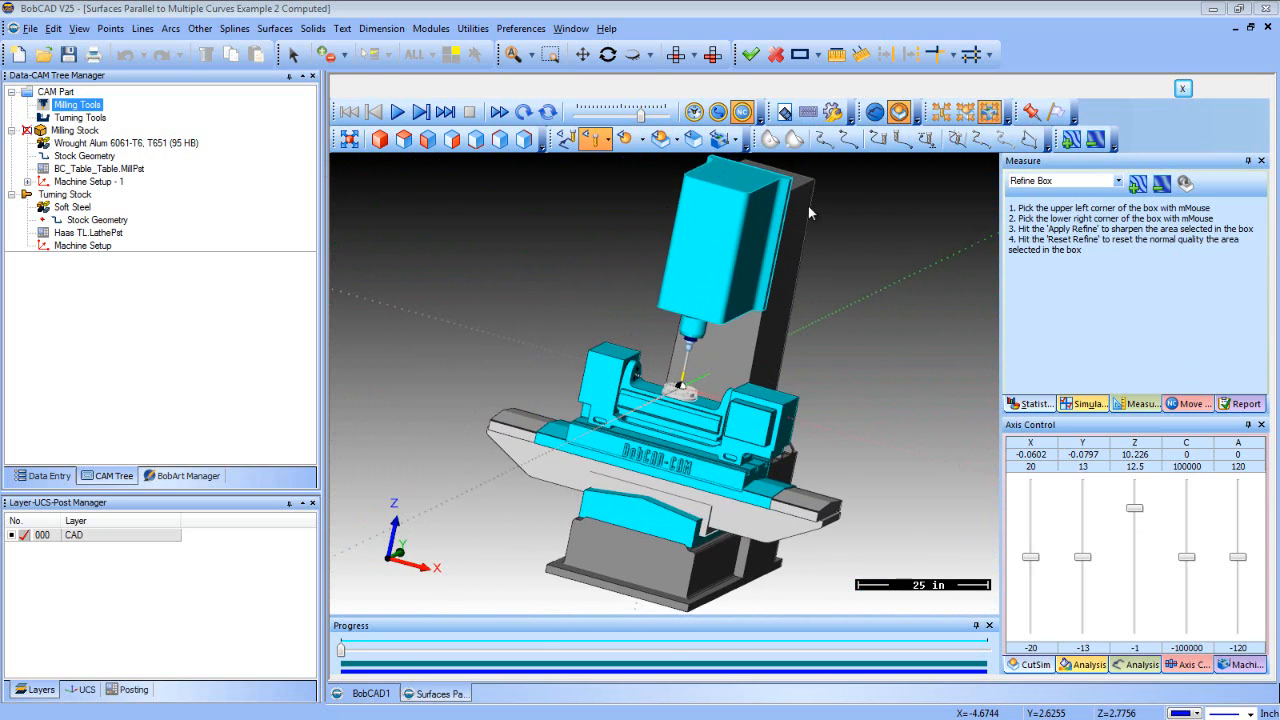
# Show the machine housing in the simulation, examine the enclosure, controller buttons and cat head logo, and close the simulation
pyautogui.click(738, 142)
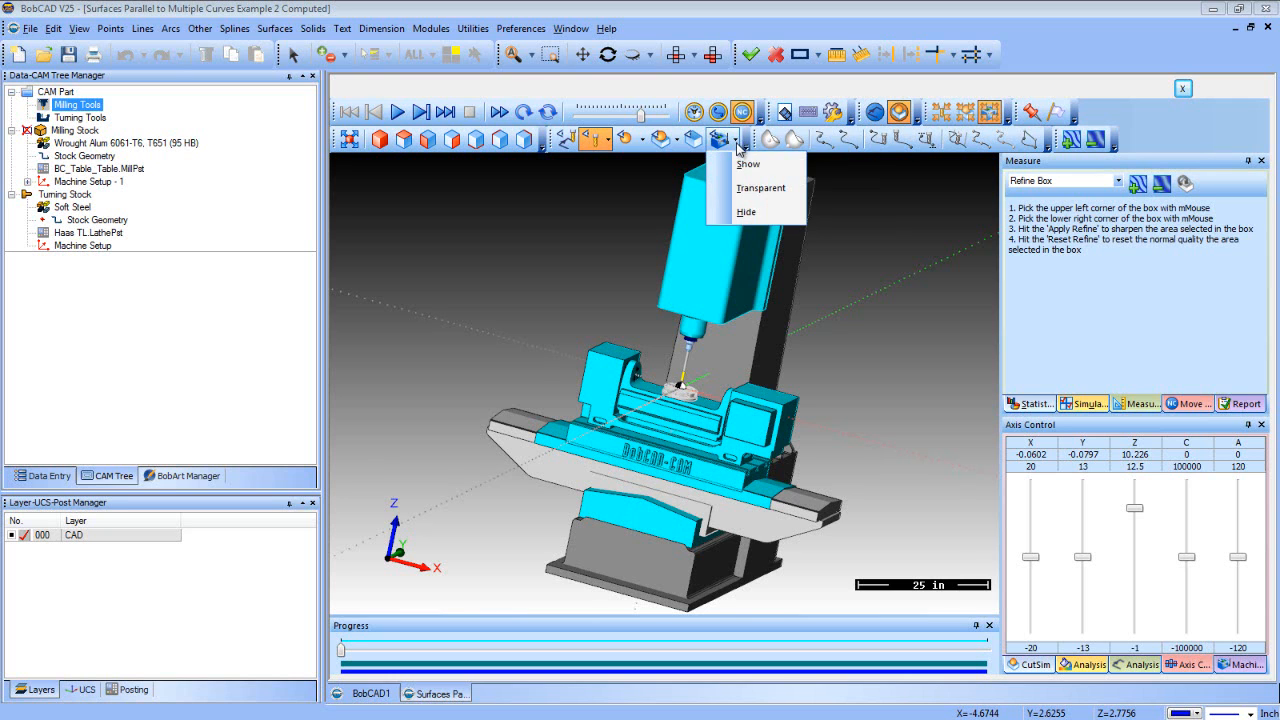
pyautogui.click(749, 164)
pyautogui.scroll(-5, 746, 346)
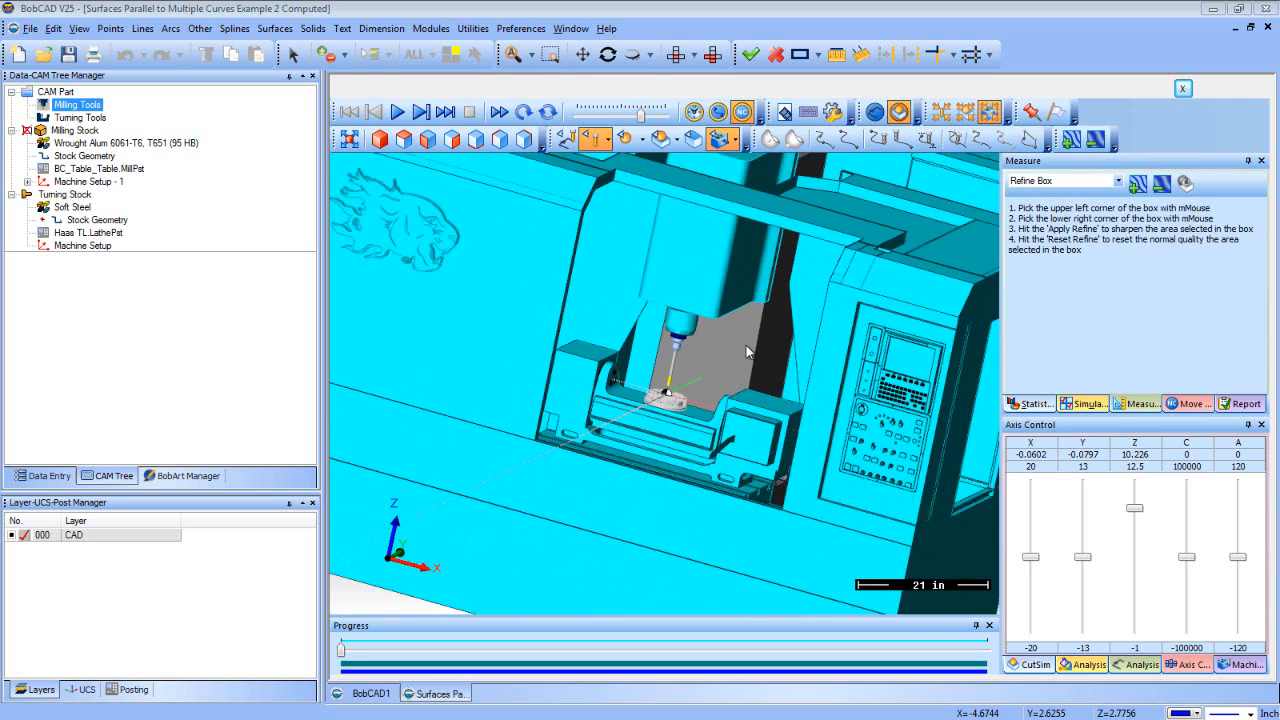
pyautogui.moveTo(709, 363); pyautogui.dragTo(712, 404, button='middle')
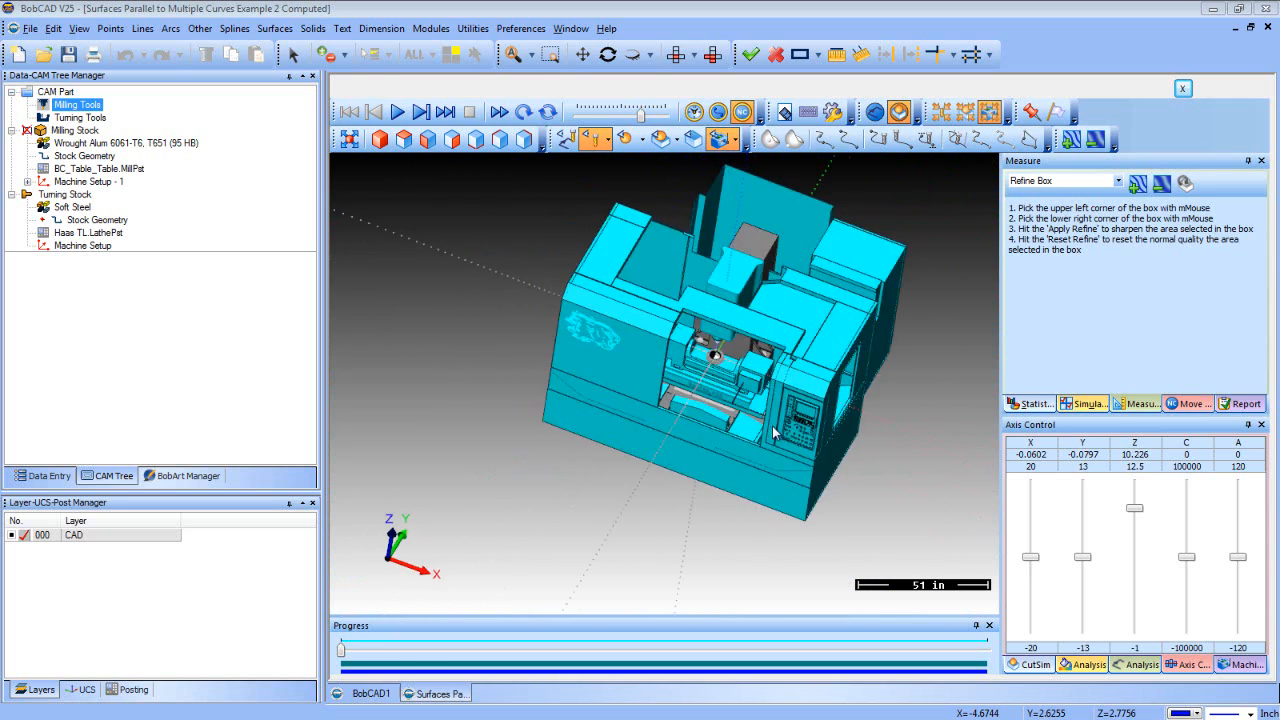
pyautogui.scroll(10, 840, 443)
pyautogui.scroll(2, 430, 327)
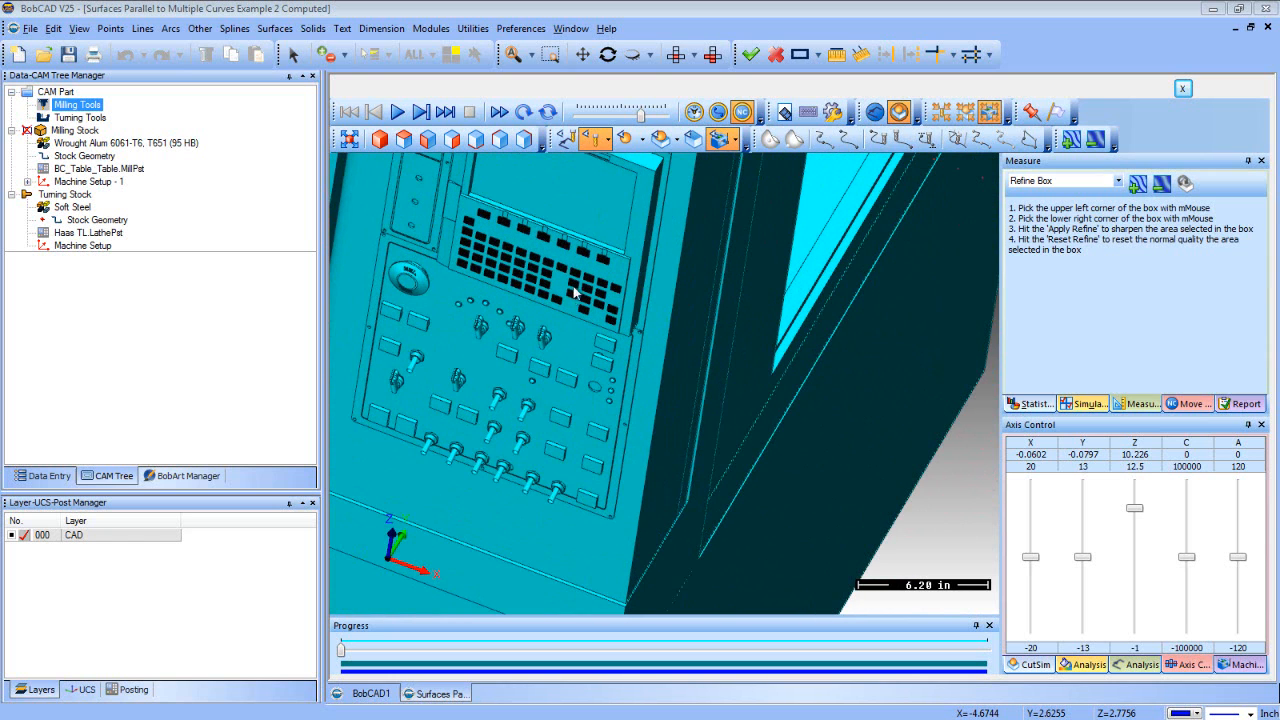
pyautogui.scroll(-10, 556, 285)
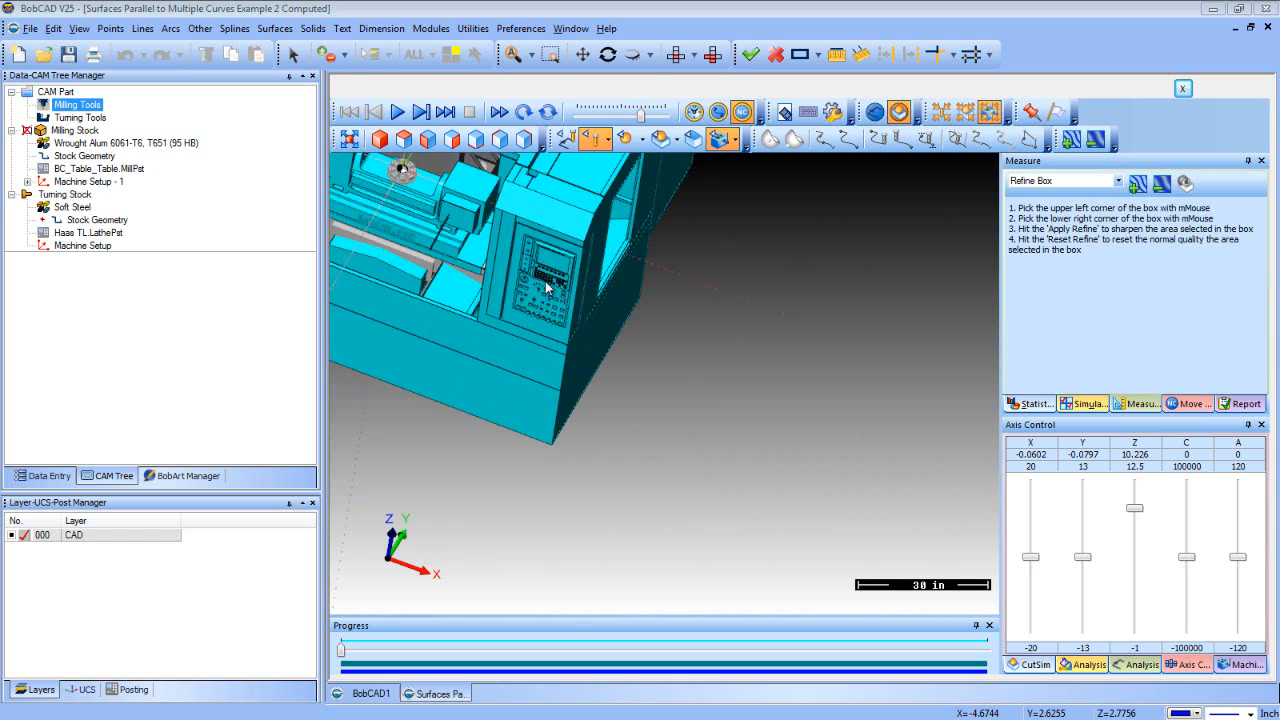
pyautogui.scroll(6, 362, 212)
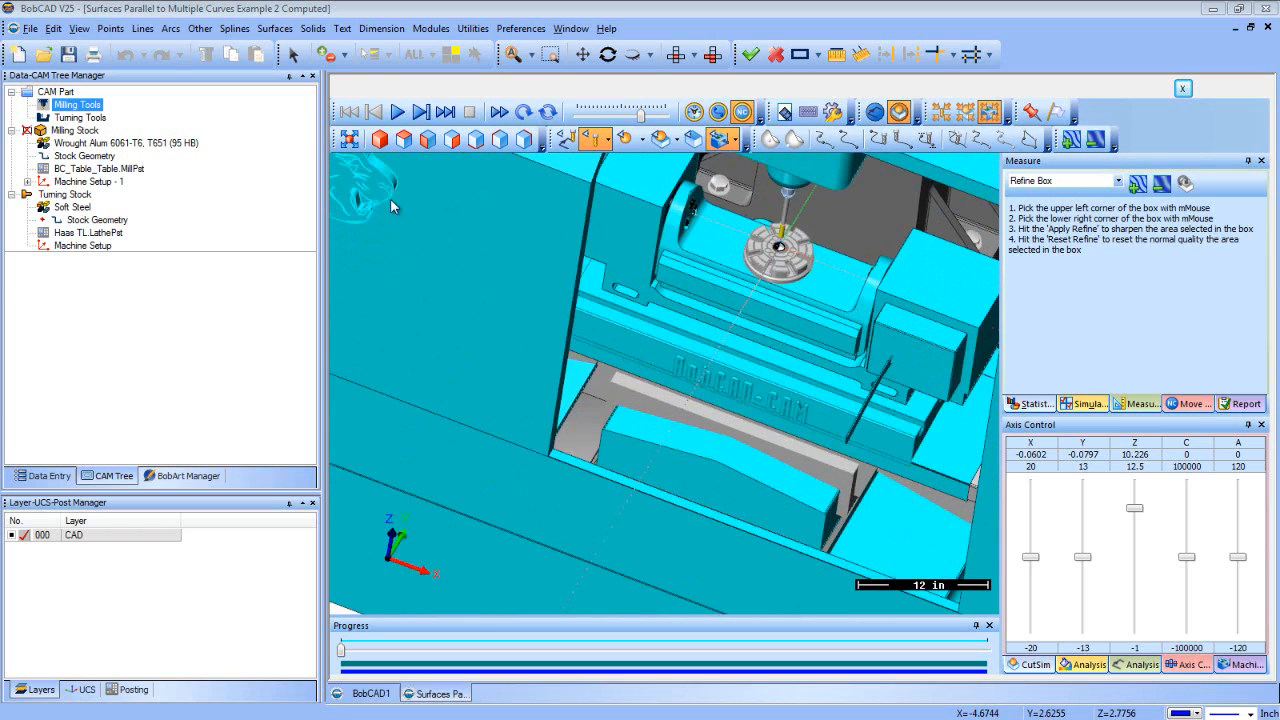
pyautogui.click(349, 139)
pyautogui.scroll(8, 478, 400)
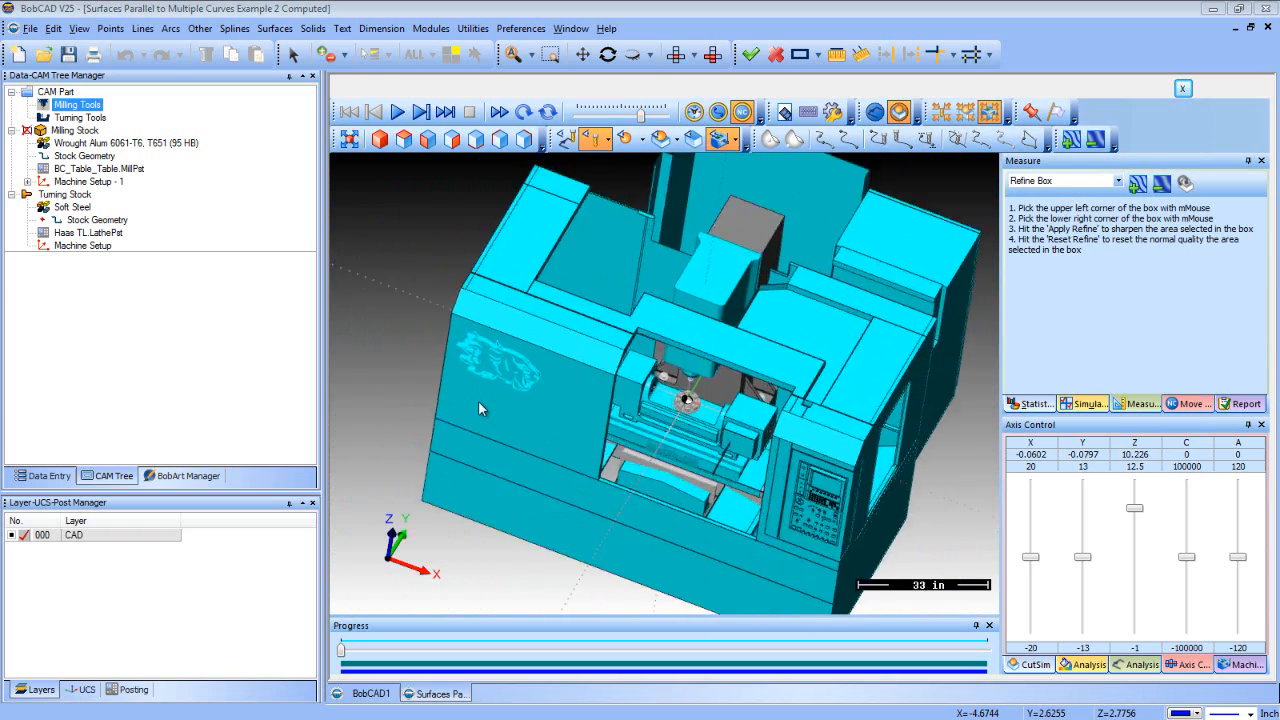
pyautogui.scroll(-9, 606, 328)
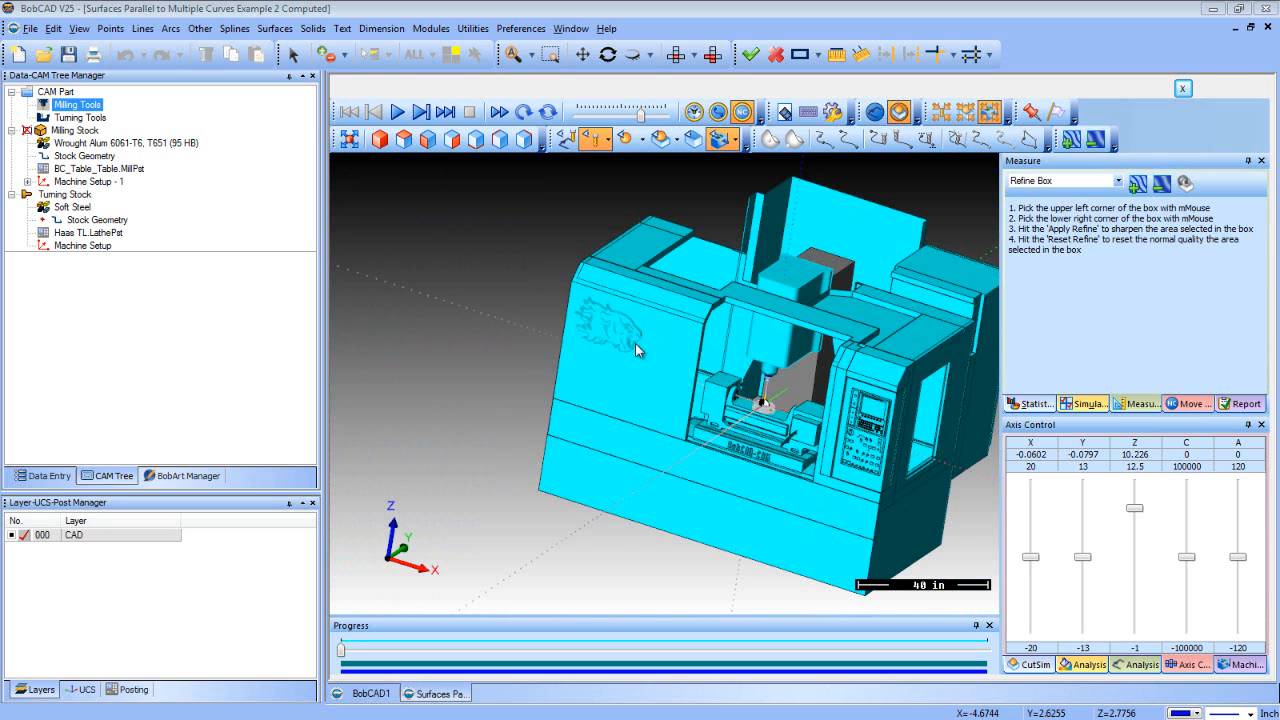
pyautogui.click(1182, 88)
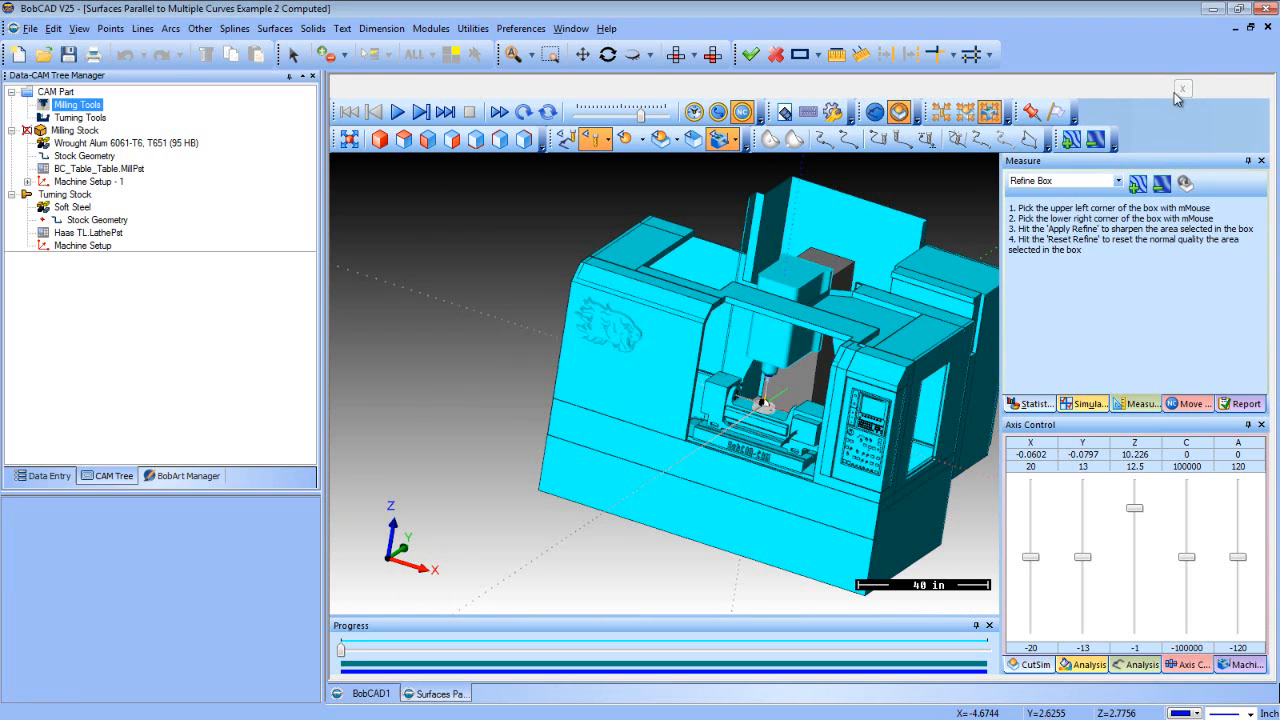
# Open the machine definition of 5 AXIS BOBCAD MILL in the default milling settings
pyautogui.rightClick(75, 105)
pyautogui.moveTo(160, 288)
pyautogui.click(300, 289)
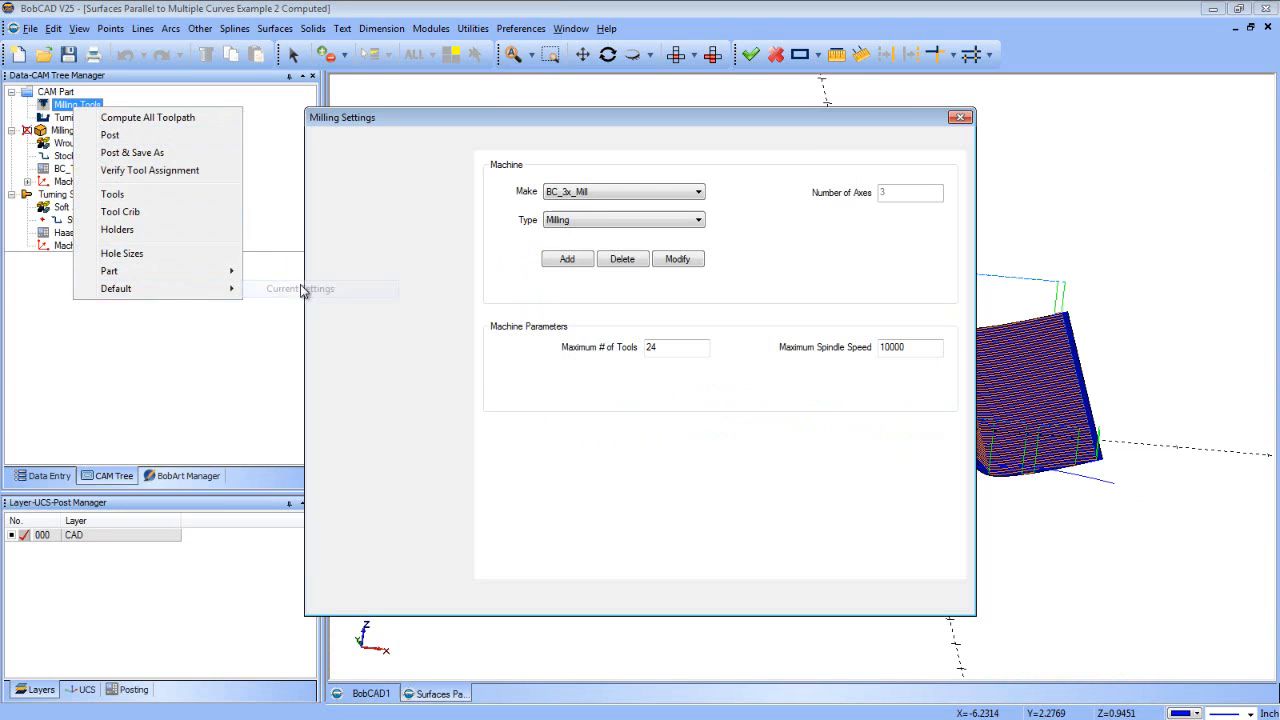
pyautogui.click(595, 192)
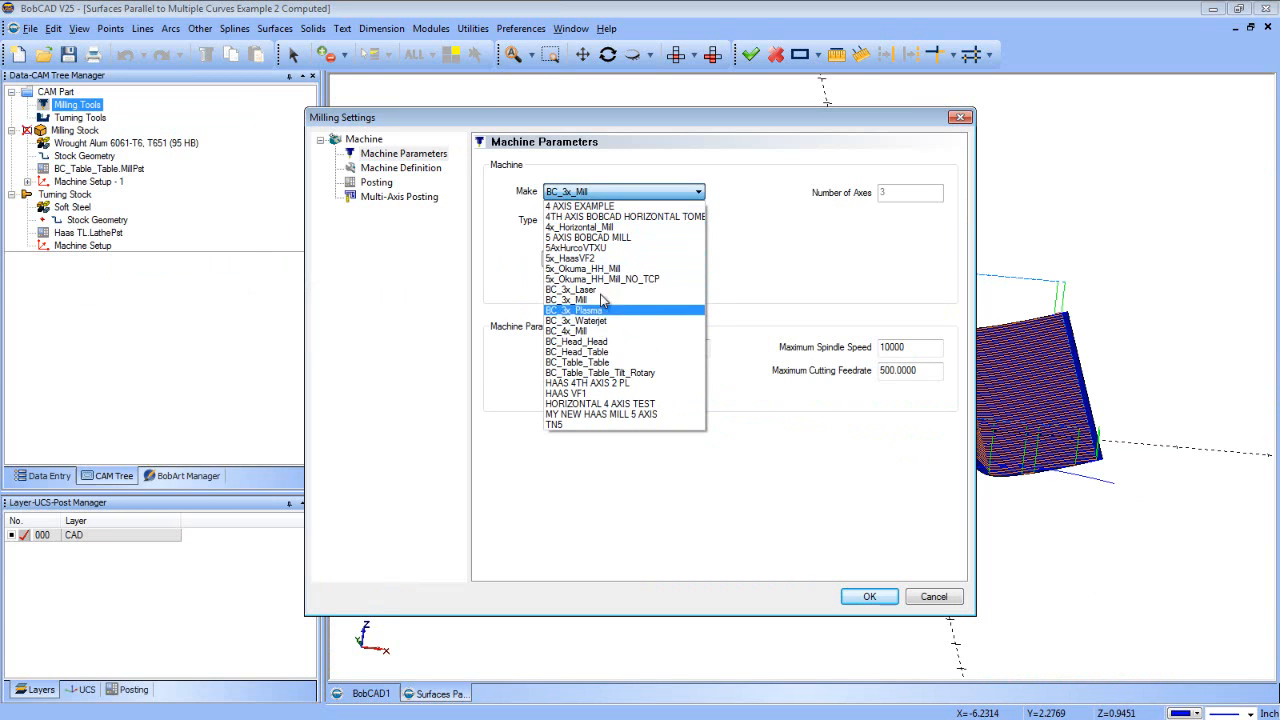
pyautogui.click(603, 237)
pyautogui.click(418, 169)
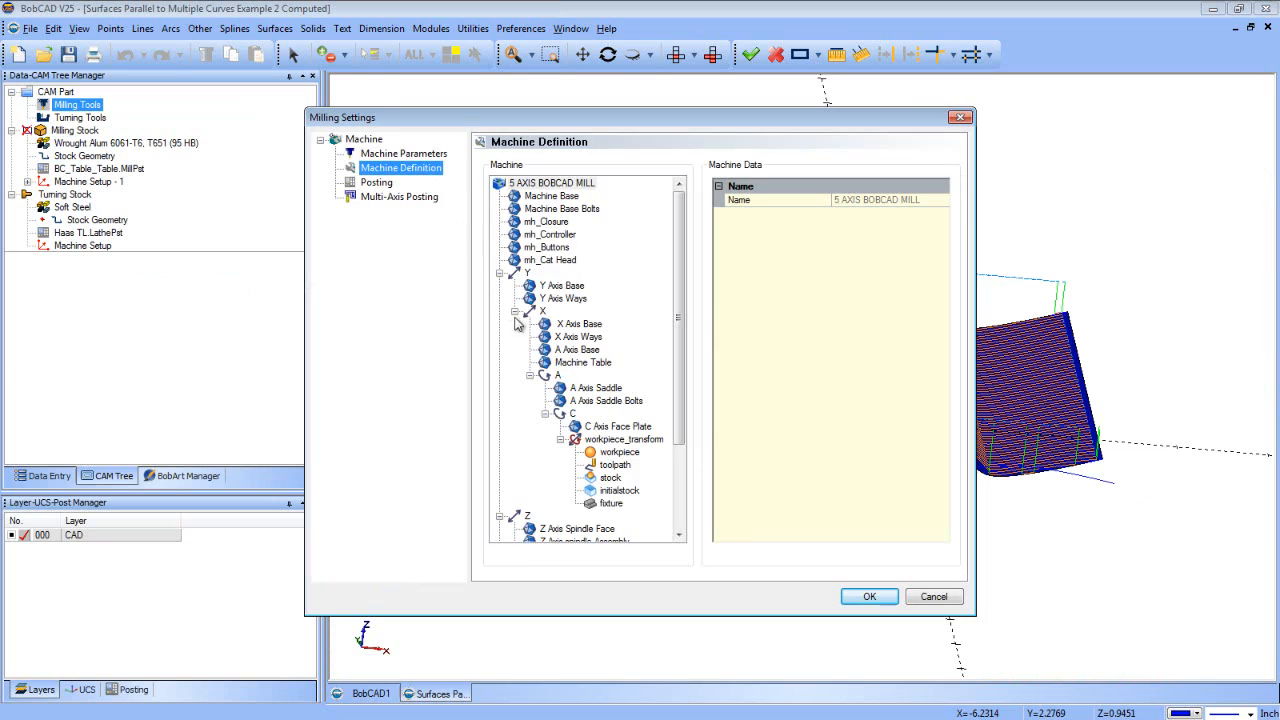
# Set the color of the mh_Closure geometry to white (255; 255; 255) and save the machine definition
pyautogui.click(562, 222)
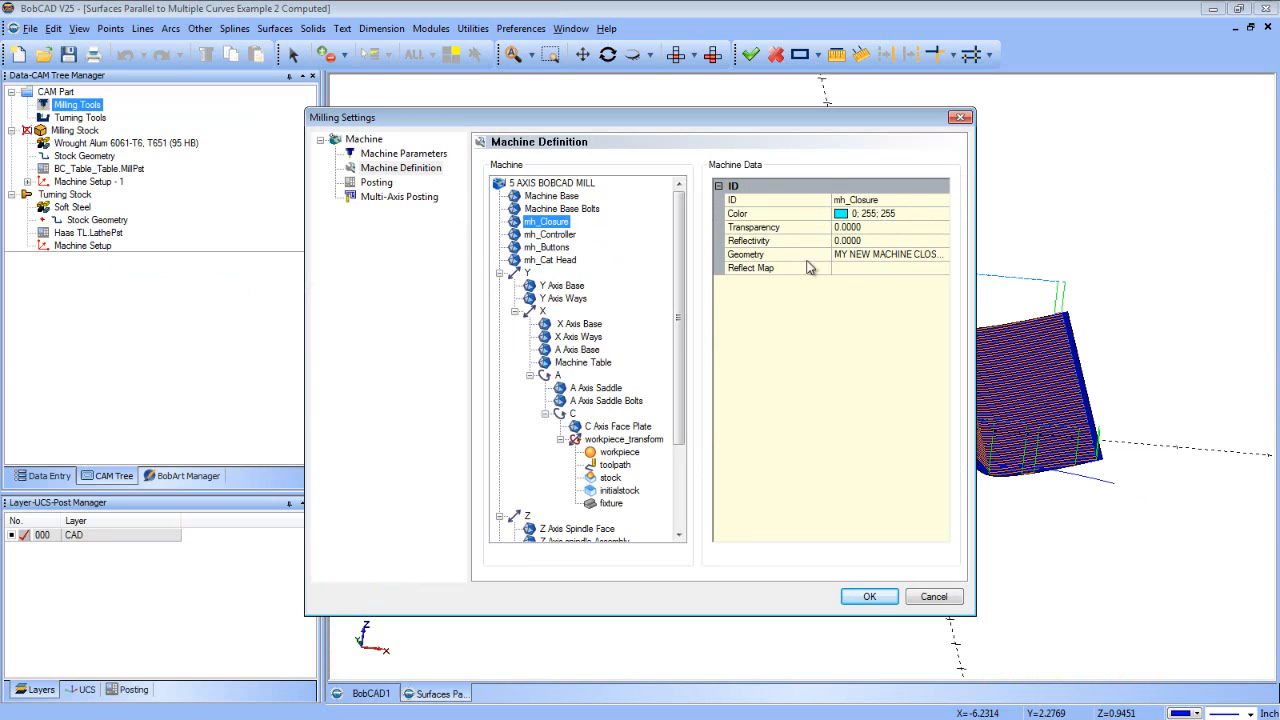
pyautogui.click(890, 214)
pyautogui.click(941, 214)
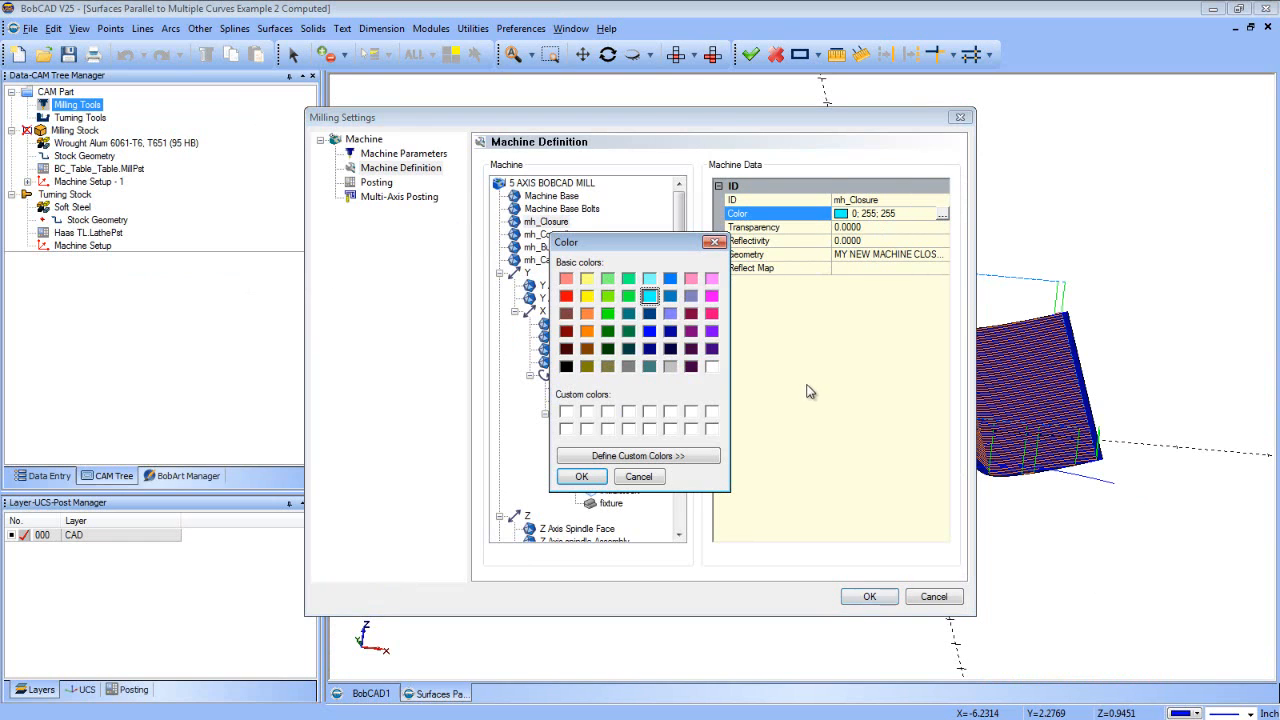
pyautogui.click(711, 366)
pyautogui.click(581, 476)
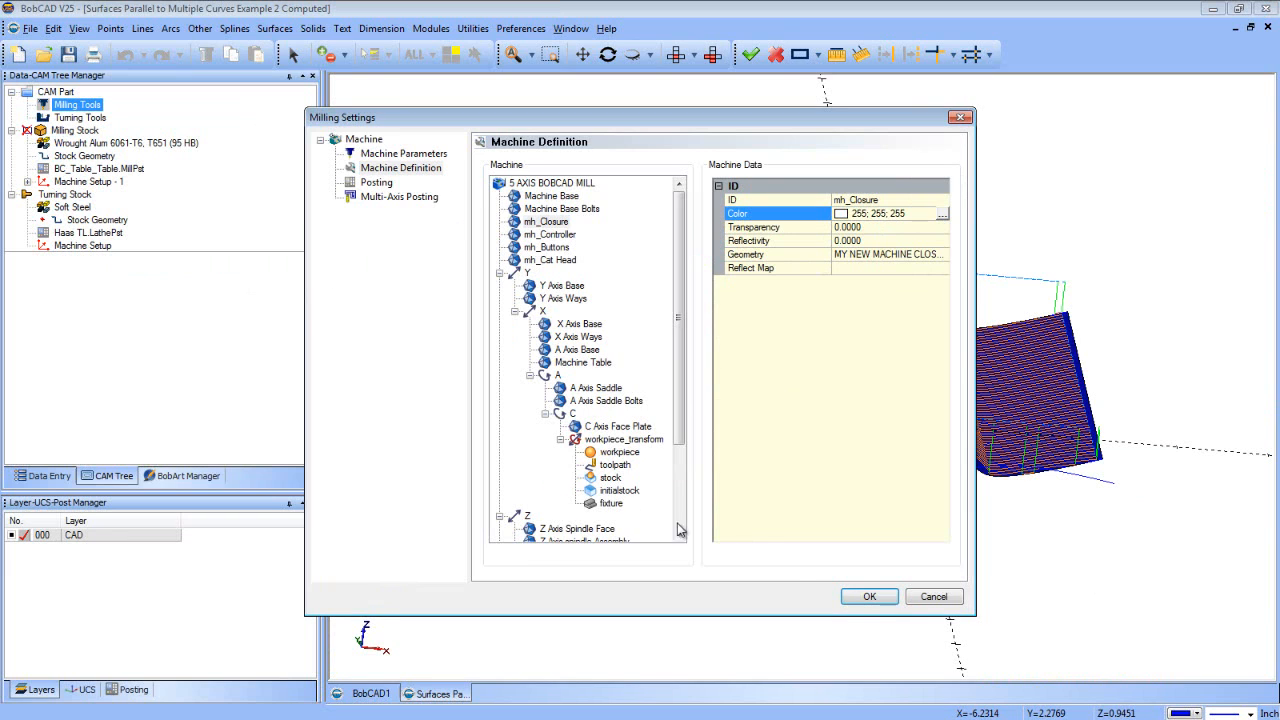
pyautogui.click(866, 597)
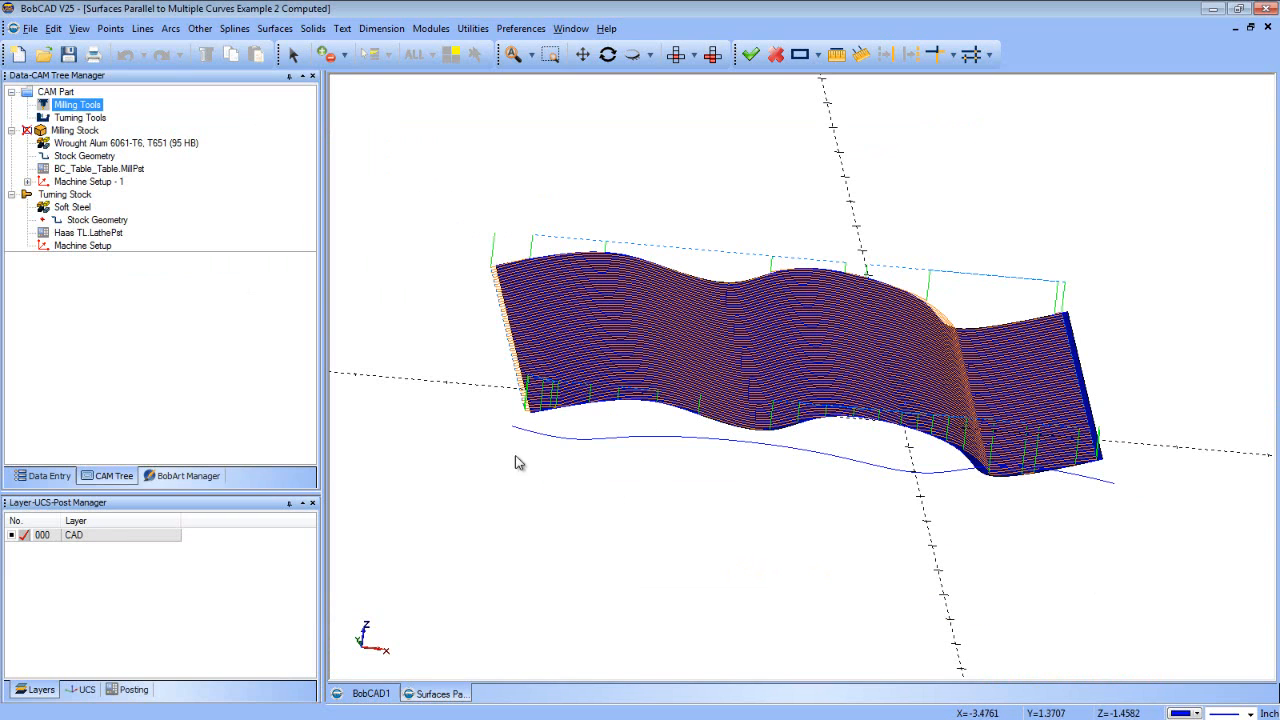
# Switch the part's machine to BC_Head_Table in its current milling settings
pyautogui.click(140, 145)
pyautogui.click(96, 106)
pyautogui.rightClick(99, 109)
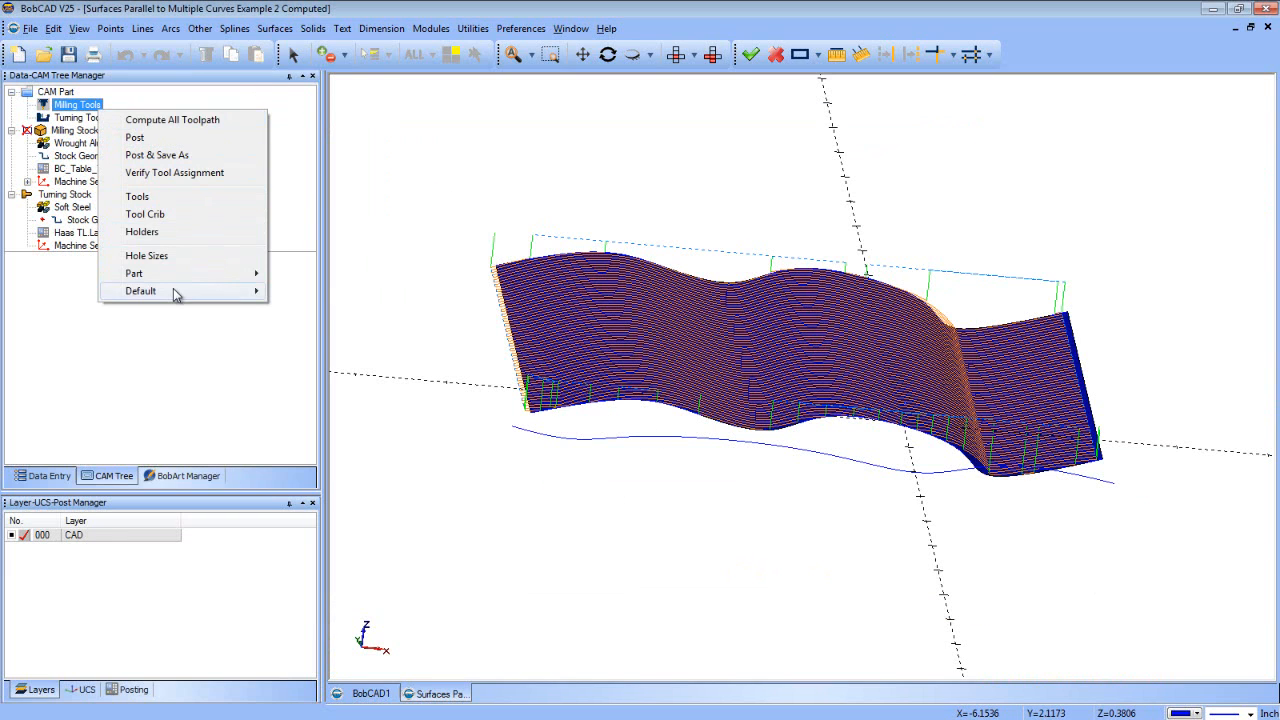
pyautogui.moveTo(200, 274)
pyautogui.click(320, 276)
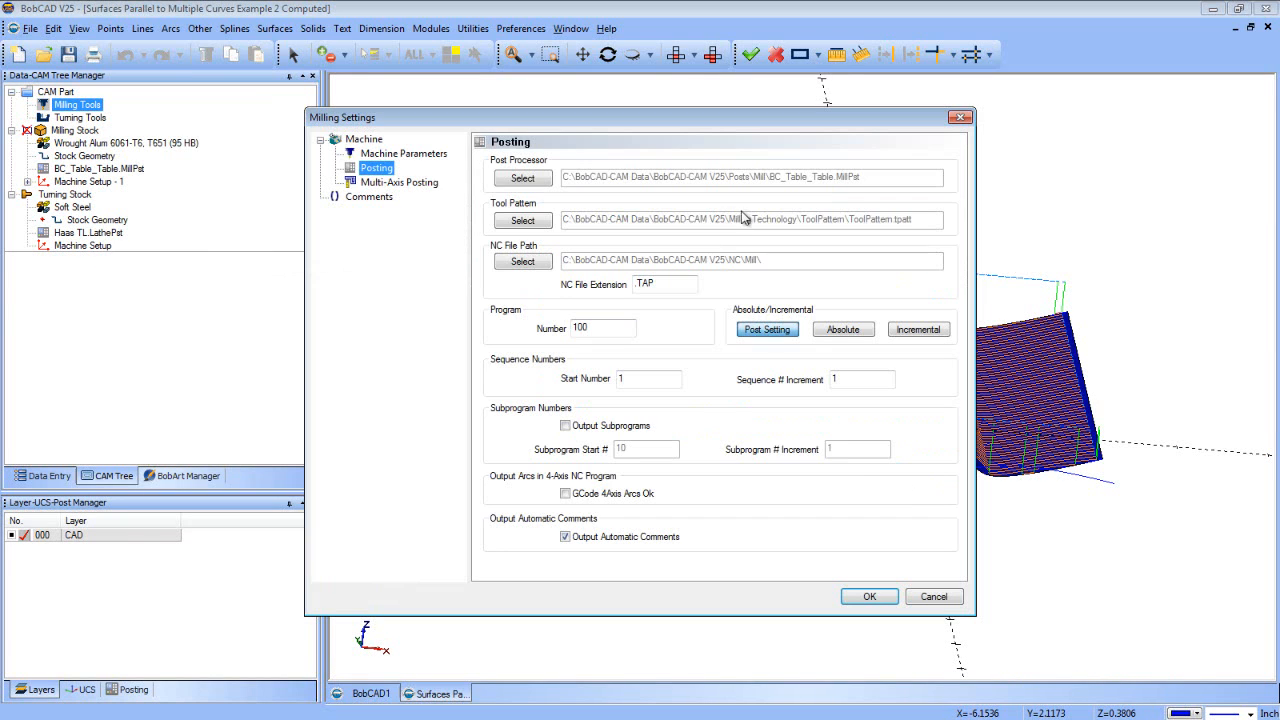
pyautogui.click(403, 154)
pyautogui.click(717, 191)
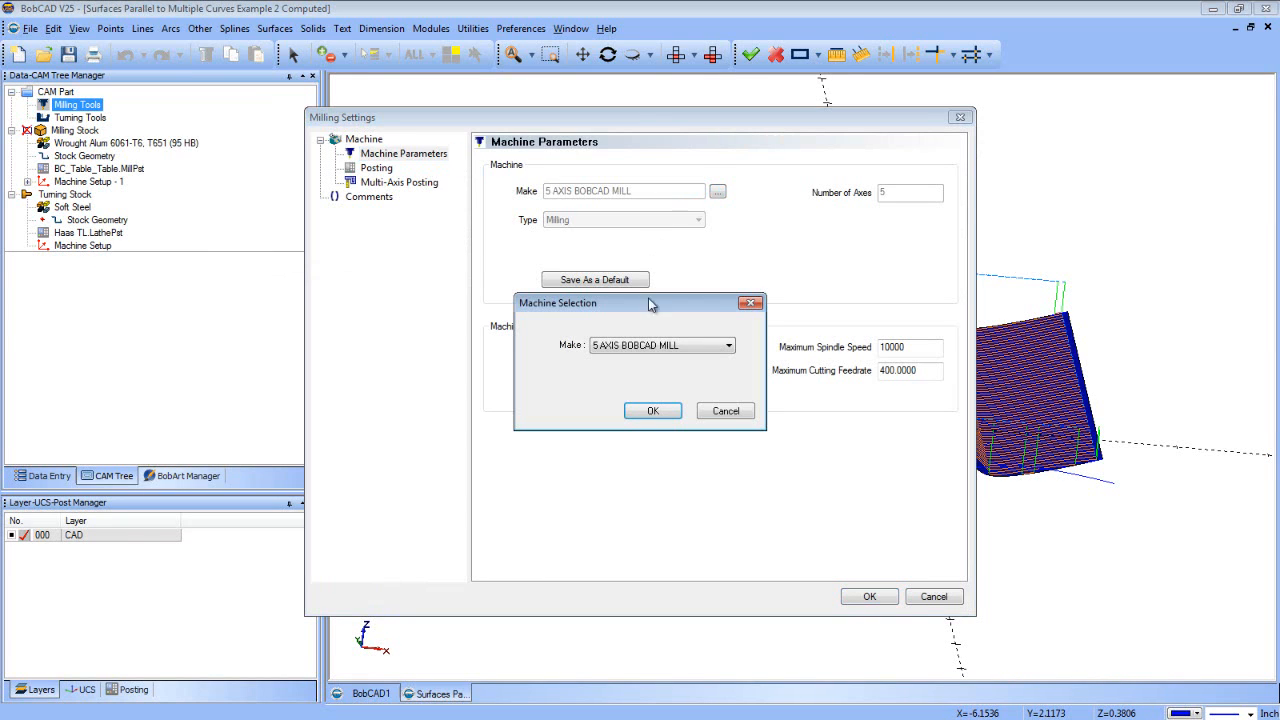
pyautogui.click(656, 350)
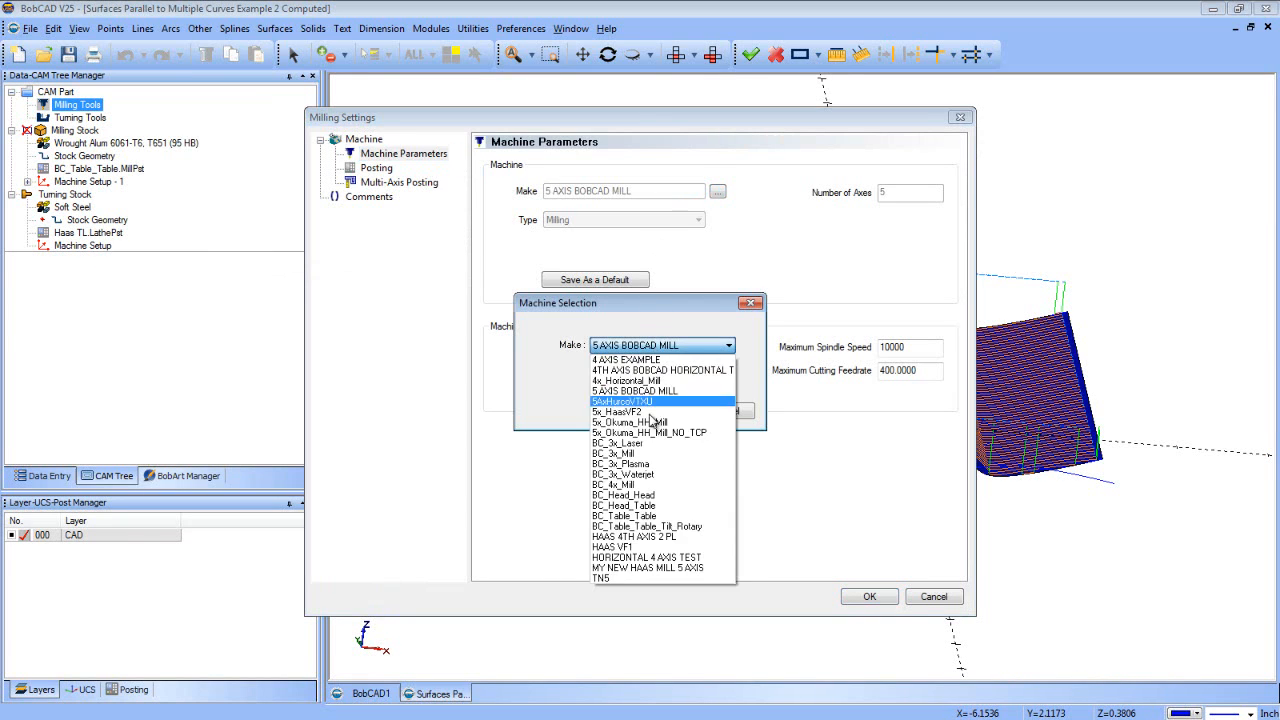
pyautogui.click(641, 505)
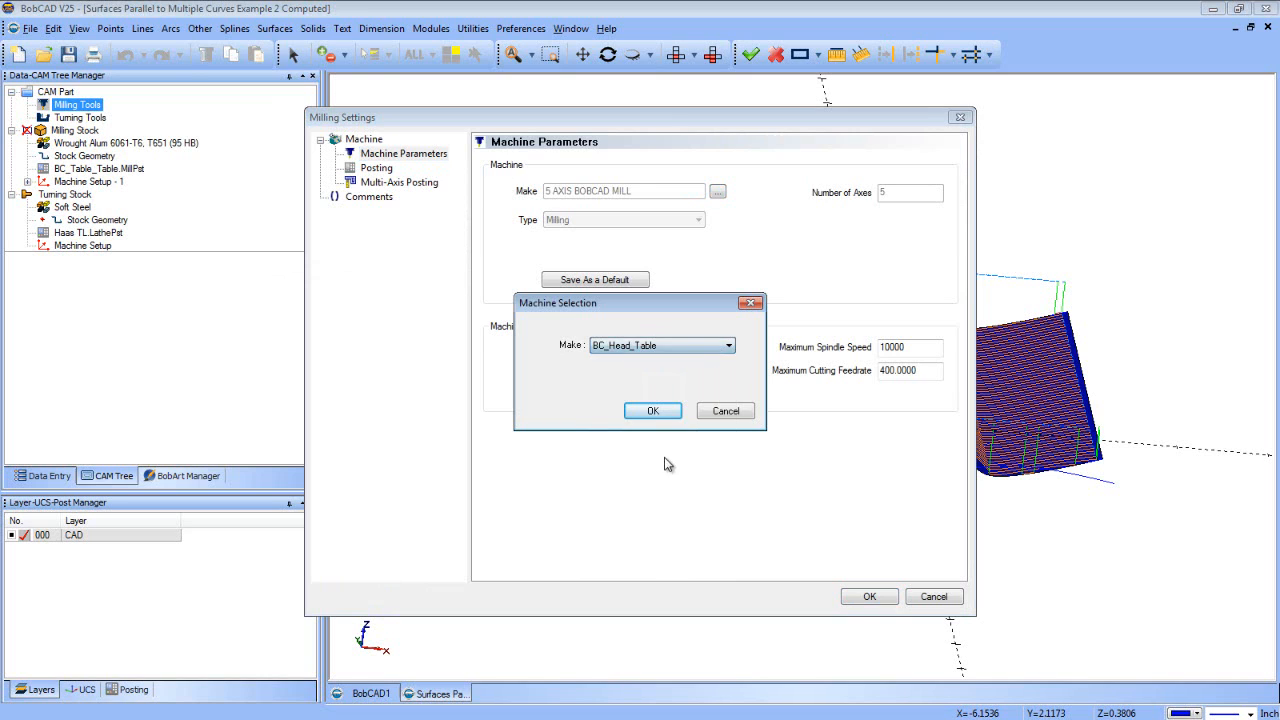
pyautogui.click(677, 412)
# Select 5 AXIS BOBCAD MILL as the part's machine again and accept the milling settings
pyautogui.click(717, 191)
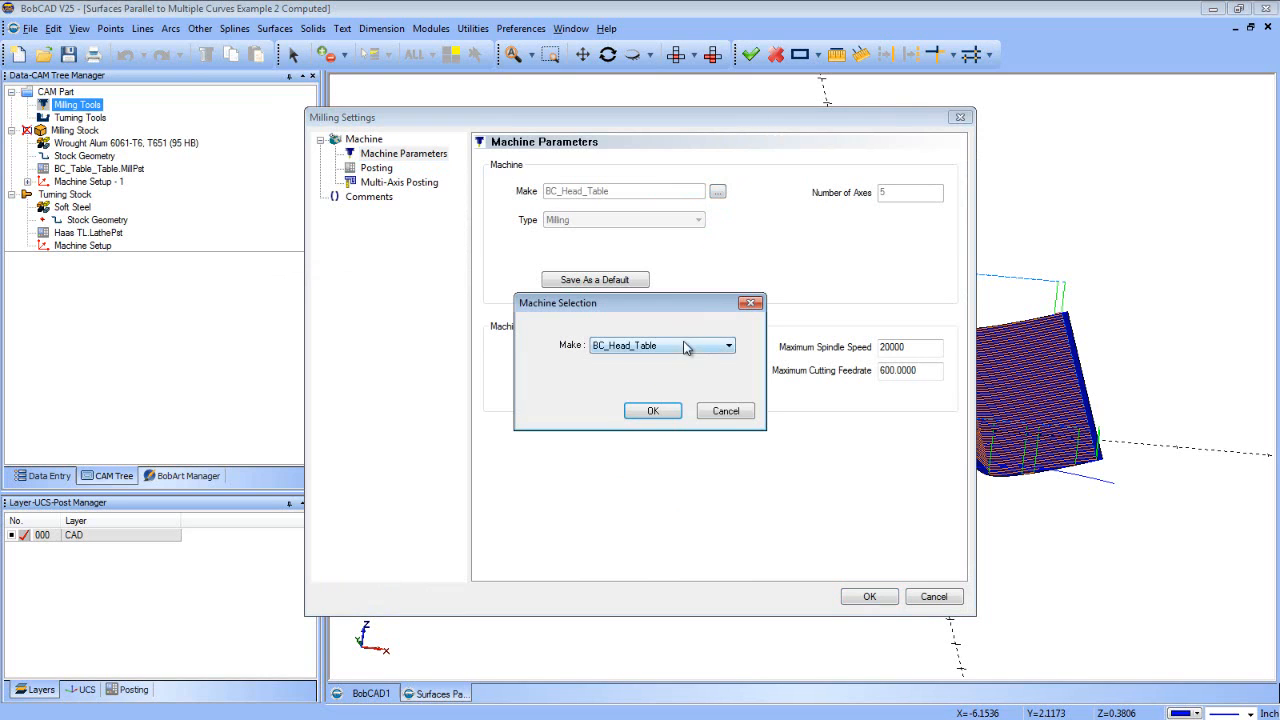
pyautogui.click(690, 345)
pyautogui.click(660, 391)
pyautogui.click(656, 411)
pyautogui.click(860, 600)
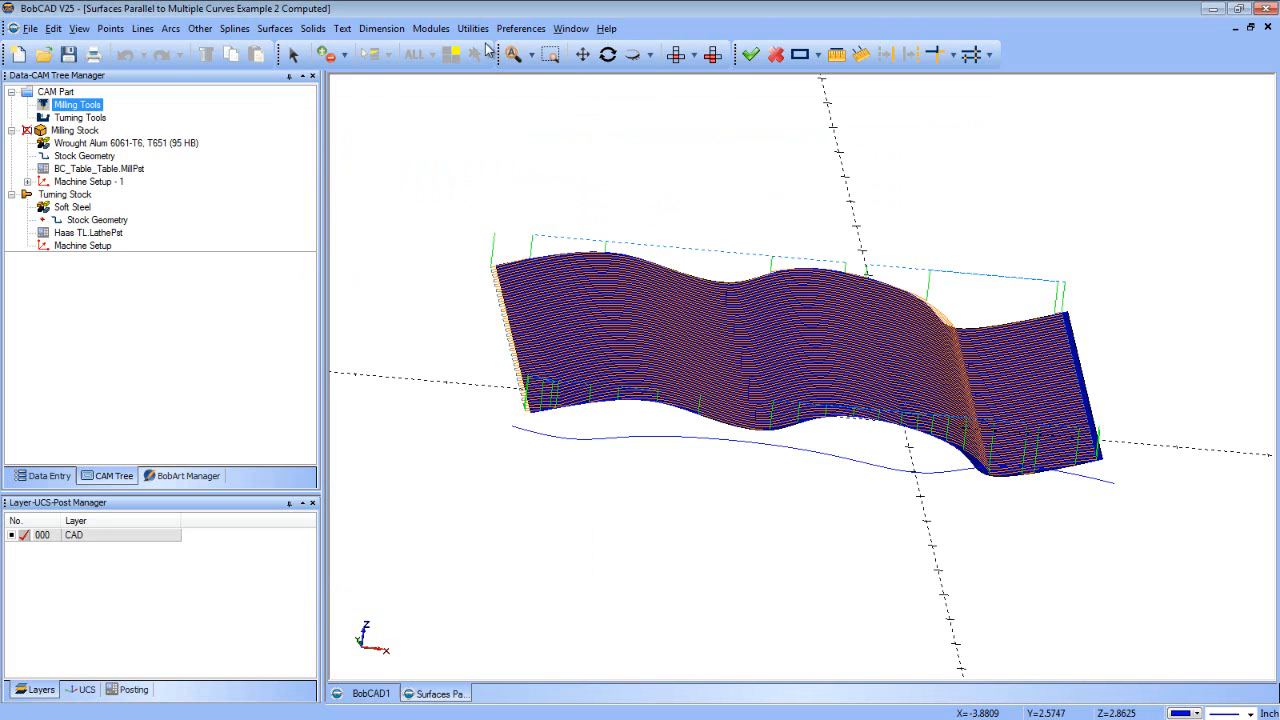
# Start the machine simulation, show the machine housing and inspect the recolored enclosure
pyautogui.click(431, 28)
pyautogui.click(462, 102)
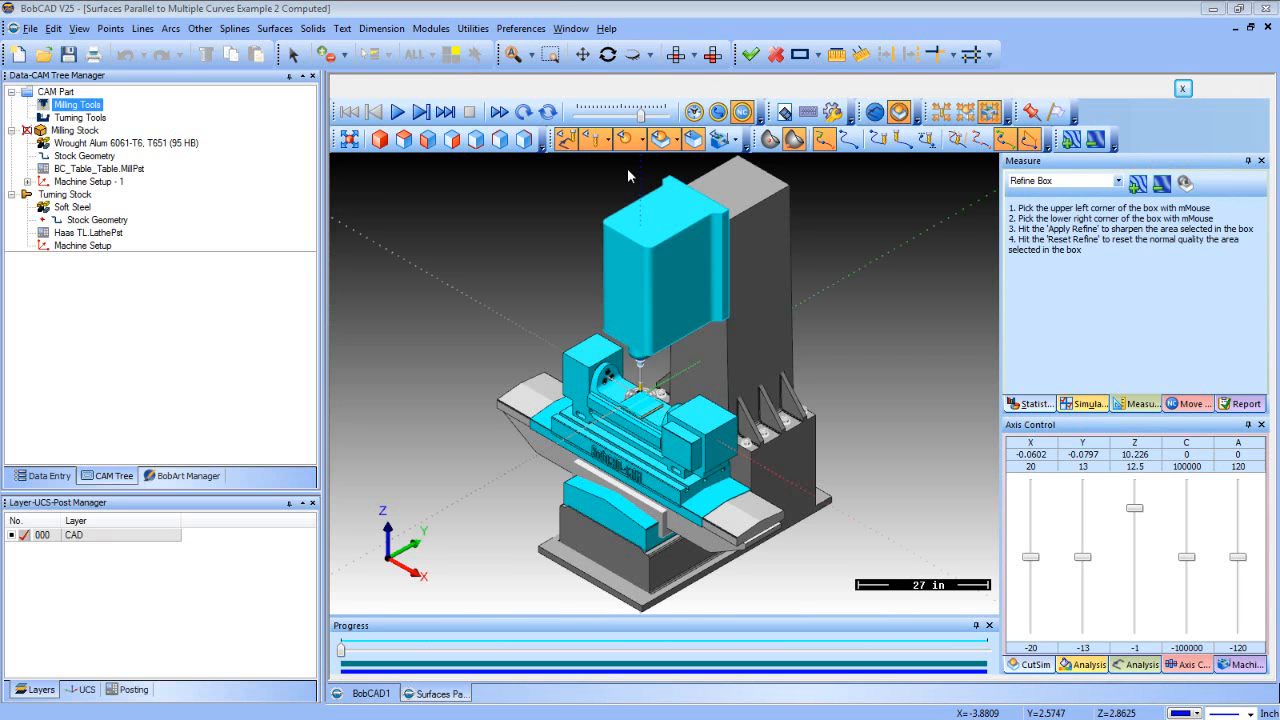
pyautogui.click(717, 143)
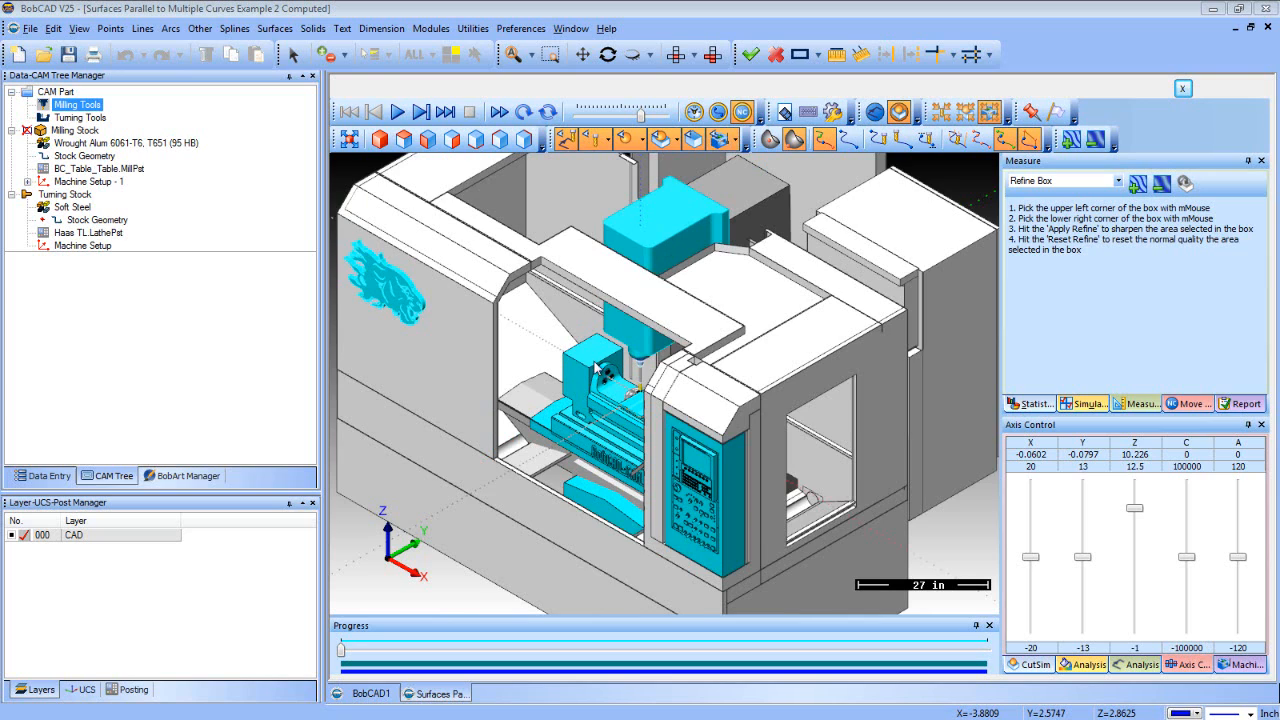
pyautogui.scroll(-4, 596, 366)
pyautogui.moveTo(646, 449); pyautogui.dragTo(400, 335, button='middle')
pyautogui.scroll(3, 651, 452)
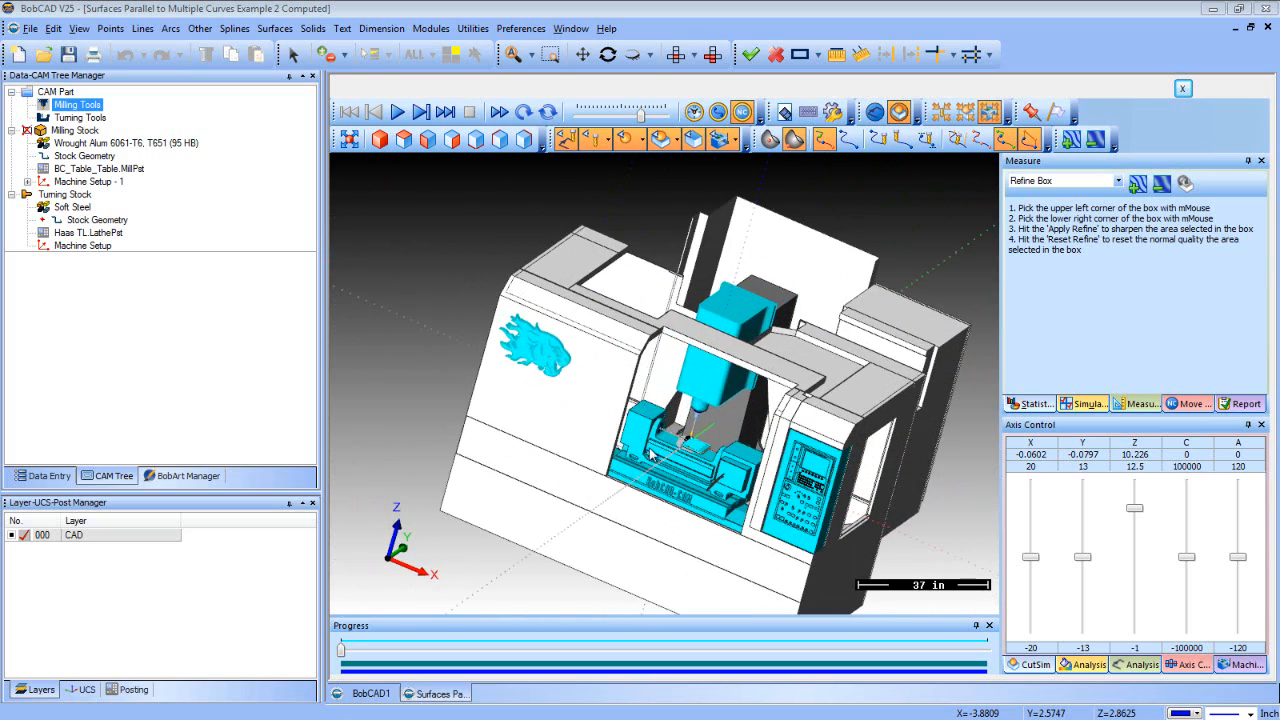
# Run the machine simulation, watch the cutting up close and with the whole machine in view, and exit the simulation
pyautogui.moveTo(651, 455); pyautogui.dragTo(704, 456, button='middle')
pyautogui.scroll(6, 704, 456)
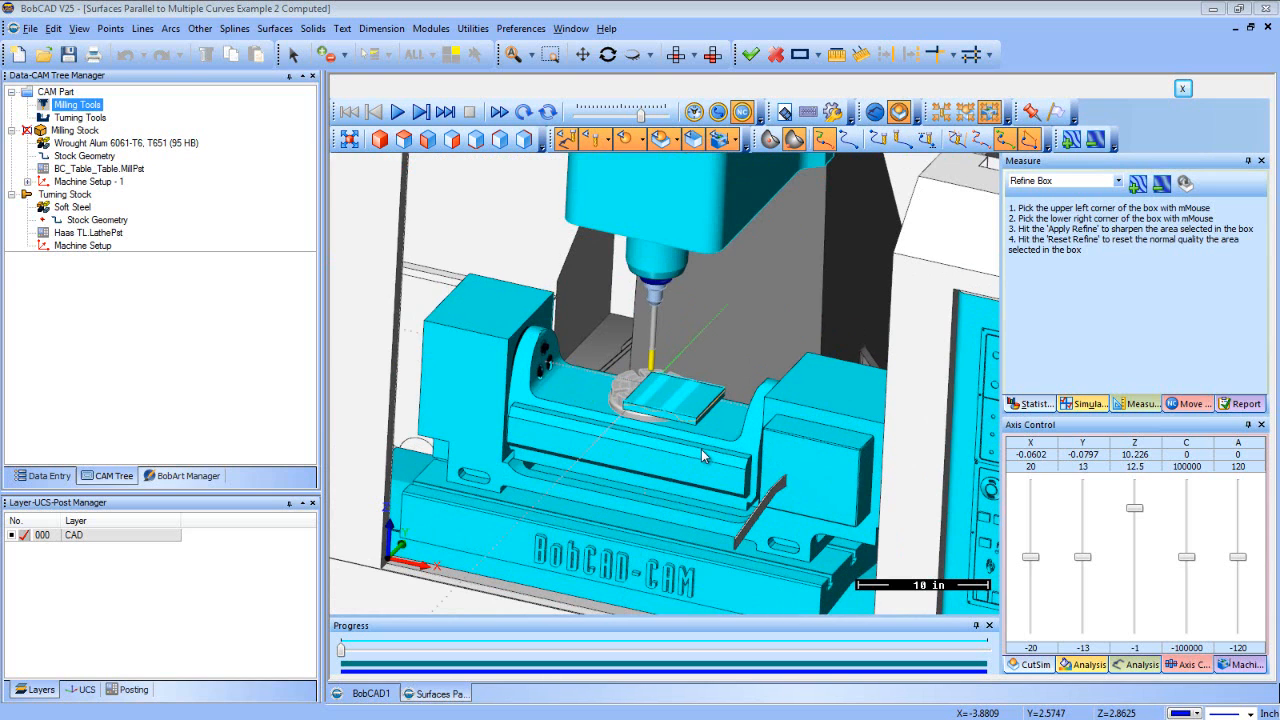
pyautogui.click(397, 112)
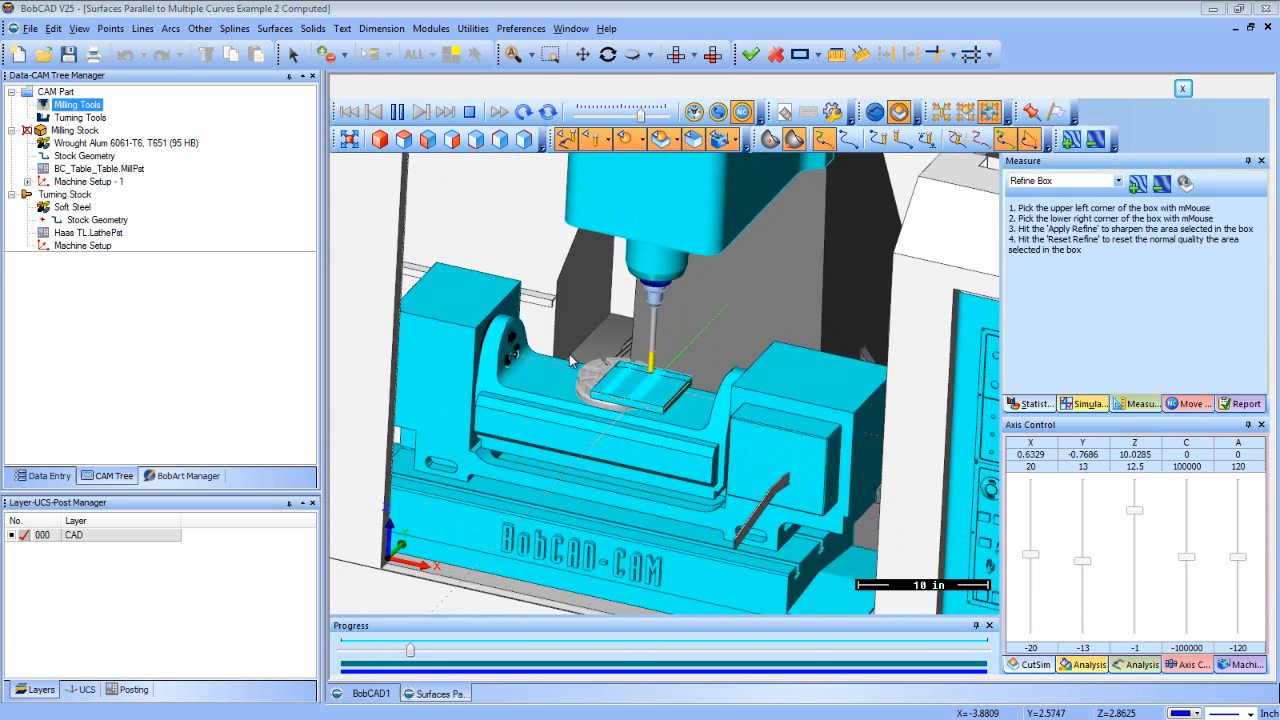
pyautogui.scroll(-5, 616, 448)
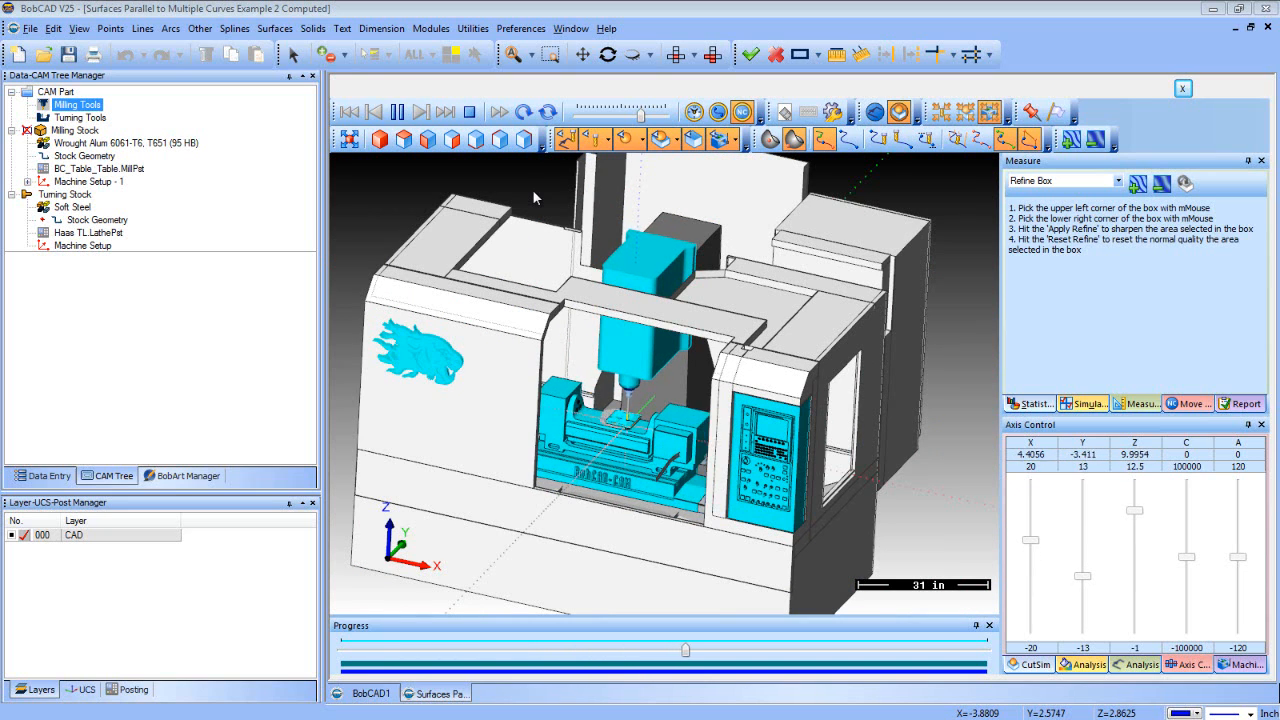
pyautogui.click(1183, 89)
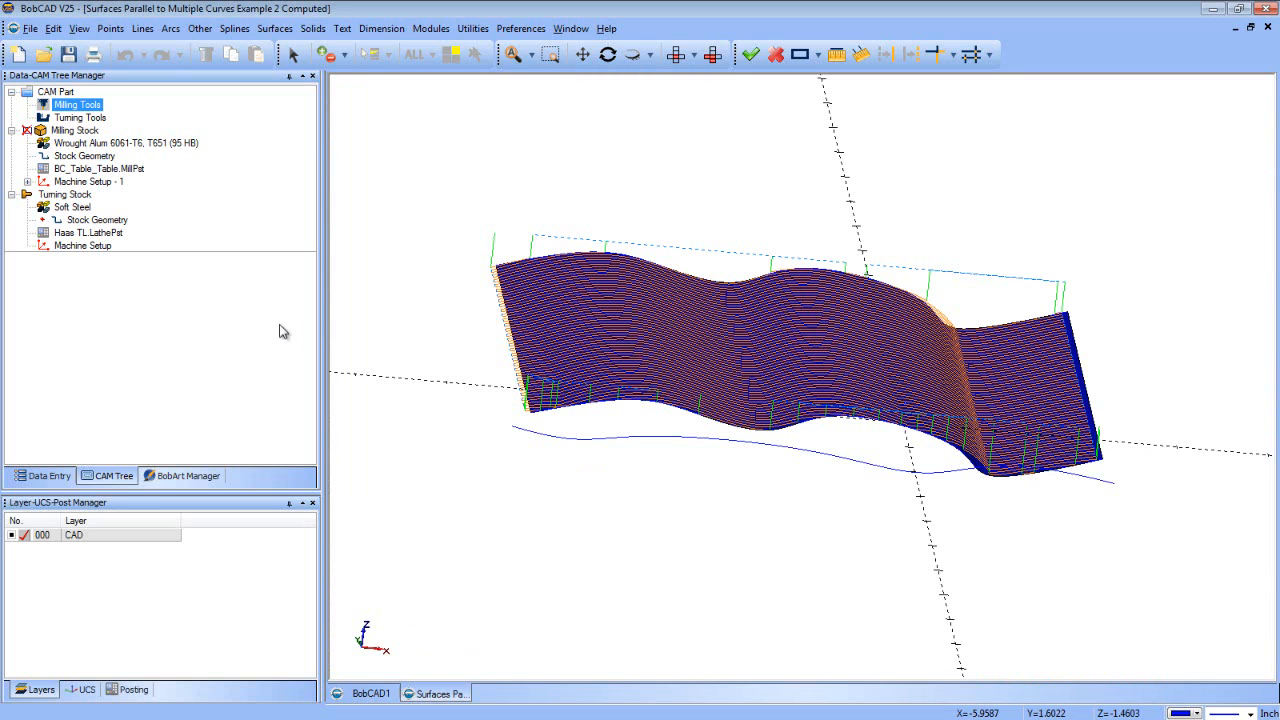
# Open the machine definition in the current milling settings and review the element types that can be added under 5 AXIS BOBCAD MILL
pyautogui.rightClick(90, 107)
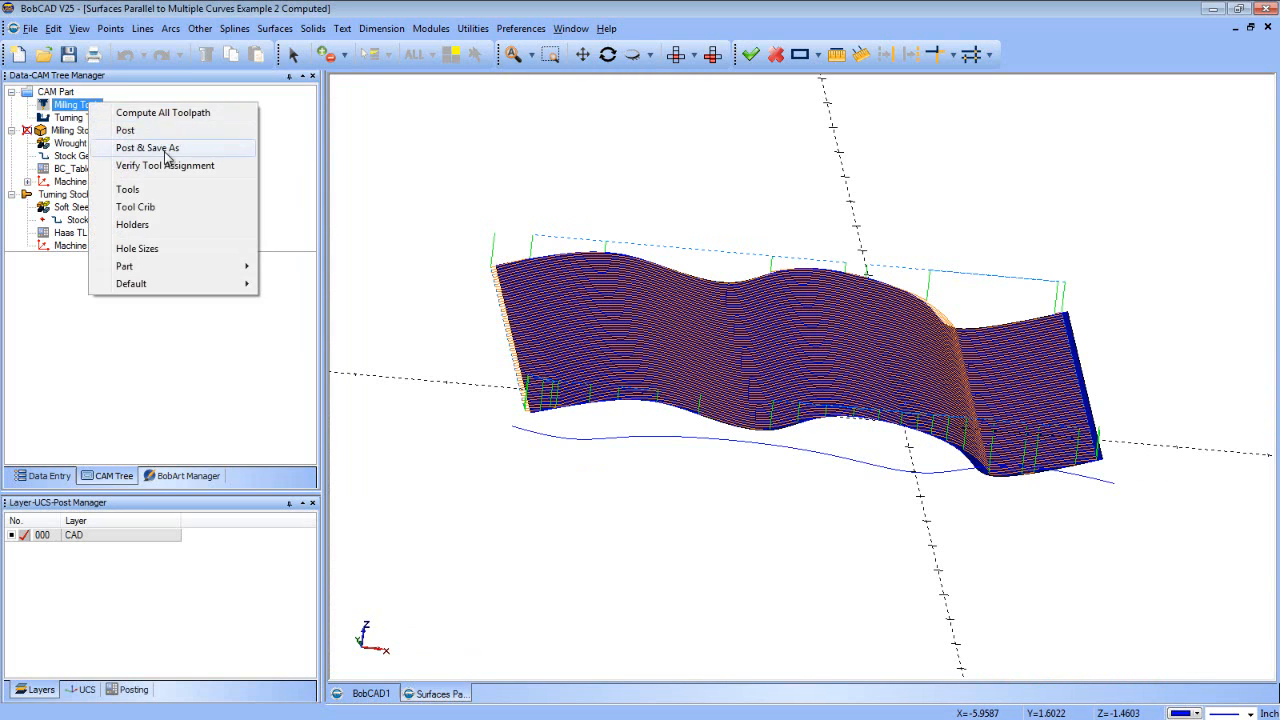
pyautogui.moveTo(180, 284)
pyautogui.click(300, 284)
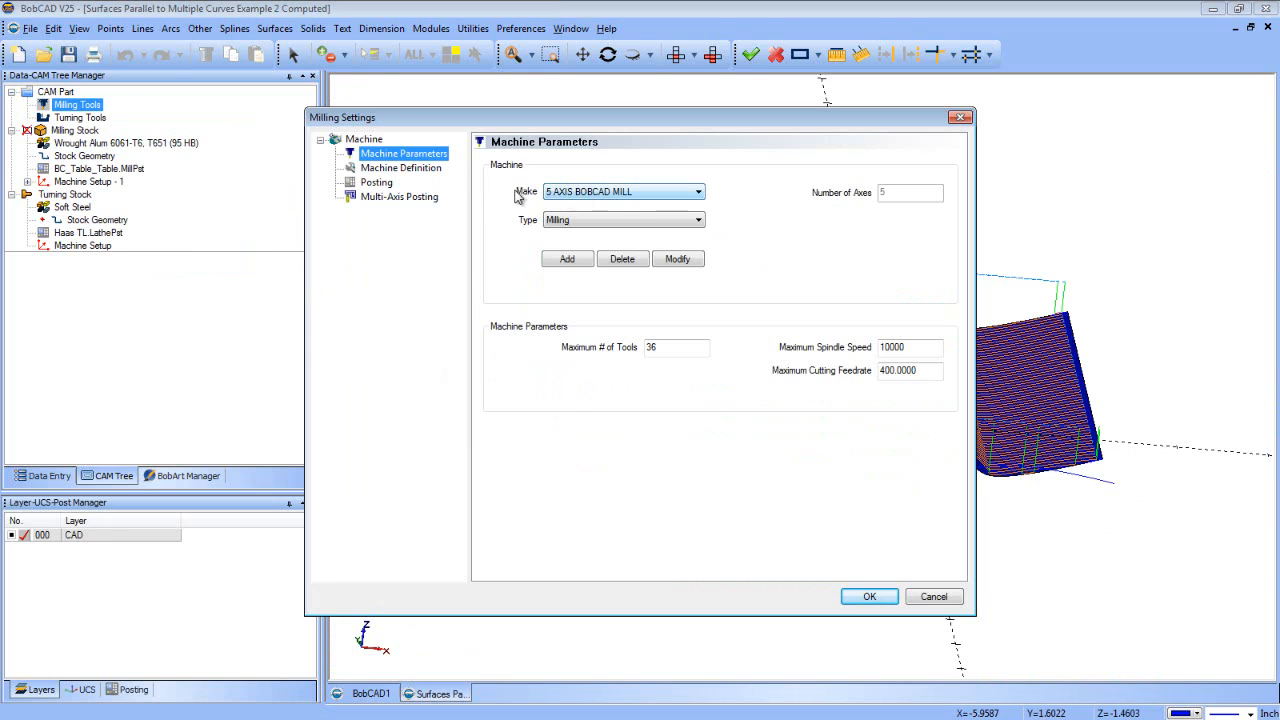
pyautogui.click(428, 169)
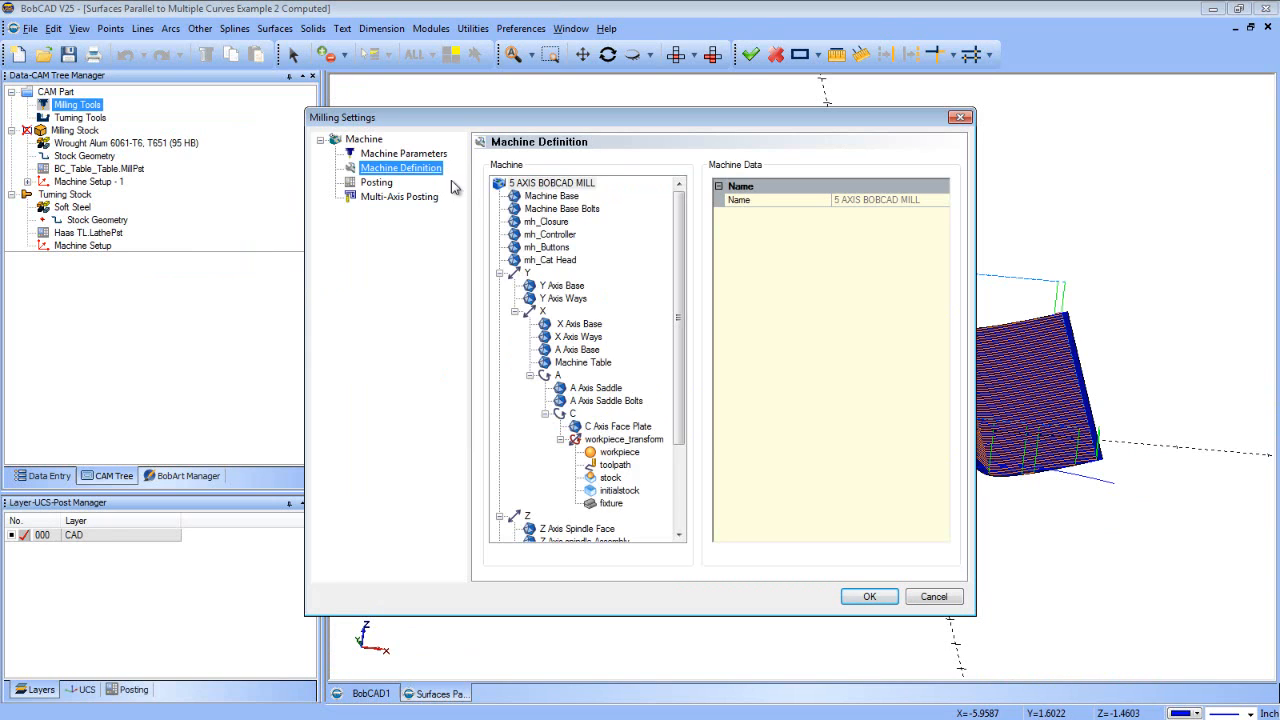
pyautogui.rightClick(530, 189)
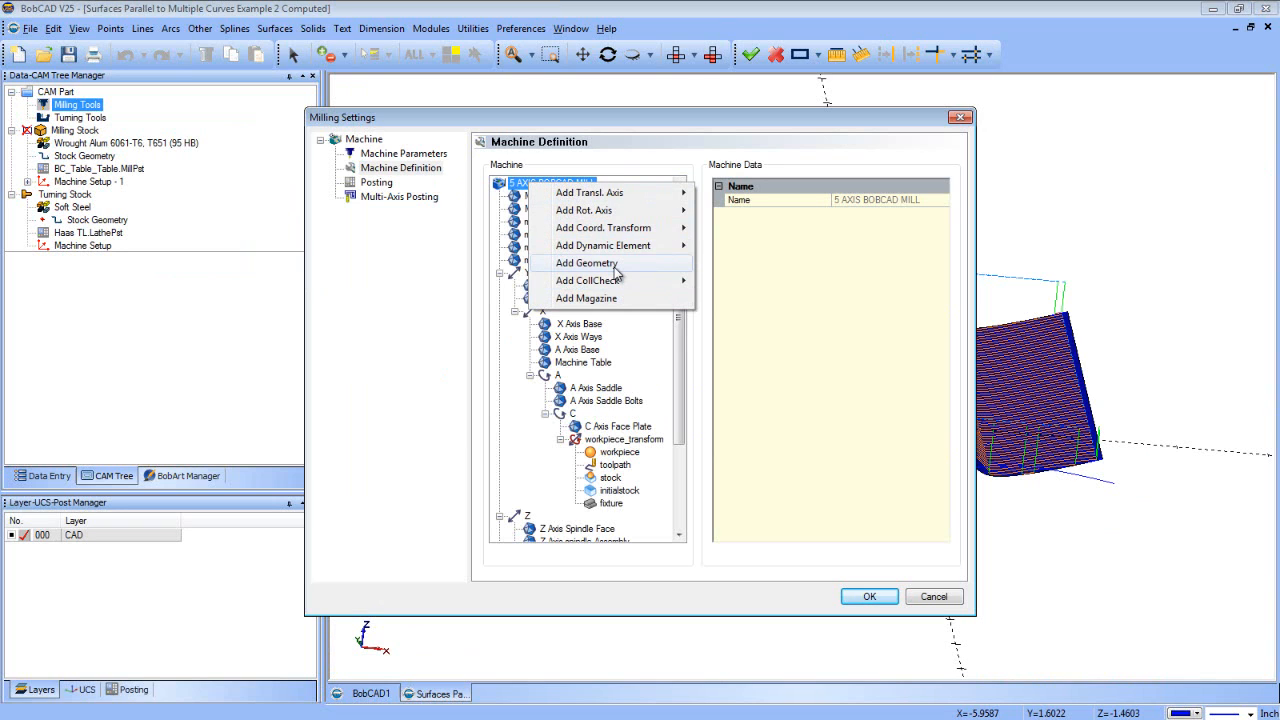
pyautogui.click(598, 280)
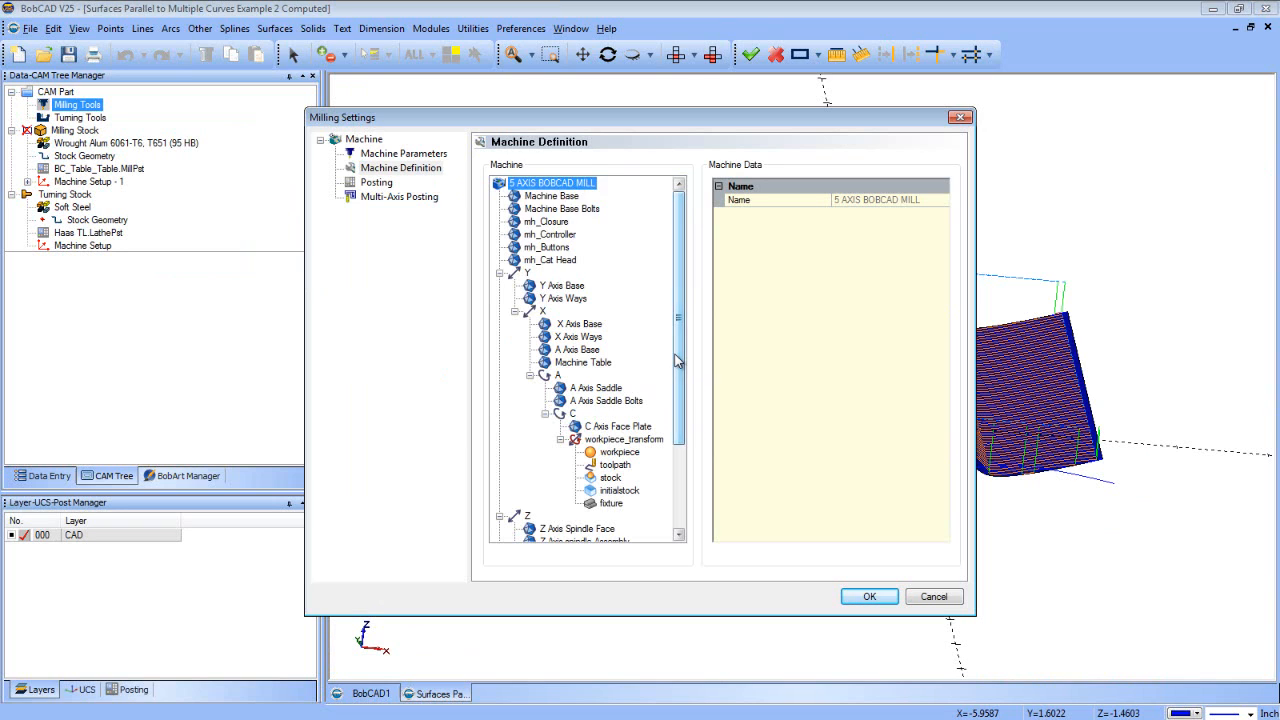